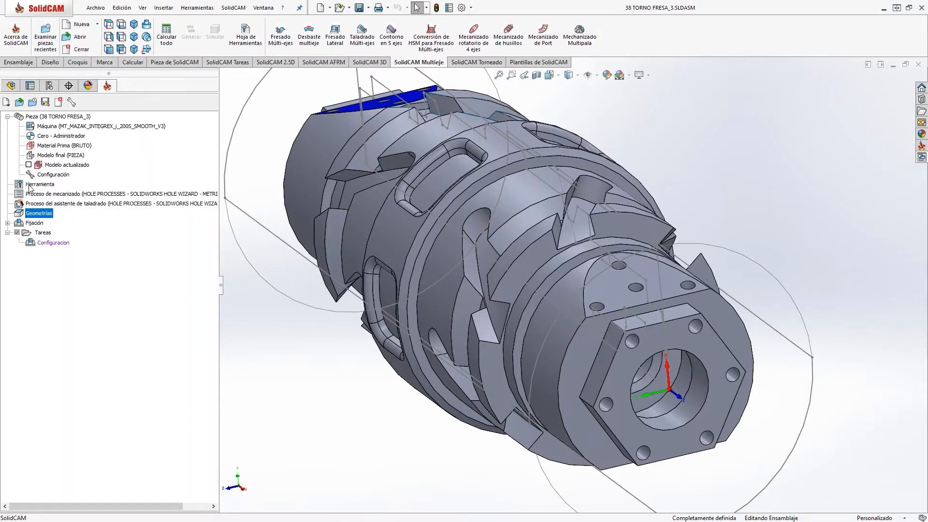
Step: Review the tools in the part's tool table and close the table
double_click(30, 186)
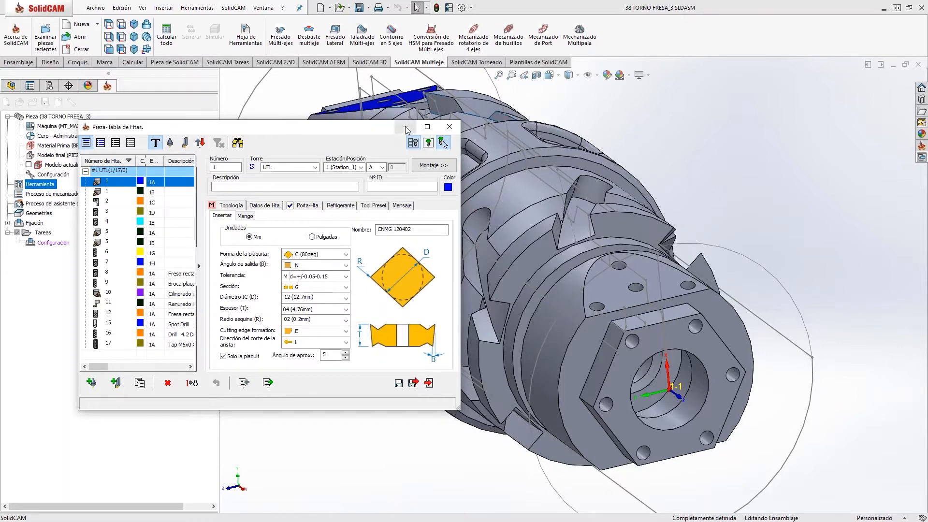
left_click(446, 128)
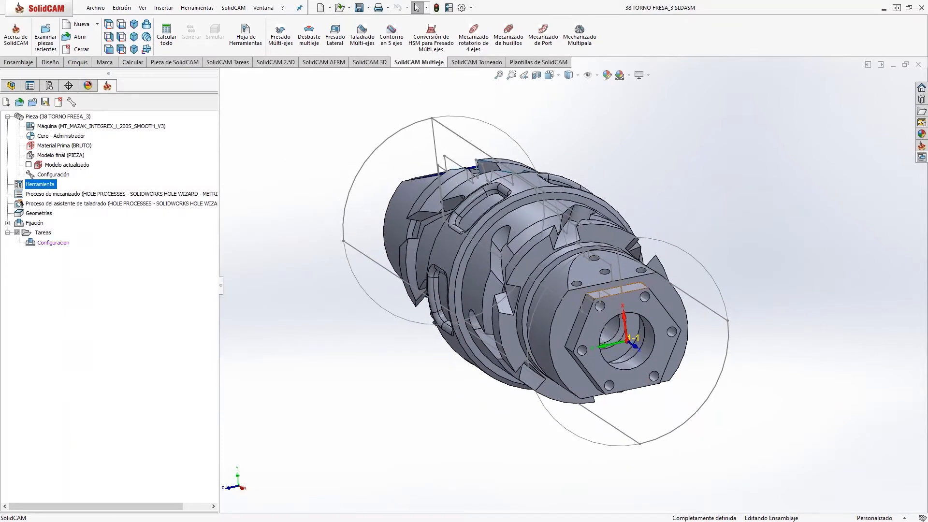
scroll(594, 275, "down", 3)
scroll(604, 251, "up", 2)
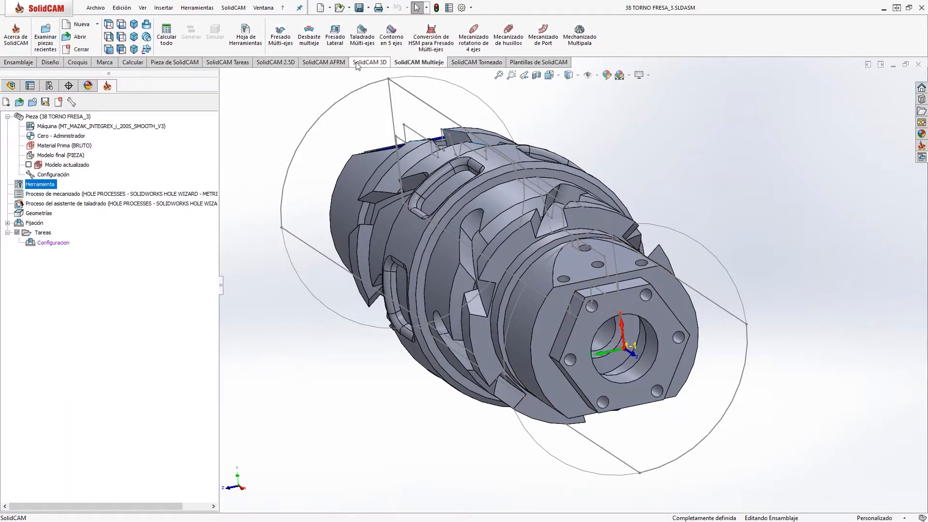
Step: Create a face turning operation named REfrentado, using the sketch line along the hexagonal front face as its contour
left_click(460, 63)
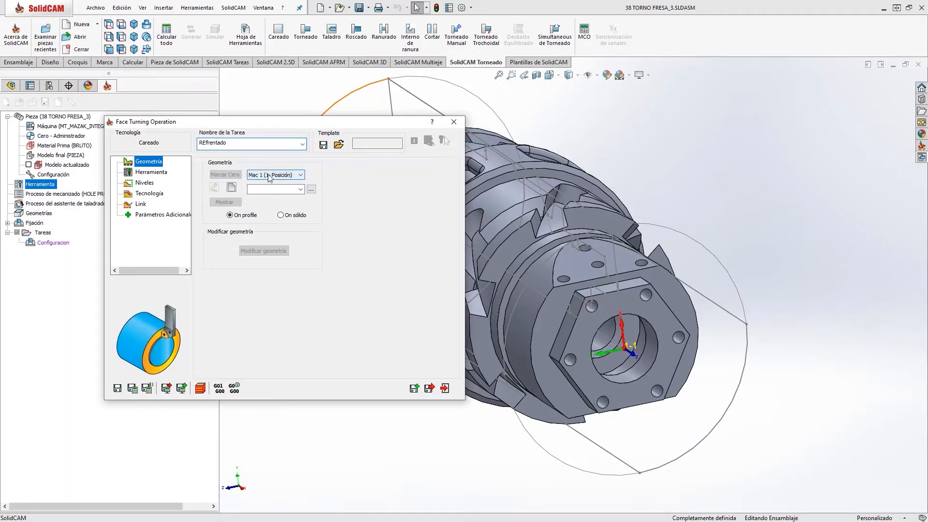
left_click(231, 186)
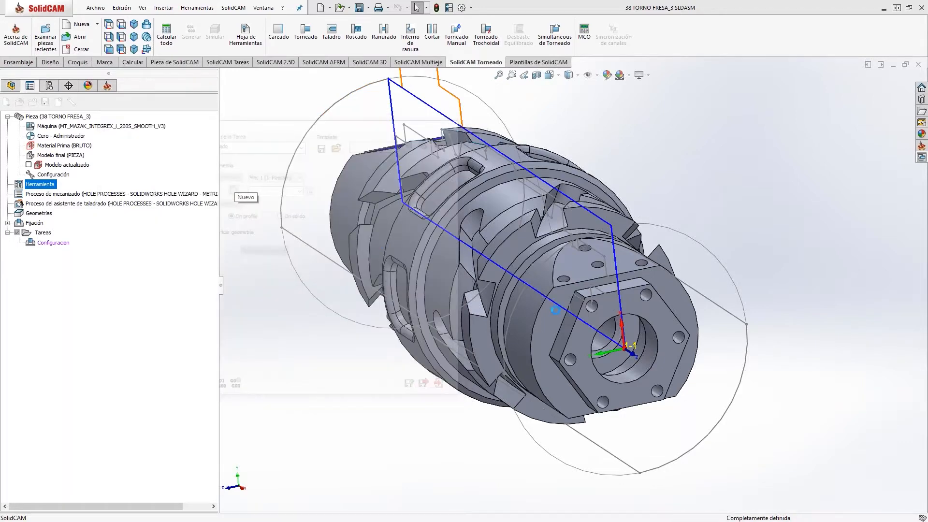
scroll(610, 265, "down", 10)
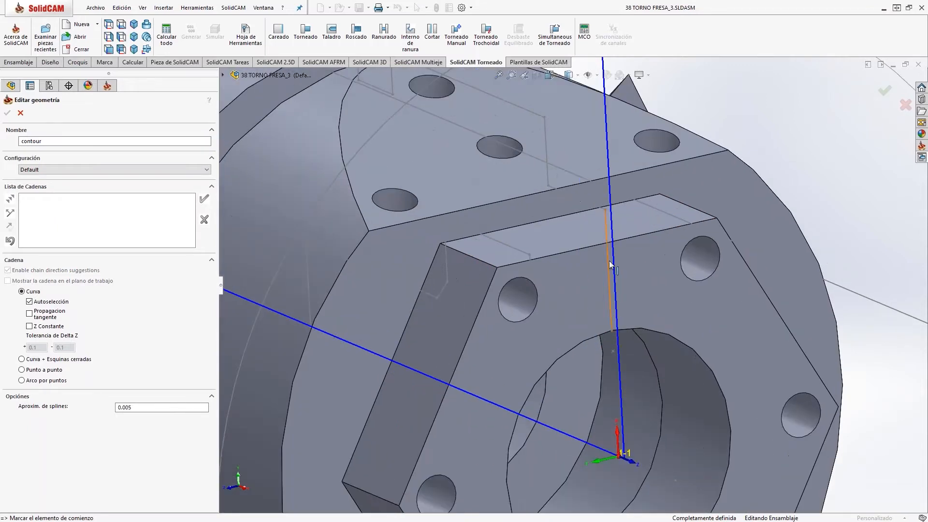
left_click(609, 232)
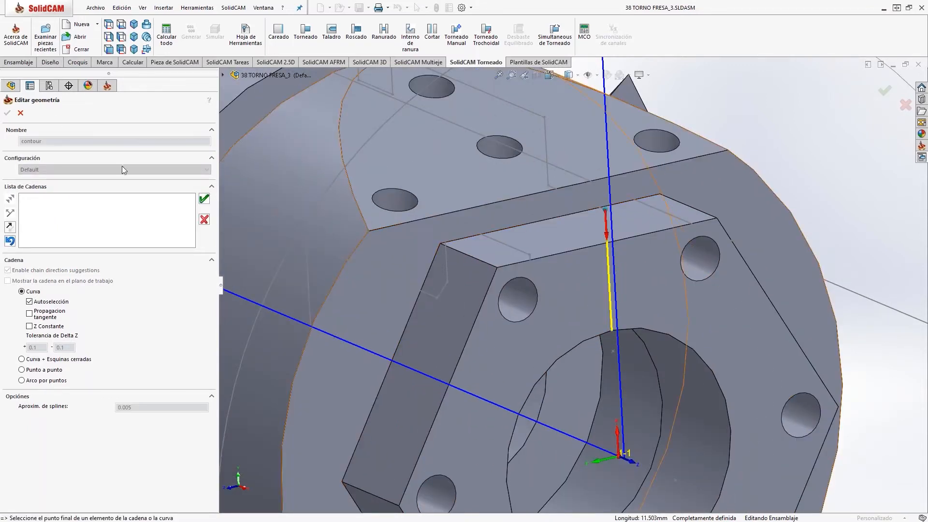
left_click(204, 199)
left_click(8, 113)
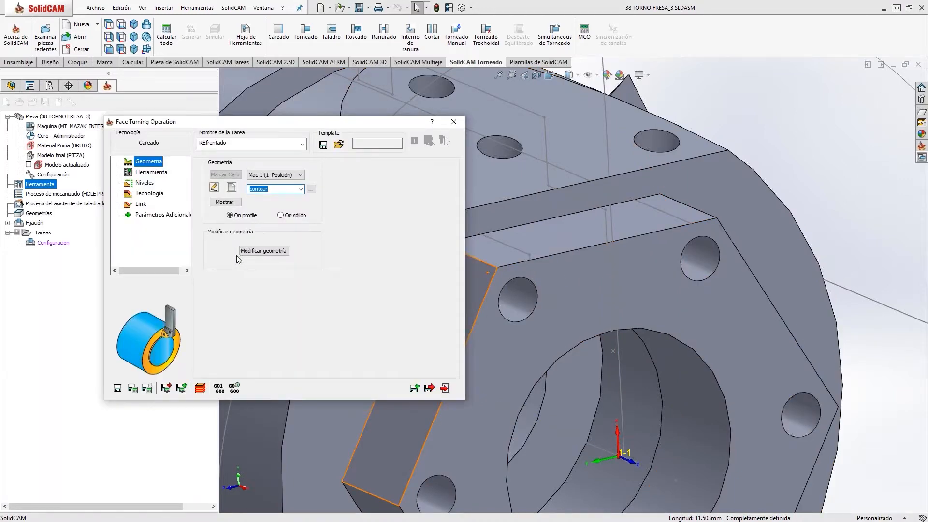
Step: Check the facing contour's automatic extension to the stock at its start and end, and accept the modified geometry
left_click(261, 251)
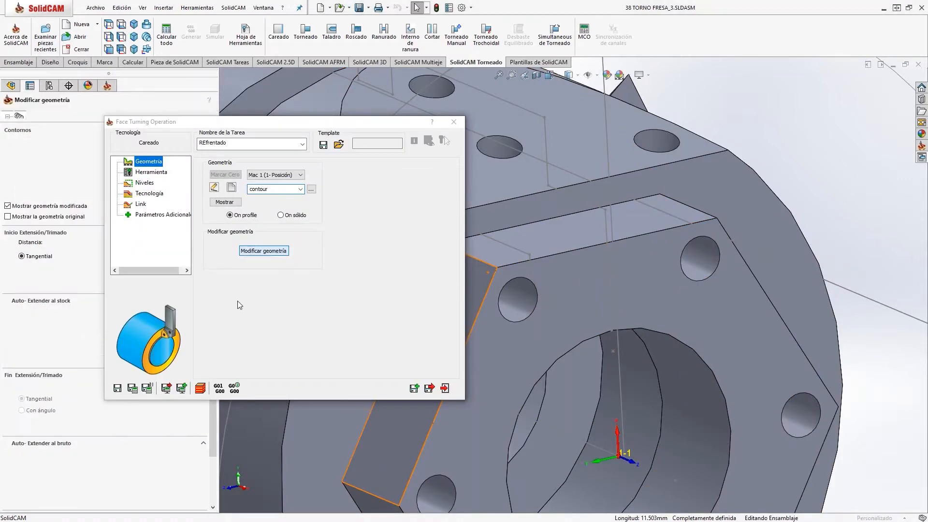
scroll(593, 395, "up", 4)
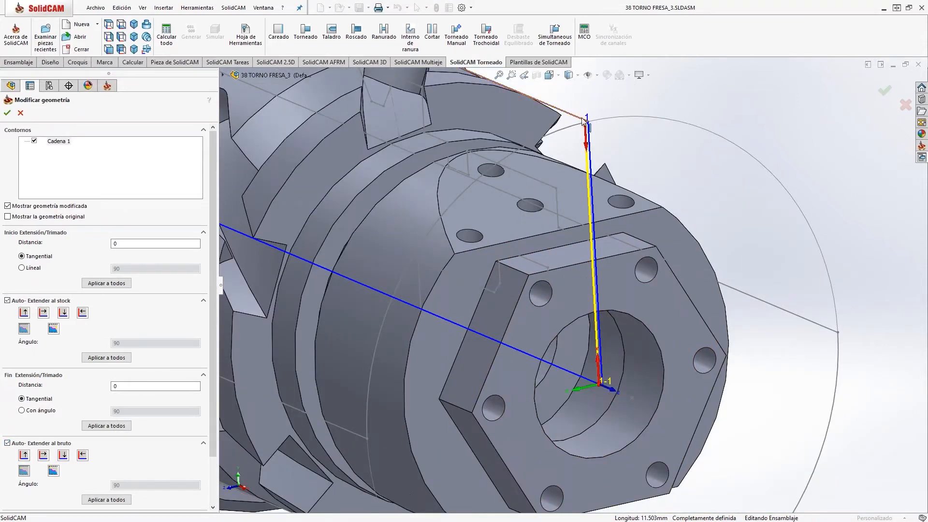
left_click(578, 375)
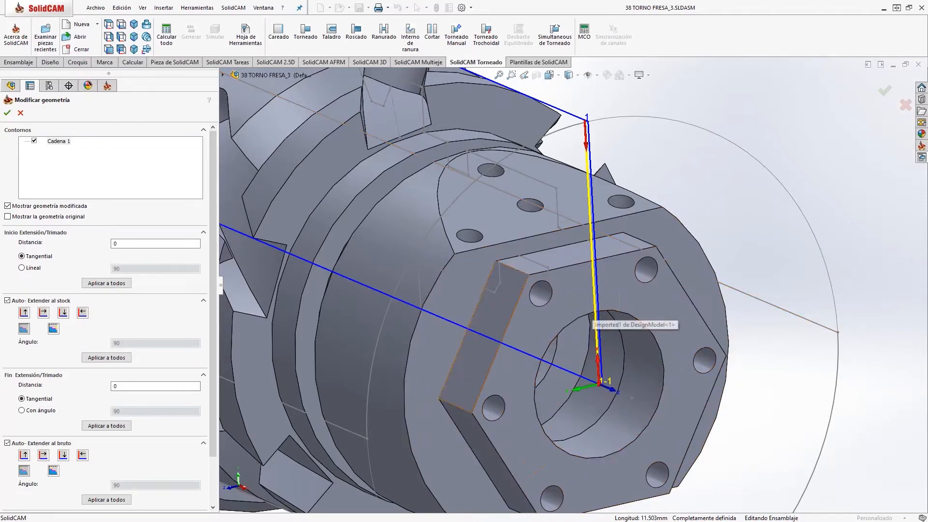
left_click(8, 113)
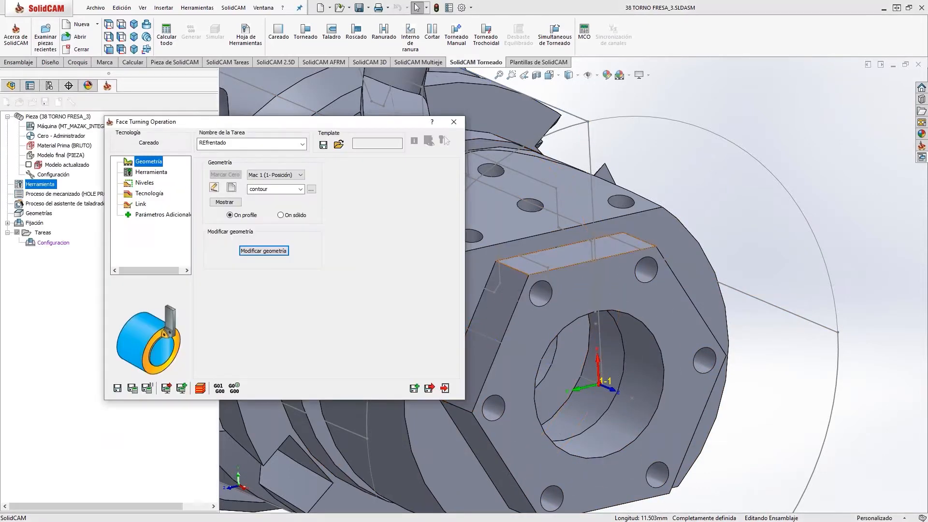
Step: Assign external turning tool 1 at position 1A to the facing operation and orient its holder vertically
left_click(146, 173)
left_click(273, 322)
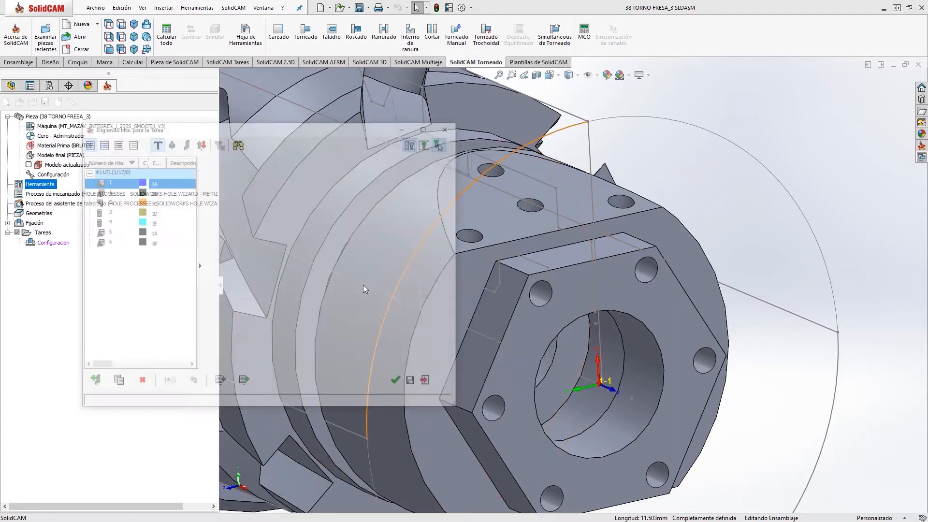
left_click(398, 384)
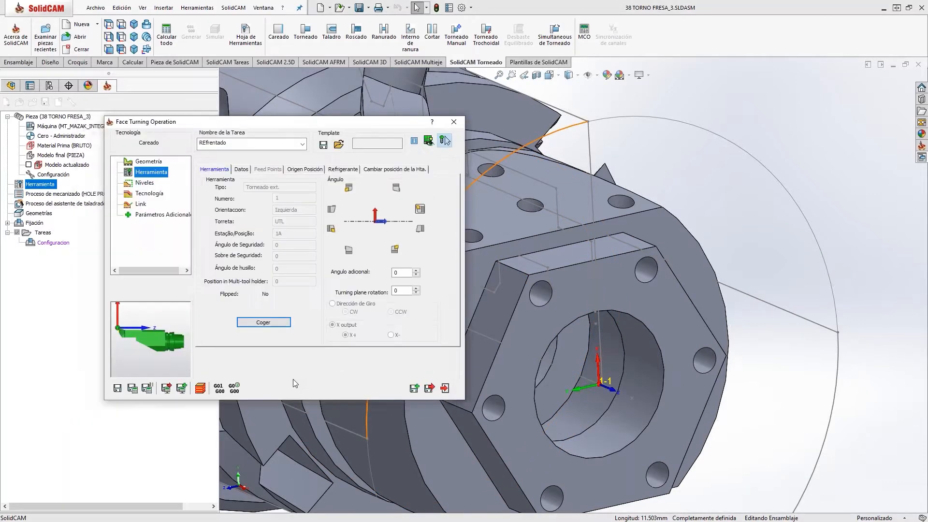
left_click(349, 188)
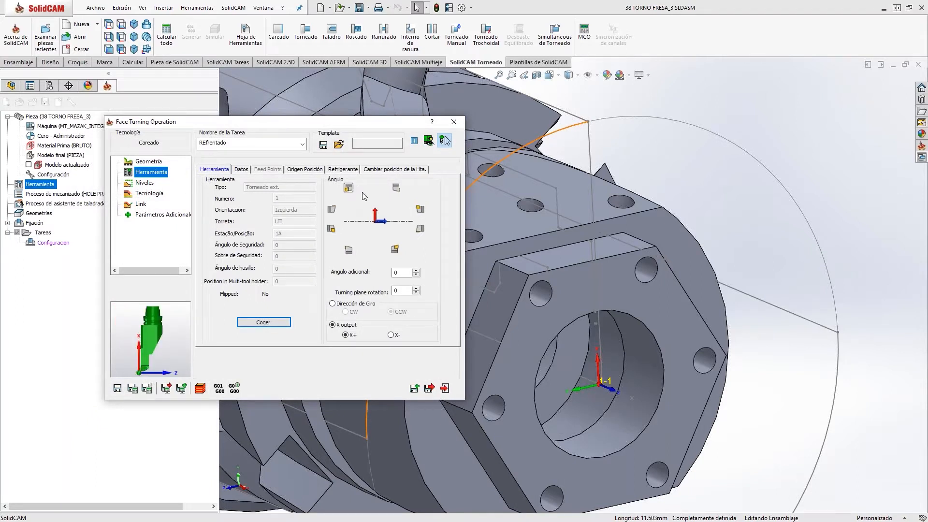
Step: Enable finishing in the facing technology, save and calculate the operation, inspect its toolpath and close it
left_click(145, 183)
left_click(145, 194)
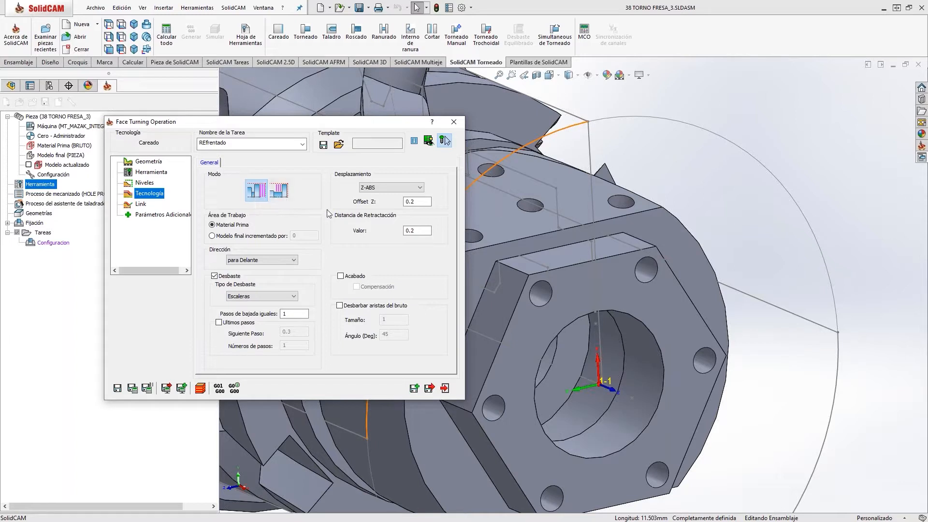
left_click(340, 276)
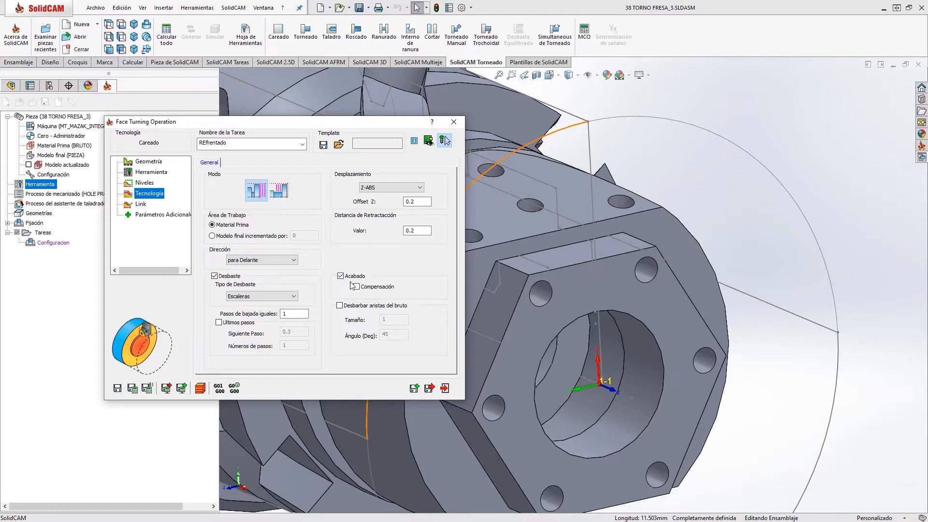
left_click(132, 390)
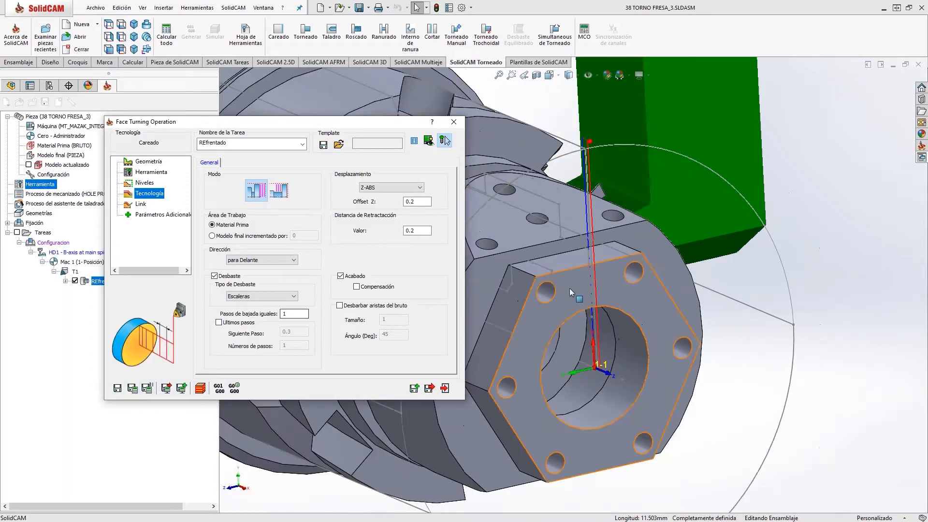
scroll(569, 289, "up", 1)
middle_click_drag(584, 289, 604, 295)
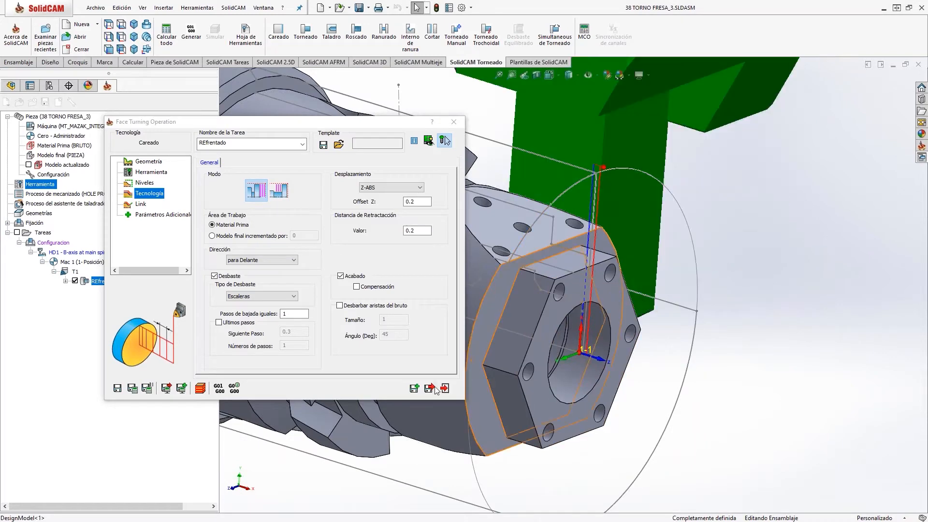
left_click(435, 388)
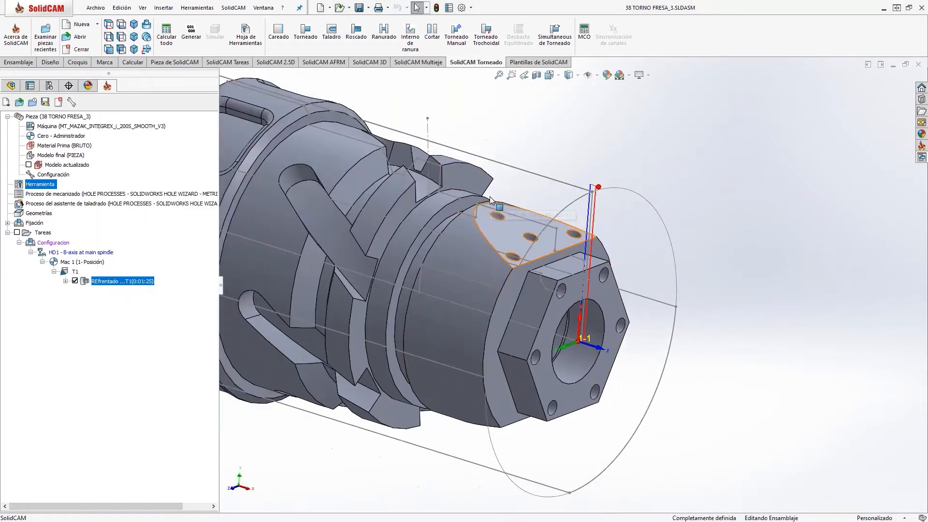
Step: Create a turning operation and name it Cilindrado
scroll(490, 200, "up", 1)
middle_click_drag(490, 200, 482, 201)
left_click(308, 41)
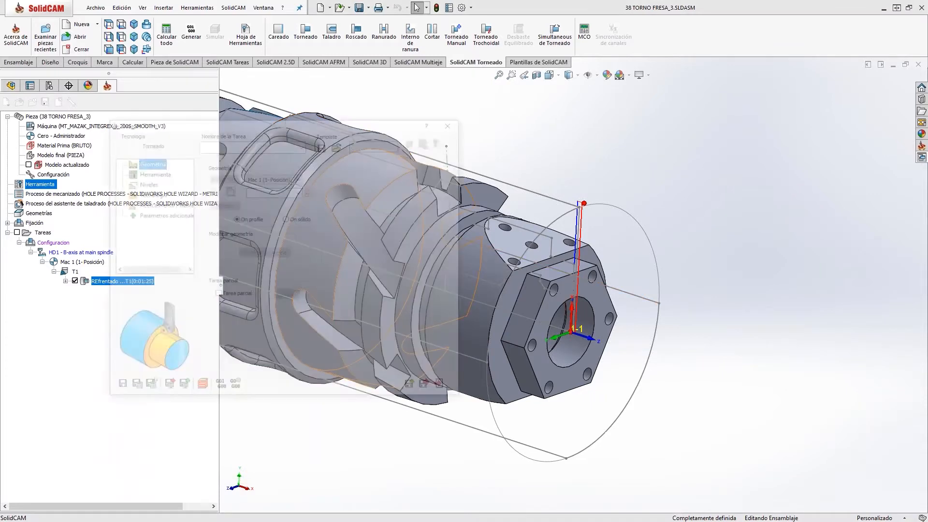
left_click(227, 146)
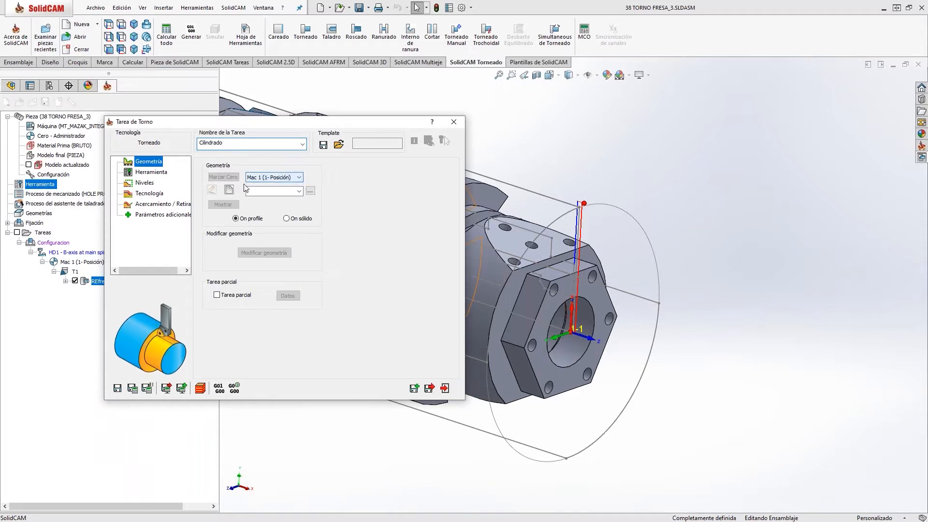
Step: Define the turning contour as a chain along the sketch profile from the hexagonal front end to the central pocketed ring
left_click(229, 190)
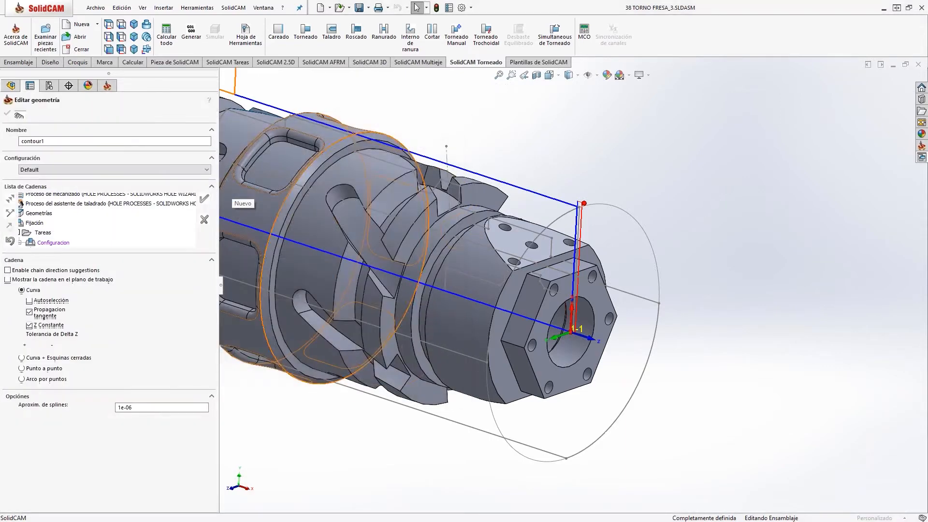
scroll(573, 253, "down", 6)
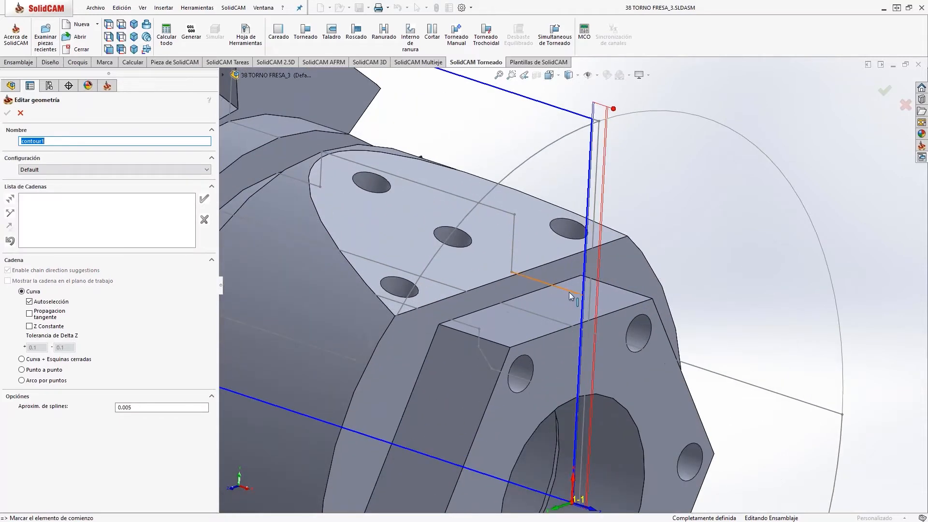
left_click(569, 292)
scroll(571, 290, "up", 6)
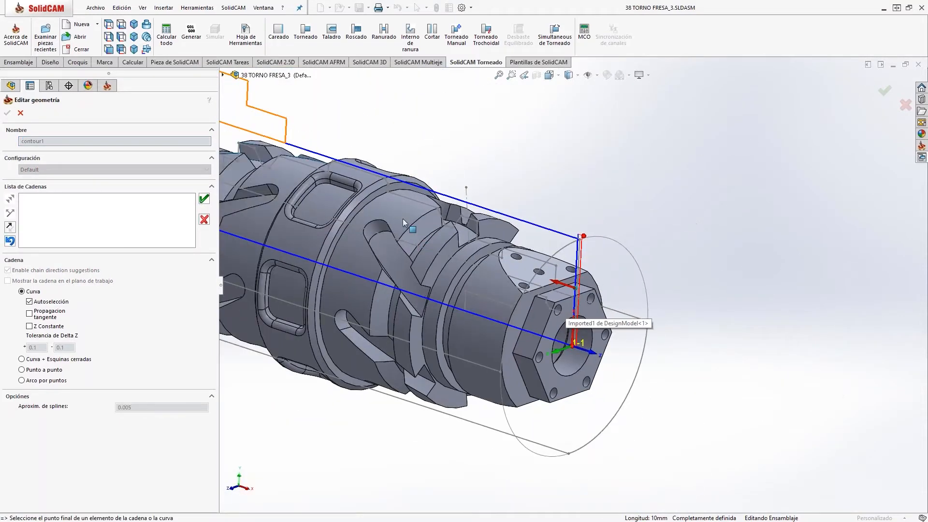
scroll(330, 191, "down", 4)
left_click(339, 187)
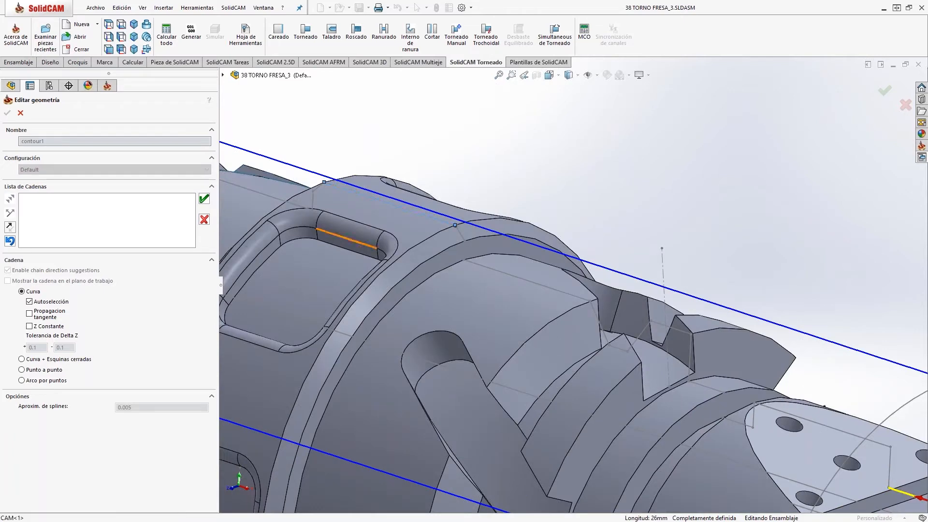
scroll(634, 375, "up", 2)
scroll(634, 376, "up", 1)
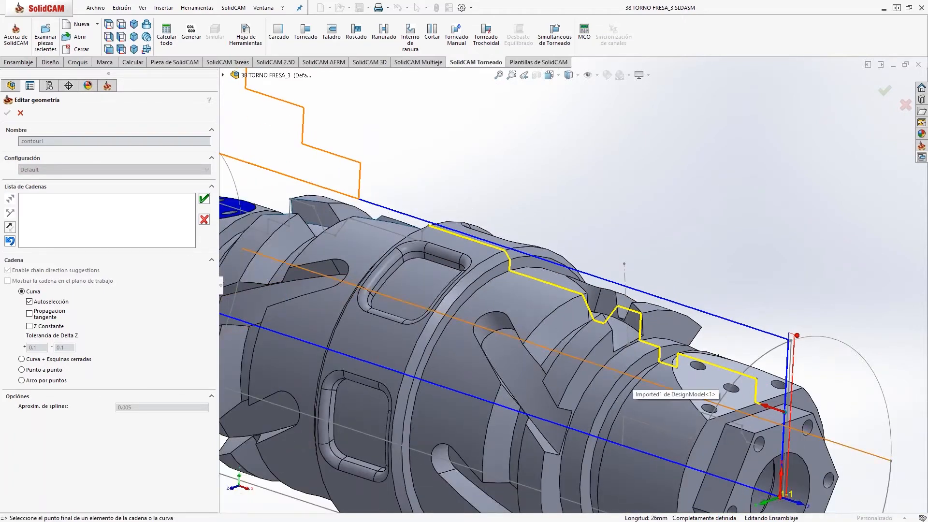
left_click(204, 198)
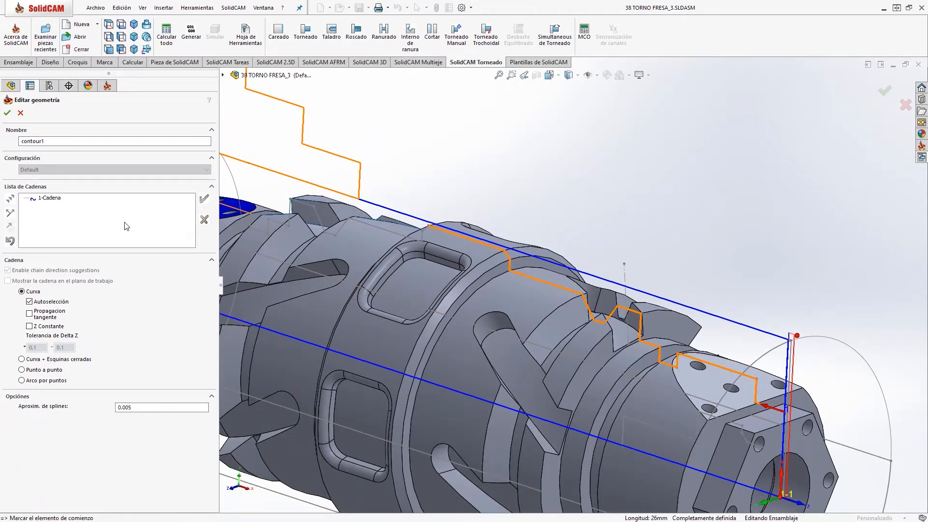
left_click(7, 113)
Step: Modify the turning contour with a start extension distance of 1 and an end extension distance of 2
left_click(265, 253)
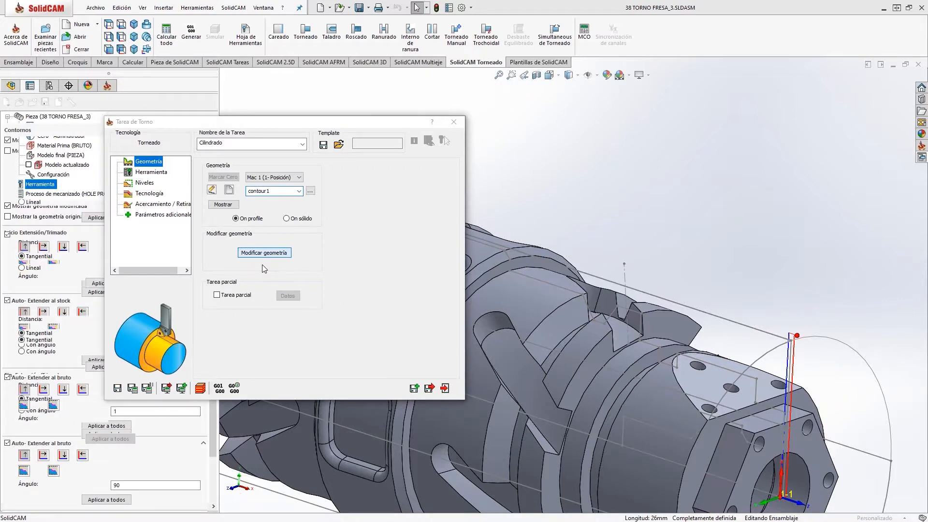
left_click(122, 244)
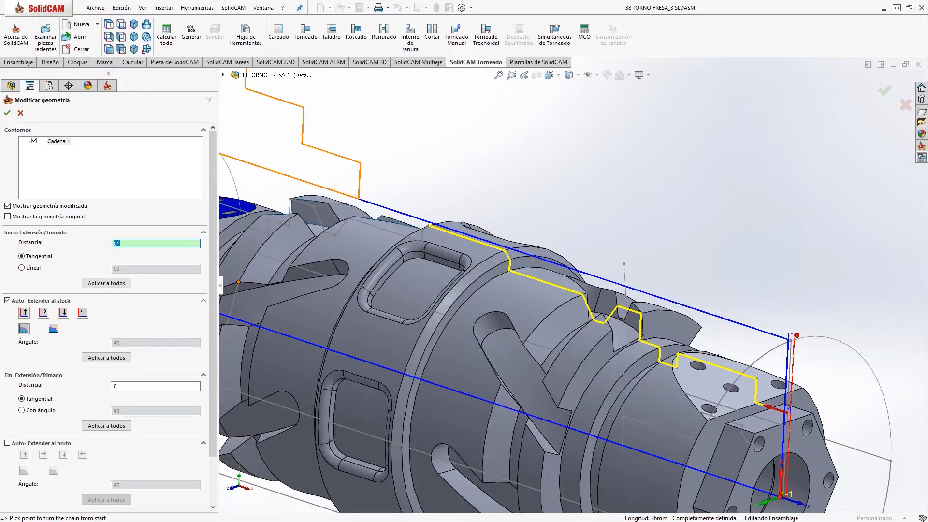
type("1")
left_click(122, 386)
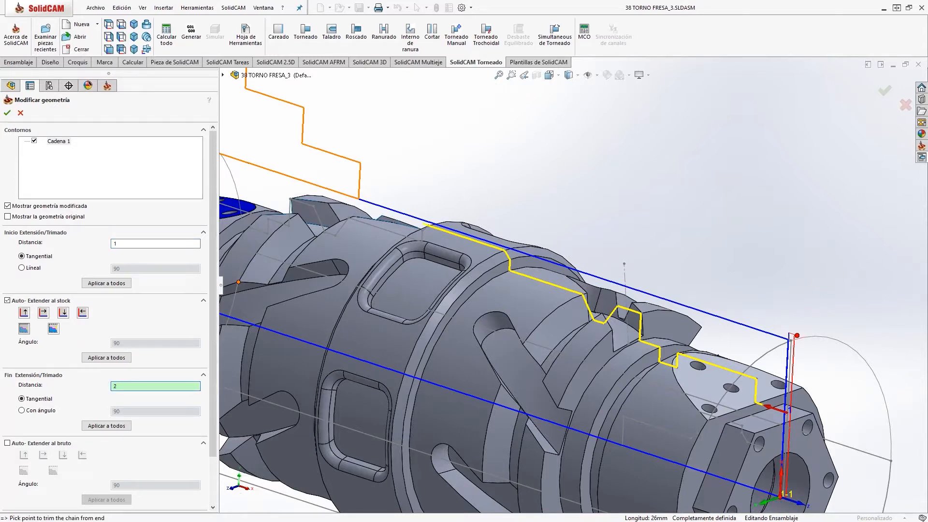
scroll(490, 219, "down", 4)
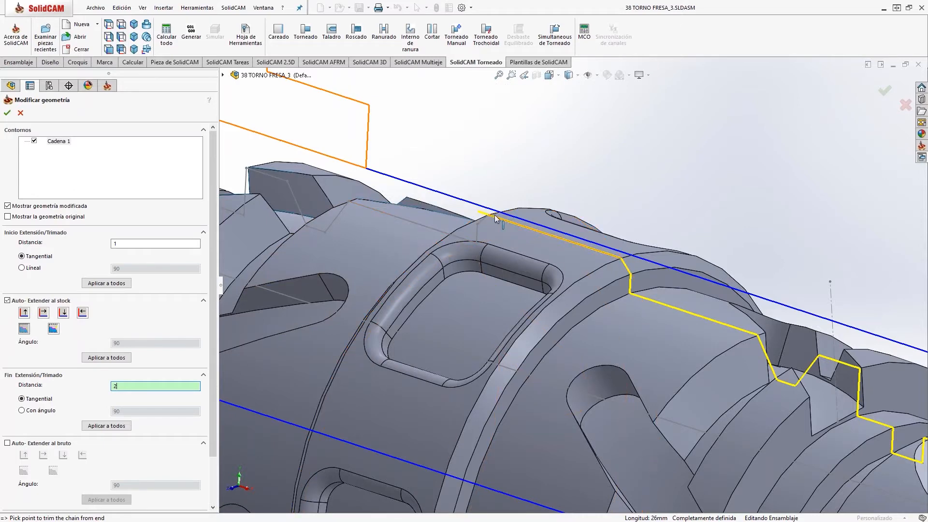
scroll(531, 308, "up", 5)
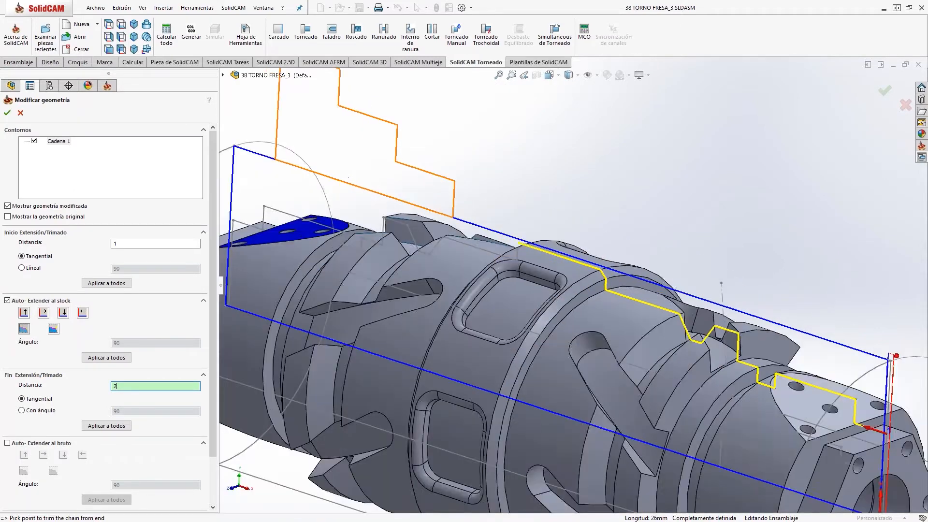
scroll(530, 308, "down", 4)
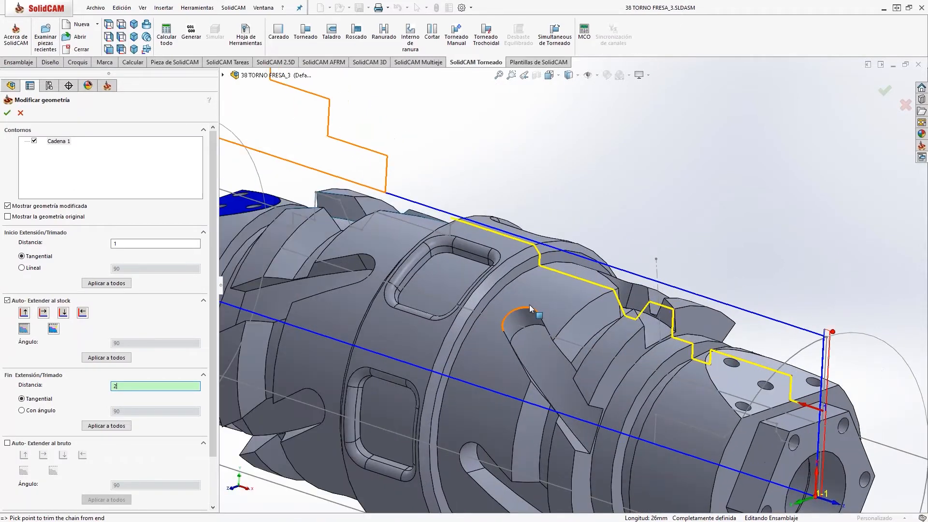
left_click(7, 112)
Step: Assign external turning tool 1 at station 1A to Cilindrado and orient it perpendicular to the spindle axis
left_click(152, 173)
left_click(263, 321)
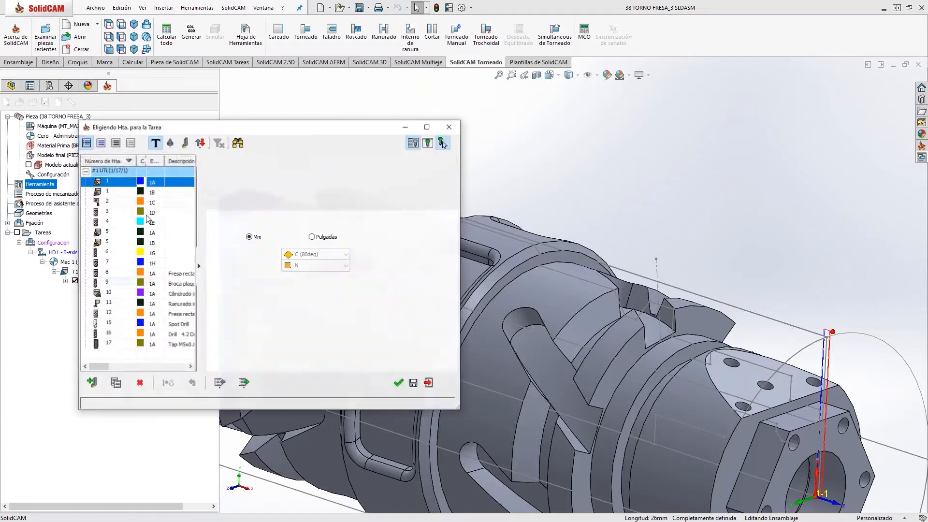
left_click(400, 383)
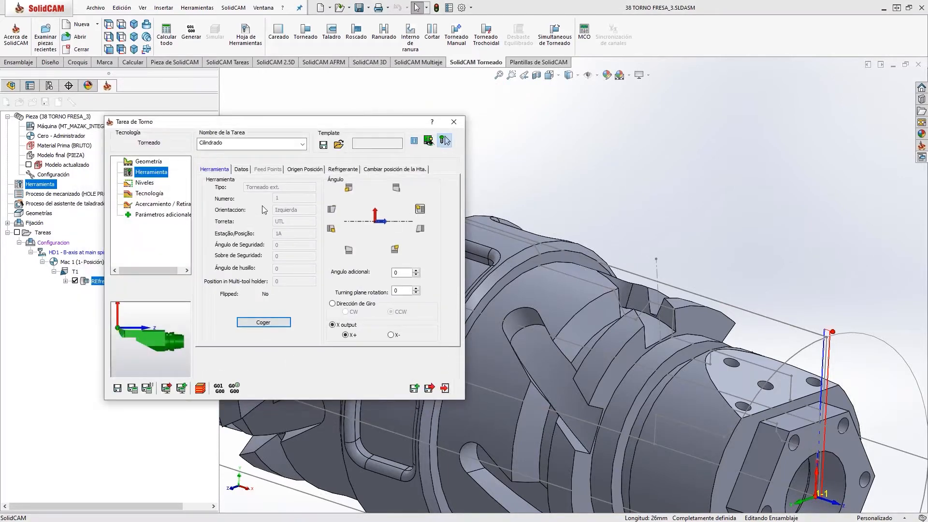
left_click(349, 187)
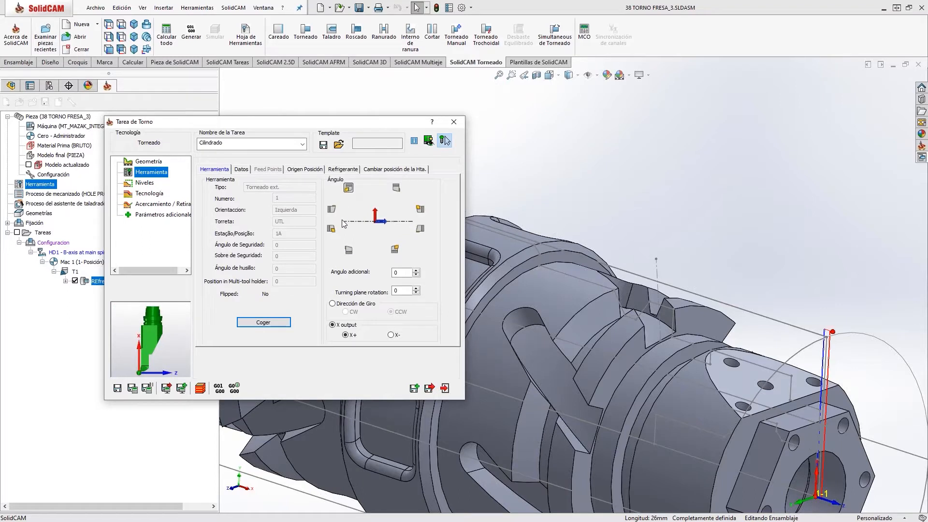
Step: Keep Cilindrado as roughing without semi-finishing or finishing, save and calculate it, and preview the tool against the part
left_click(144, 194)
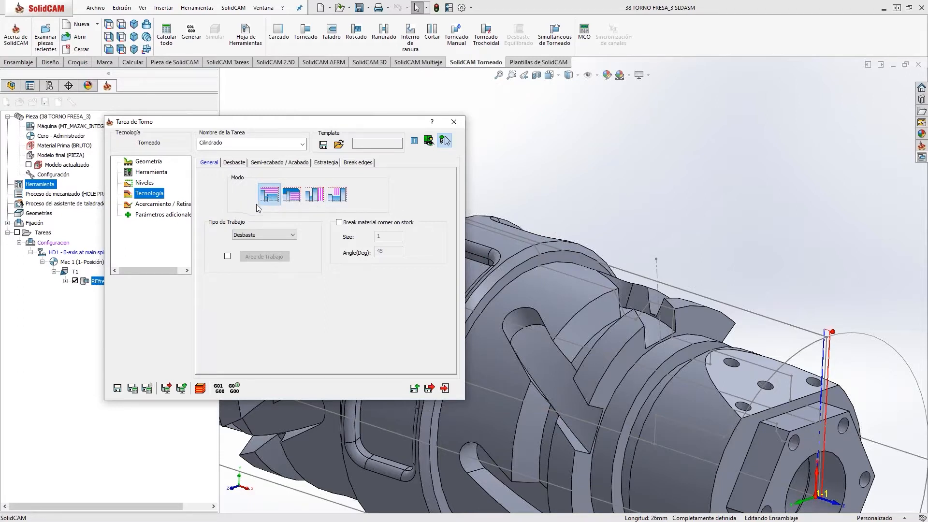
left_click(262, 163)
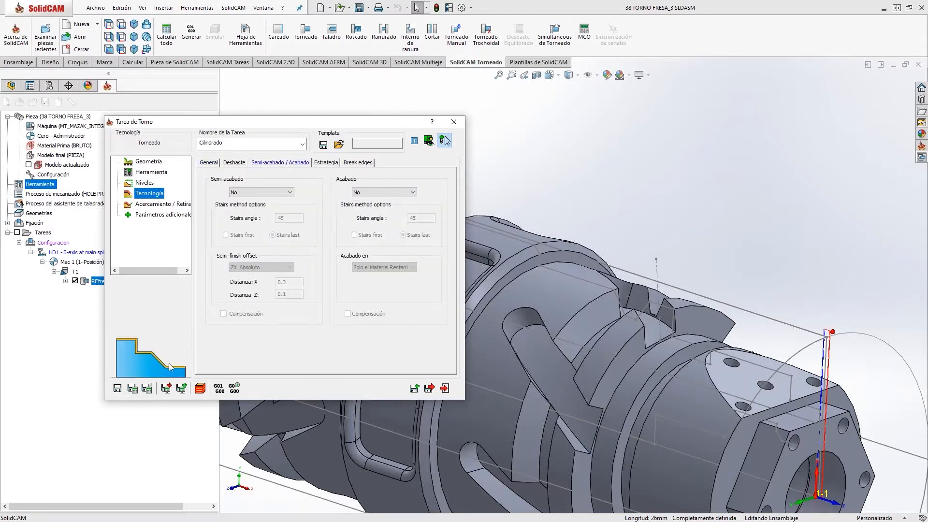
left_click(132, 388)
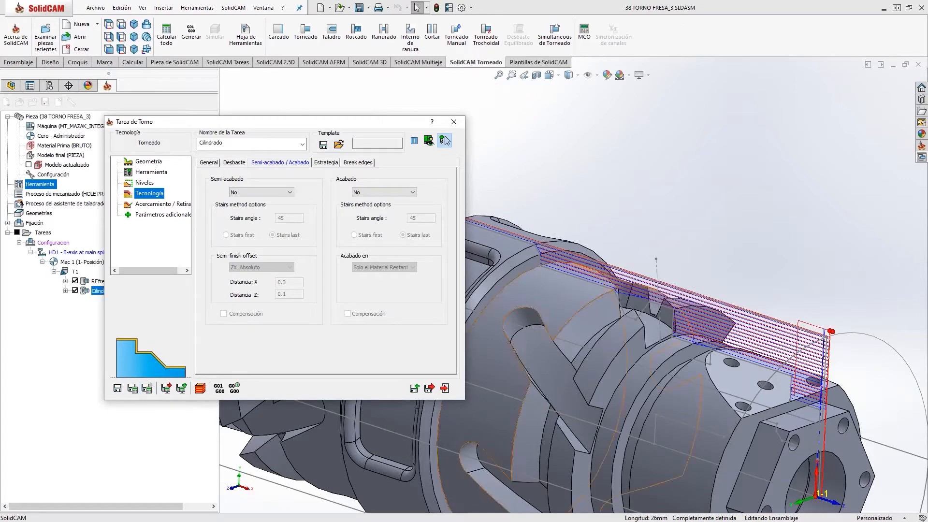
left_click(444, 141)
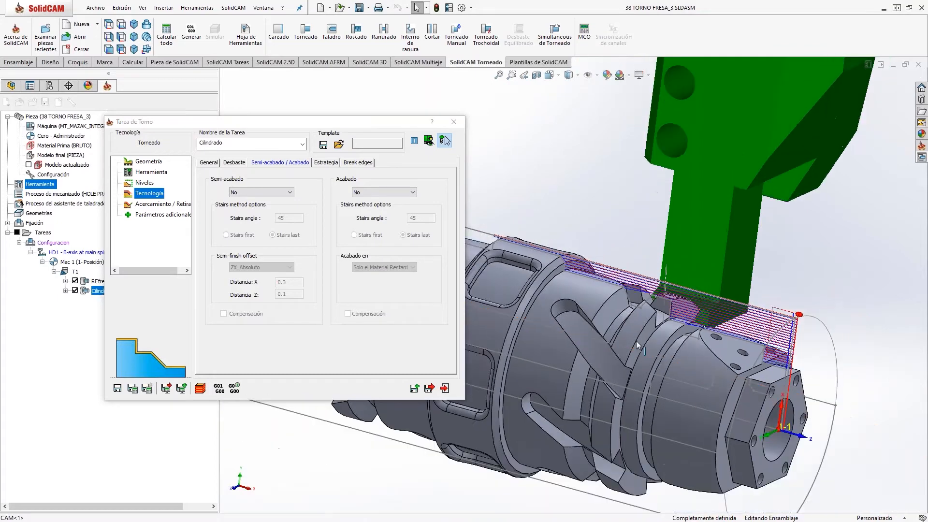
Step: Copy the roughing operation as Cilindrado_1 and set its finishing method to Método de Torneado ISO
left_click(413, 388)
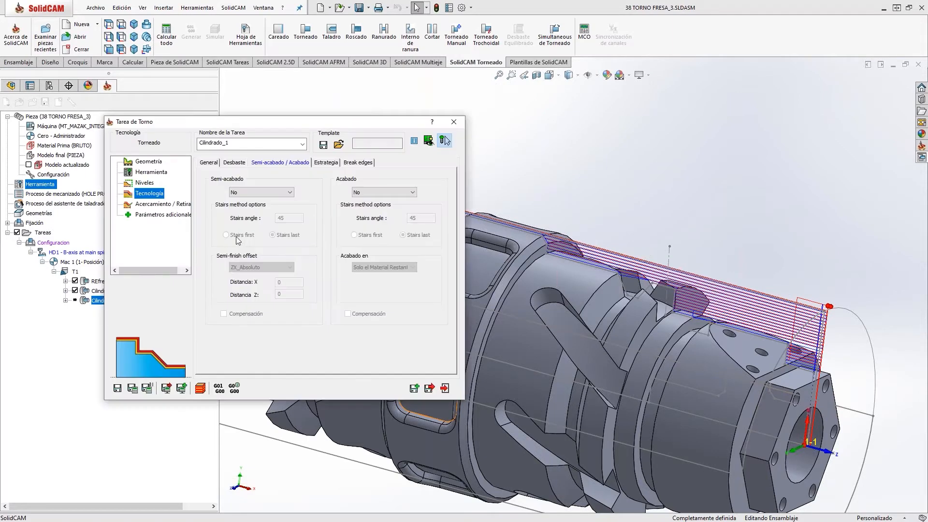
left_click(365, 192)
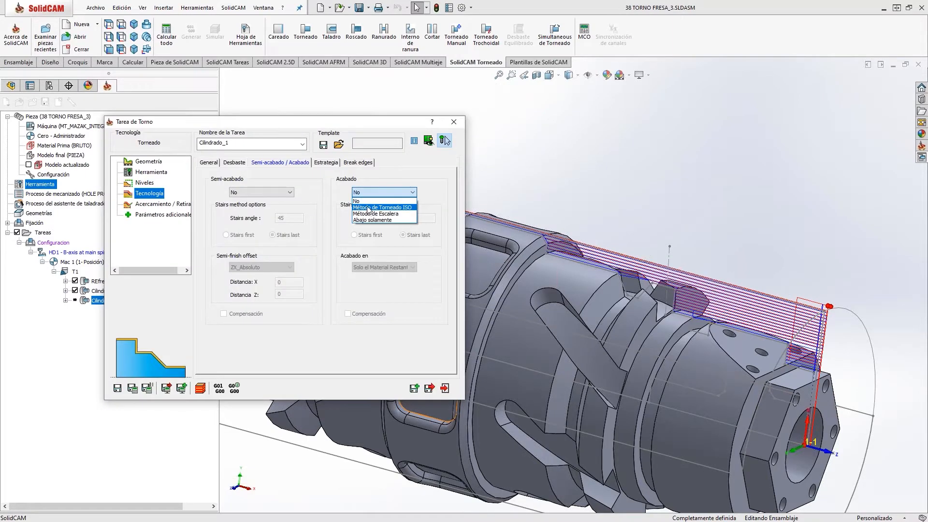
left_click(369, 208)
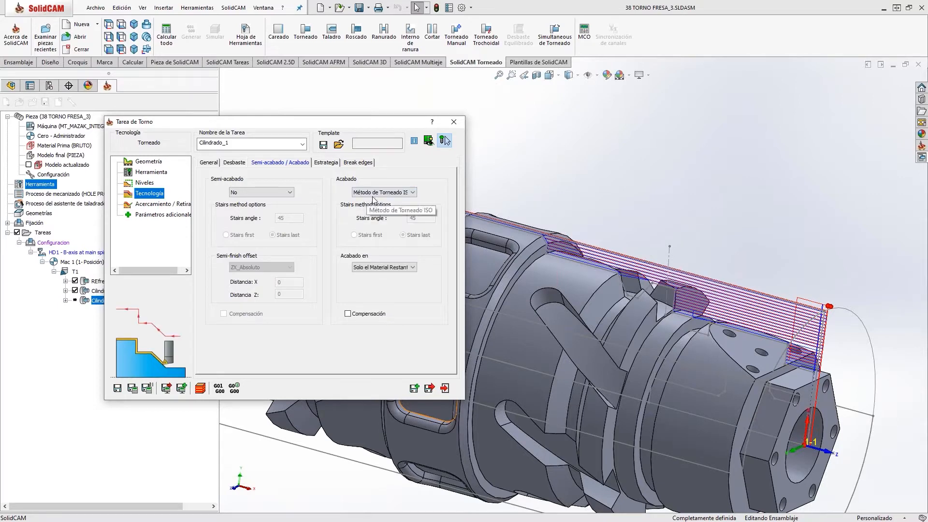
Step: Assign tool 5 at station 1A, with the TNMG 16T304 insert, to Cilindrado_1
left_click(149, 163)
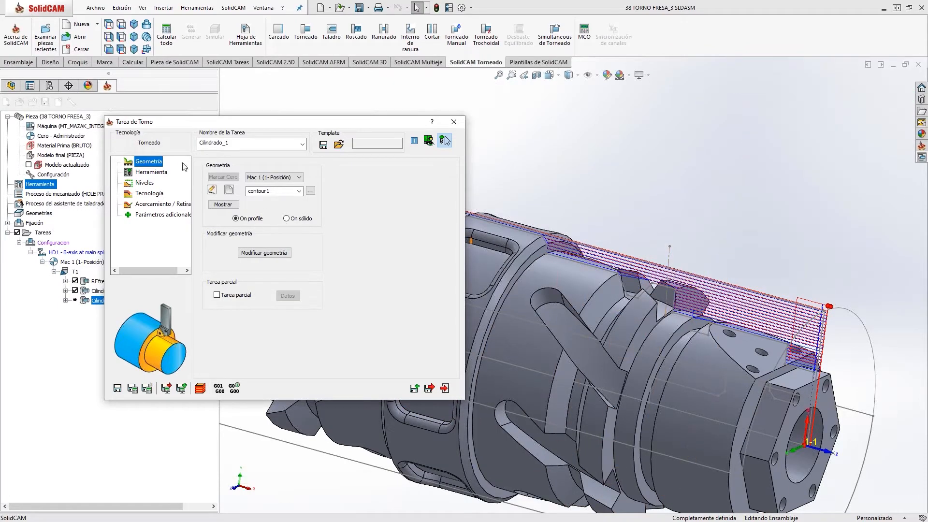
left_click(148, 172)
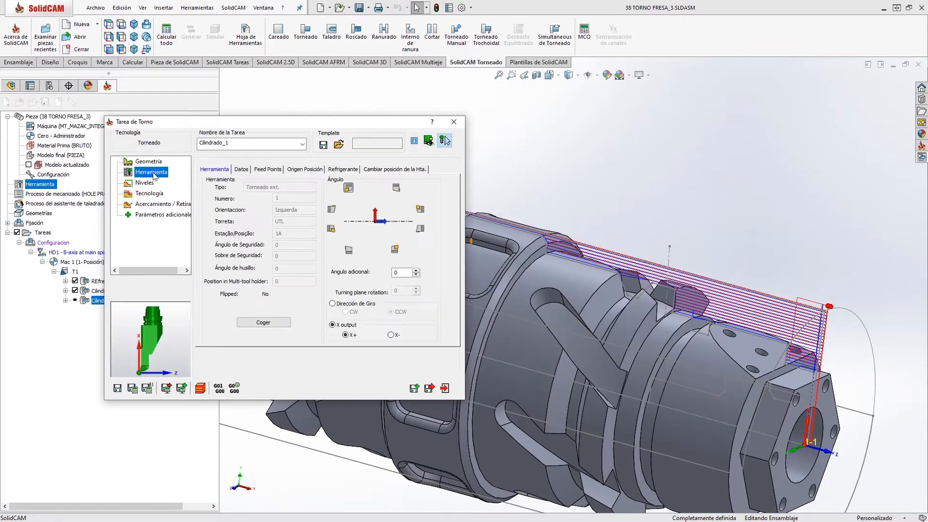
left_click(264, 322)
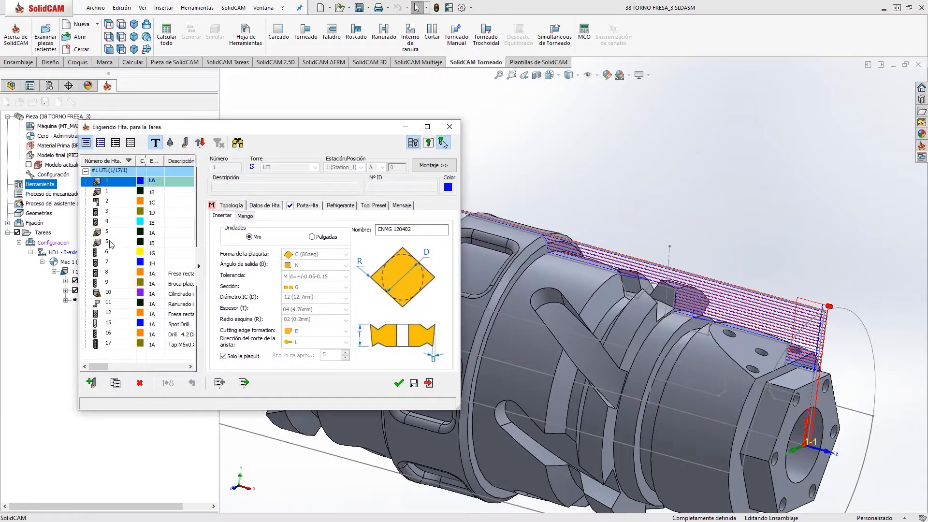
left_click(107, 234)
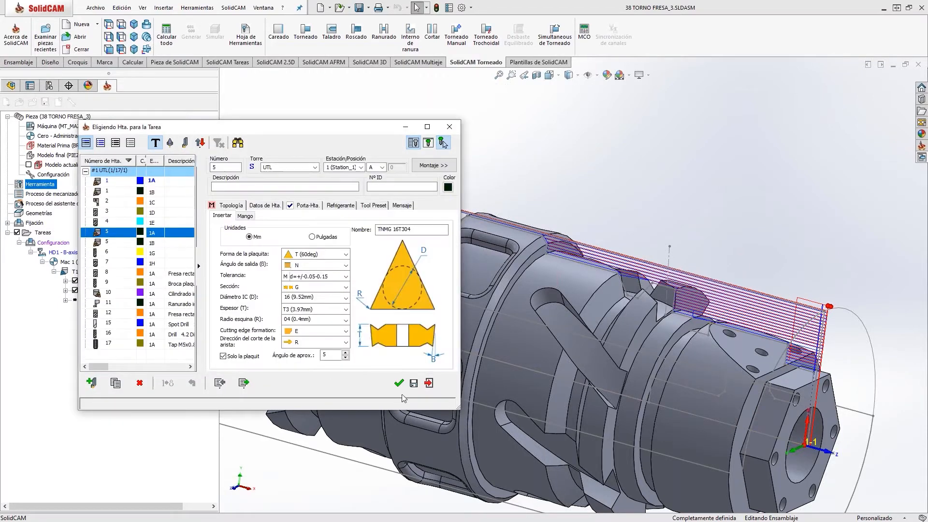
left_click(399, 383)
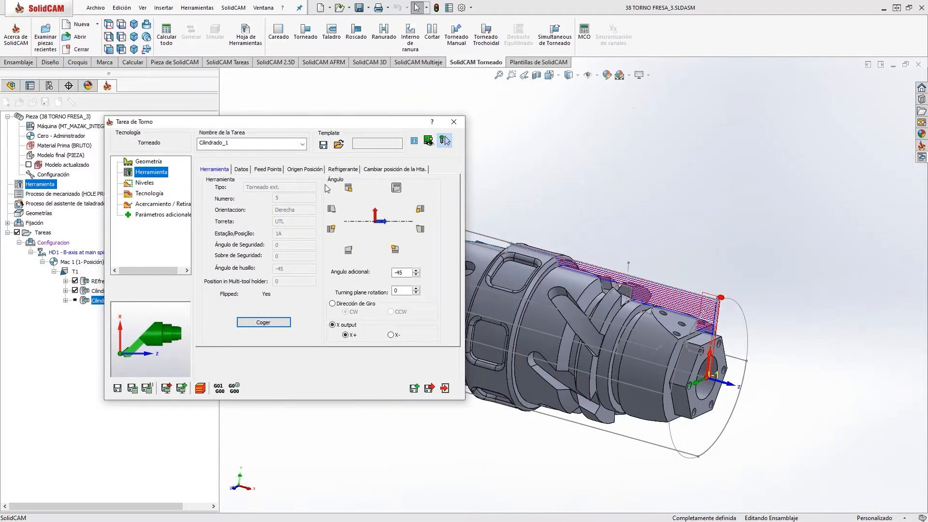
Step: Set the finishing tool's additional angle to 0, preview its position, and switch it to the flipped perpendicular orientation
left_click(349, 189)
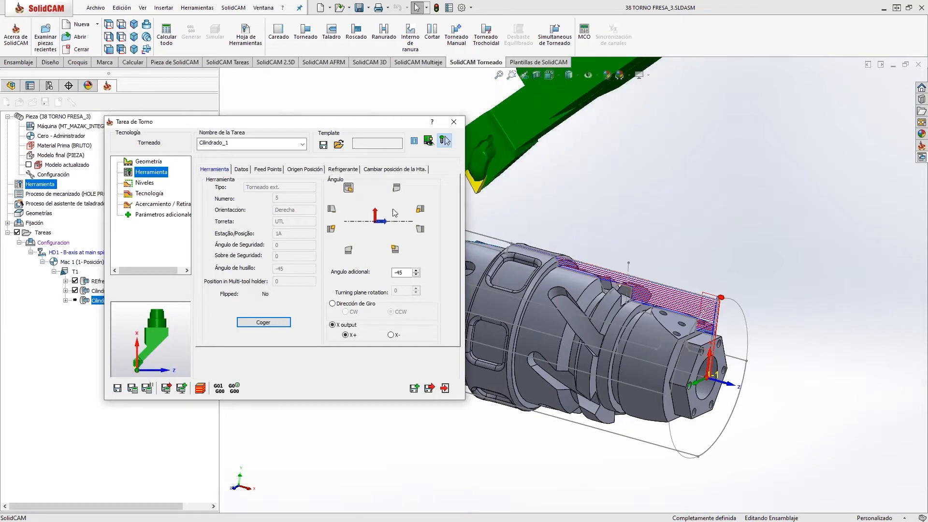
left_click_drag(409, 272, 392, 272)
type("0")
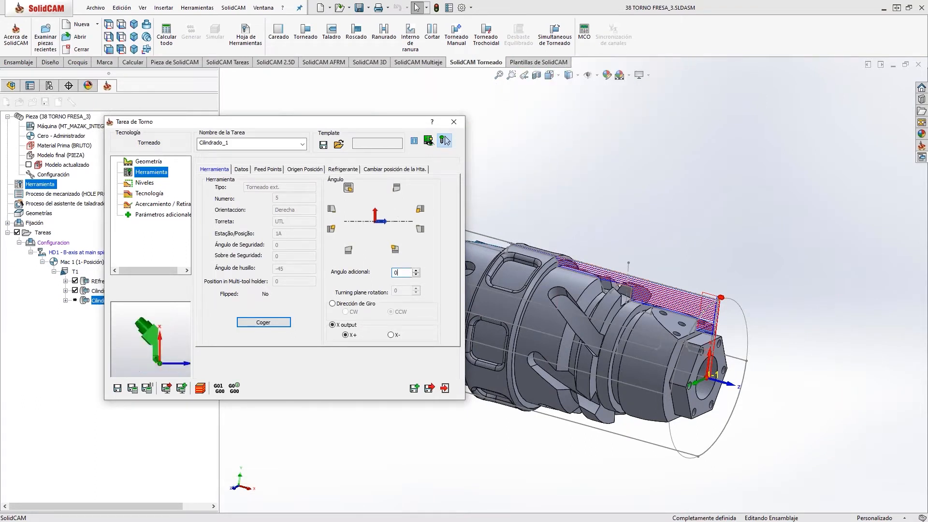
left_click(445, 140)
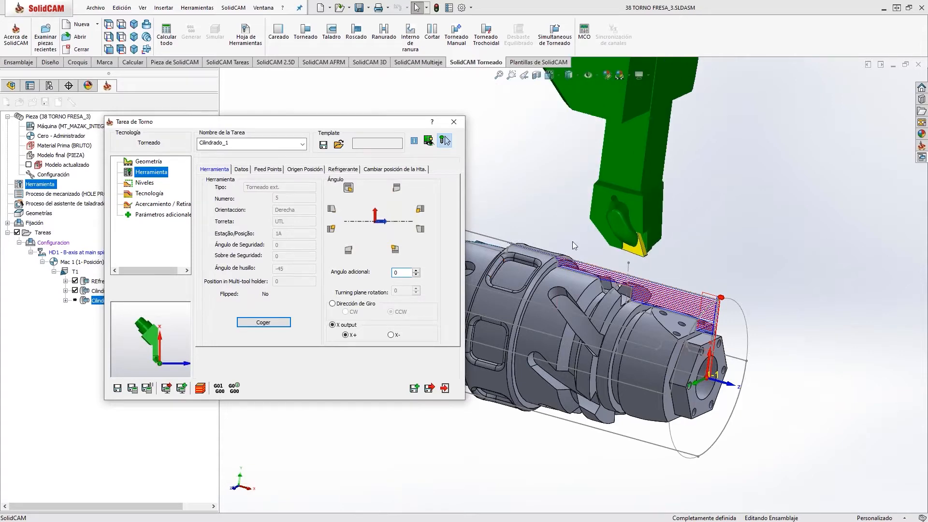
left_click(398, 189)
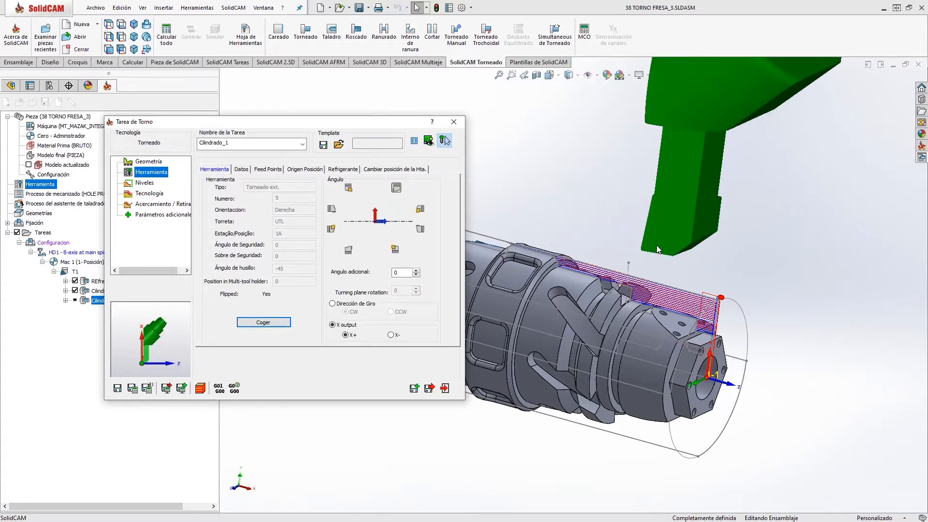
middle_click_drag(674, 272, 664, 275)
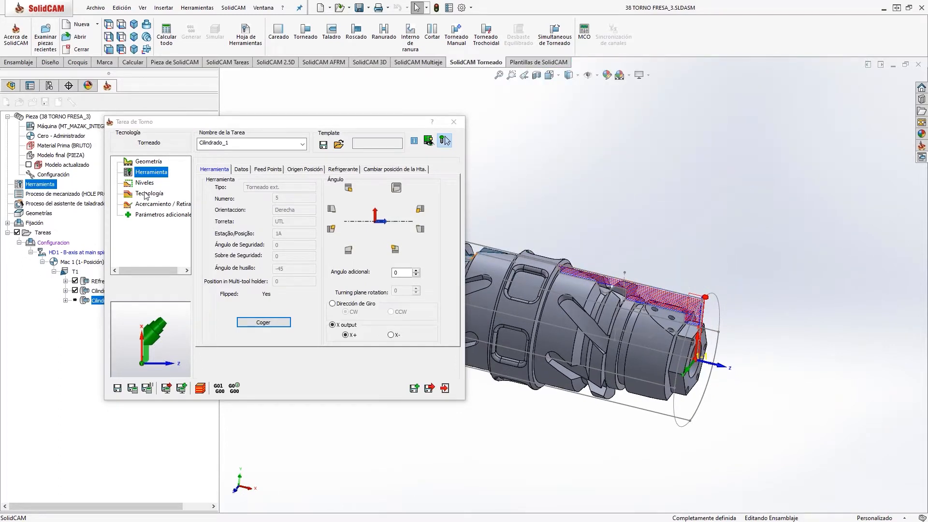
Step: Set the work type of Cilindrado_1 to Acabado solamente, and save and calculate the operation
left_click(146, 193)
left_click(263, 234)
left_click(271, 256)
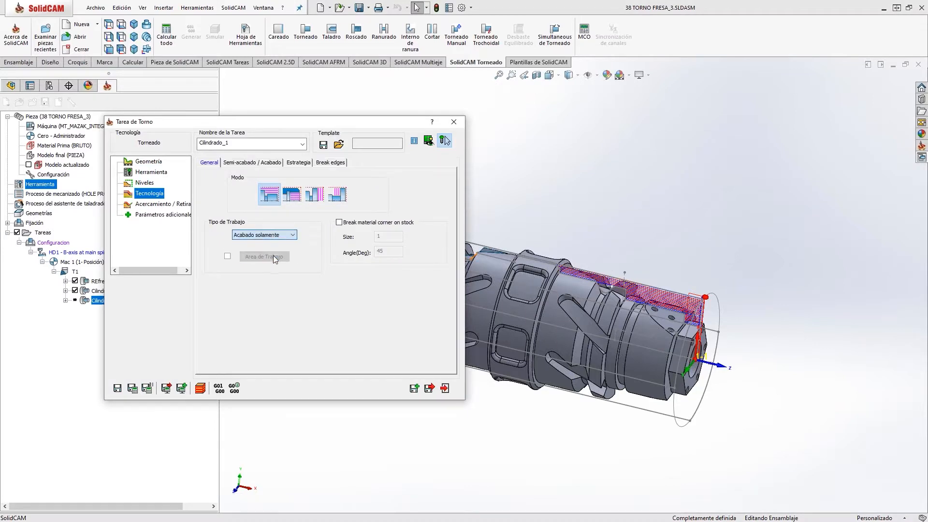
left_click(257, 163)
left_click(211, 163)
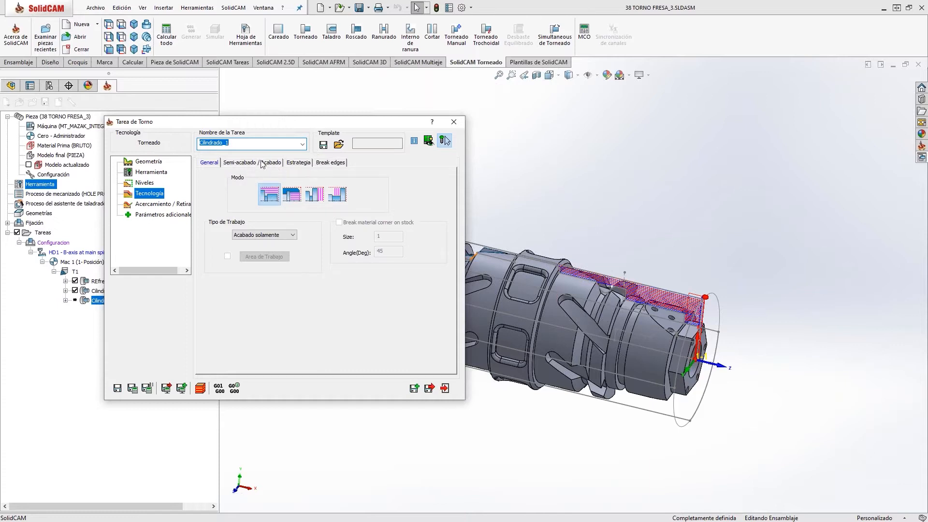
left_click(132, 388)
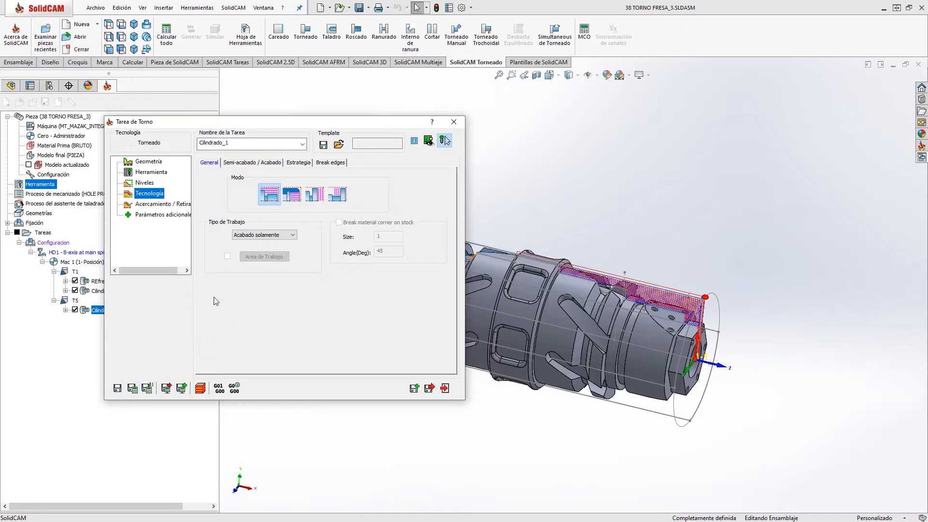
Step: Simulate Cilindrado_1 in turning mode at reduced speed, and close the simulation and the operation
left_click(200, 388)
left_click(445, 140)
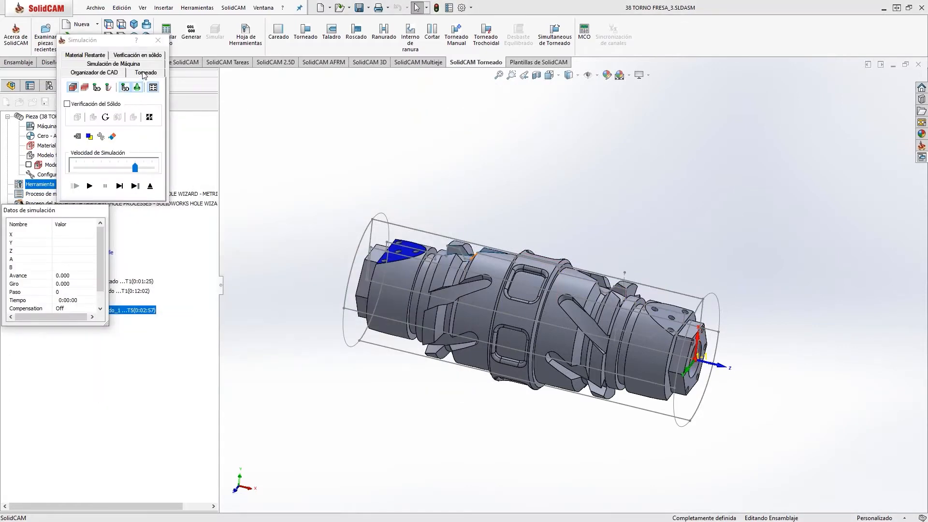
left_click(145, 72)
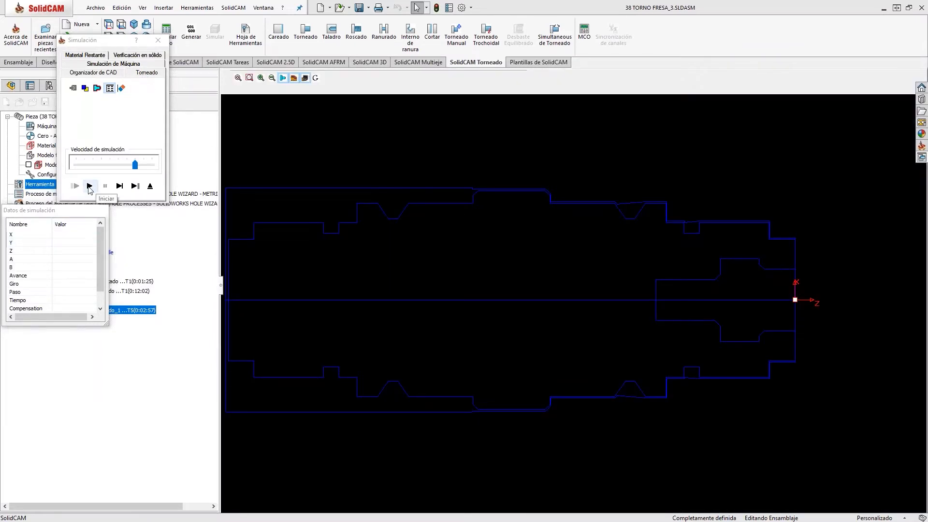
left_click(89, 166)
left_click(90, 166)
left_click(90, 165)
left_click(90, 166)
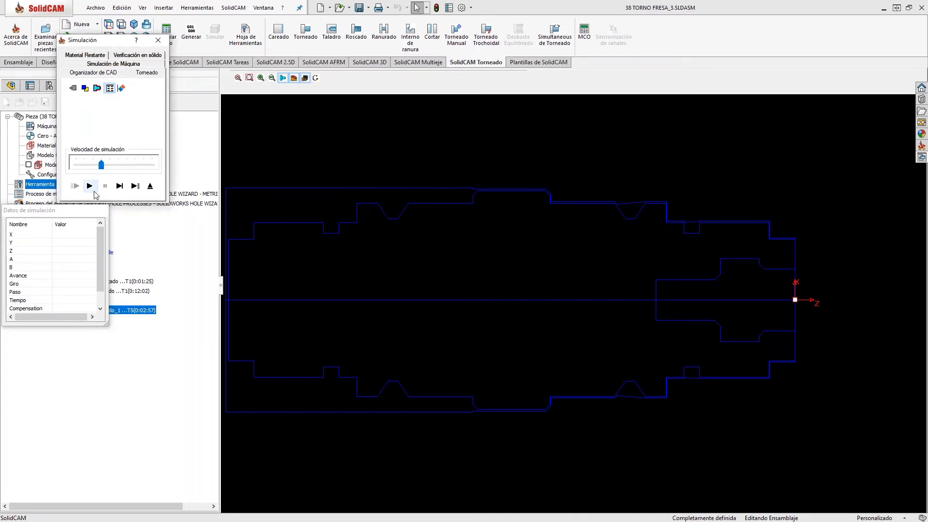
left_click(90, 185)
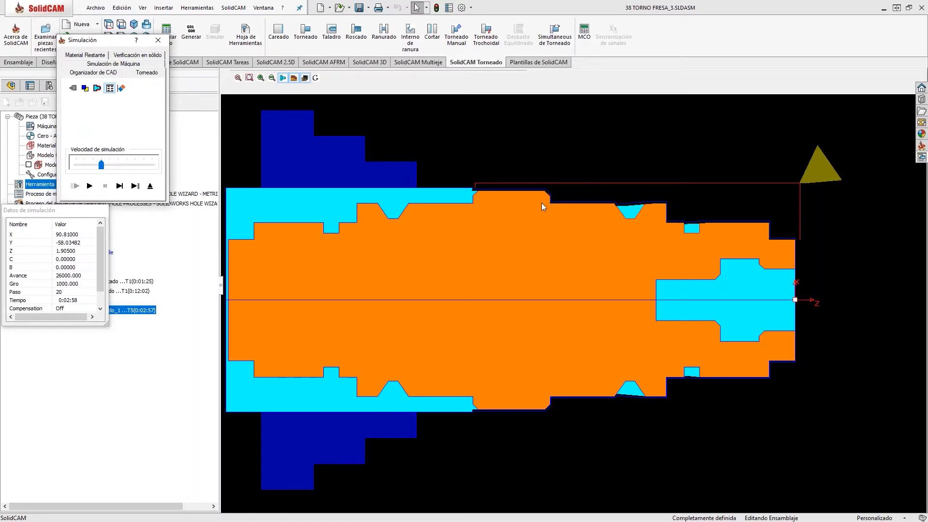
left_click(150, 187)
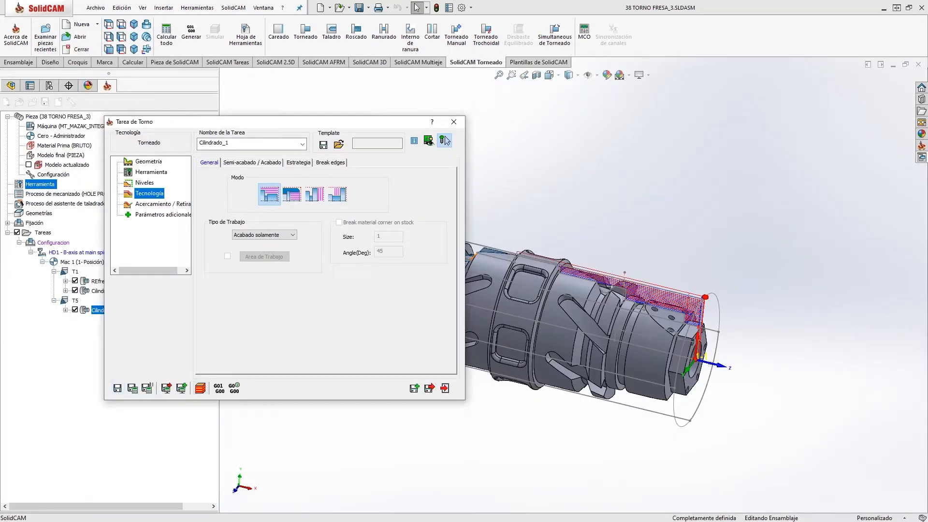
left_click(445, 388)
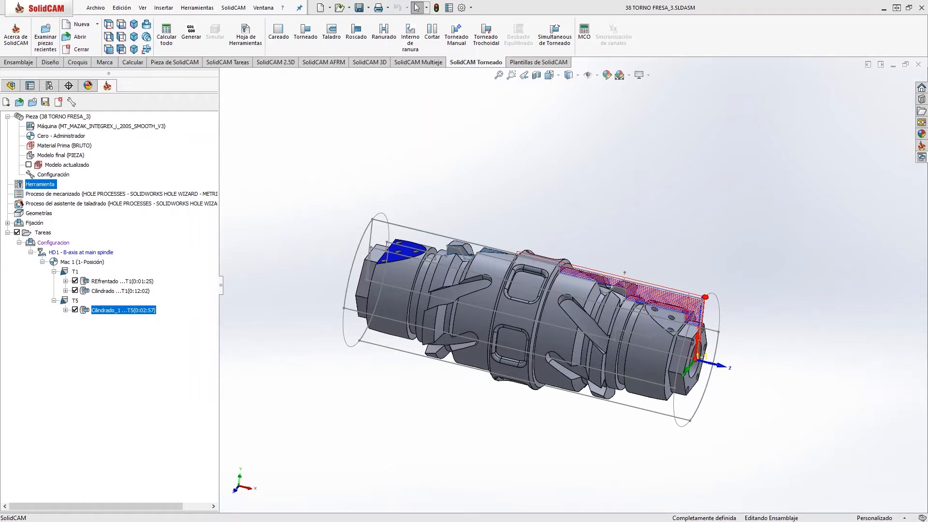
Step: Hide the toolpaths of all operations in the Tareas group to expose the hexagonal front end
middle_click_drag(764, 391, 737, 385)
left_click(17, 233)
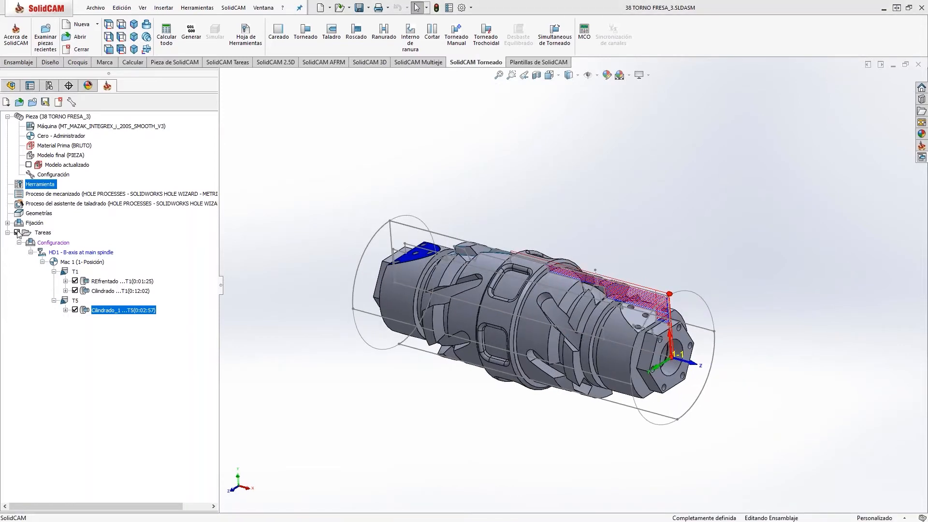
scroll(674, 283, "down", 3)
scroll(673, 283, "down", 4)
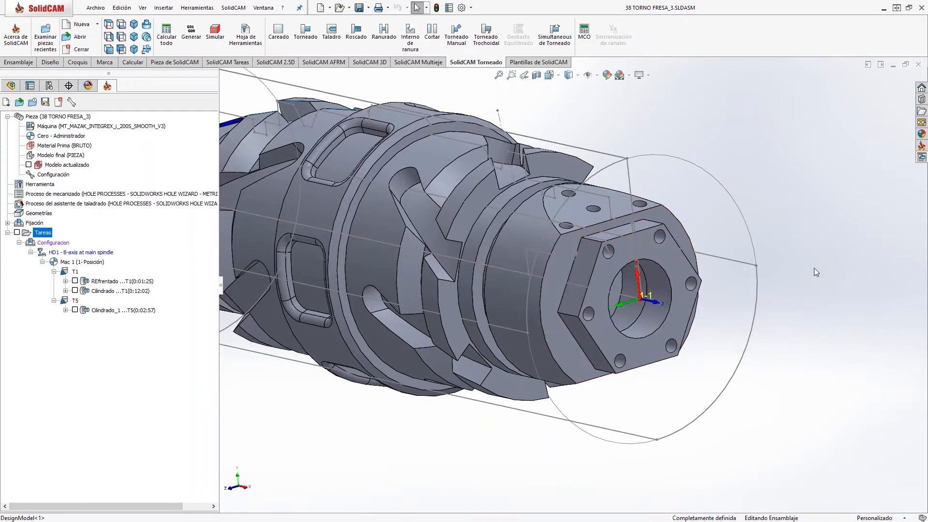
left_click(922, 161)
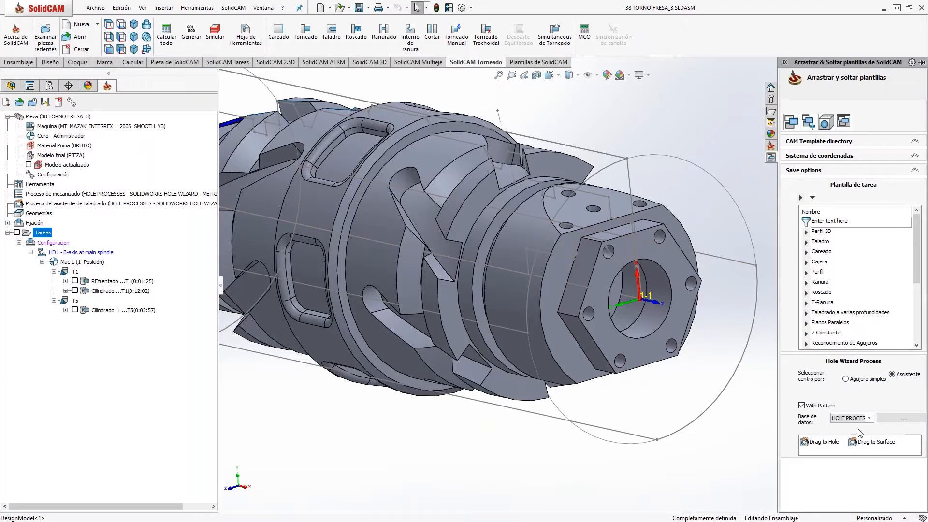
left_click(860, 443)
left_click(325, 62)
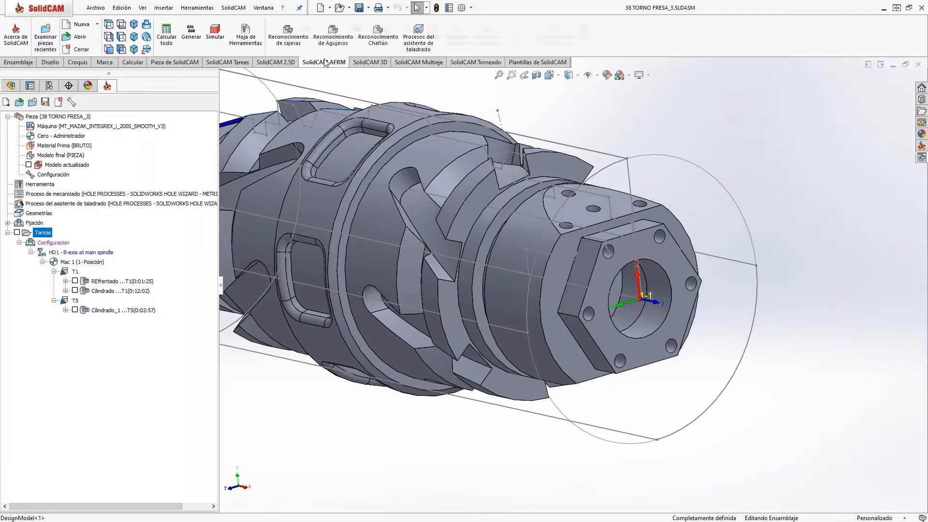
left_click(419, 42)
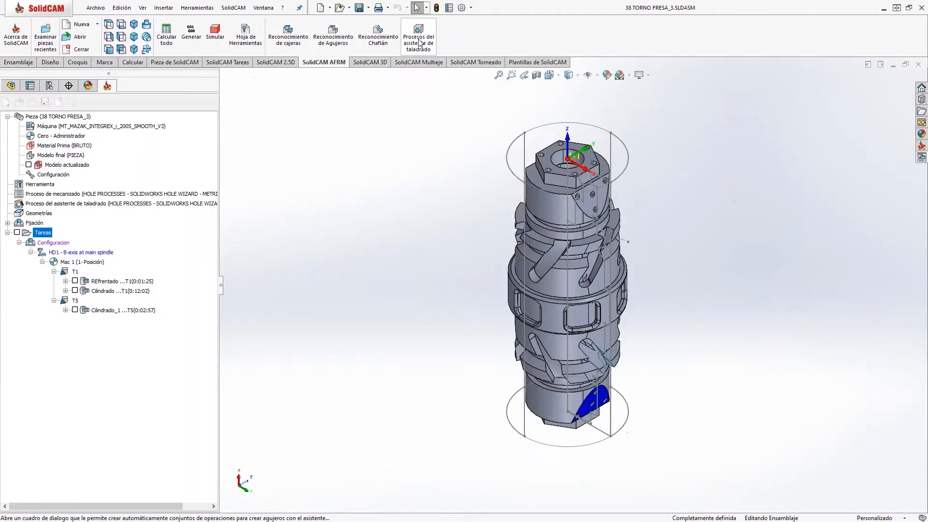
left_click(546, 164)
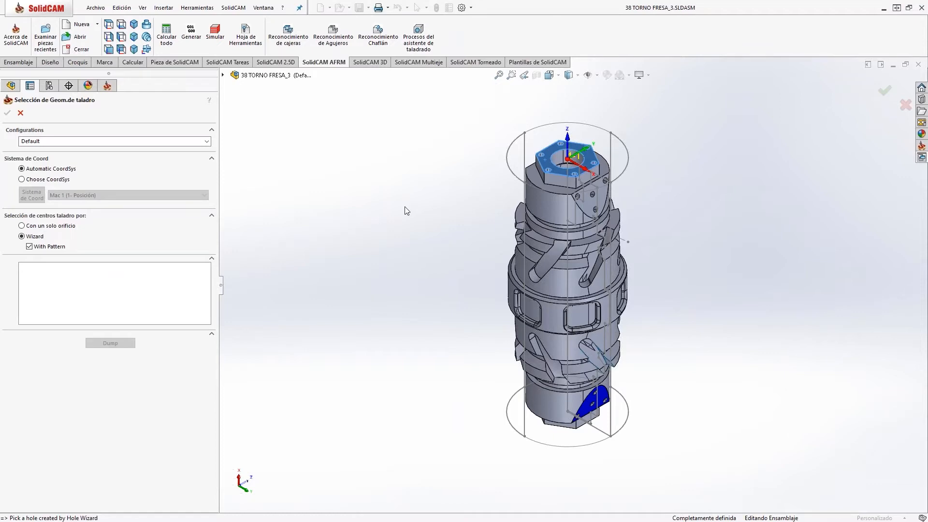
middle_click_drag(470, 208, 513, 336)
scroll(607, 309, "down", 3)
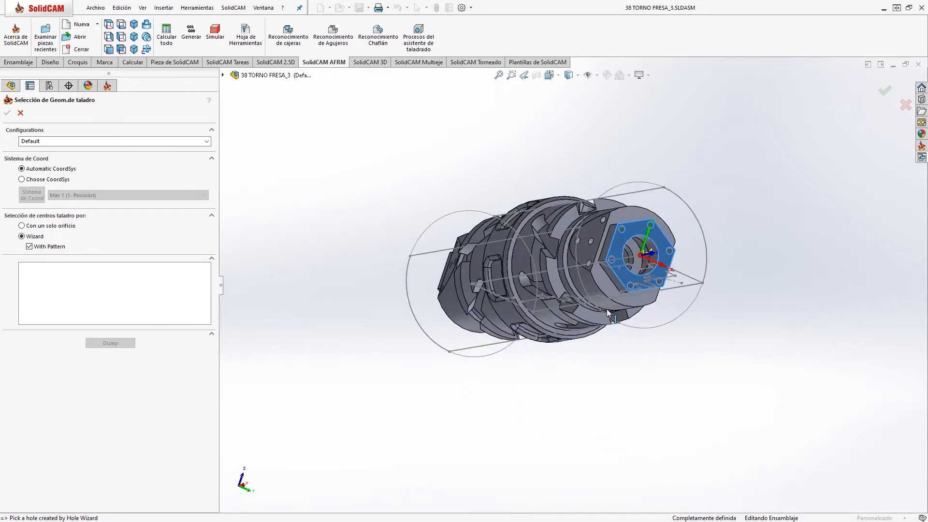
left_click(620, 212)
left_click(621, 212)
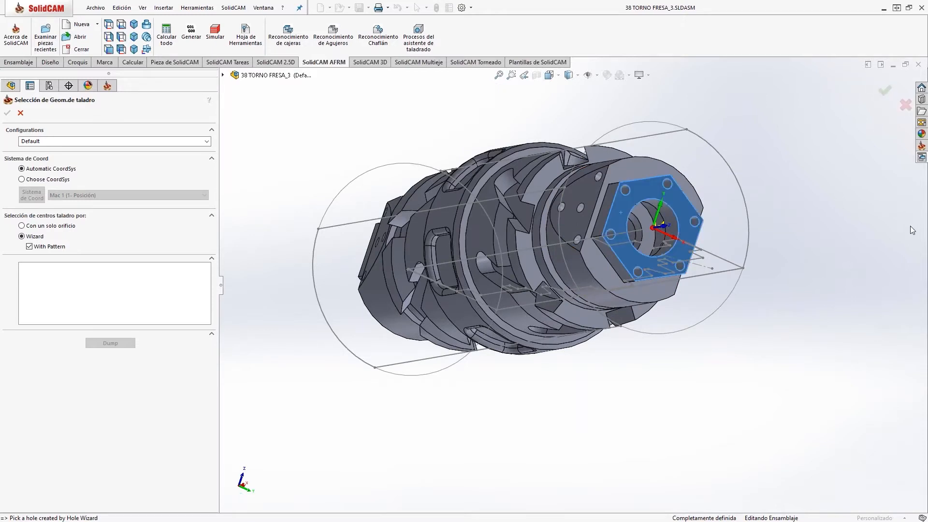
middle_click_drag(885, 158, 807, 185)
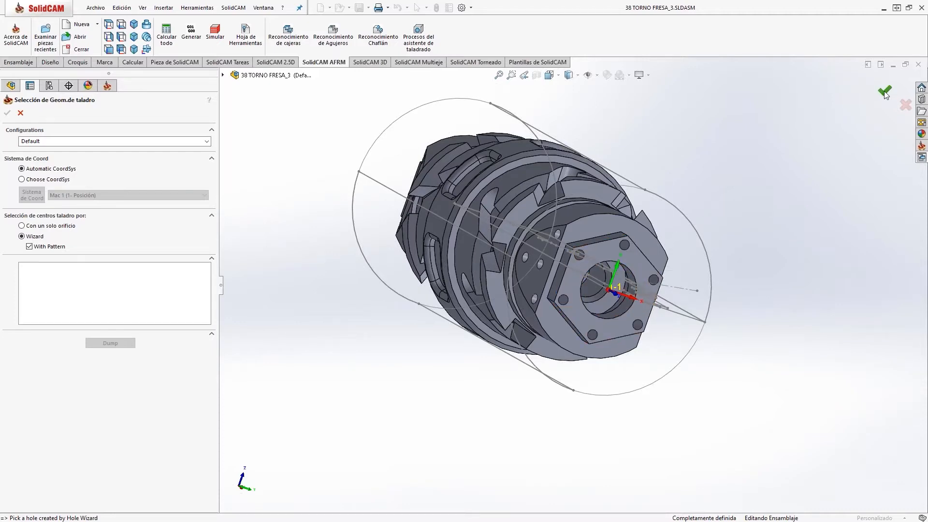
left_click(905, 104)
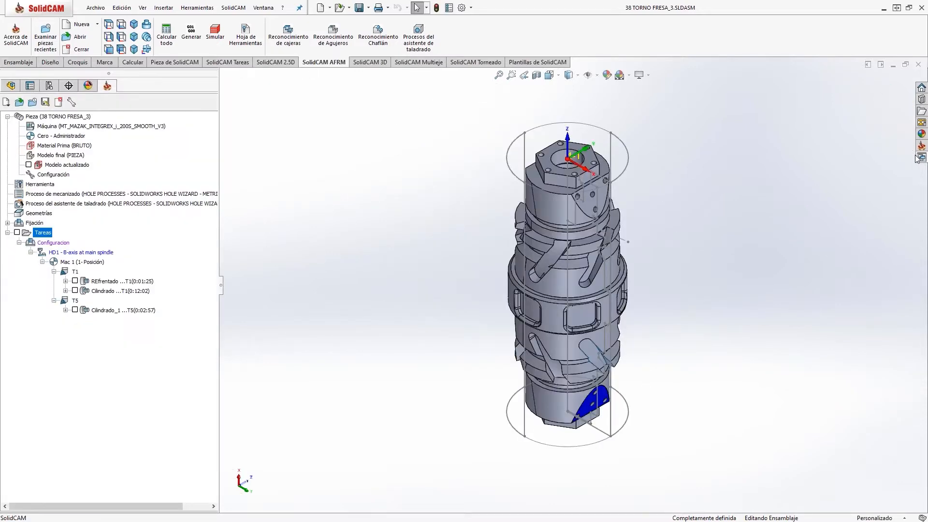
Step: Apply the Hole Wizard process to the front hexagonal face to generate spot drilling, tap drilling and tapping operations for its hole pattern
left_click(922, 146)
left_click_drag(857, 442, 547, 163)
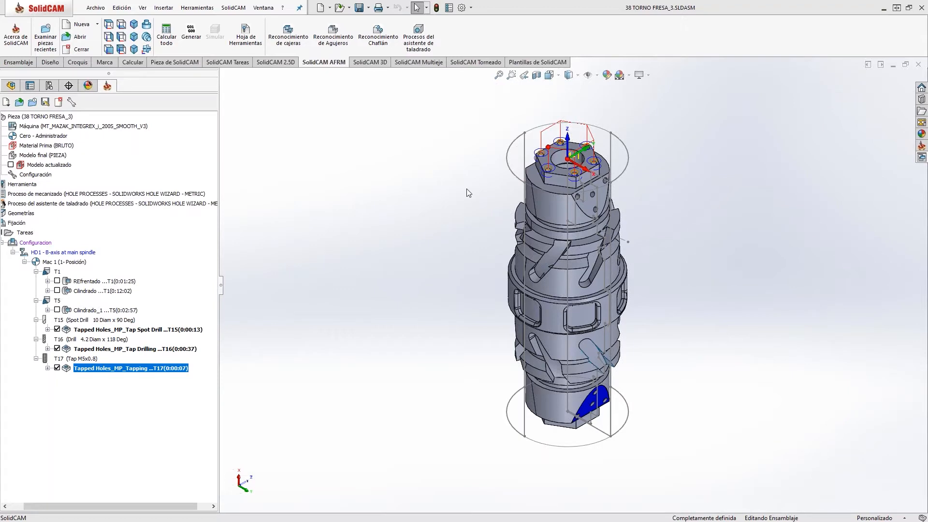
middle_click_drag(474, 188, 527, 372)
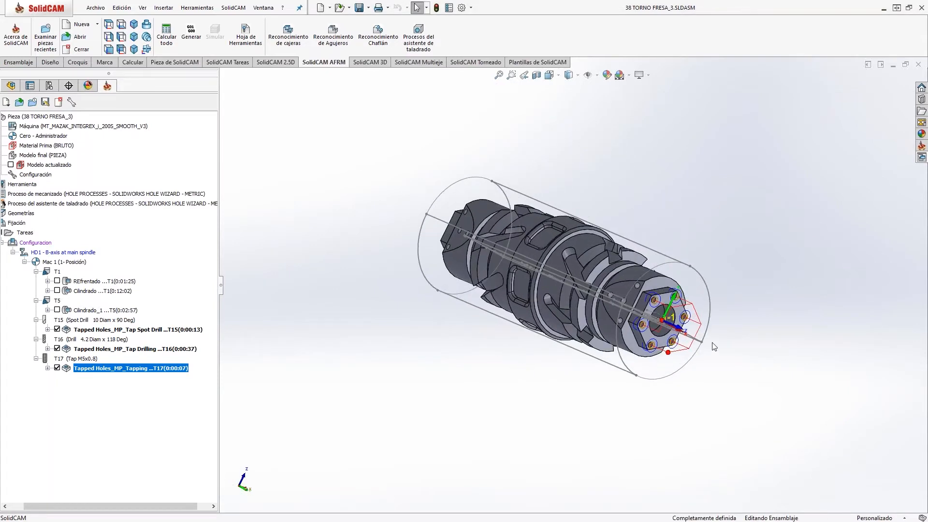
scroll(546, 339, "down", 6)
middle_click_drag(564, 314, 517, 339)
scroll(546, 292, "up", 3)
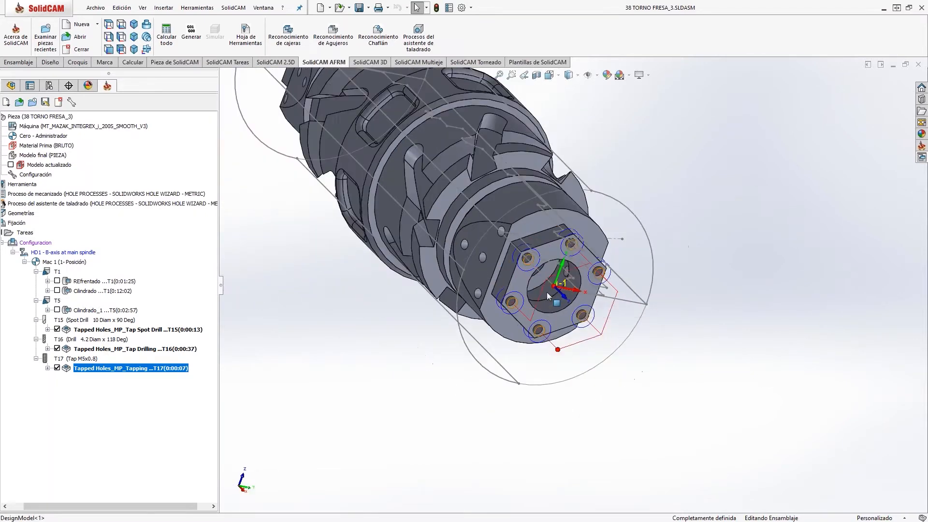
middle_click_drag(549, 291, 538, 255)
scroll(538, 254, "down", 5)
scroll(544, 277, "up", 8)
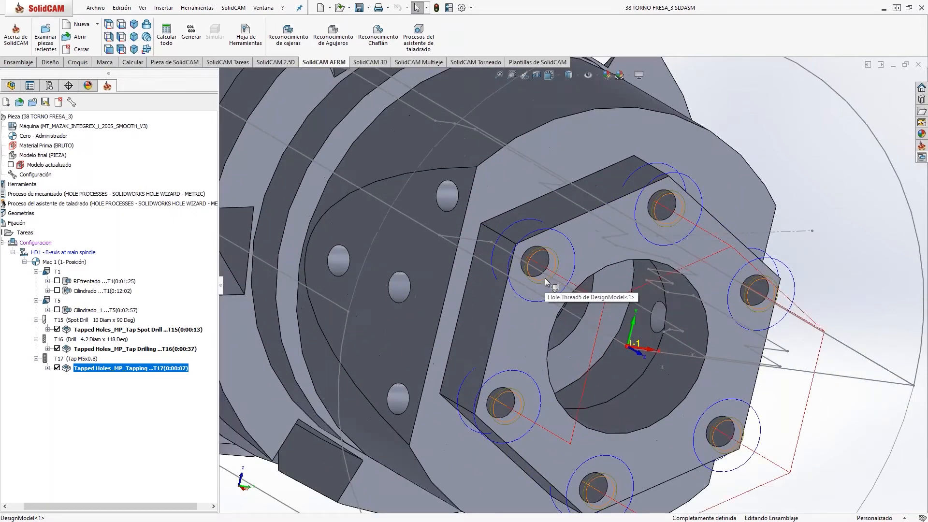
Step: Hide the toolpaths of the Tapped Holes spot drill, tap drilling and tapping operations
left_click(56, 329)
left_click(57, 349)
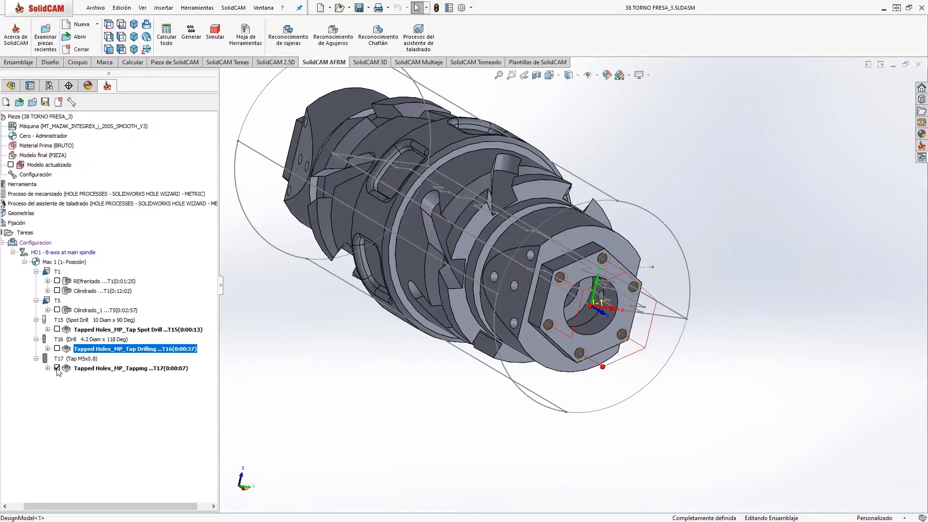
left_click(58, 368)
scroll(529, 348, "up", 2)
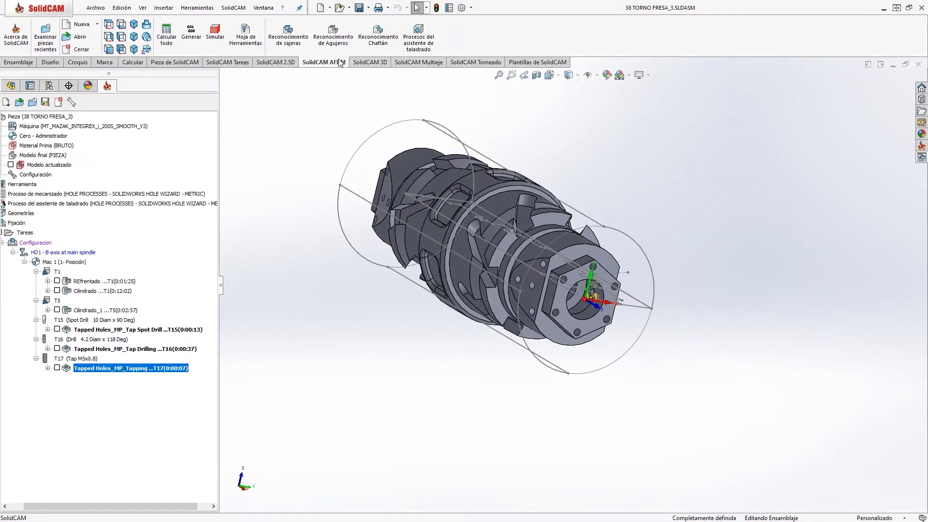
Step: Create a 2.5D Perfil operation using the closed chain around the base of the front hexagon as its geometry
left_click(275, 62)
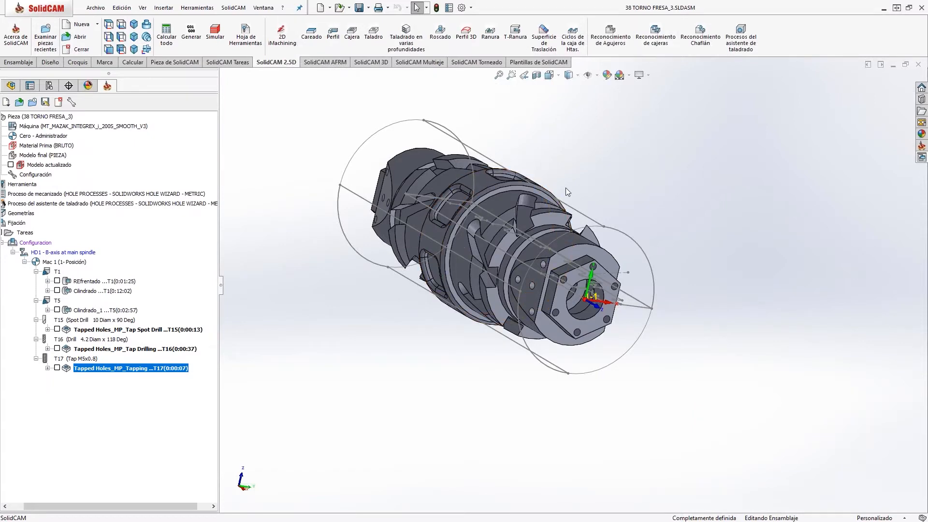
scroll(565, 188, "up", 3)
middle_click_drag(565, 188, 604, 231)
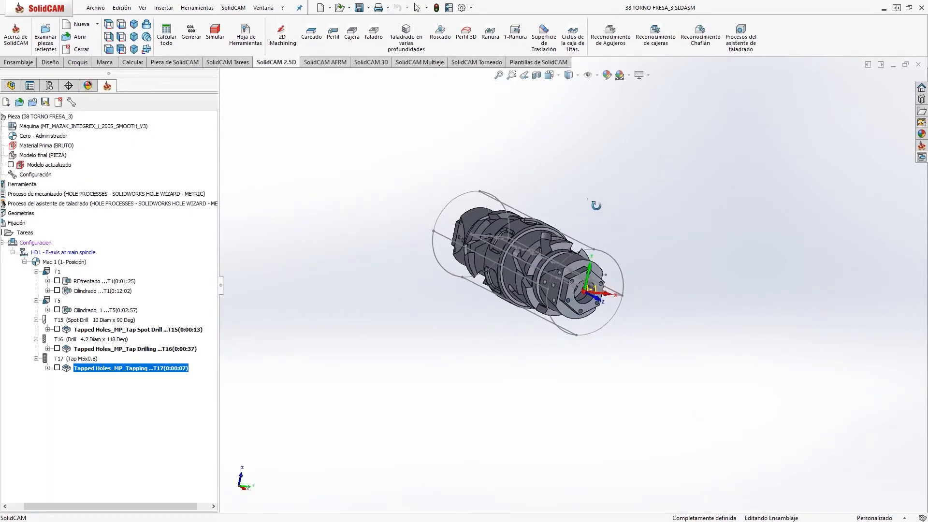
scroll(611, 232, "down", 2)
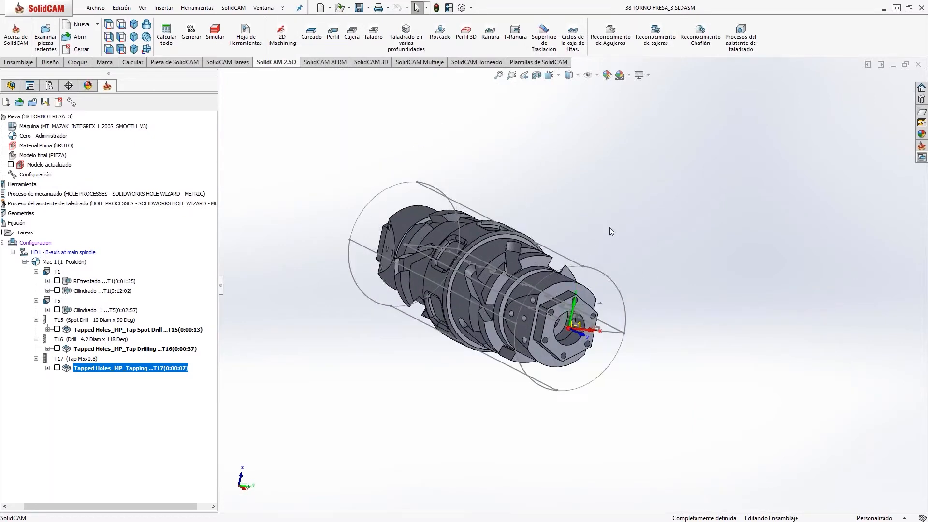
left_click(334, 34)
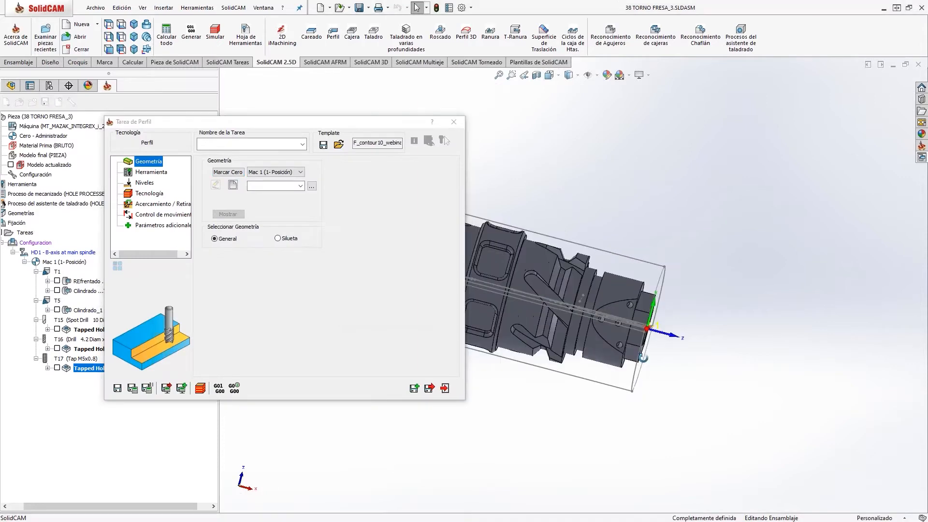
scroll(515, 271, "down", 3)
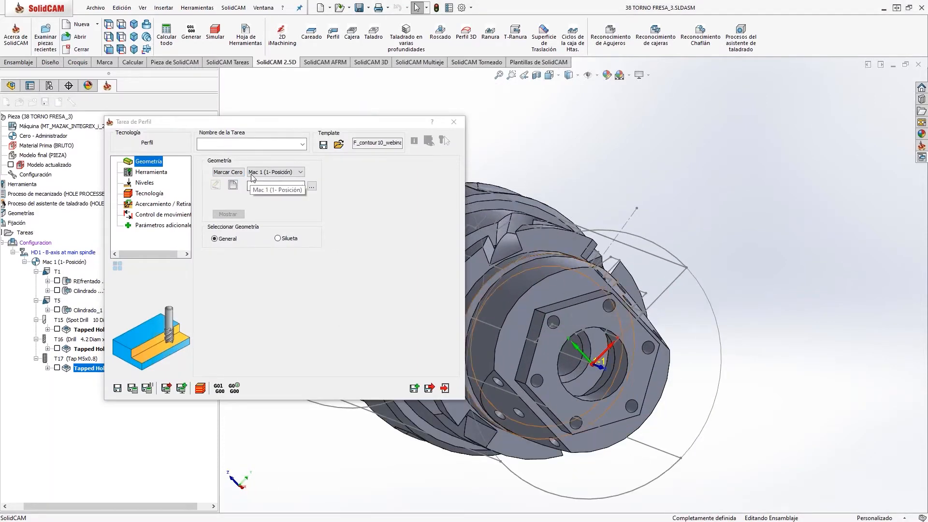
left_click(232, 184)
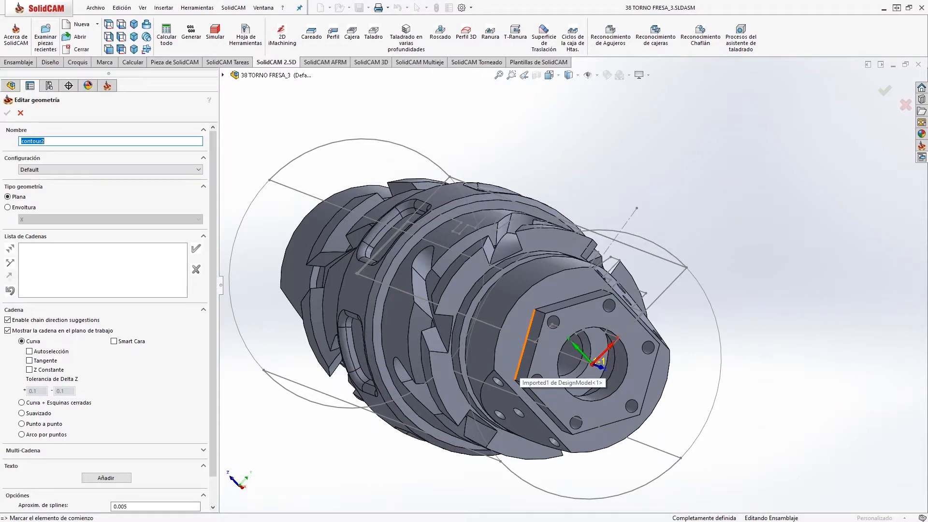
left_click(521, 368)
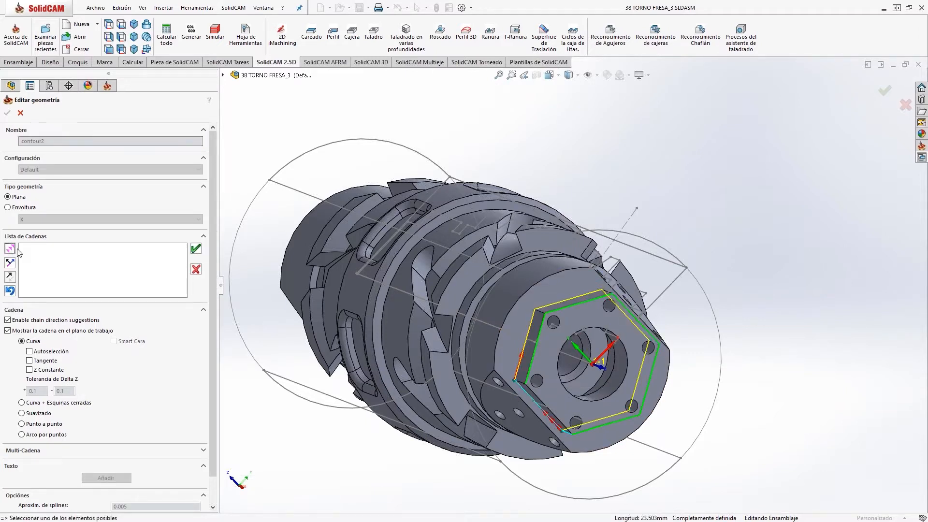
left_click(195, 249)
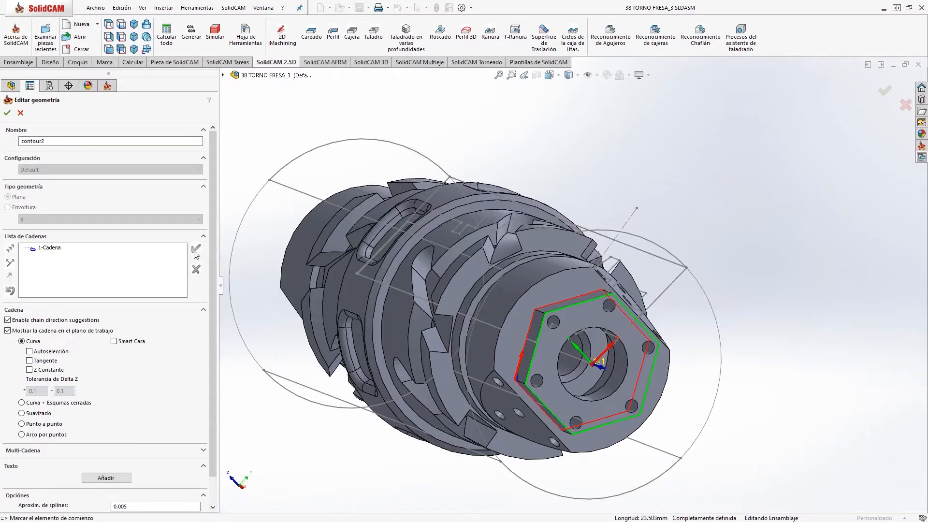
left_click(7, 112)
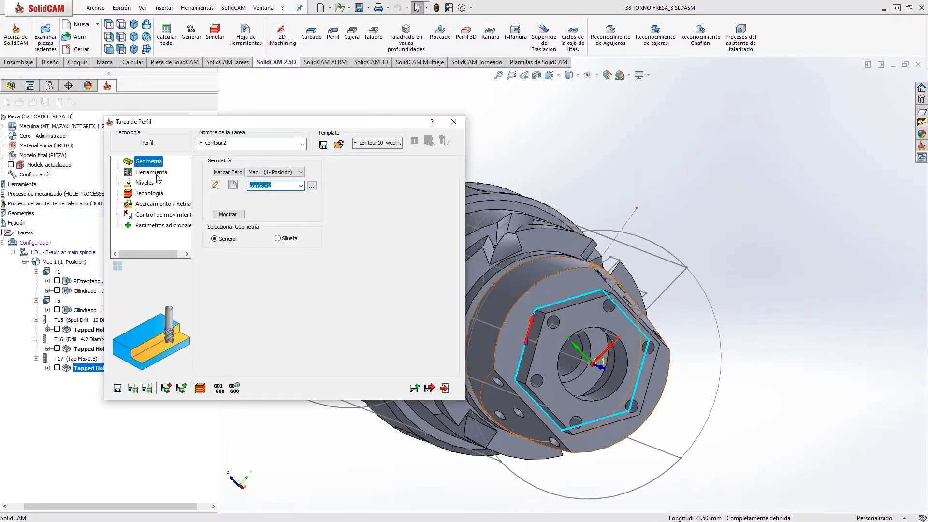
Step: Assign tool 3, the 12 mm diameter end mill, to the F_contour2 profile operation
left_click(151, 172)
left_click(252, 310)
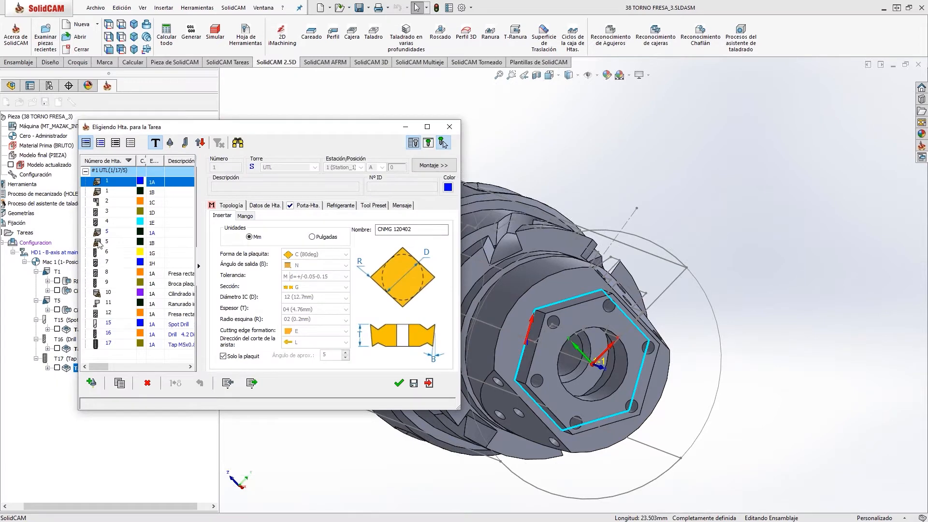
left_click(103, 213)
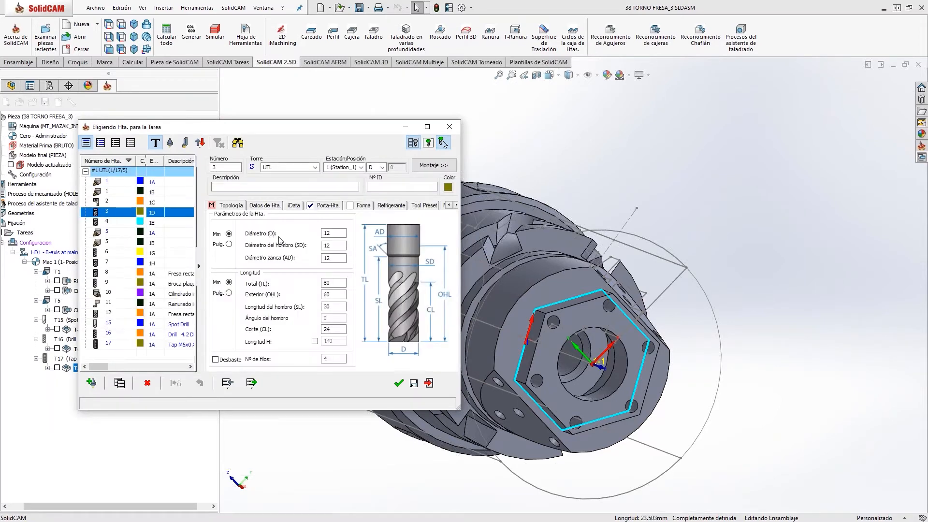
left_click(399, 382)
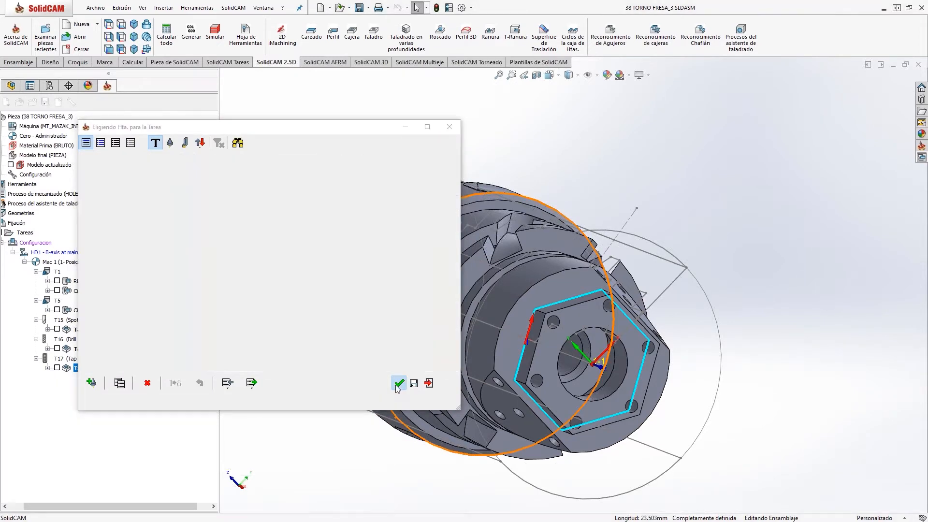
Step: Pick the hexagon's front face as the upper level and the shoulder behind it as the profile depth, and turn off the tool preview
left_click(143, 183)
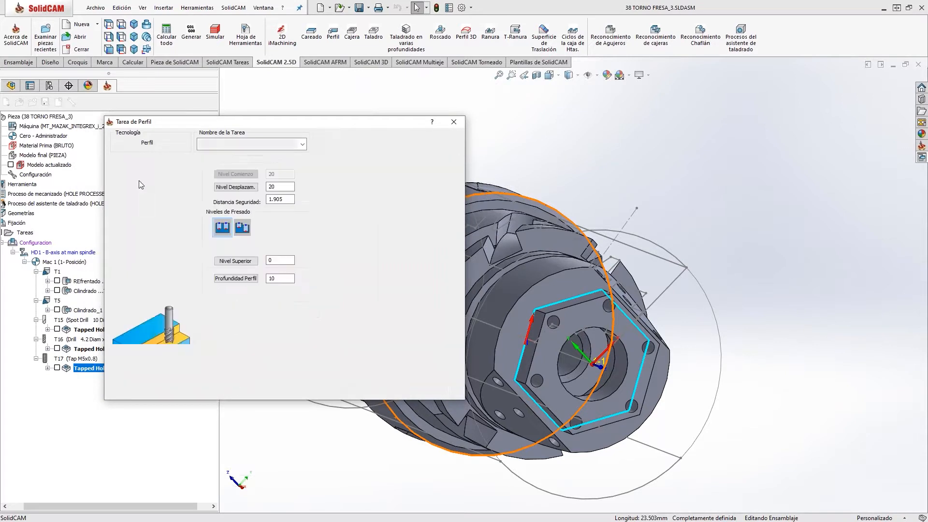
left_click(272, 259)
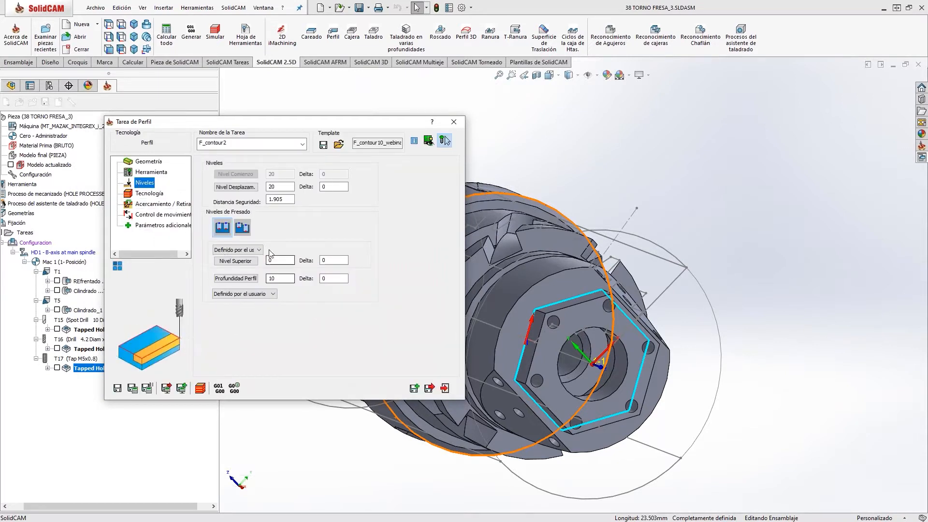
left_click(444, 140)
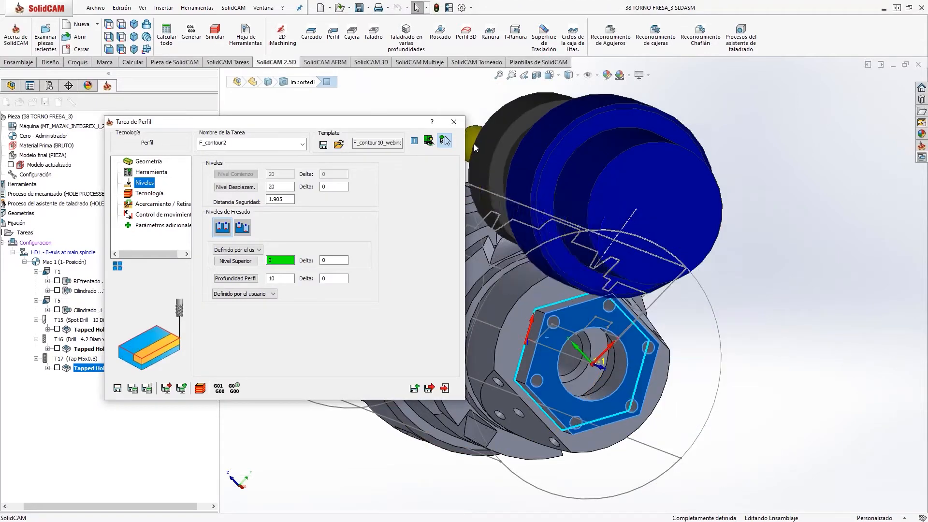
left_click(236, 279)
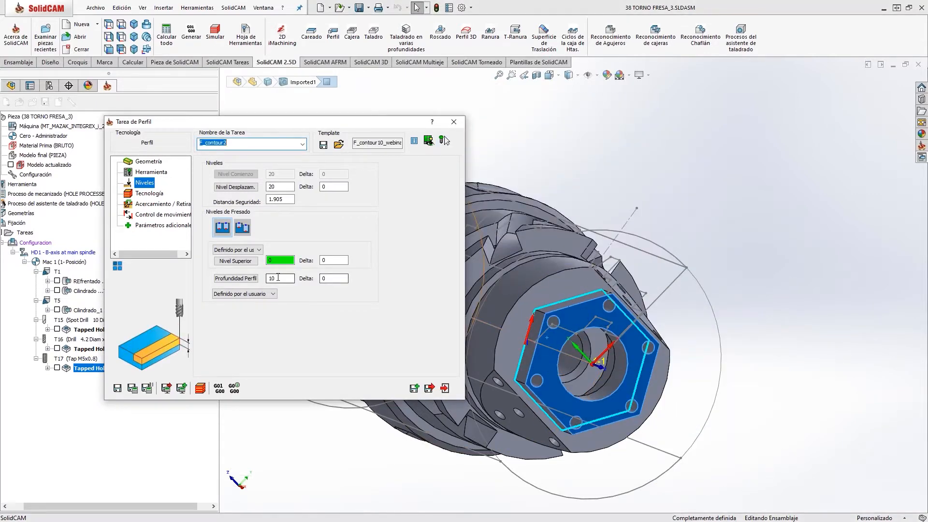
left_click(501, 358)
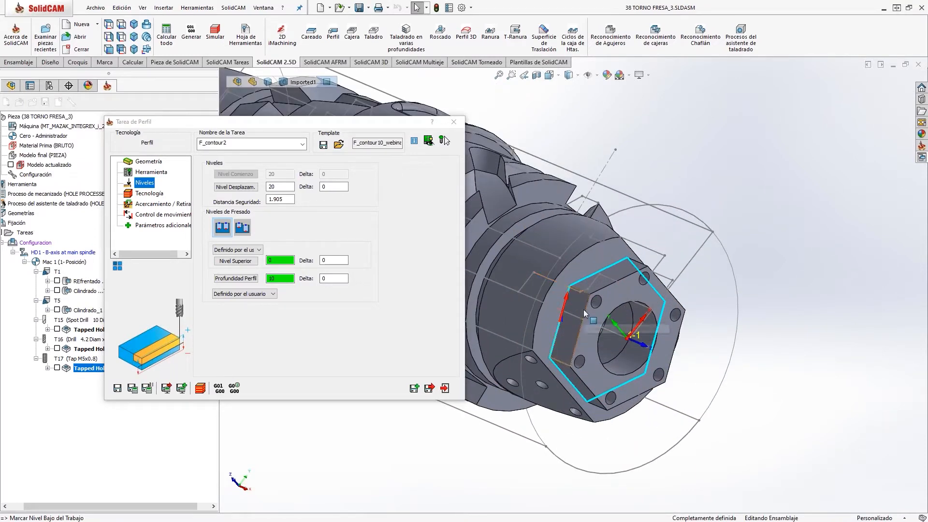
scroll(590, 322, "up", 2)
scroll(588, 318, "down", 2)
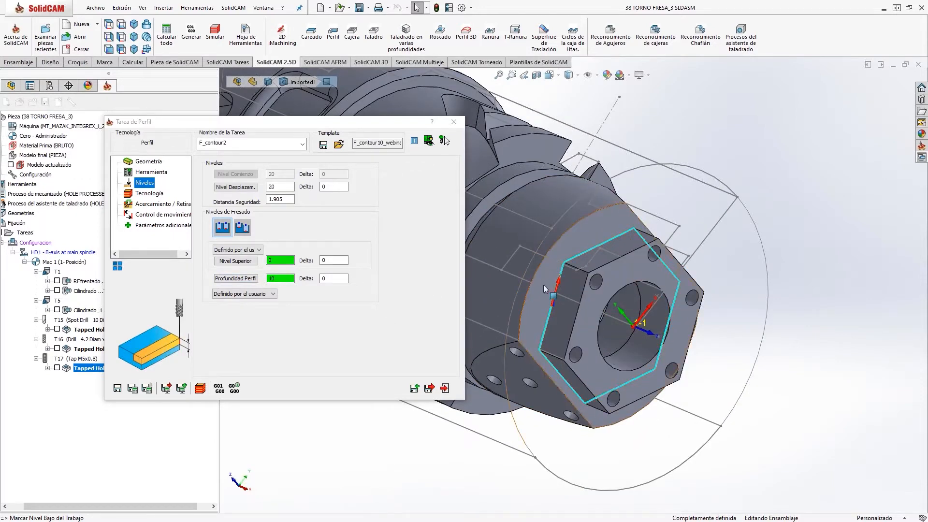
Step: Enable roughing passes (Desbaste) in F_contour2's technology settings, and open its approach and retract settings
left_click(148, 195)
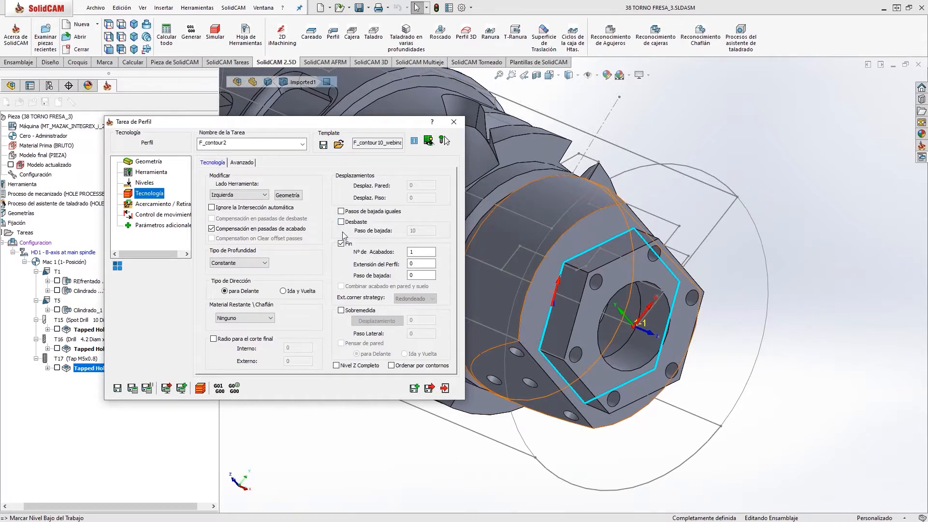
left_click(342, 223)
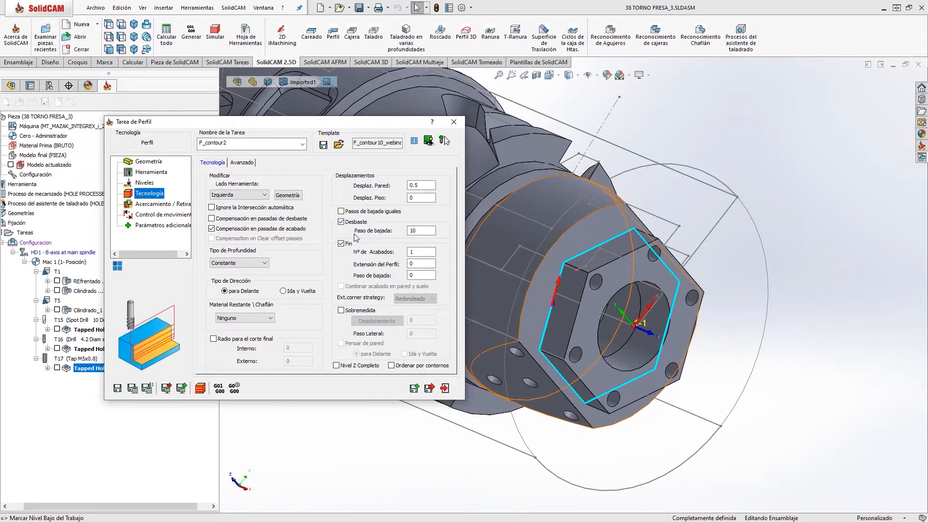
left_click(167, 204)
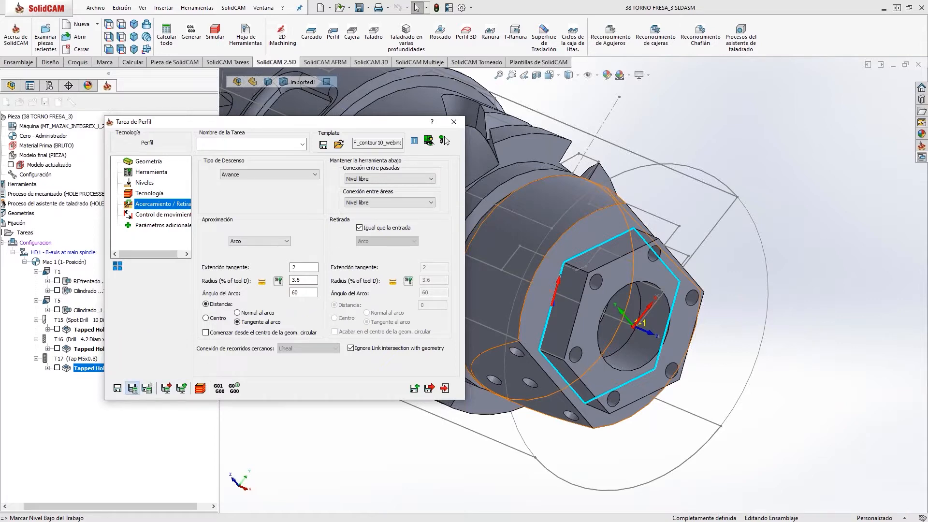
Step: Save and calculate the F_contour2 profile operation, and inspect its toolpath around the hexagon
left_click(133, 388)
scroll(582, 348, "up", 2)
middle_click_drag(582, 348, 576, 260)
scroll(530, 290, "down", 5)
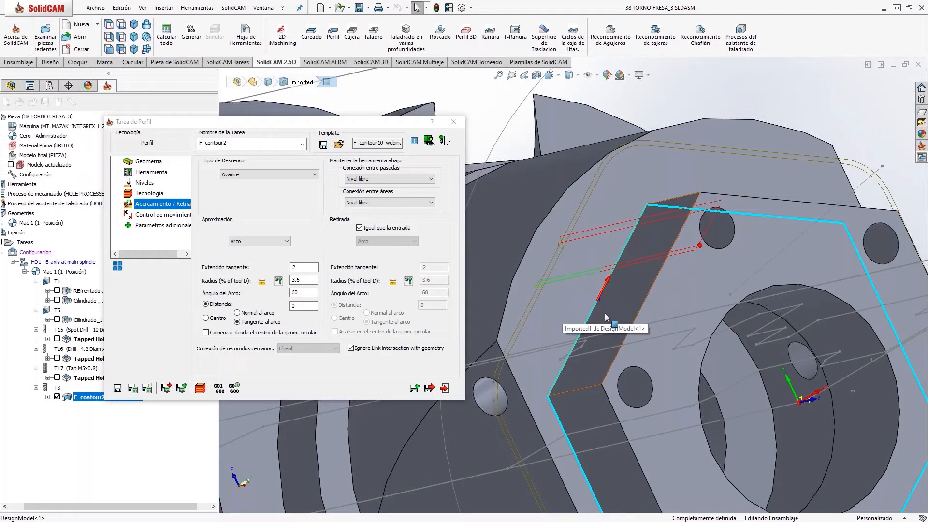
scroll(604, 313, "up", 3)
middle_click_drag(605, 313, 628, 334)
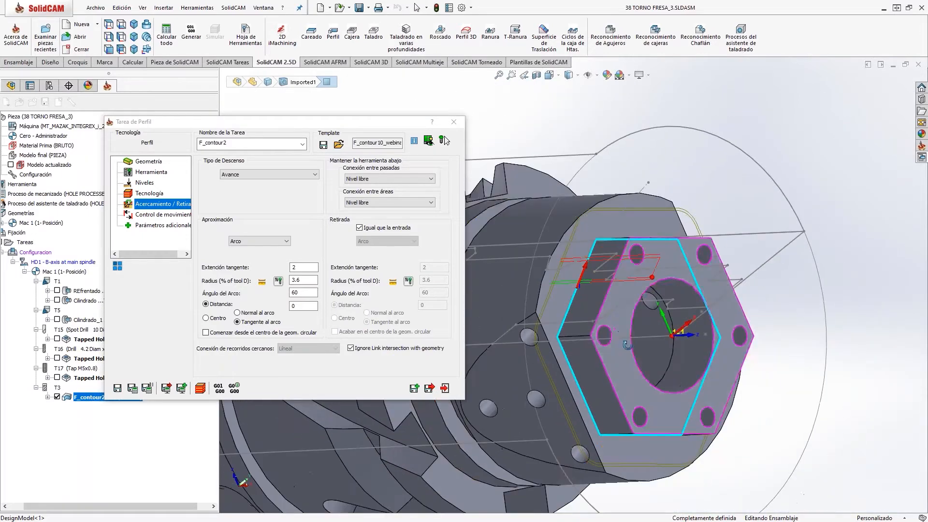
Step: Exit the F_contour2 operation and hide its toolpath
left_click(446, 389)
scroll(436, 365, "up", 3)
middle_click_drag(436, 364, 421, 439)
scroll(505, 417, "up", 1)
left_click(56, 396)
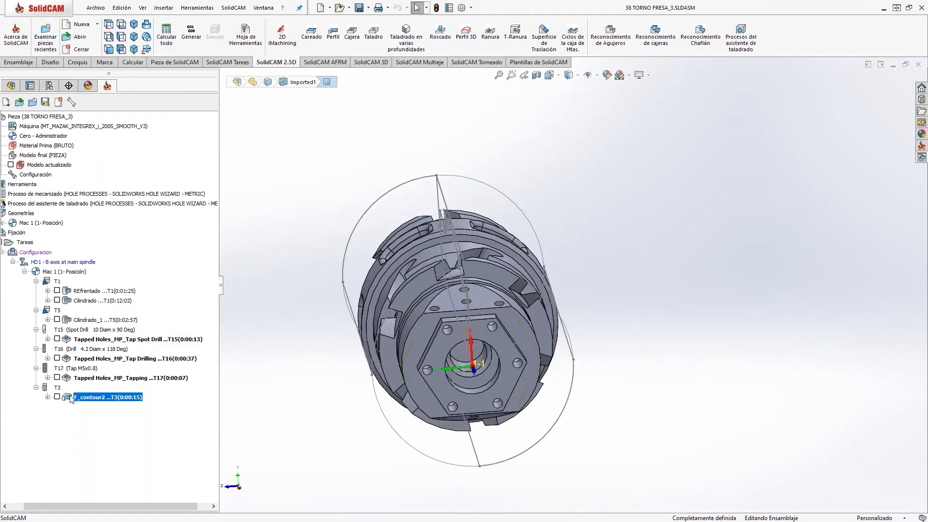
Step: Examine the flat face with four holes behind the front hexagon
scroll(469, 343, "up", 3)
middle_click_drag(469, 343, 539, 351)
scroll(558, 345, "down", 6)
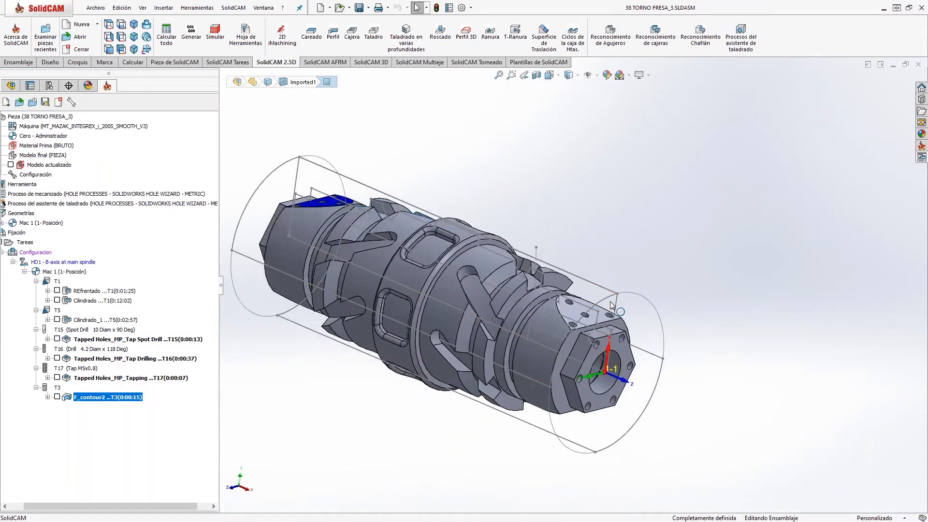
scroll(557, 344, "down", 3)
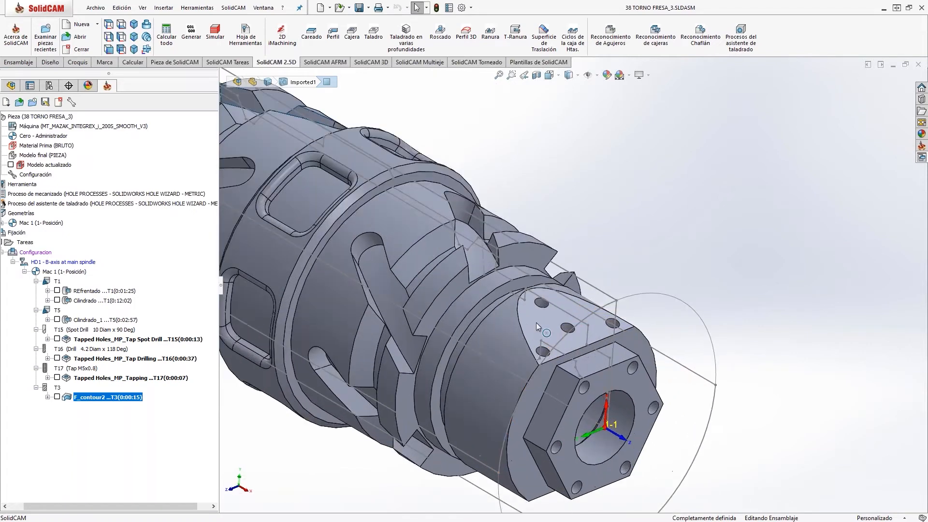
left_click(535, 321)
scroll(535, 321, "up", 2)
scroll(536, 319, "up", 3)
mouse_move(535, 319)
middle_mouse_down()
mouse_move(563, 307)
mouse_move(561, 326)
mouse_move(536, 314)
middle_mouse_up()
scroll(535, 314, "down", 2)
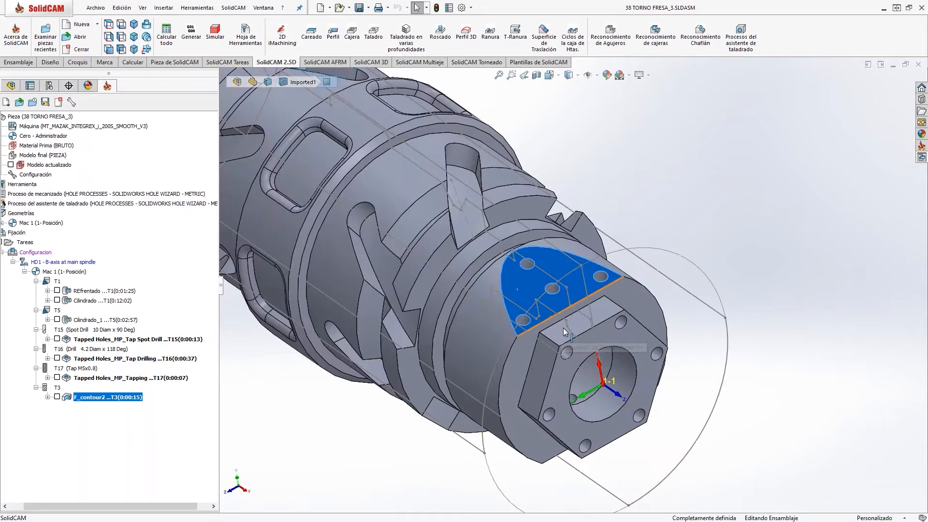
scroll(546, 323, "down", 3)
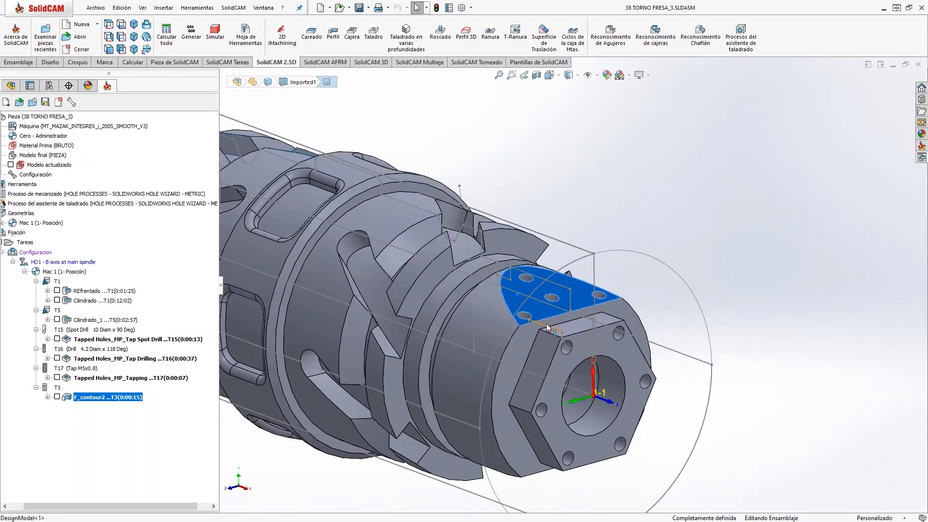
scroll(546, 324, "up", 3)
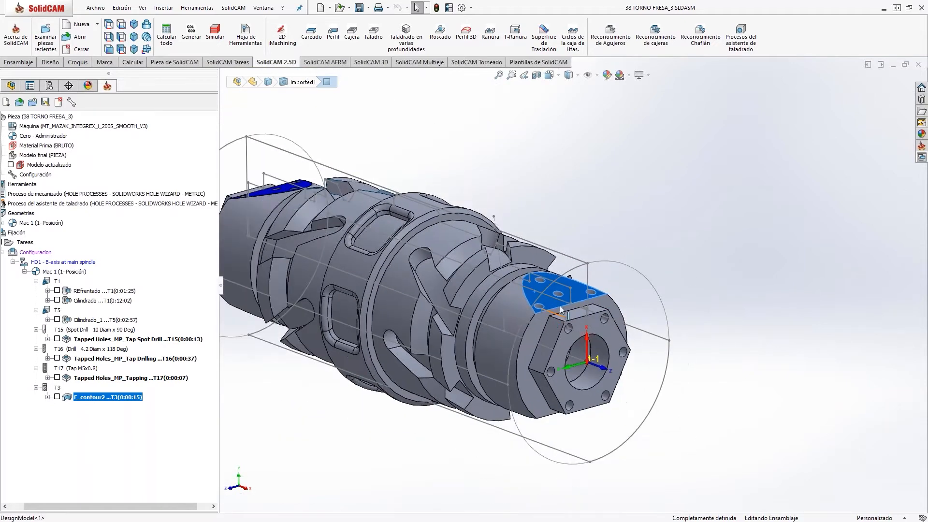
Step: Create a 2.5D Cajera operation at Mac 1 (2- Posición), using the outline of the flat with four holes as its geometry
left_click(349, 36)
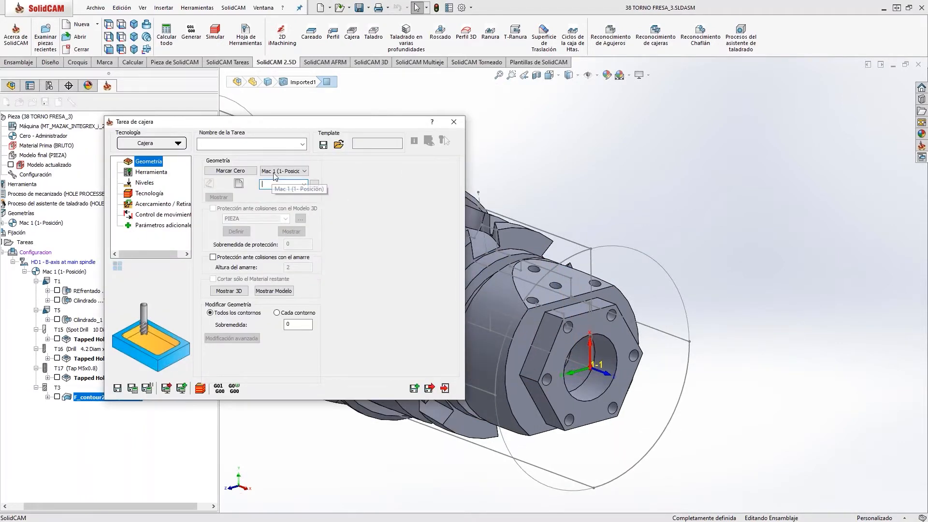
left_click(283, 171)
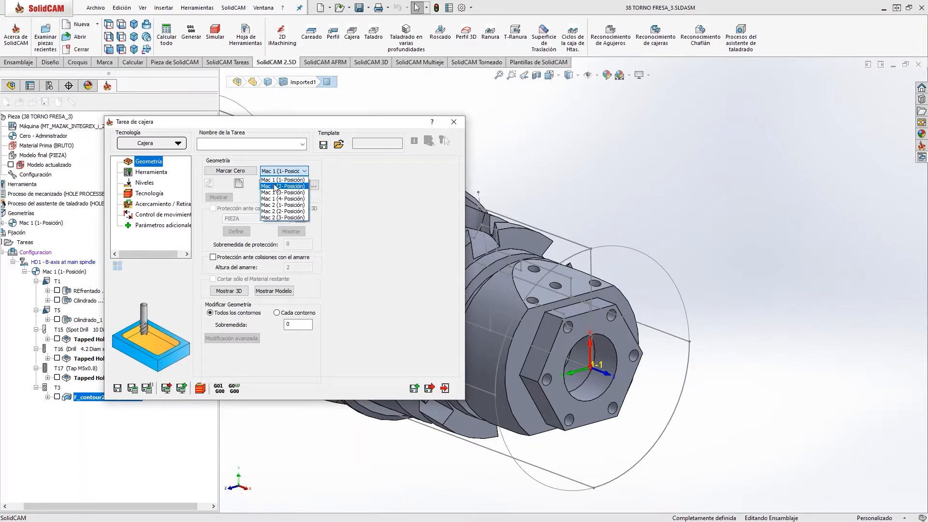
left_click(276, 186)
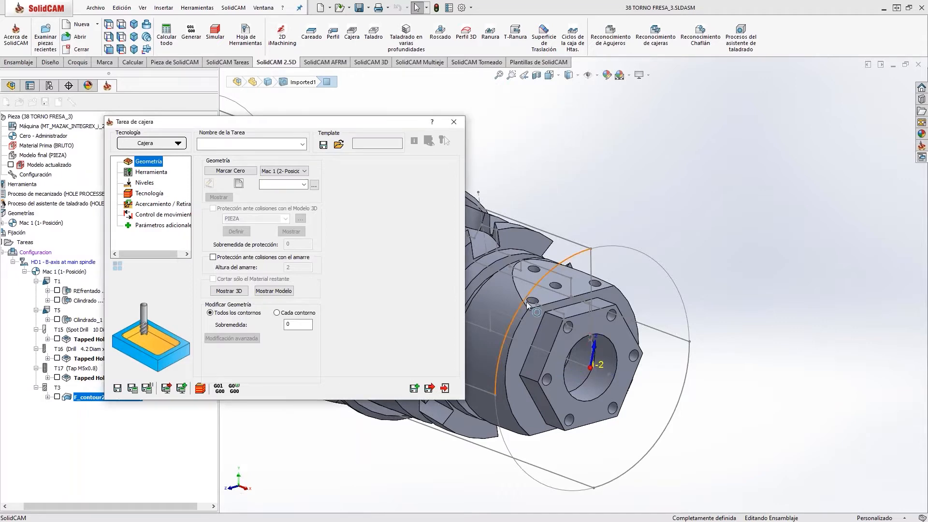
scroll(554, 298, "down", 1)
middle_click_drag(552, 295, 526, 296)
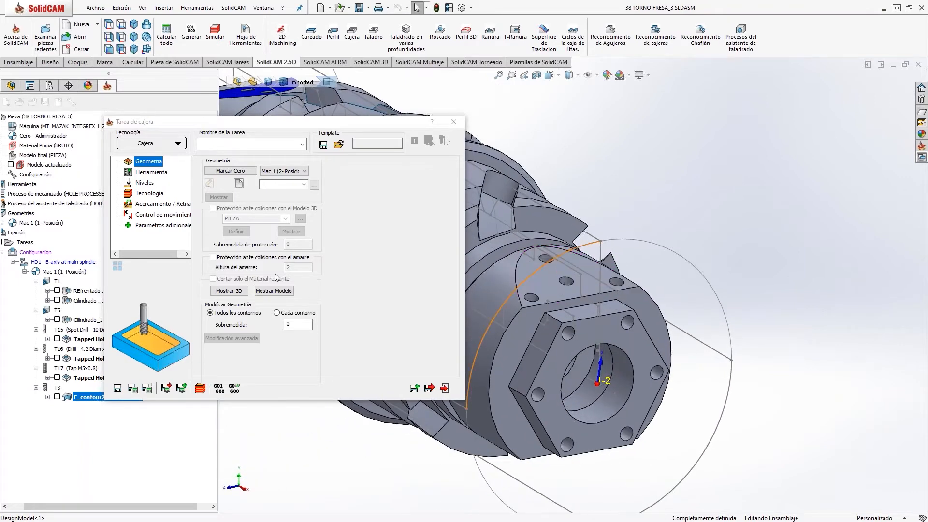
left_click(239, 183)
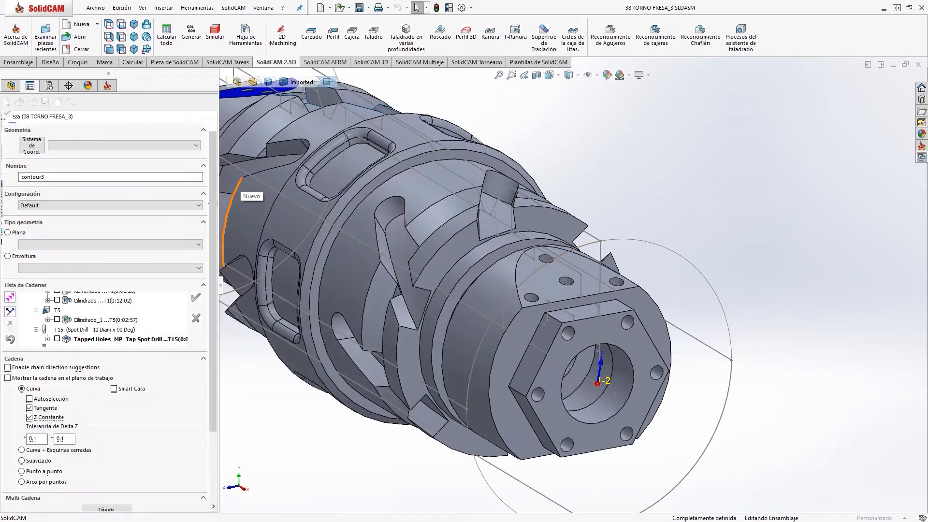
left_click(550, 284)
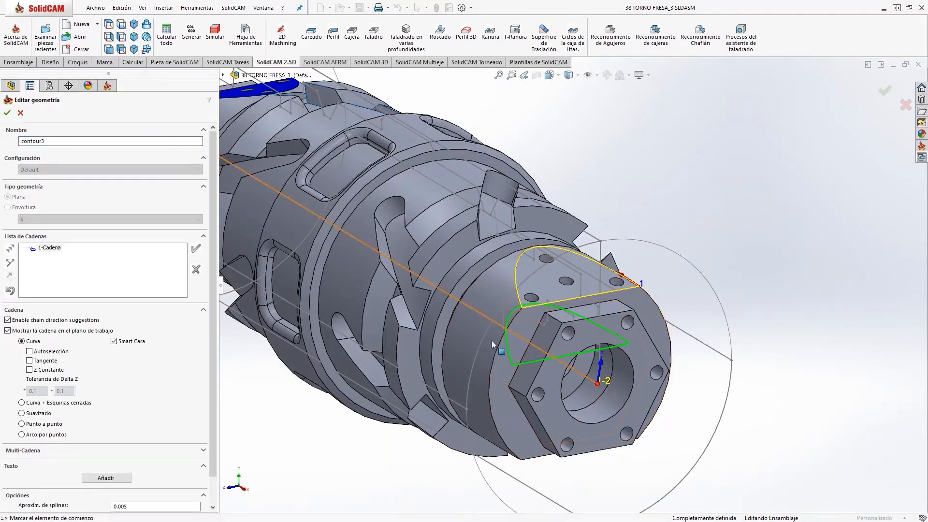
left_click(7, 113)
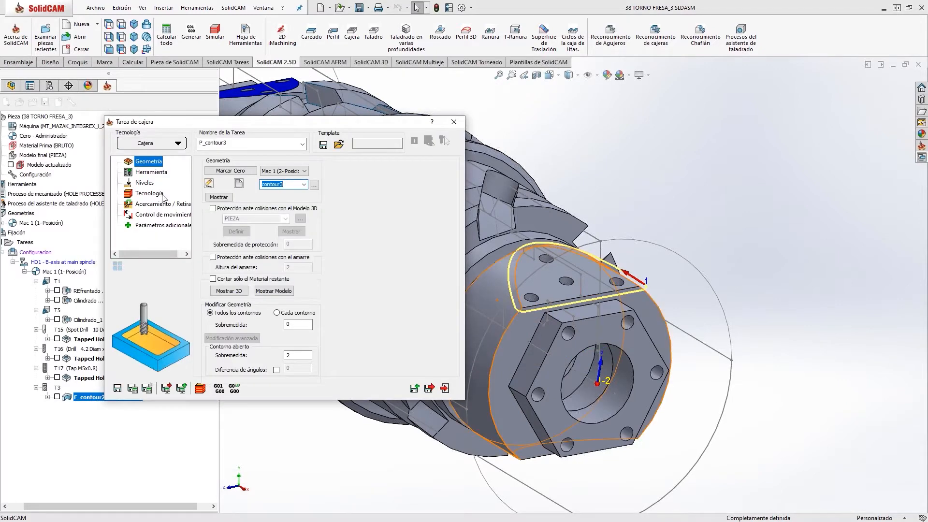
Step: Check P_contour3's open pocket strategy settings and assign it tool 3, the 12 mm diameter end mill
left_click(149, 194)
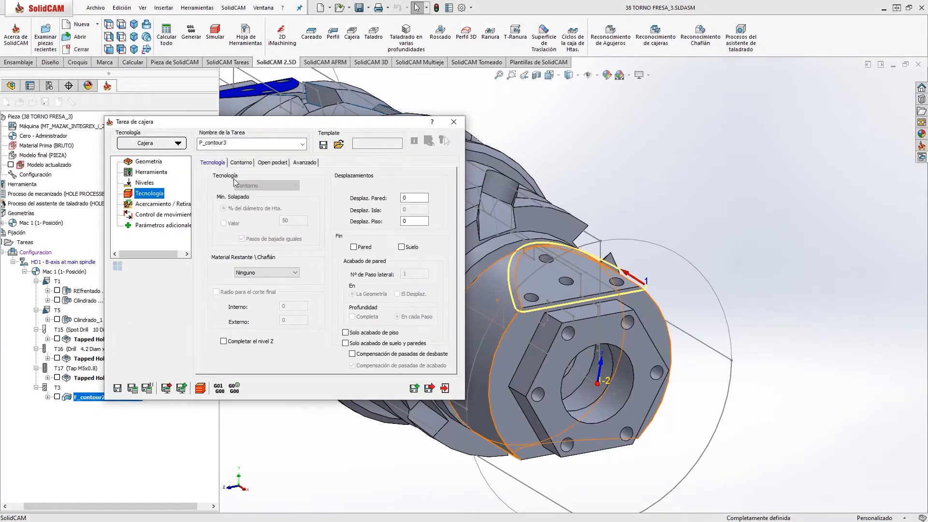
left_click(271, 163)
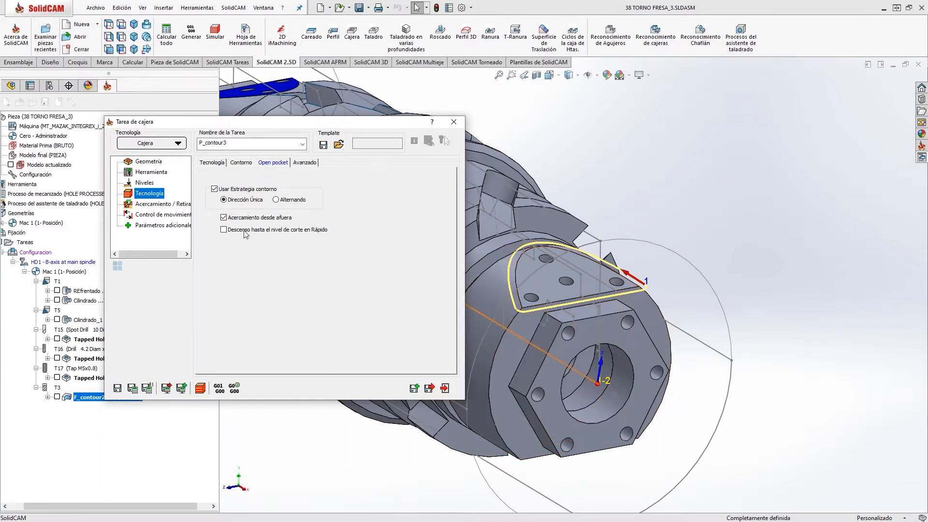
mouse_move(234, 194)
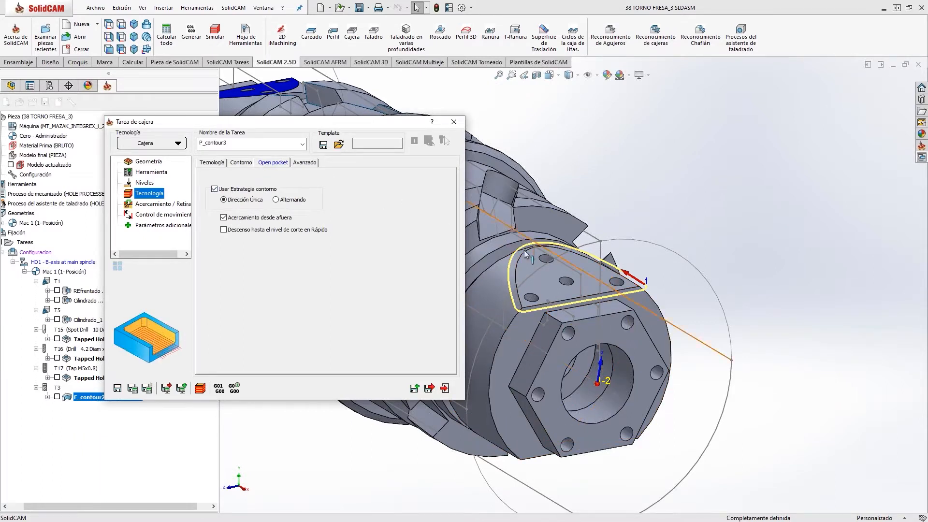
left_click(158, 173)
left_click(256, 310)
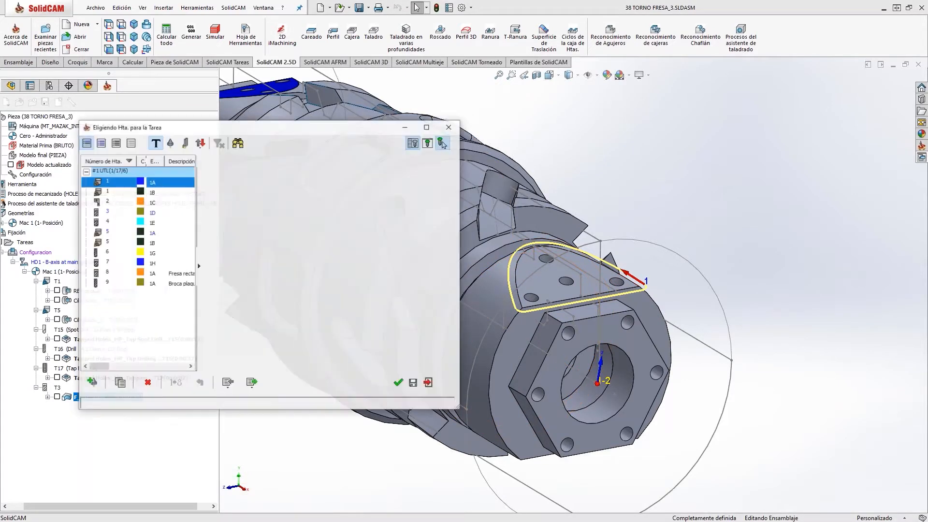
left_click(105, 212)
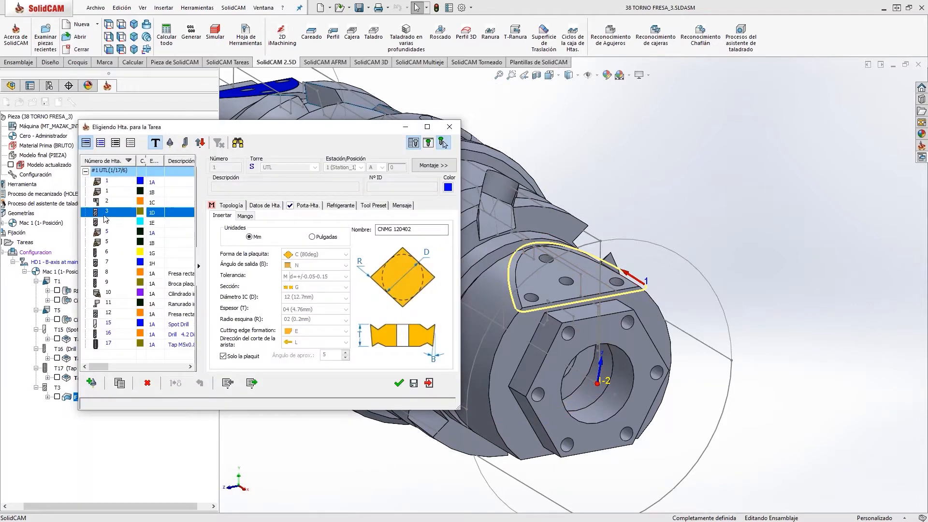
left_click(397, 383)
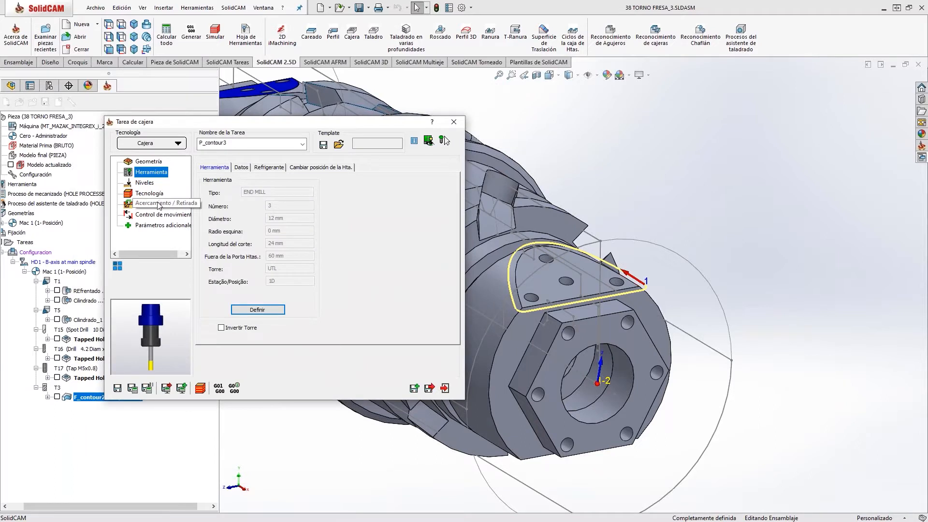
Step: Pick the sketch point above the flat as P_contour3's upper level and the flat face as its pocket depth
left_click(144, 183)
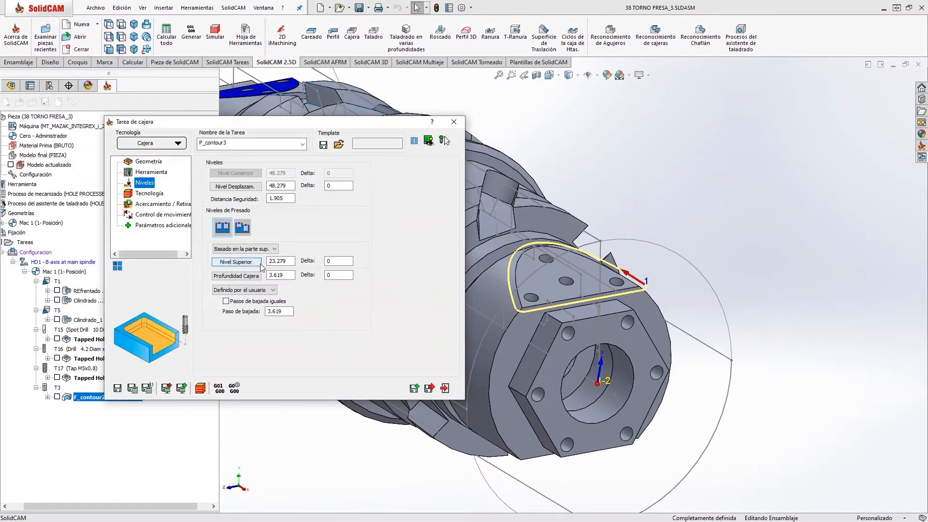
left_click(255, 266)
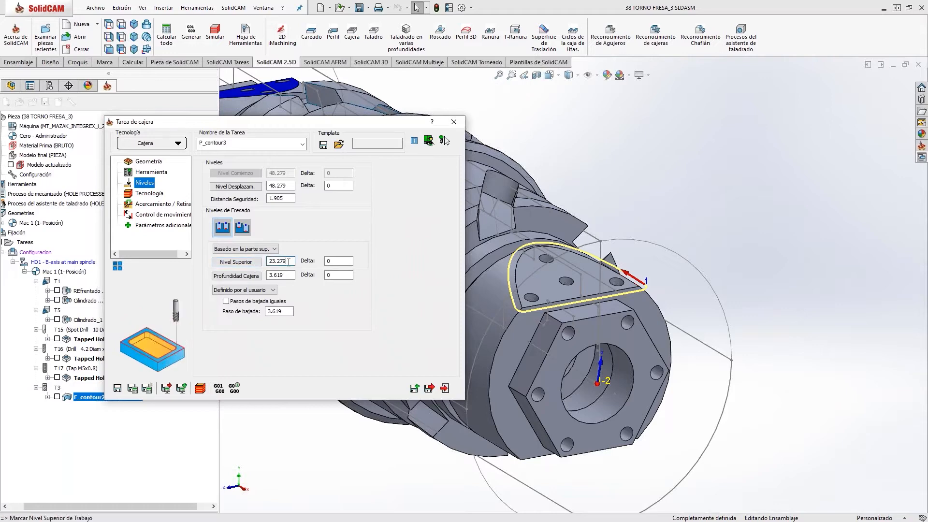
scroll(556, 274, "down", 5)
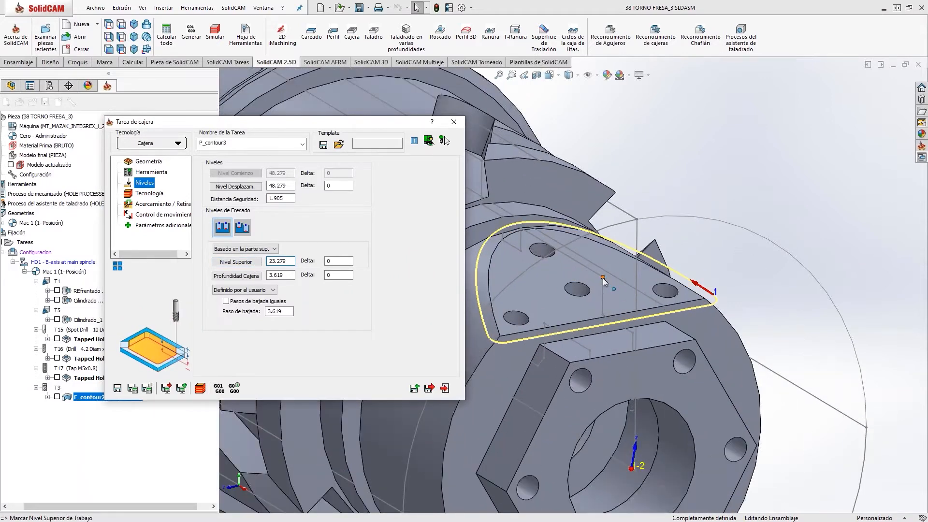
left_click(603, 277)
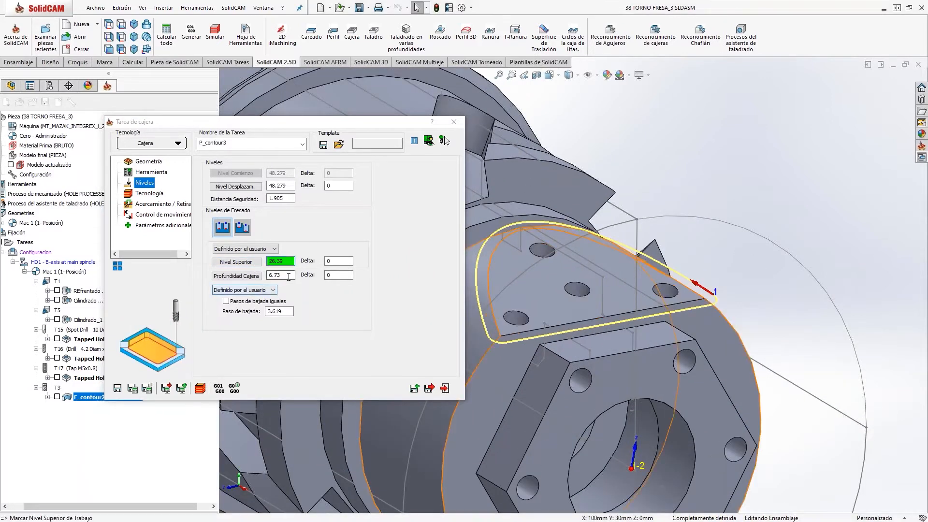
left_click(539, 291)
scroll(522, 336, "up", 8)
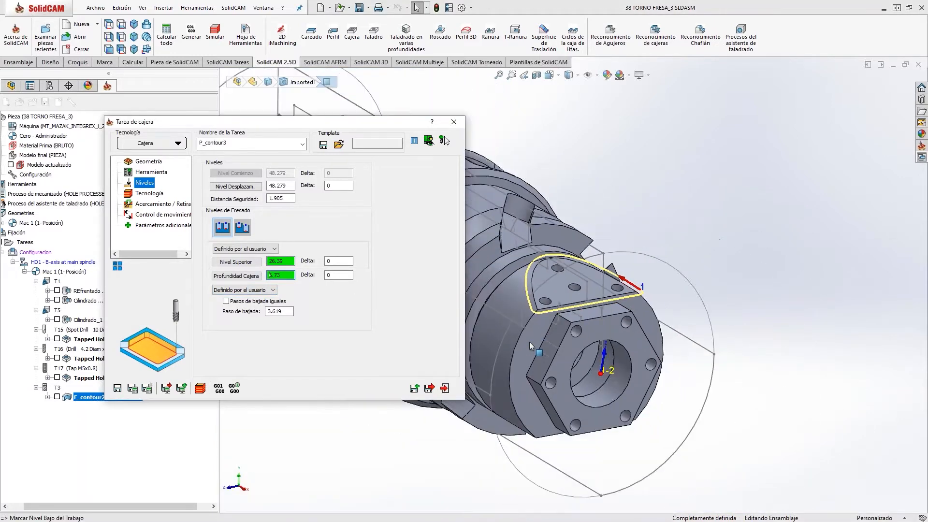
middle_click_drag(537, 341, 579, 329)
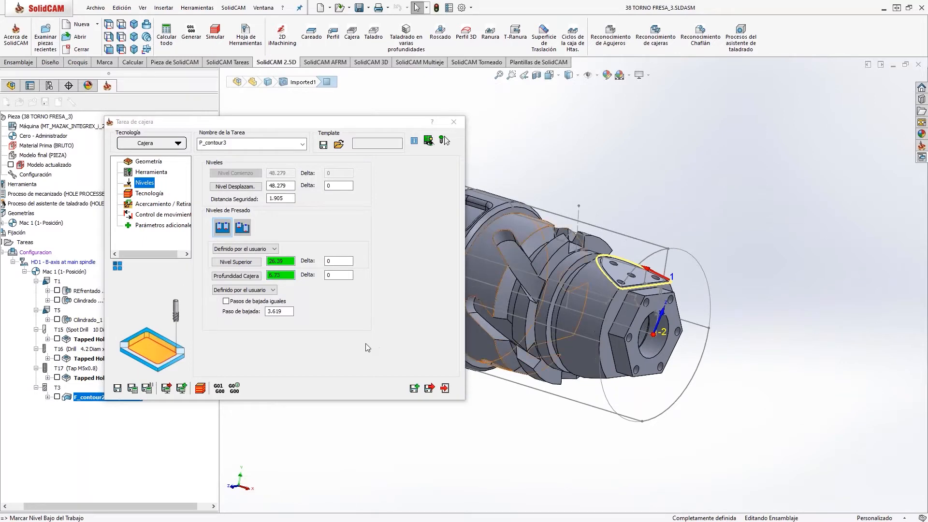
Step: Review P_contour3's technology settings, set its step-down (Paso de bajada) to 3, and save and calculate the operation
left_click(148, 193)
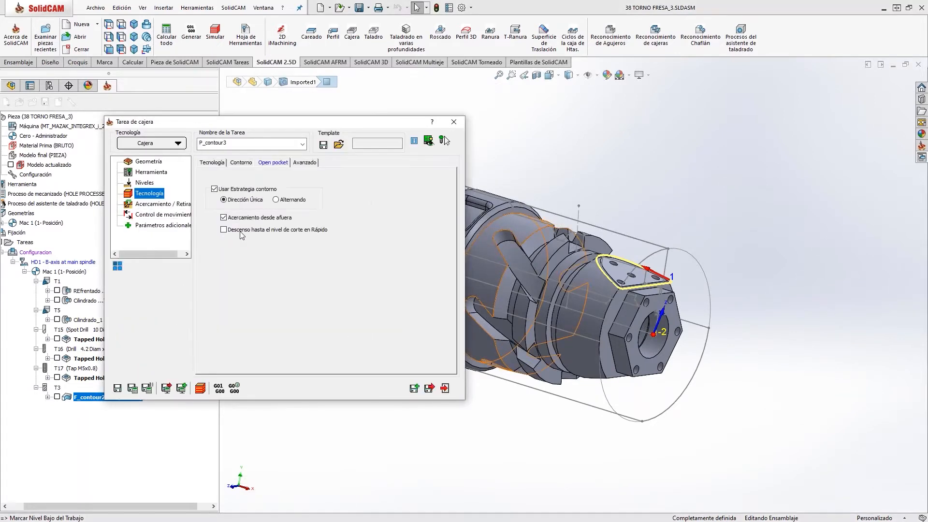
left_click(211, 163)
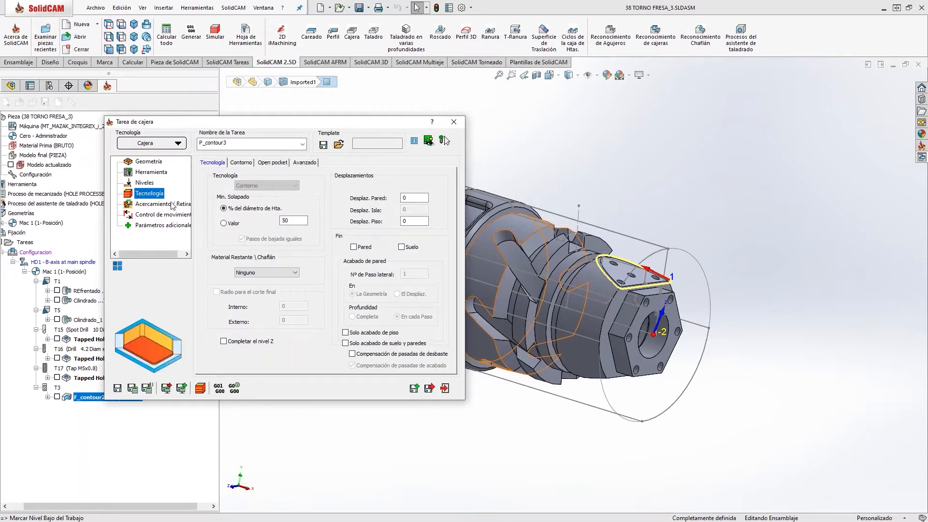
left_click(147, 184)
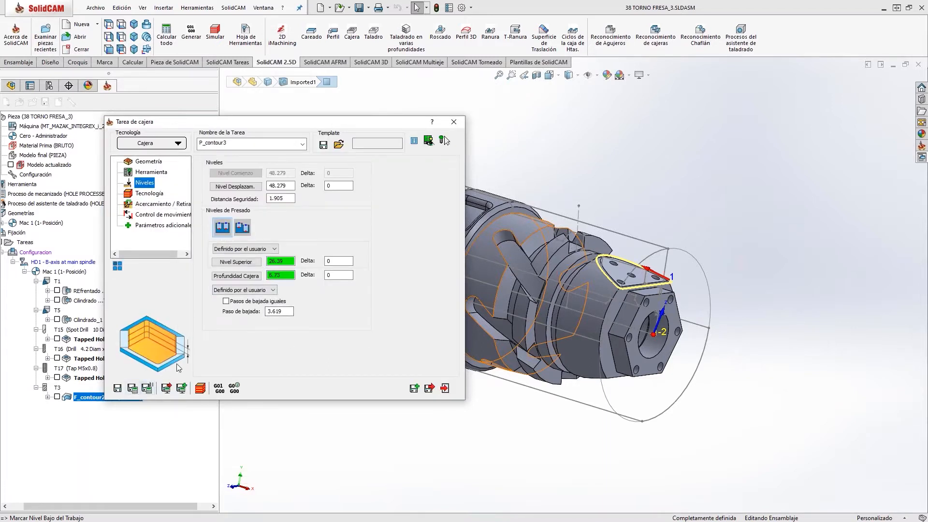
left_click_drag(282, 315, 223, 313)
left_click(131, 390)
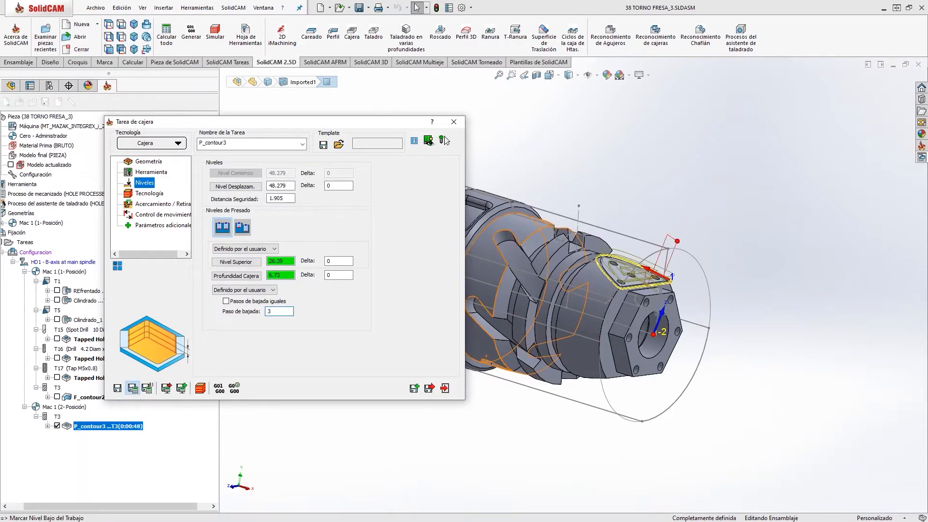
Step: Inspect P_contour3's toolpath over the flat with four holes, and exit the operation
scroll(680, 263, "down", 1)
middle_click_drag(580, 315, 612, 286)
scroll(564, 305, "down", 4)
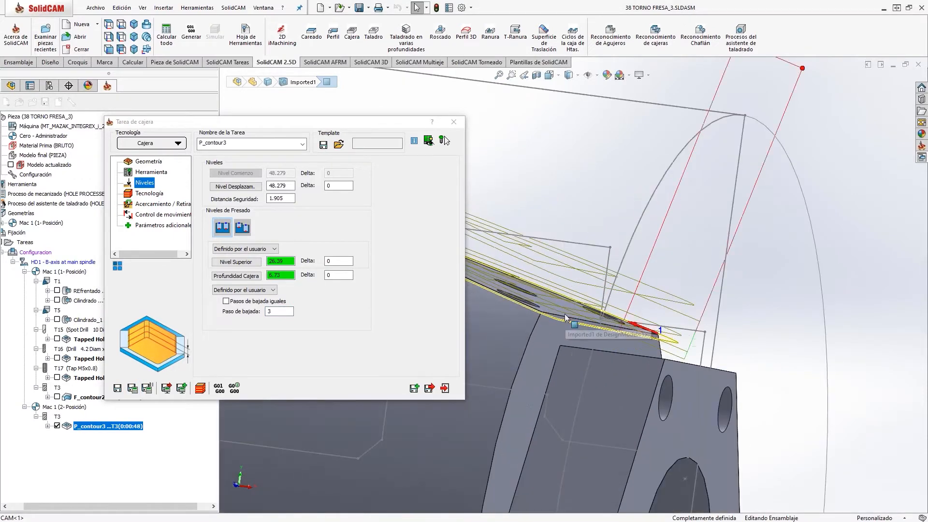
middle_click_drag(563, 305, 571, 373)
scroll(575, 282, "up", 5)
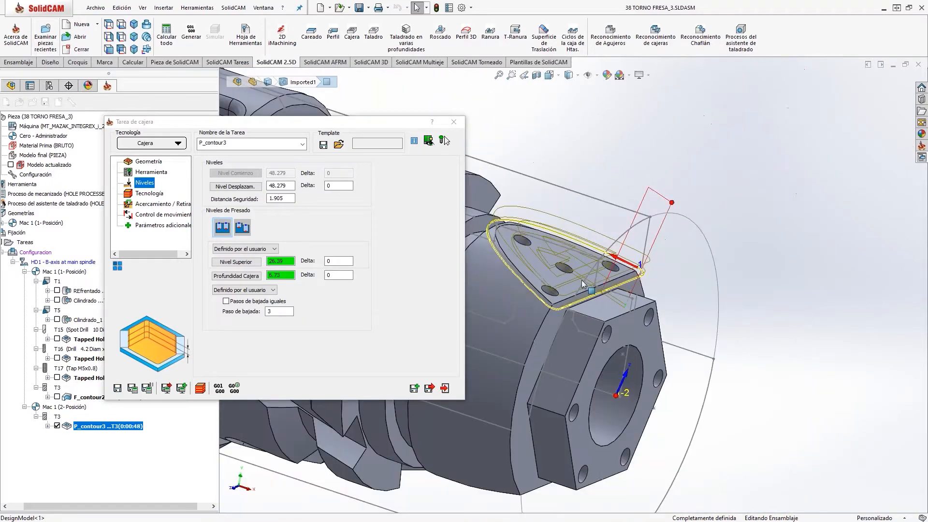
scroll(517, 263, "down", 1)
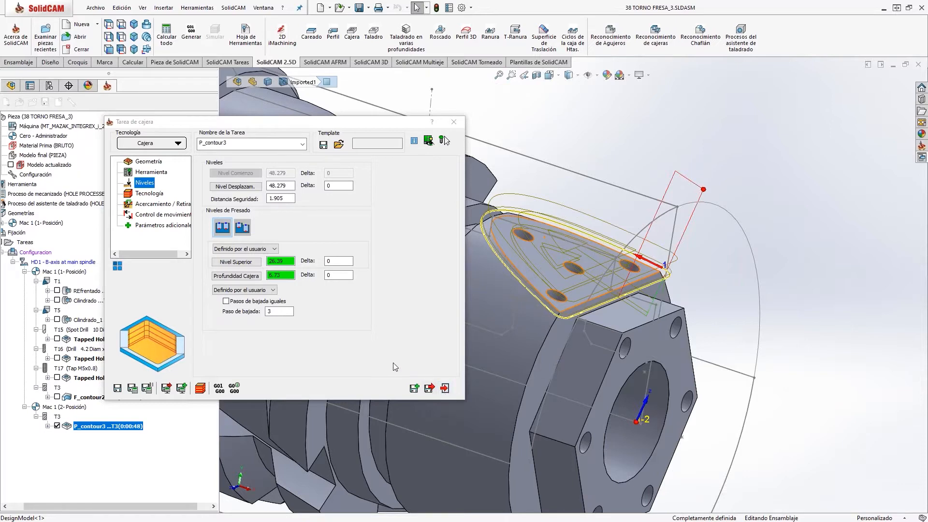
left_click(445, 388)
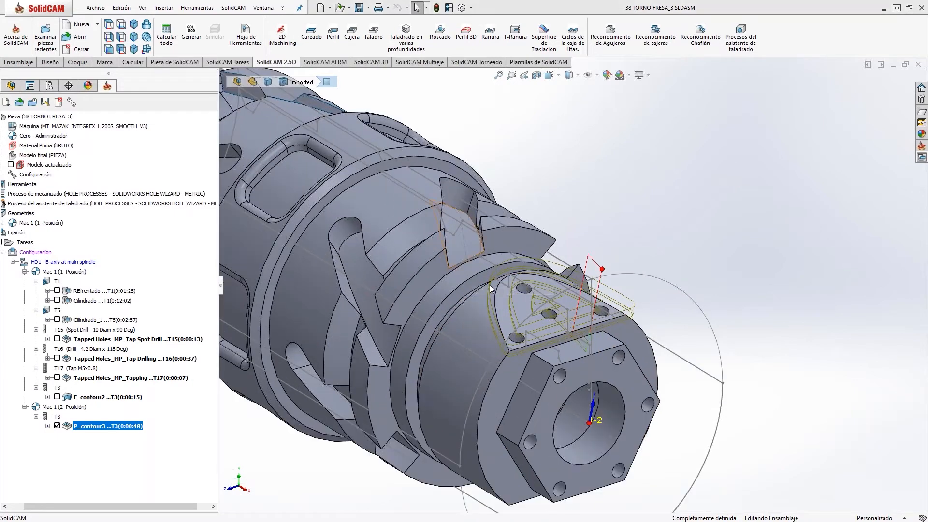
Step: Examine the part and P_contour3's toolpath around the side flat and its four holes from several angles
scroll(490, 285, "down", 10)
middle_click_drag(489, 285, 580, 302)
scroll(604, 306, "up", 3)
scroll(590, 303, "down", 6)
scroll(517, 293, "up", 3)
mouse_move(516, 293)
middle_mouse_down()
mouse_move(503, 293)
mouse_move(510, 298)
middle_mouse_up()
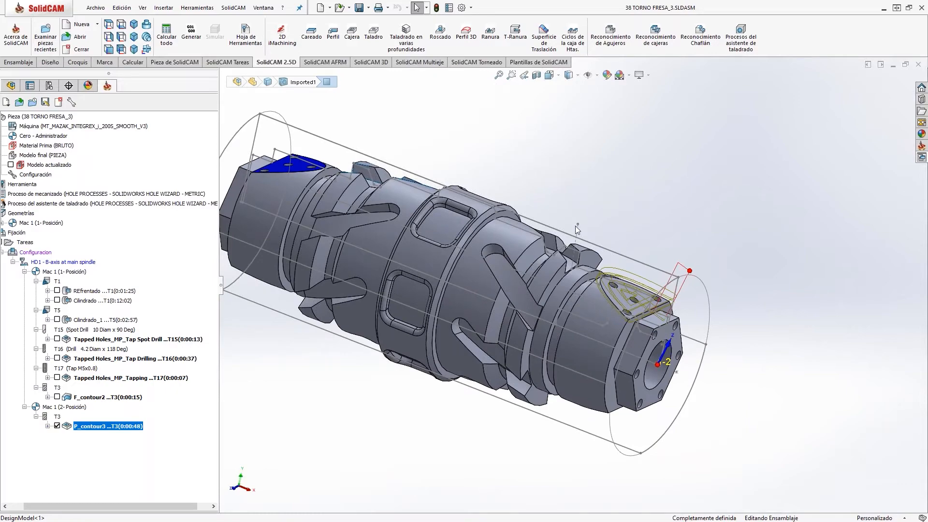
scroll(576, 256, "up", 2)
middle_click_drag(579, 266, 578, 307)
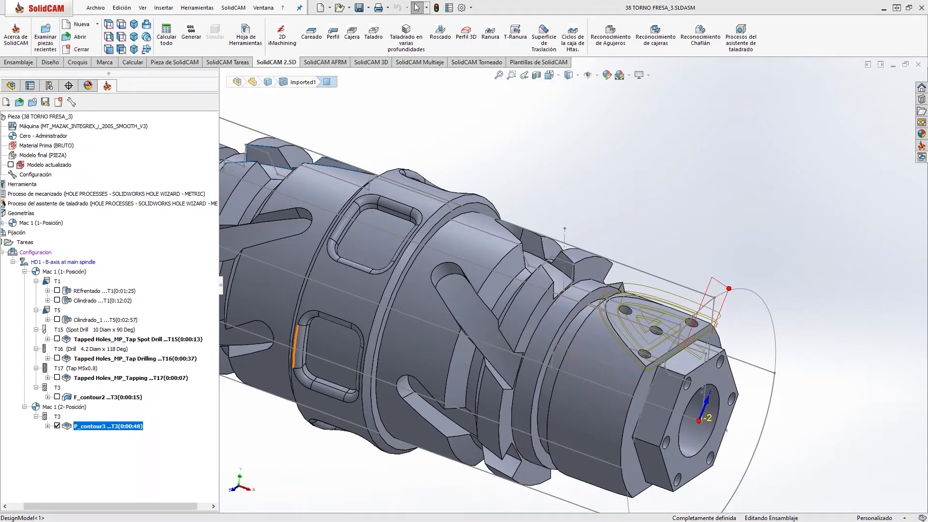
scroll(594, 320, "down", 3)
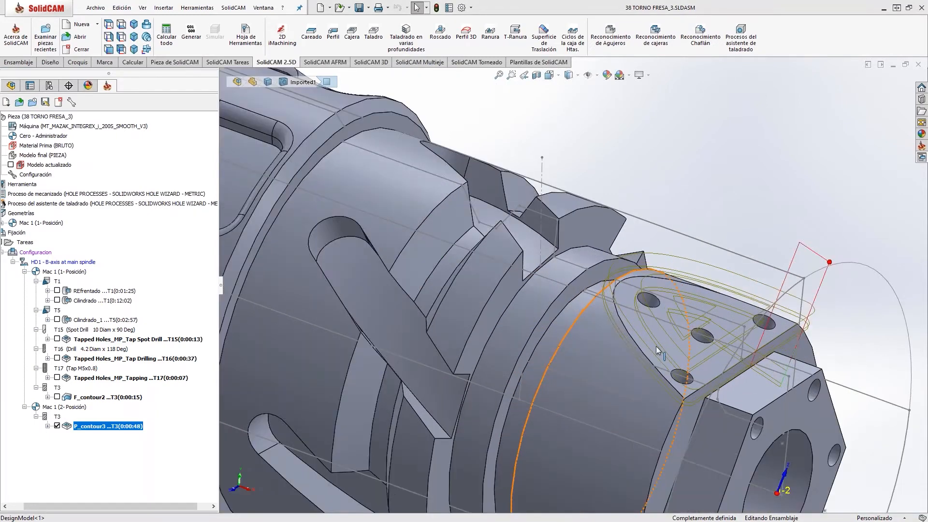
scroll(650, 349, "up", 3)
middle_click_drag(643, 345, 522, 120)
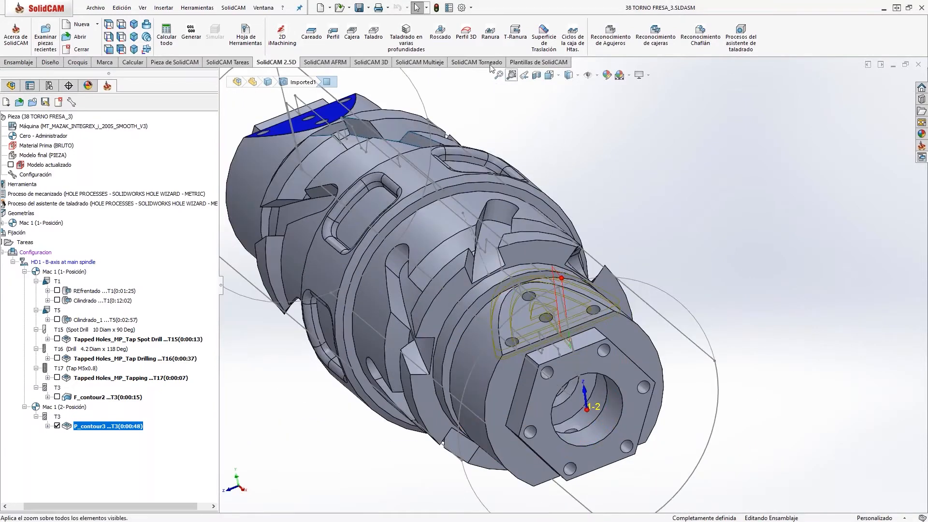
Step: Add a hole recognition drilling operation at Mac 1 (2-Posición) and automatically find the flat's four holes on PIEZA as its geometry
left_click(331, 63)
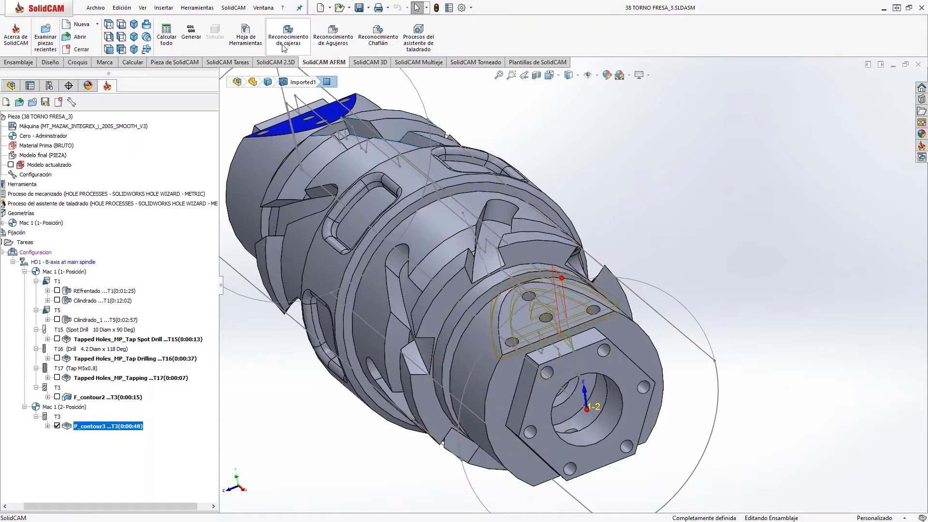
left_click(333, 41)
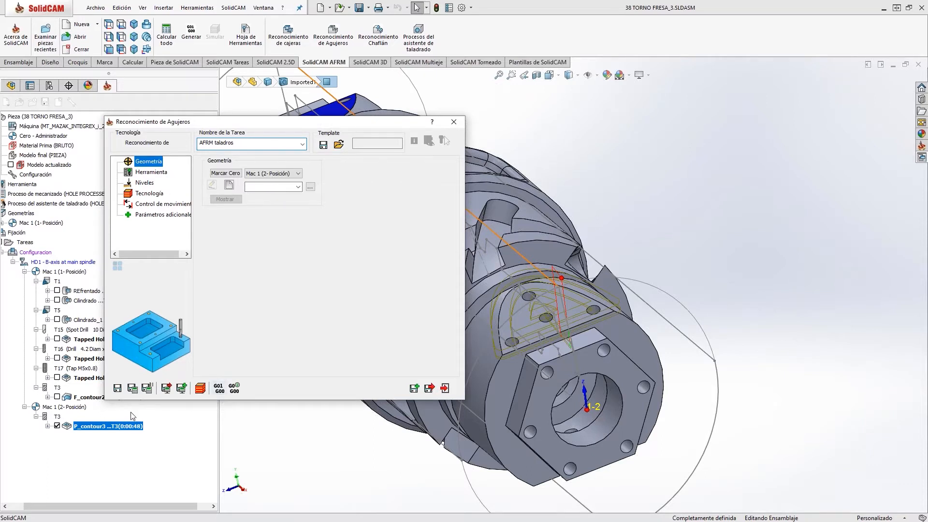
left_click(229, 185)
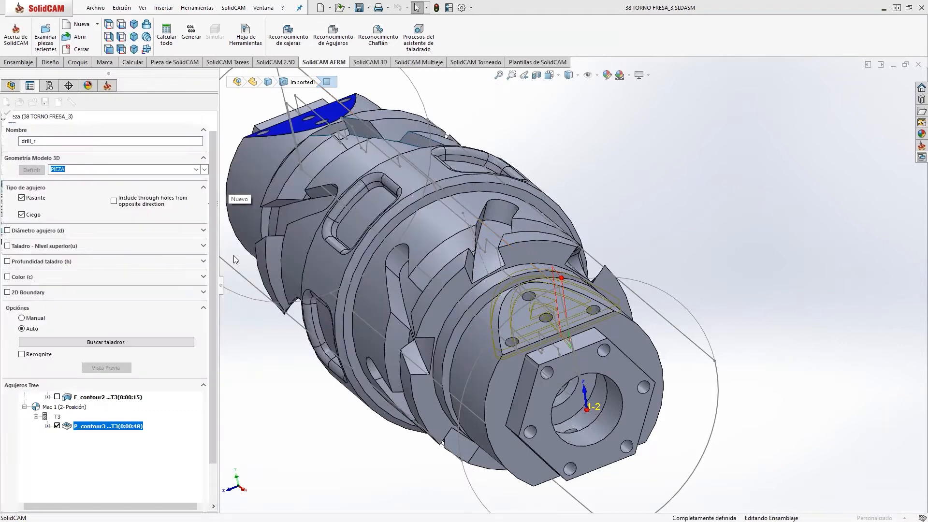
left_click(516, 317)
left_click(106, 342)
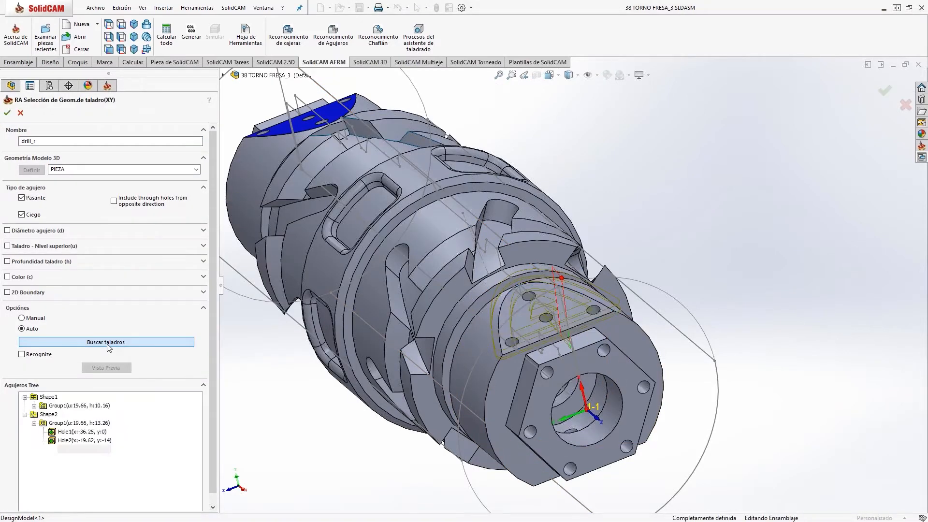
left_click(35, 406)
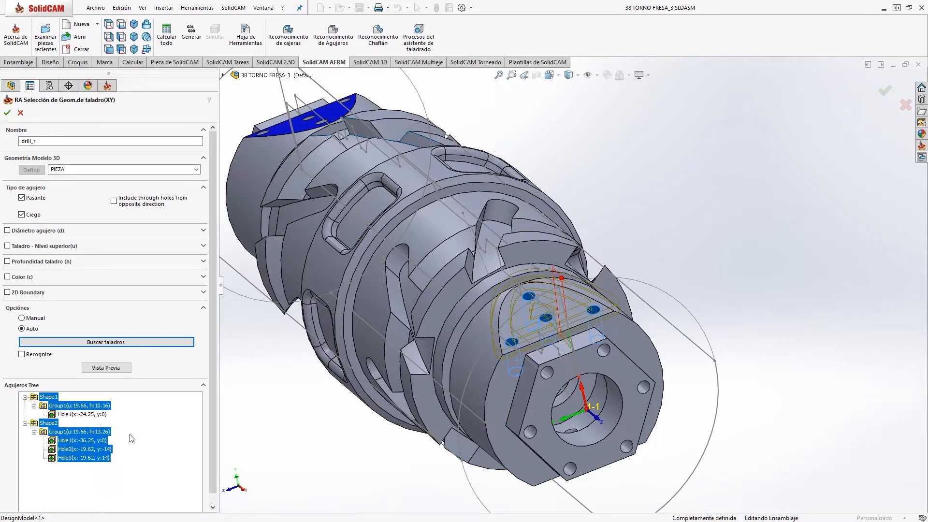
left_click(7, 113)
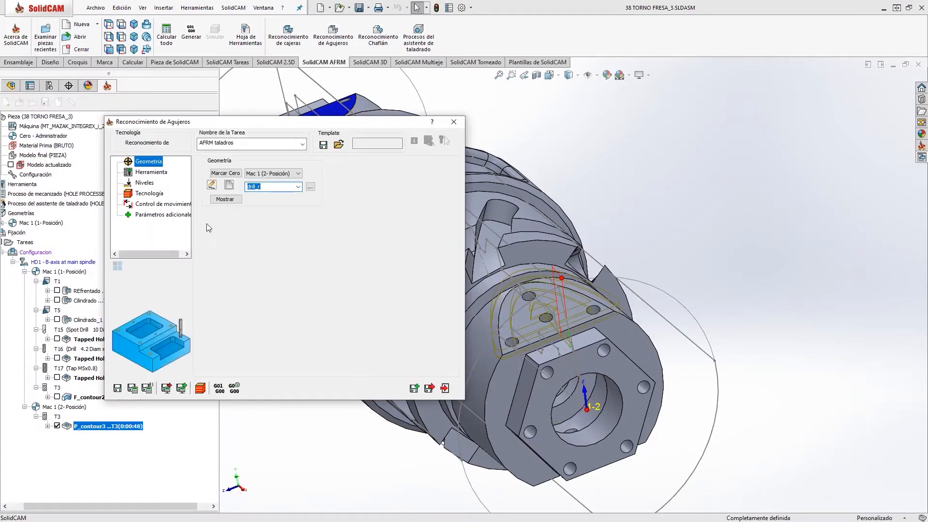
Step: Assign tool 6, the 6 mm diameter 118° drill, to the hole recognition operation, and save and calculate it
left_click(140, 172)
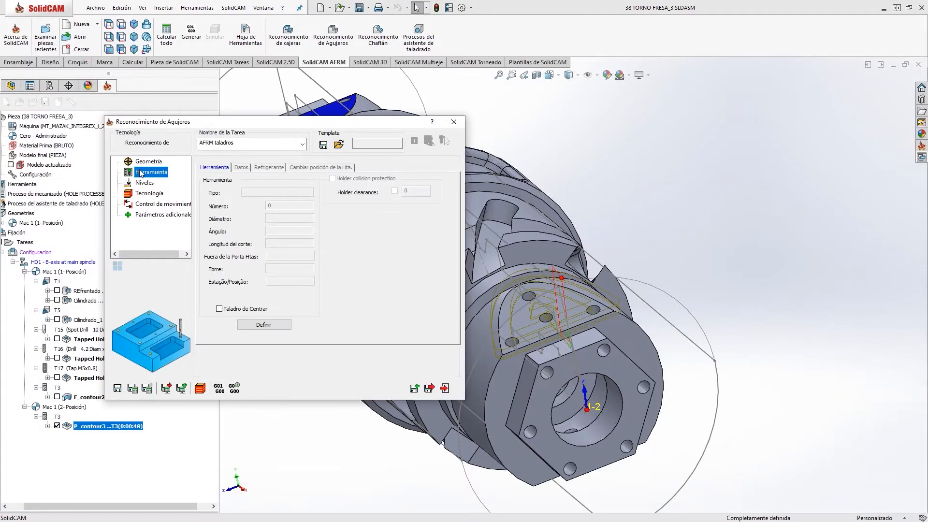
left_click(264, 325)
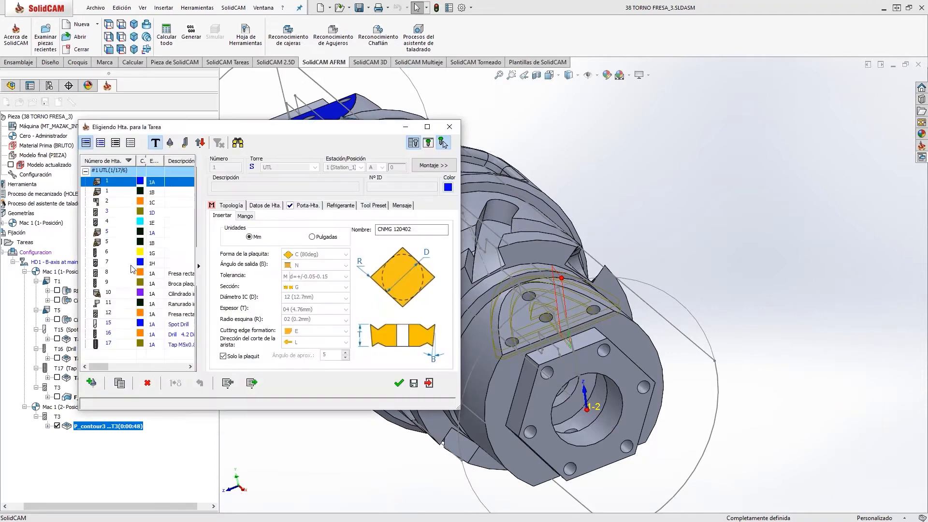
left_click(99, 254)
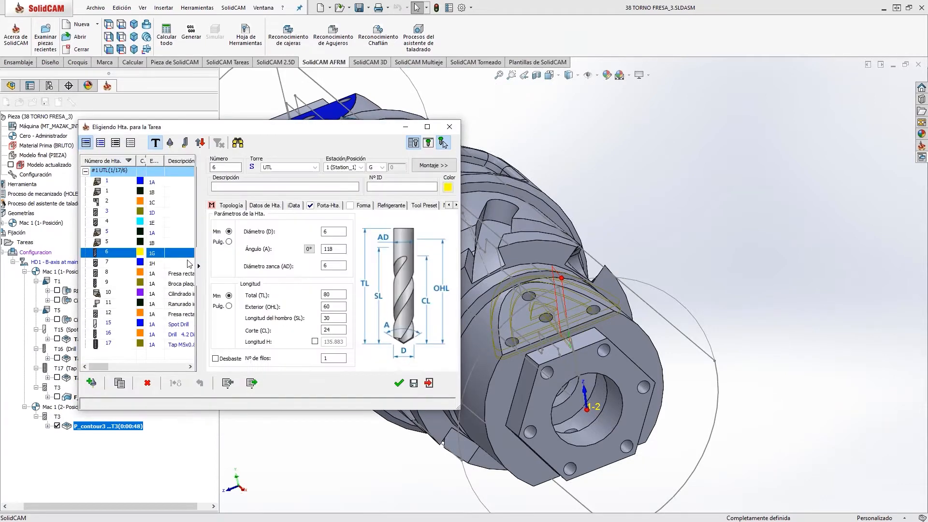
left_click(399, 383)
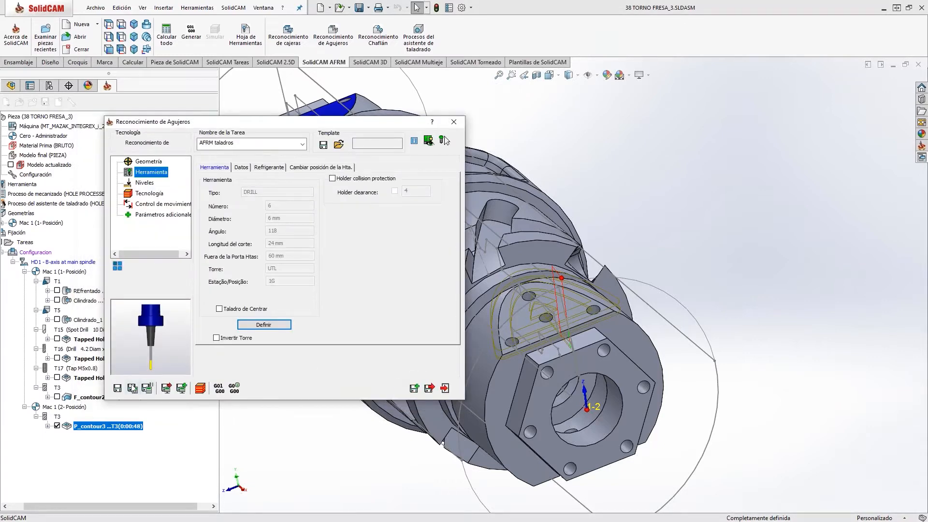
left_click(131, 388)
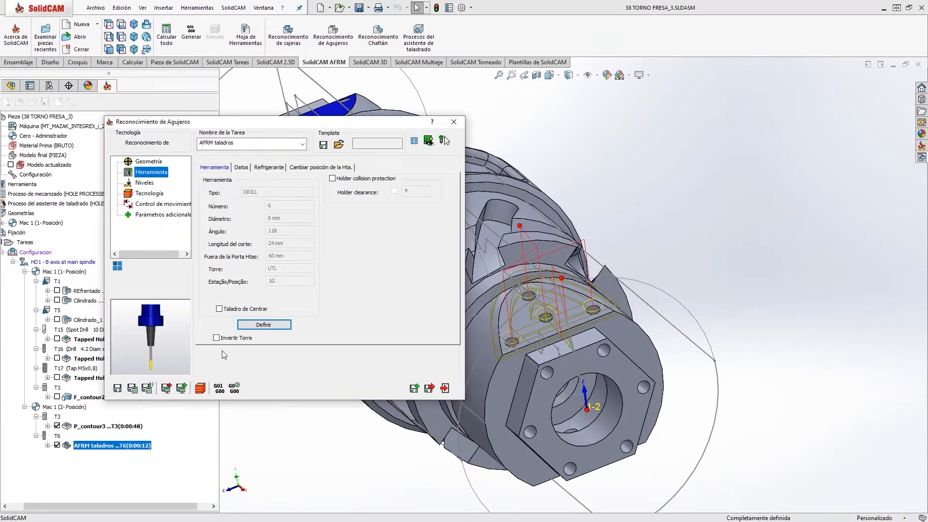
Step: Review the AFRM taladros drilling order, cycle and levels, and check the hole groups' depth settings without applying changes
middle_click_drag(578, 346, 566, 294)
scroll(565, 293, "down", 3)
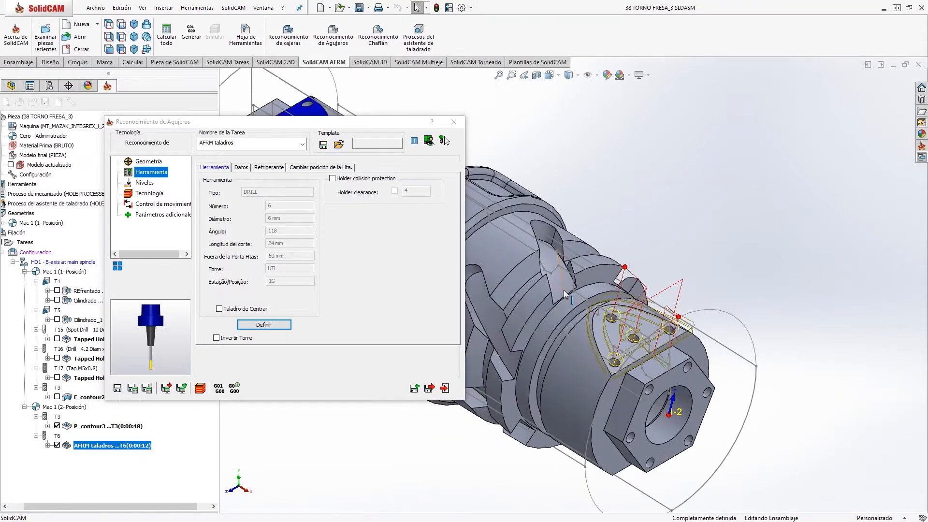
left_click(144, 193)
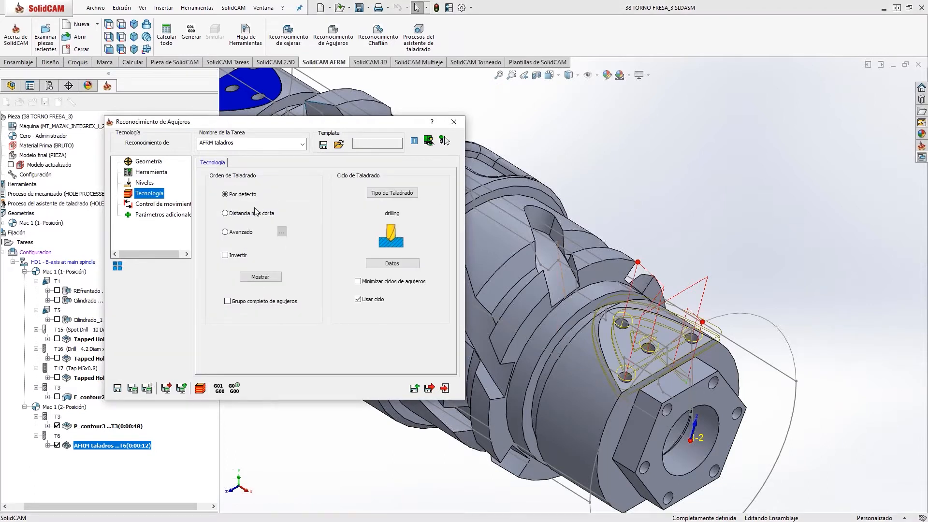
mouse_move(249, 213)
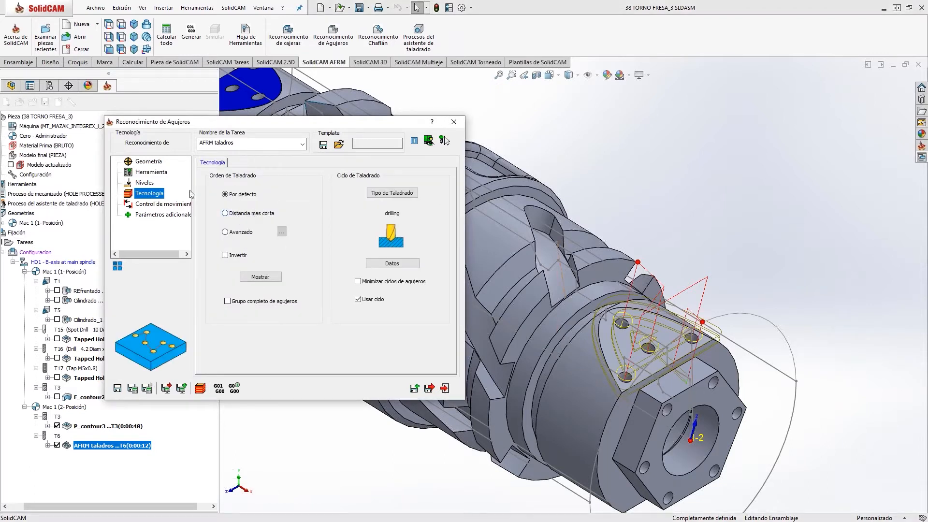
left_click(144, 183)
left_click(235, 215)
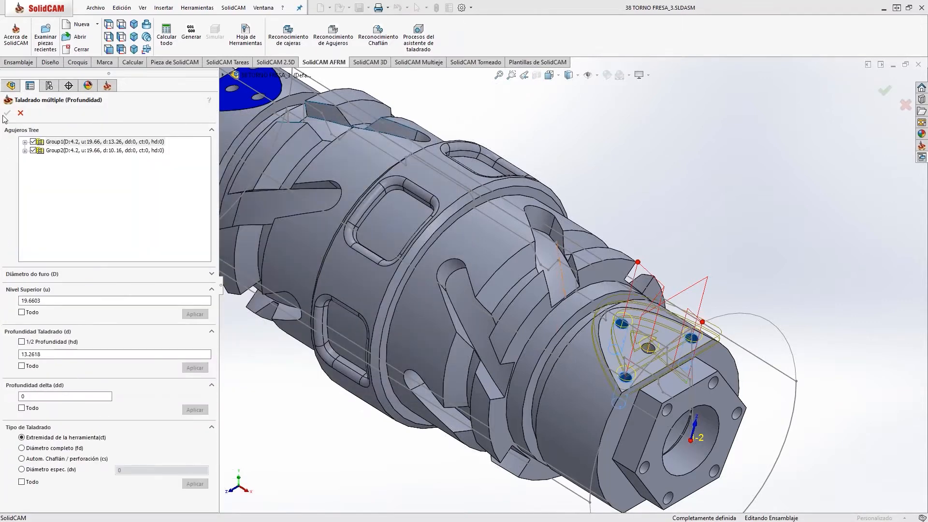
left_click(20, 113)
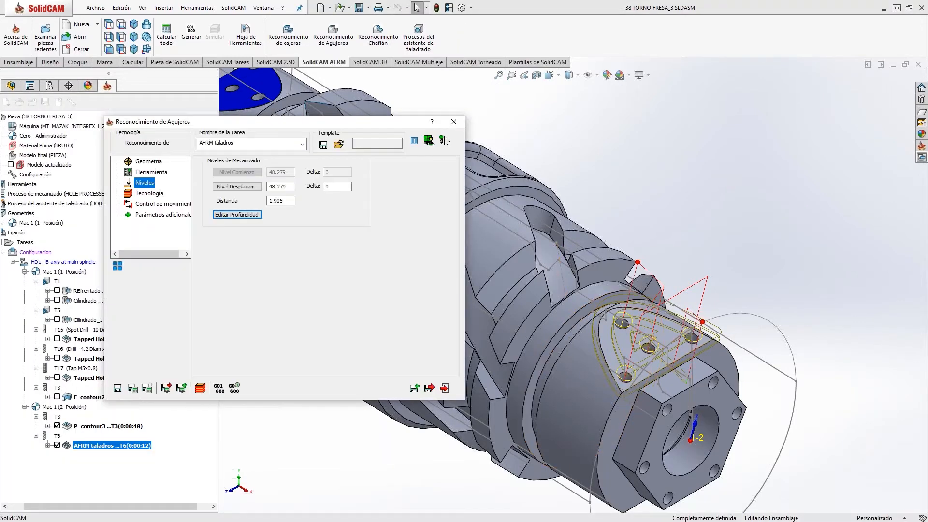
Step: Inspect the AFRM taladros toolpath over the flat's four holes, and exit the operation
scroll(643, 360, "down", 6)
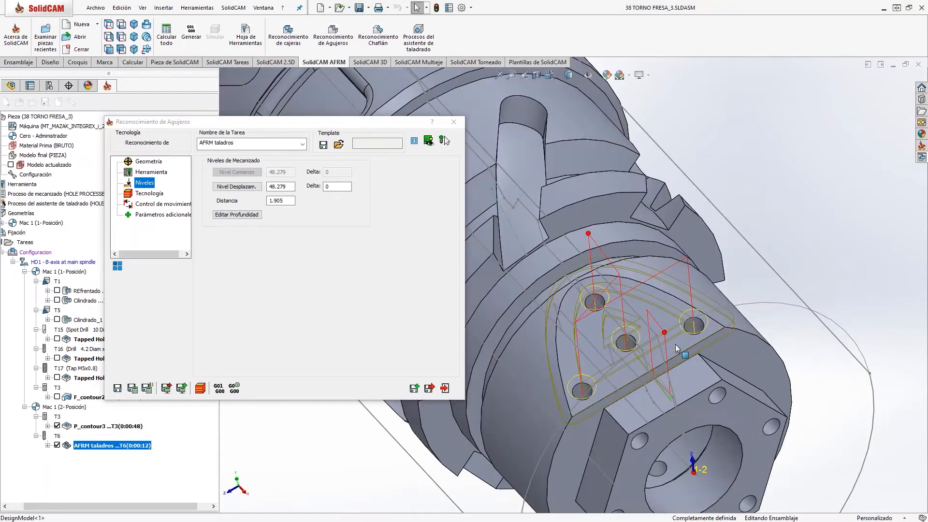
scroll(570, 339, "down", 5)
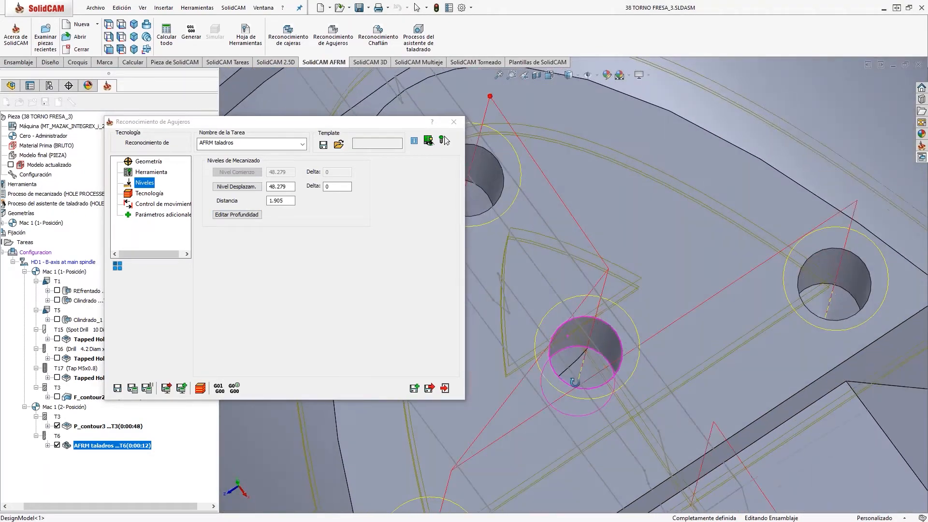
scroll(613, 345, "up", 10)
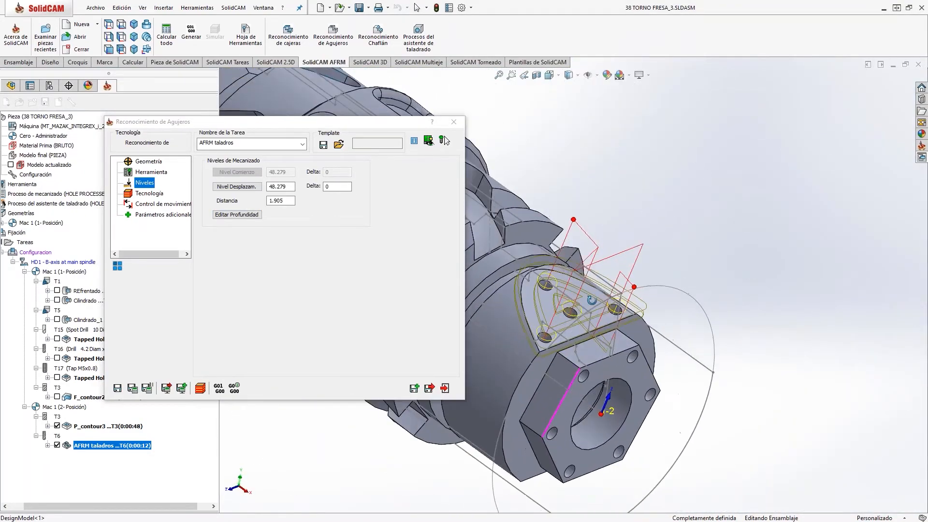
scroll(612, 341, "up", 2)
middle_click_drag(585, 309, 605, 304)
scroll(568, 301, "down", 5)
scroll(565, 298, "down", 2)
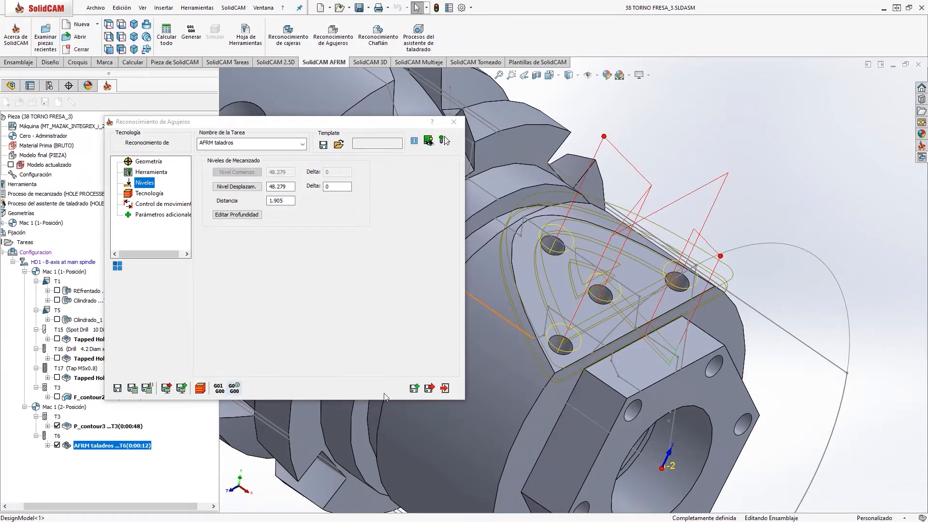
left_click(428, 389)
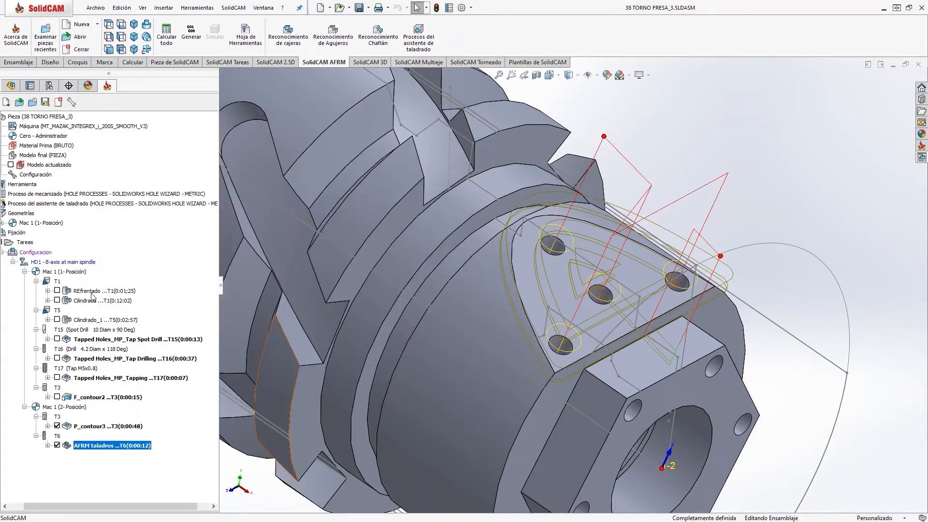
Step: Select all operations from REfrentado through AFRM taladros and open them in the machine simulation
left_click(90, 291, "shift")
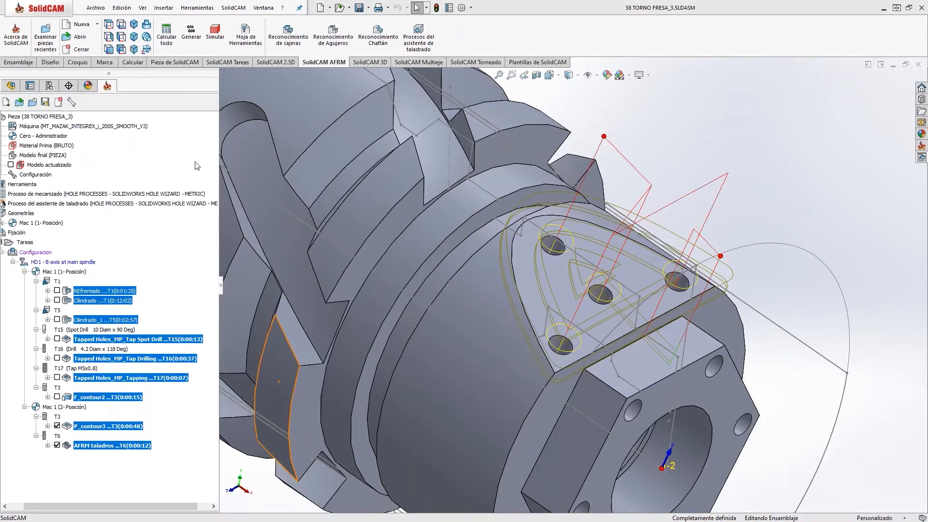
left_click(215, 32)
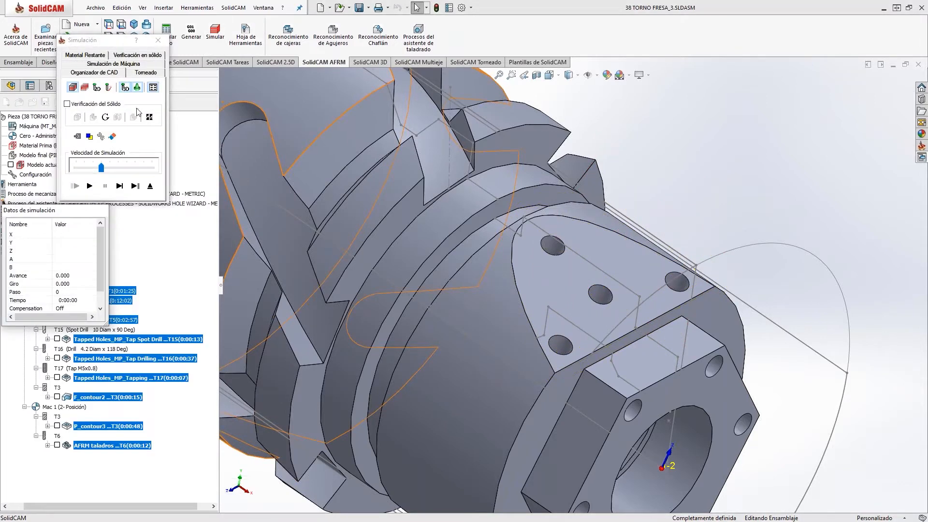
left_click(118, 64)
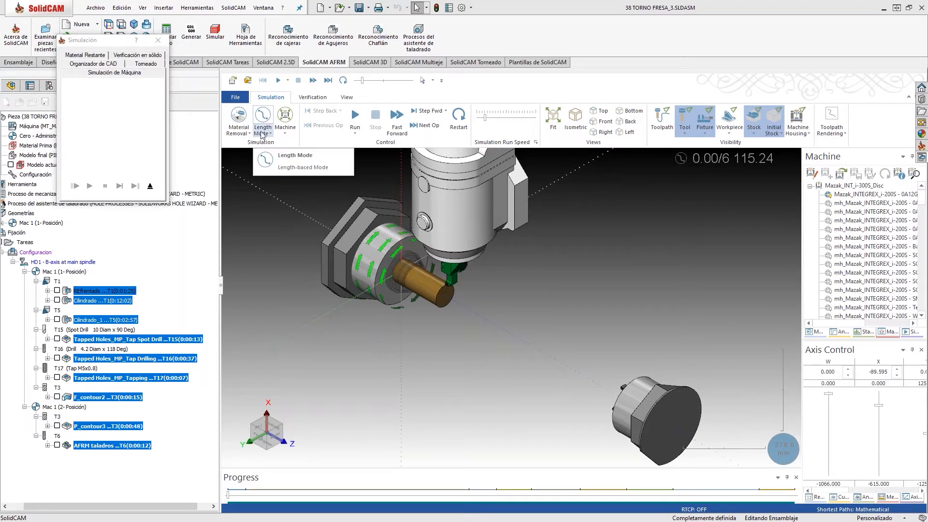
Step: Run the machine simulation of all operations, adjust its run speed, and display the machine housing
left_click(355, 117)
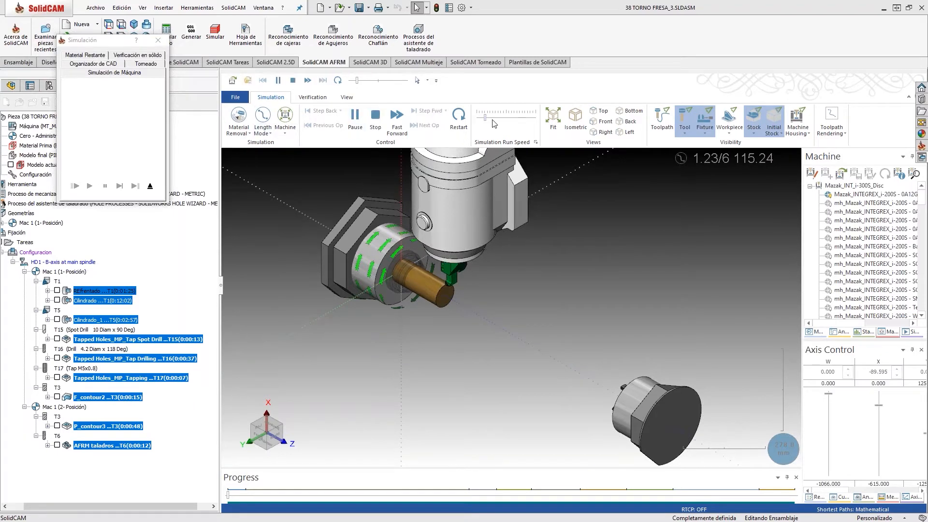
left_click(509, 117)
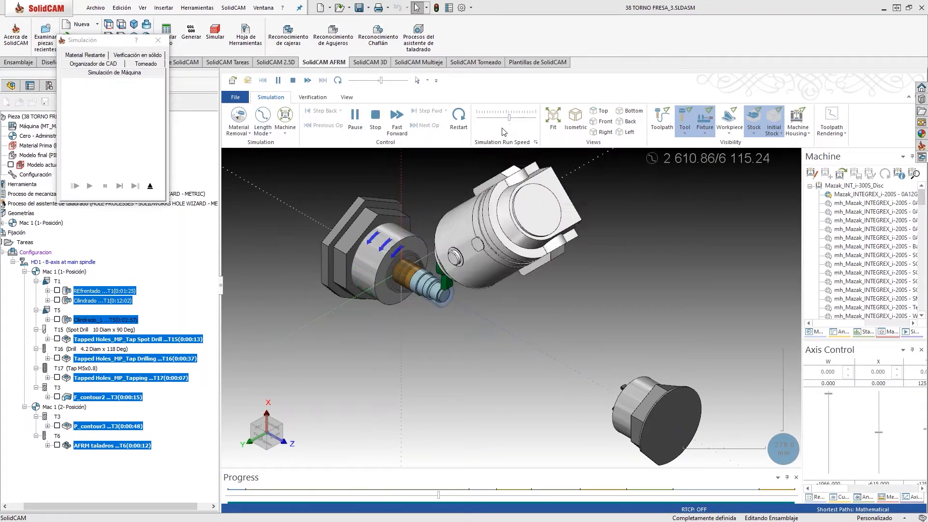
left_click(497, 119)
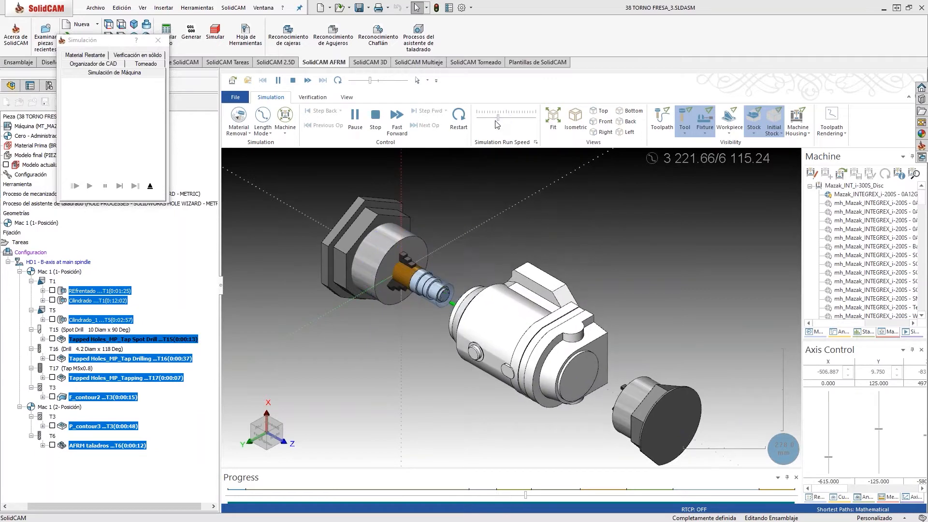
scroll(436, 307, "up", 2)
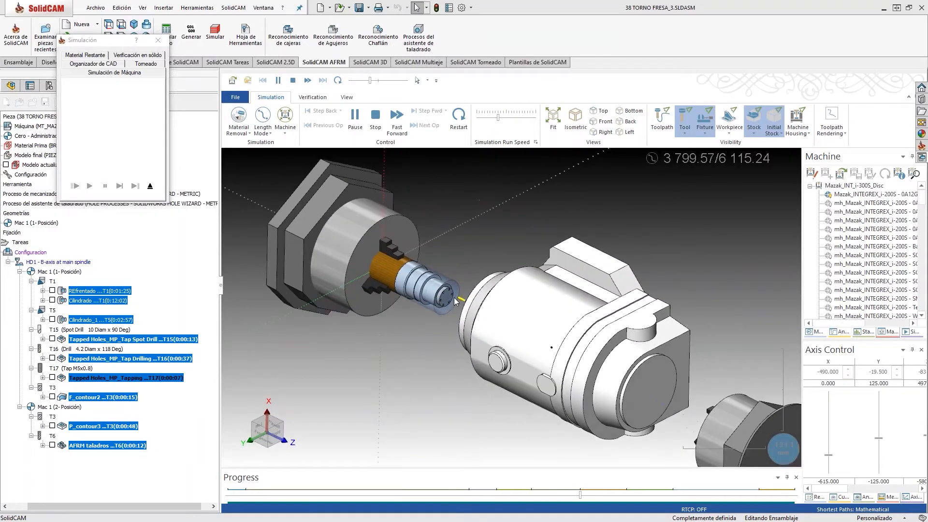
scroll(430, 327, "down", 3)
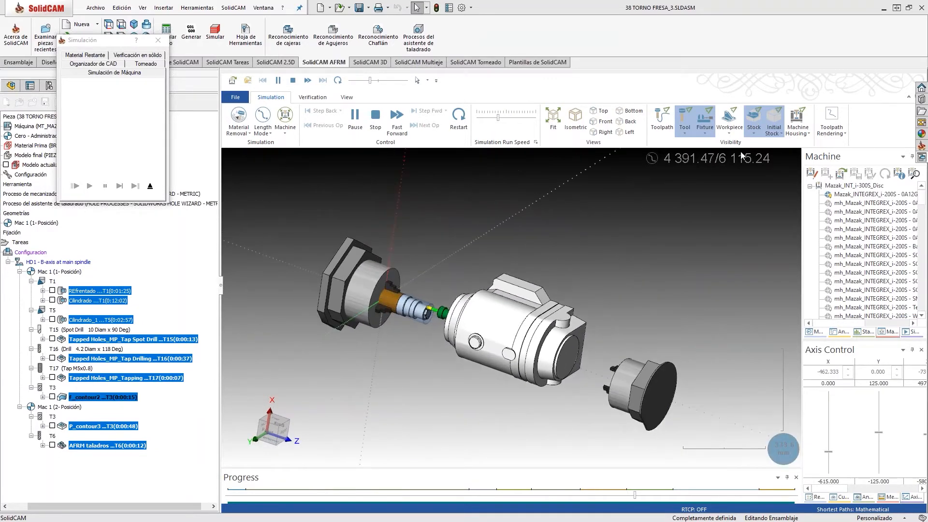
left_click(797, 118)
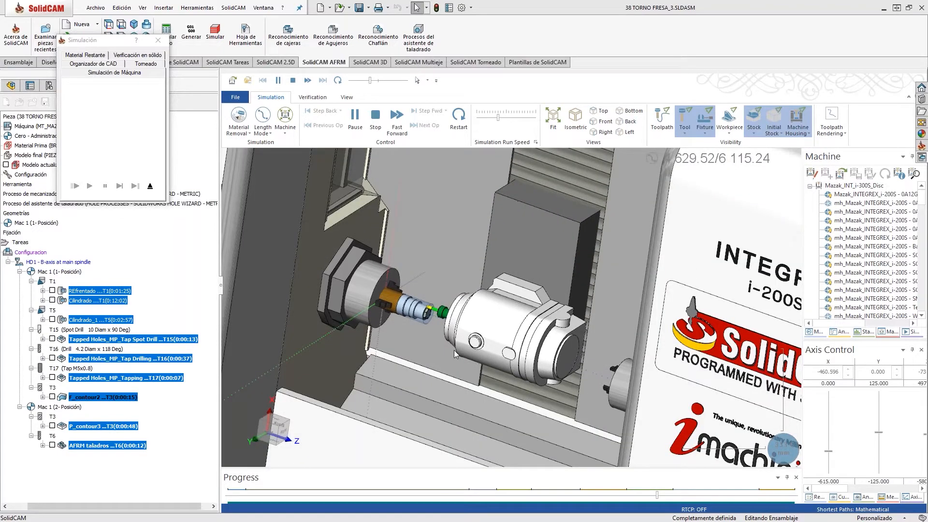
scroll(455, 354, "down", 5)
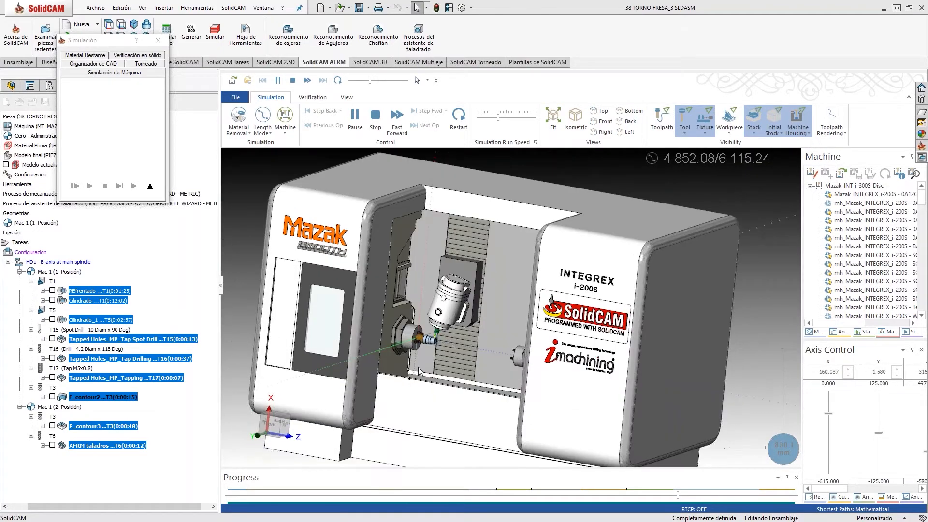
Step: Watch the tool machining the part up close until the machine simulation ends, and exit the simulation
scroll(430, 345, "up", 5)
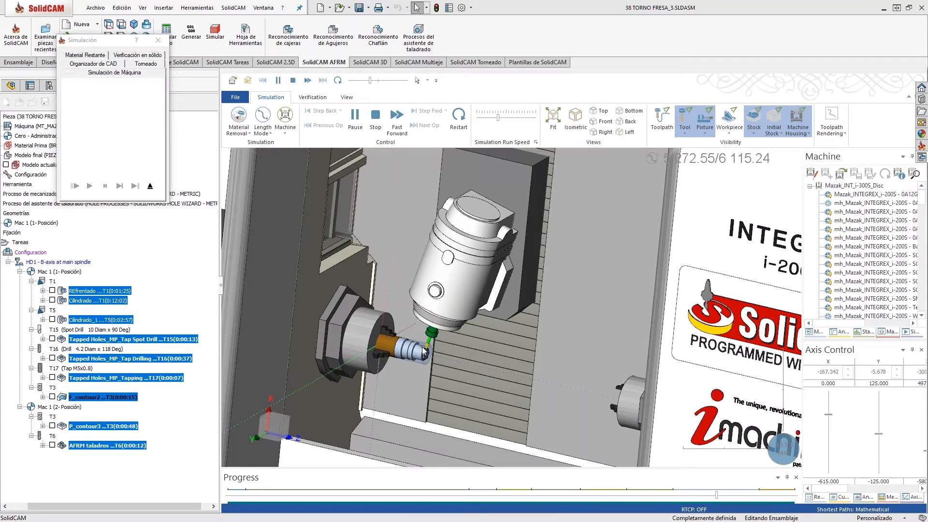
scroll(424, 353, "up", 3)
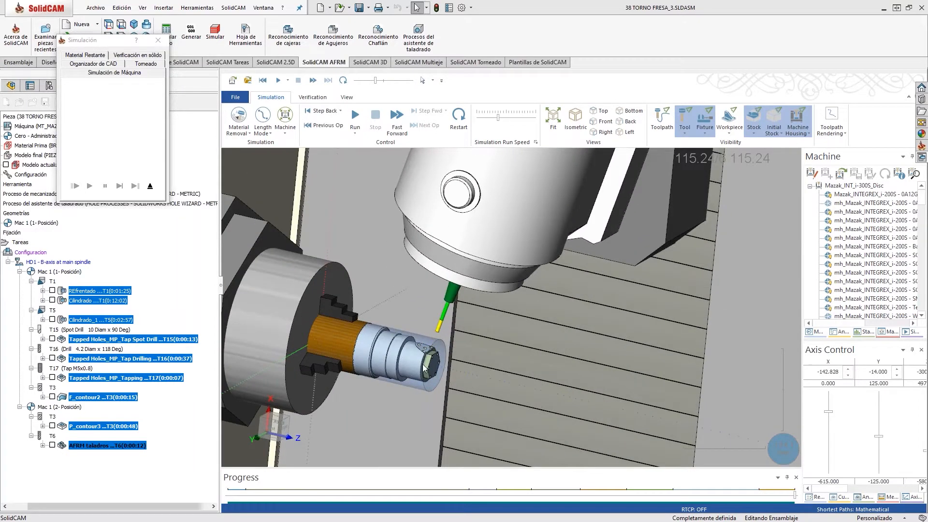
scroll(424, 367, "down", 5)
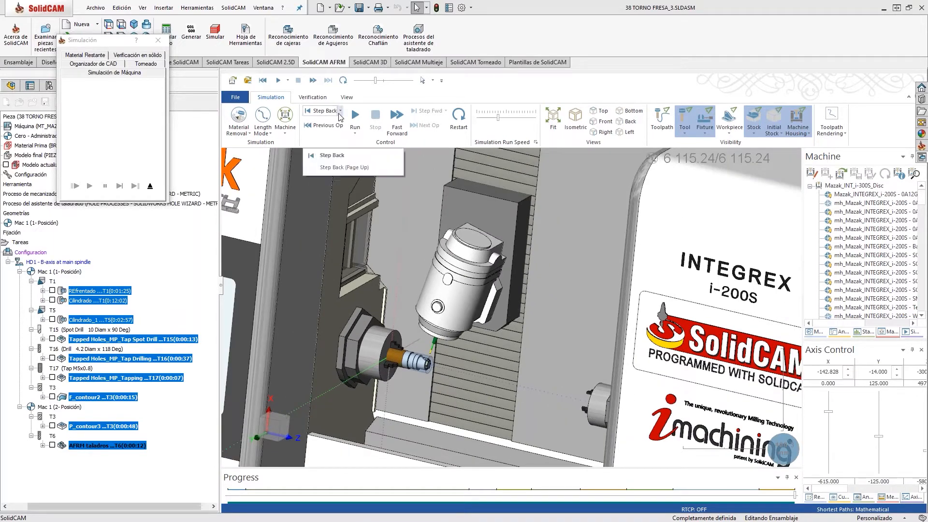
left_click(149, 186)
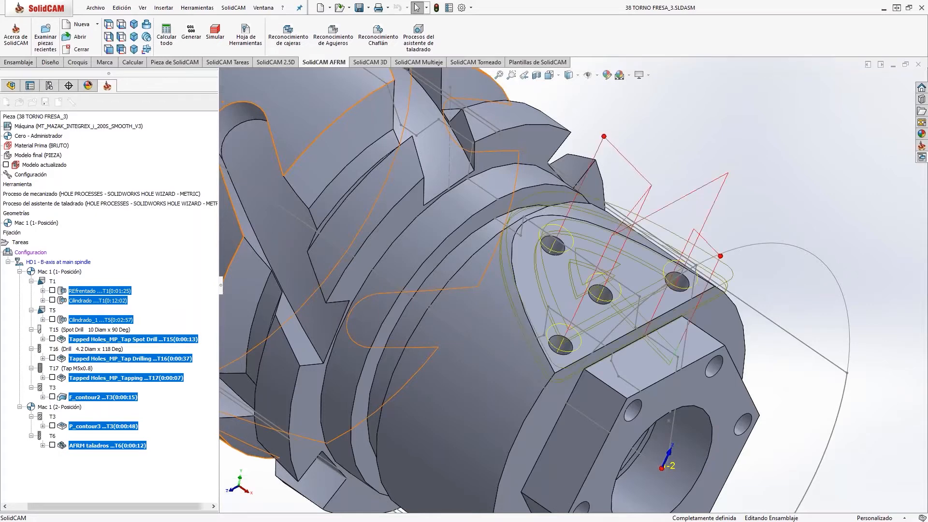
Step: Hide the toolpaths of all operations under Tareas and collapse the Geometrías branch of the CAM tree
left_click(88, 445)
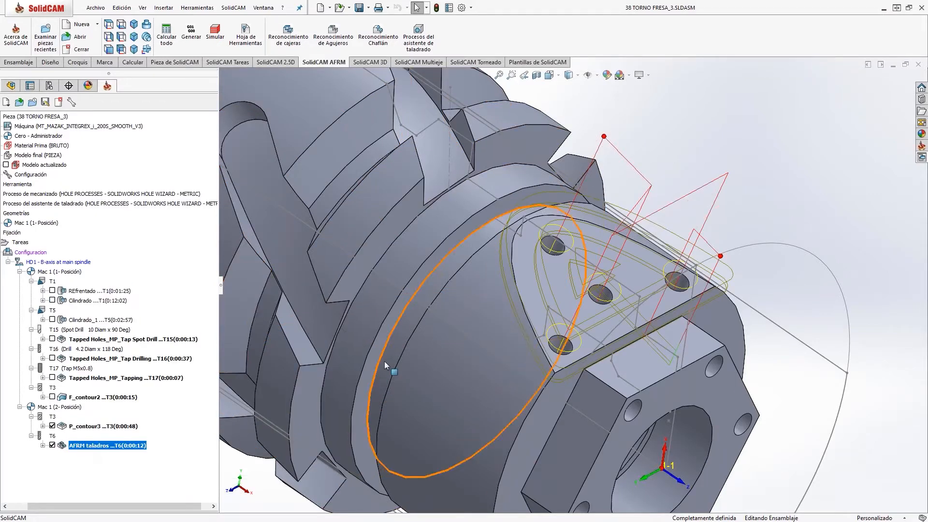
scroll(466, 277, "up", 4)
middle_click_drag(488, 280, 550, 241)
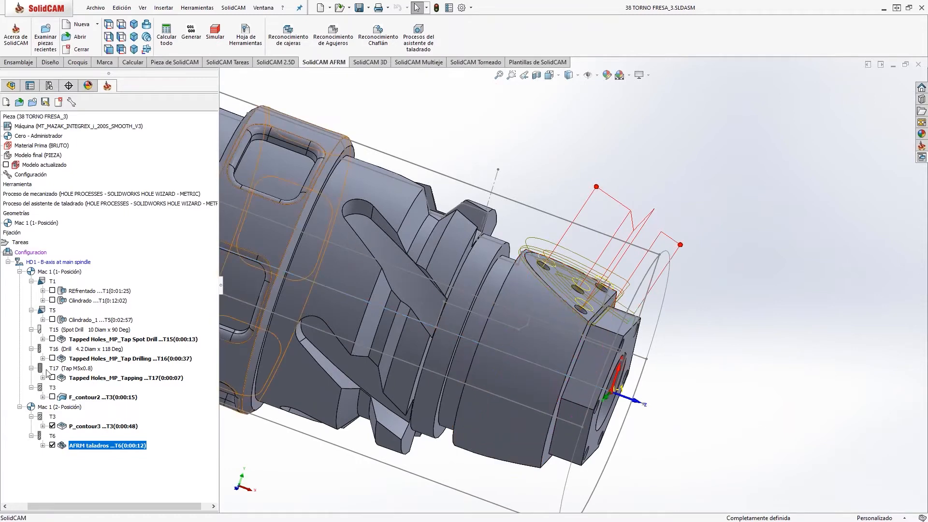
left_click_drag(122, 506, 103, 507)
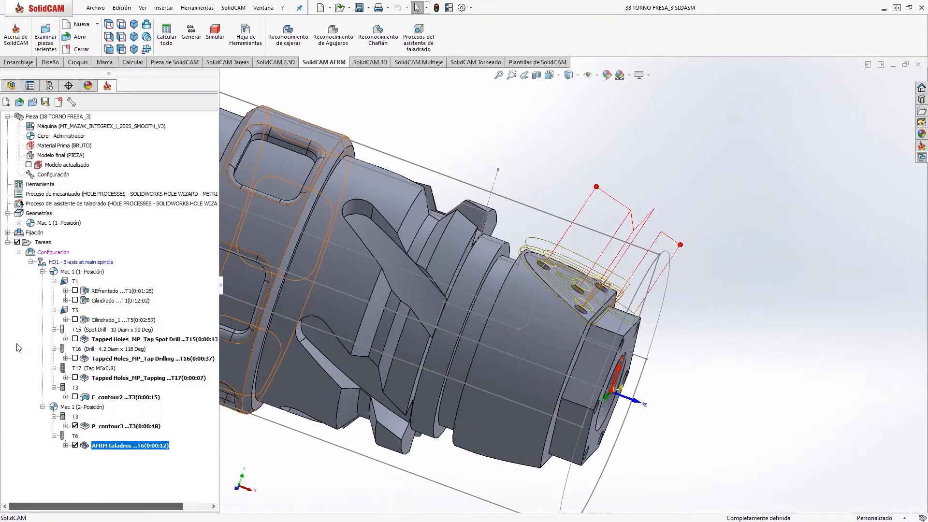
left_click(17, 242)
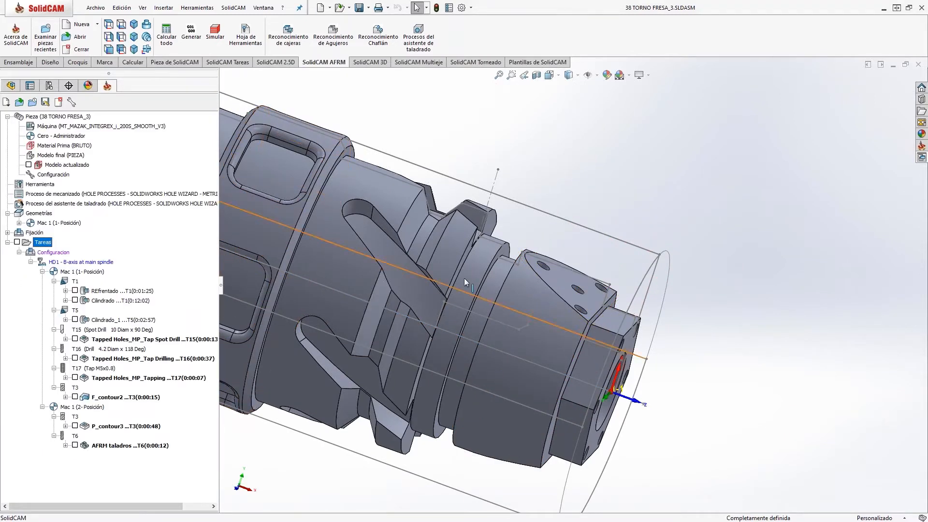
left_click(7, 213)
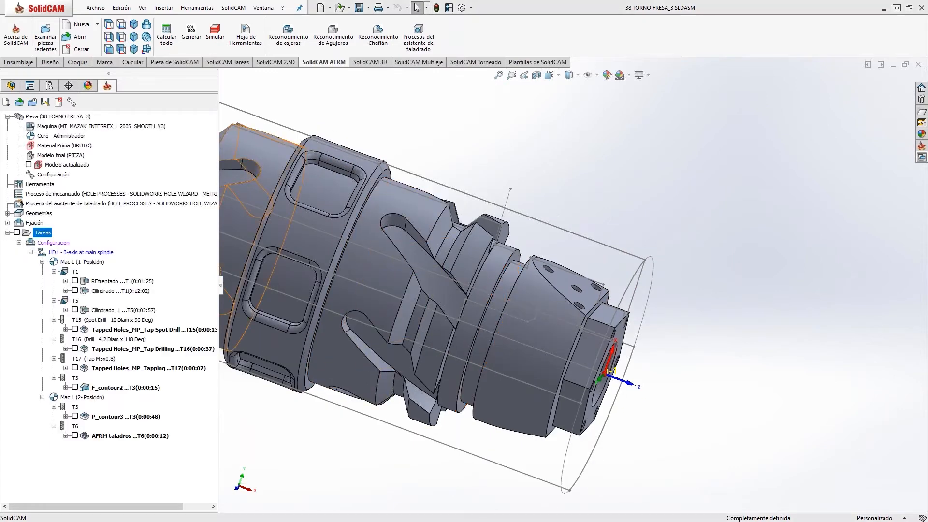
Step: Start a Ranurado turning operation and define its profile down the groove wall nearest the drilled flat, along the floor and up the opposite wall
left_click(475, 62)
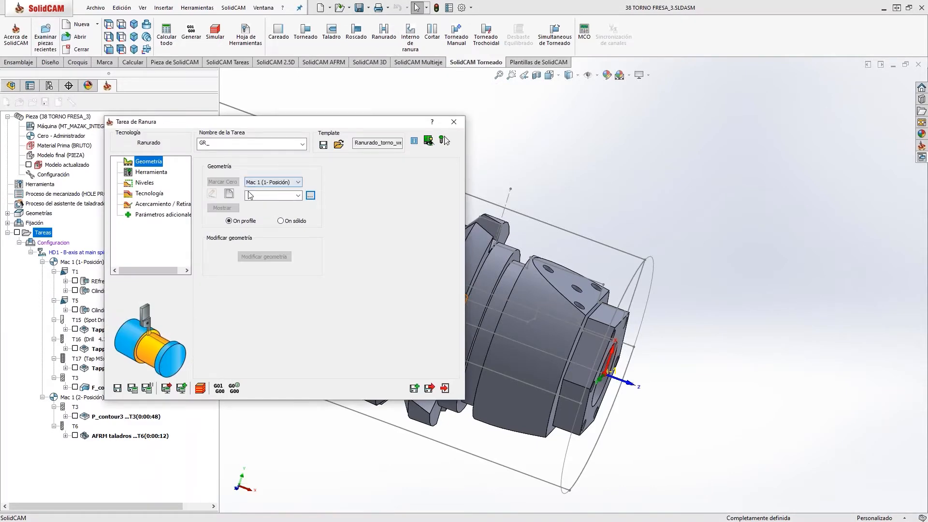
left_click(230, 193)
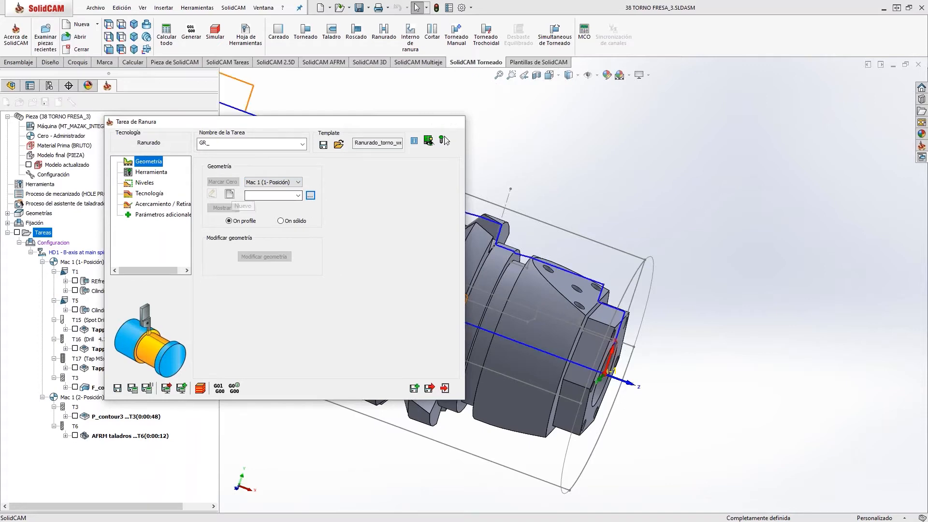
scroll(517, 278, "down", 3)
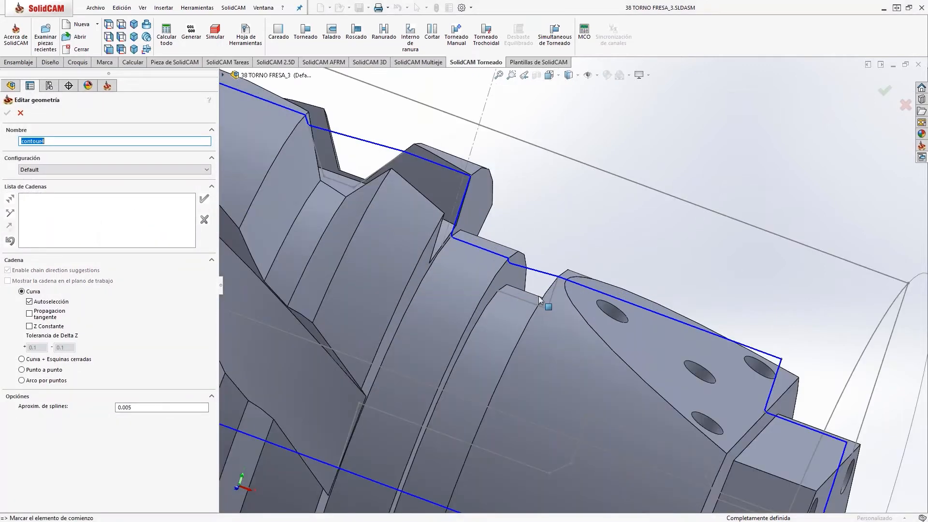
left_click(553, 293)
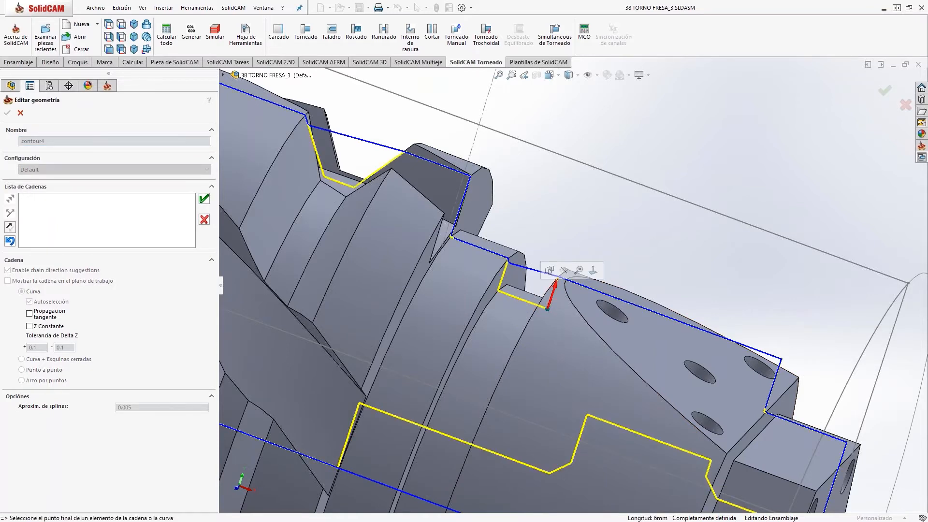
left_click(205, 221)
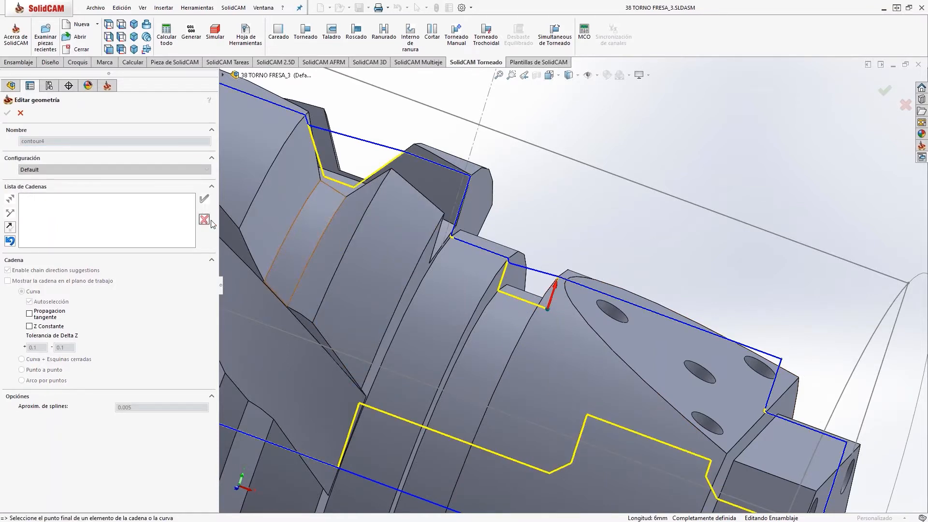
left_click(556, 290)
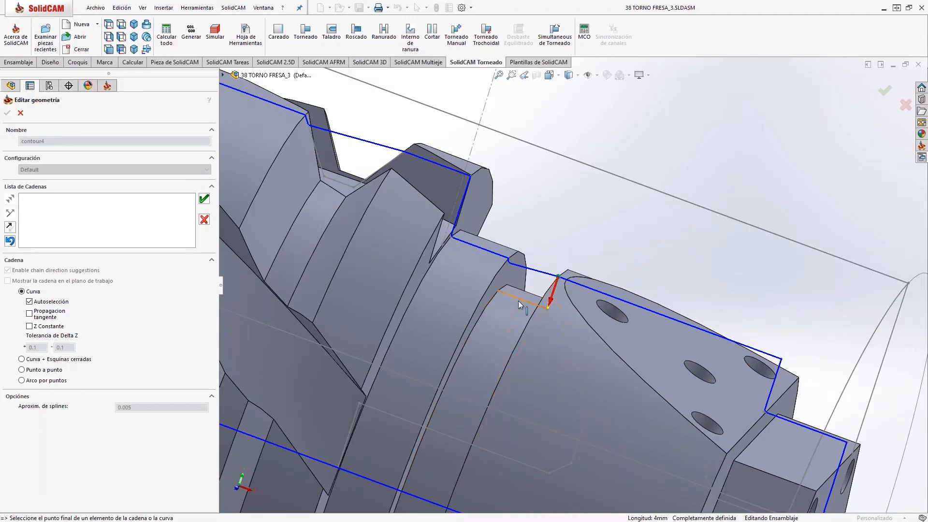
left_click(502, 281)
left_click(501, 281)
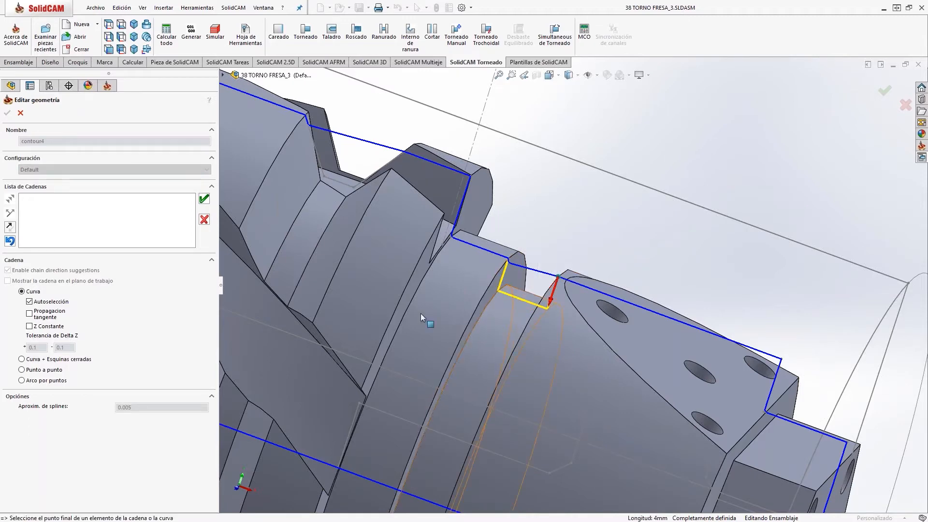
left_click(205, 199)
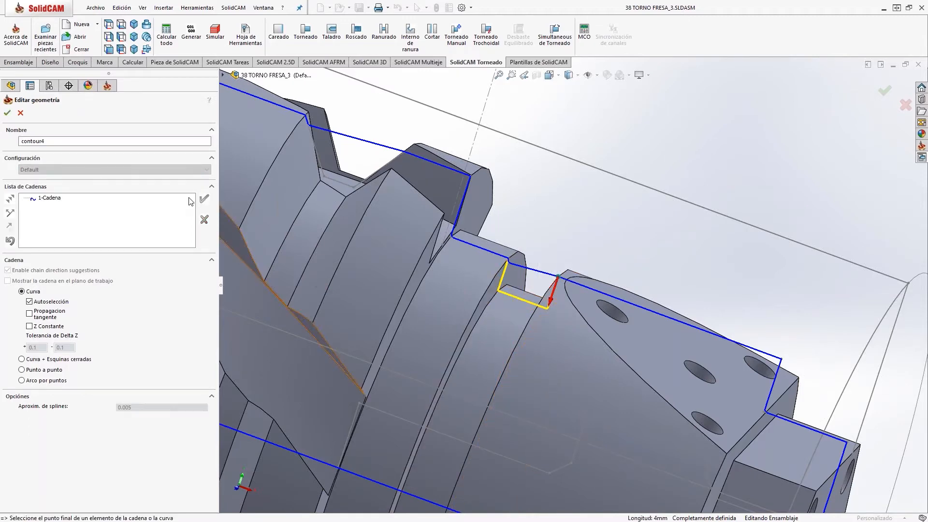
left_click(8, 113)
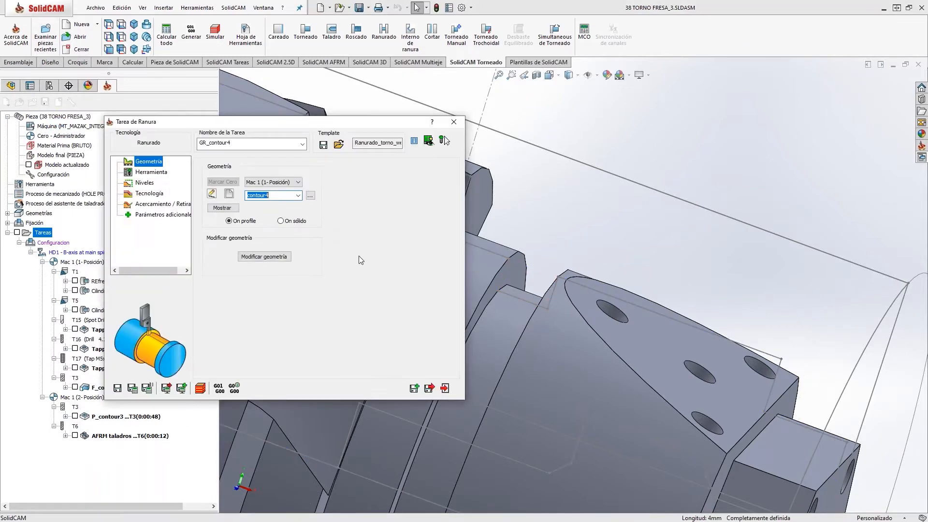
Step: Assign external grooving tool number 2, with the square 2 mm insert, to the groove operation
left_click(150, 173)
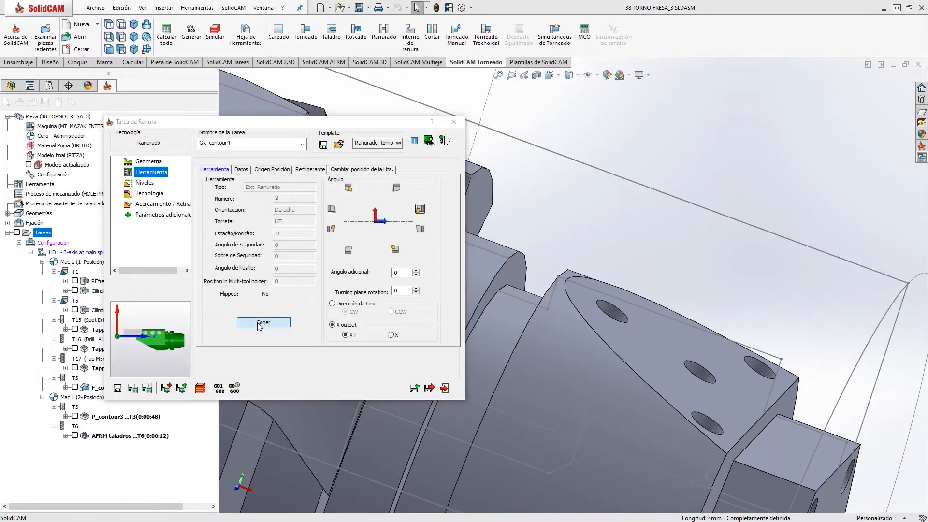
left_click(260, 322)
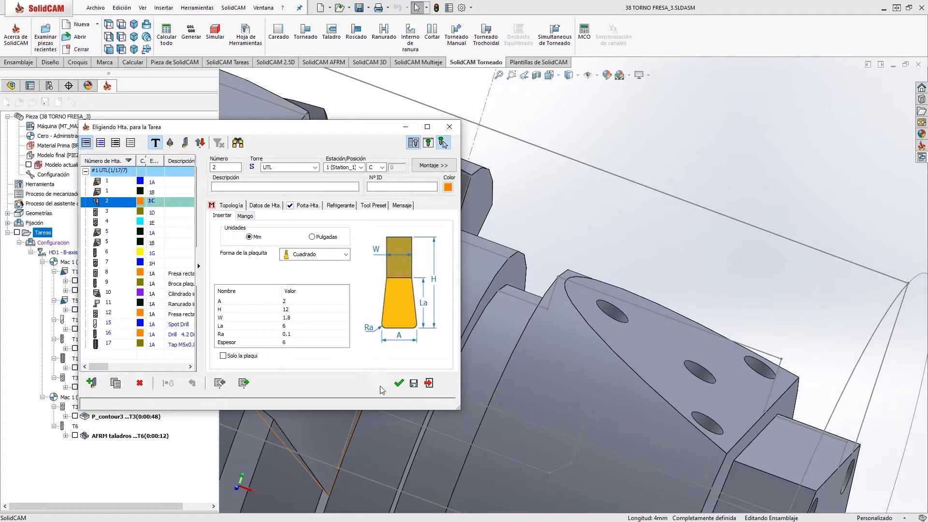
left_click(398, 383)
Step: Review the groove operation's safety distance, machining mode, and roughing step-down and side-step settings
left_click(145, 183)
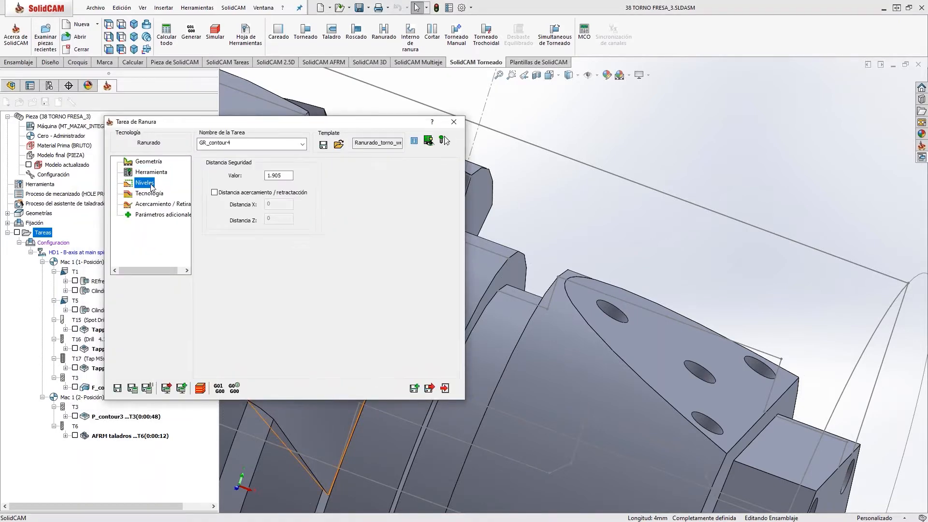
left_click(148, 194)
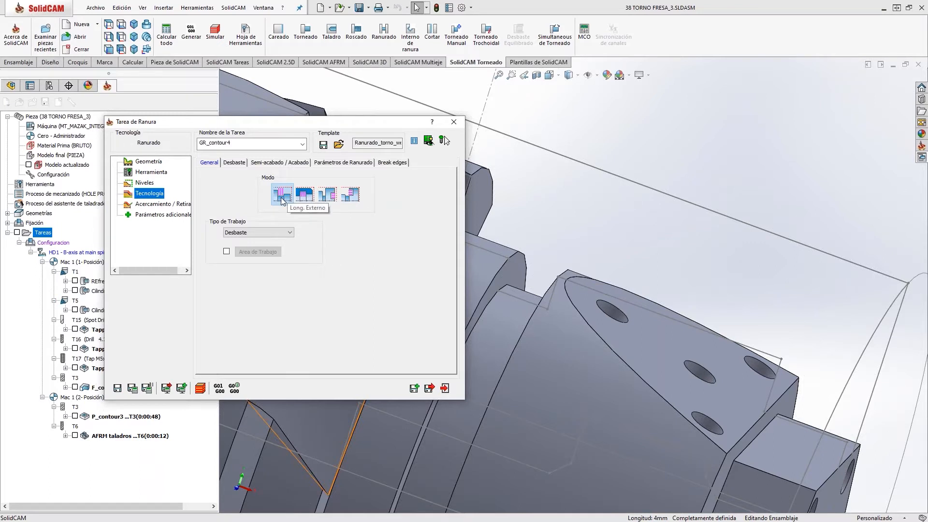
left_click(235, 163)
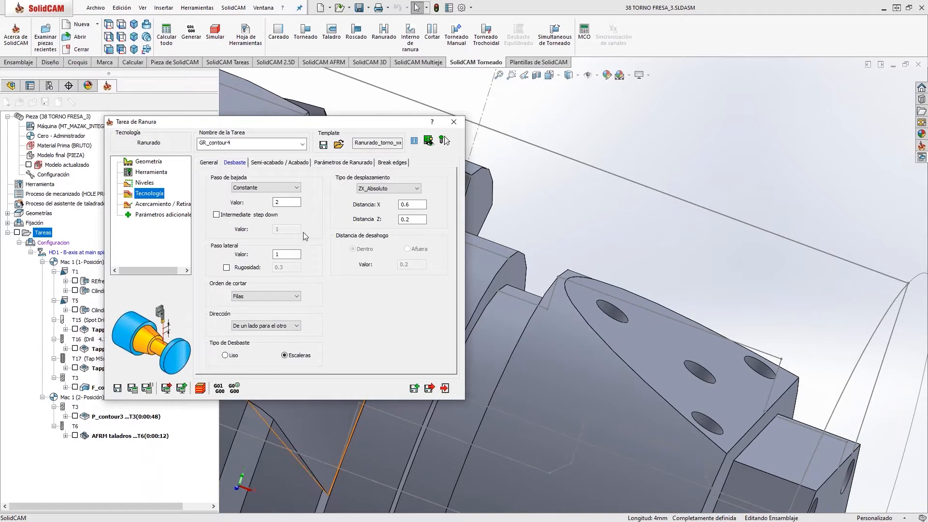
left_click(286, 255)
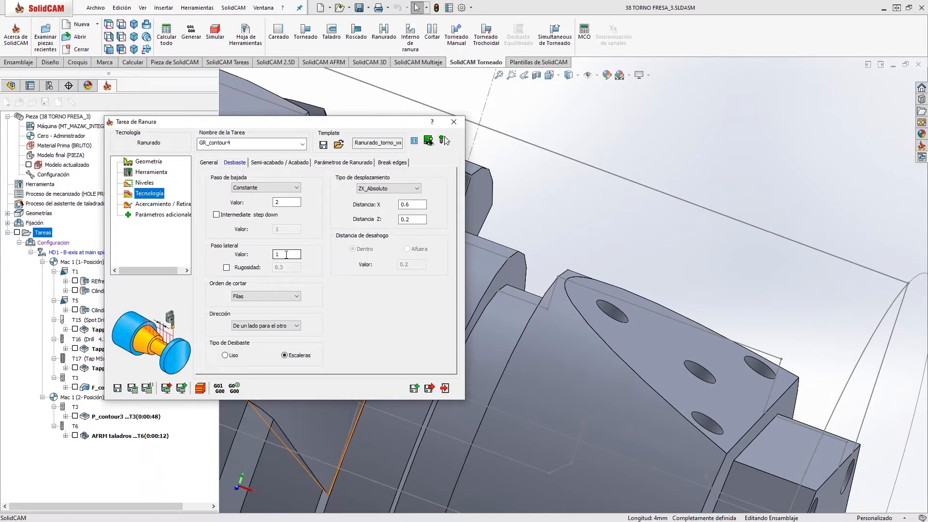
left_click(279, 216)
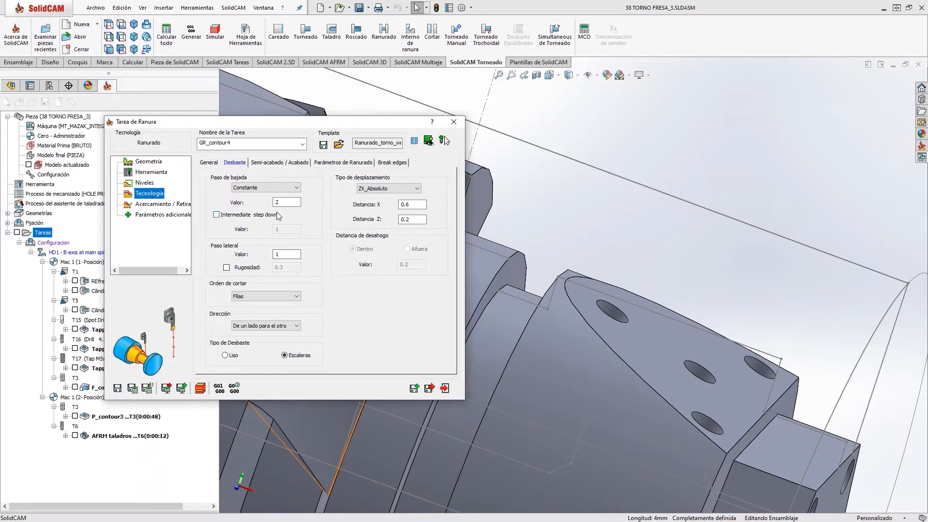
left_click(290, 203)
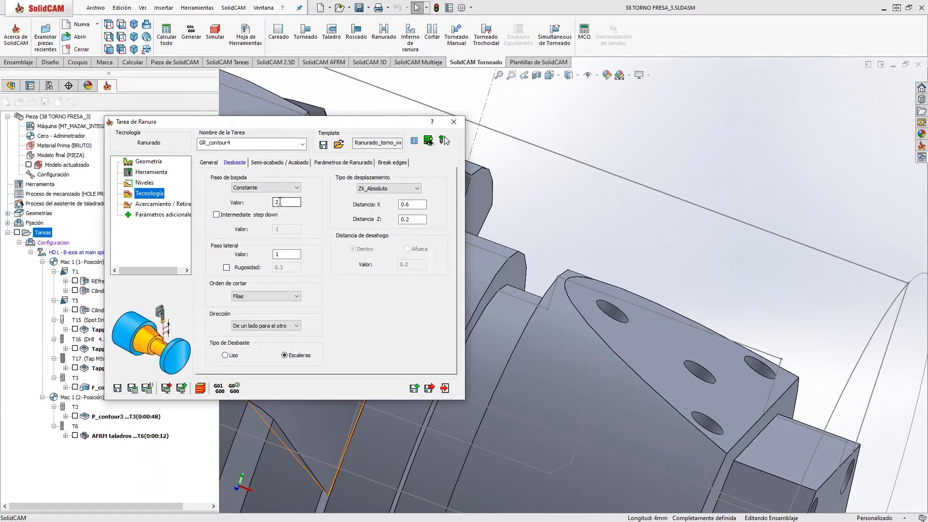
Step: Try the finishing methods Torneado por Ranuras, Abajo solamente and Método de Escalera, and return the groove's finishing to Advanced Down only
left_click(269, 163)
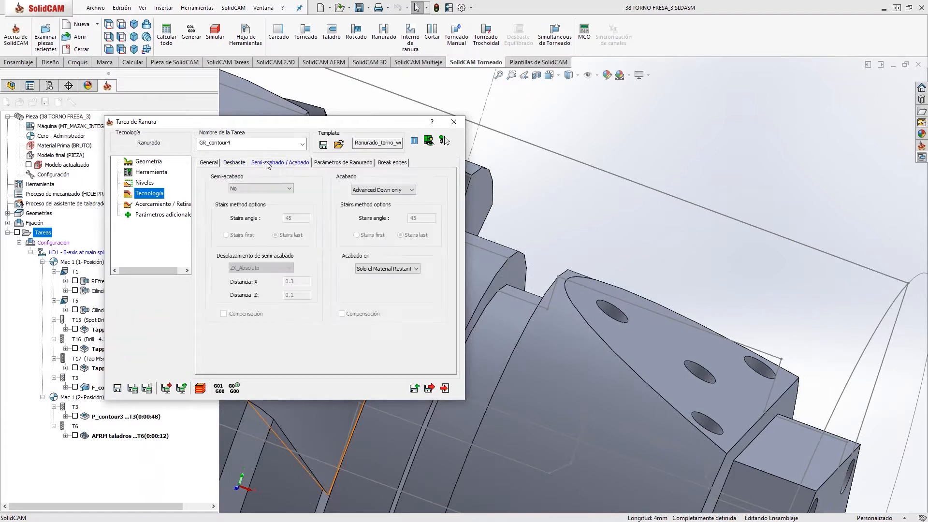
left_click(359, 191)
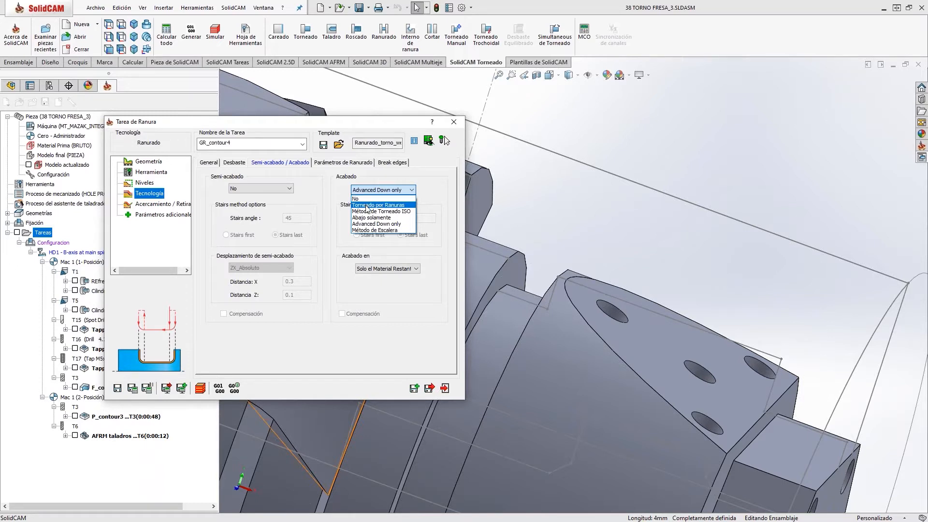
left_click(368, 205)
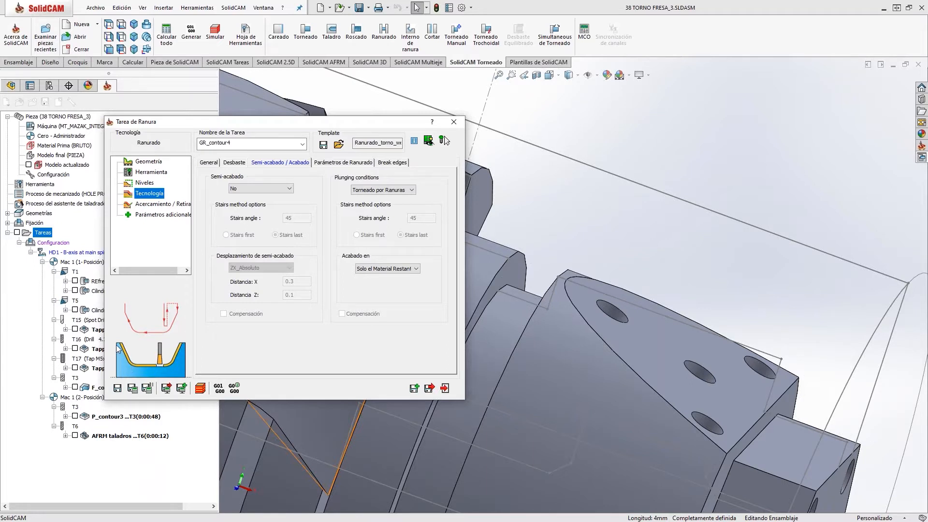
left_click(388, 191)
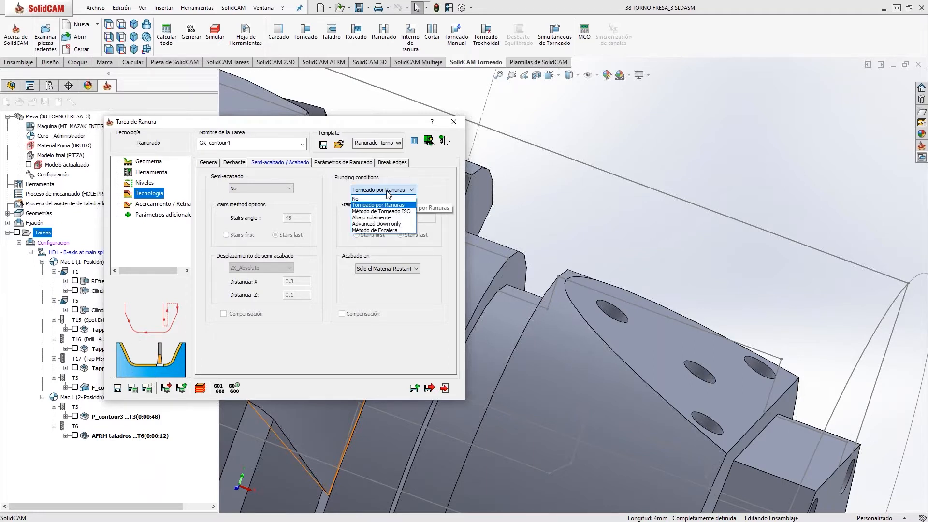
left_click(382, 218)
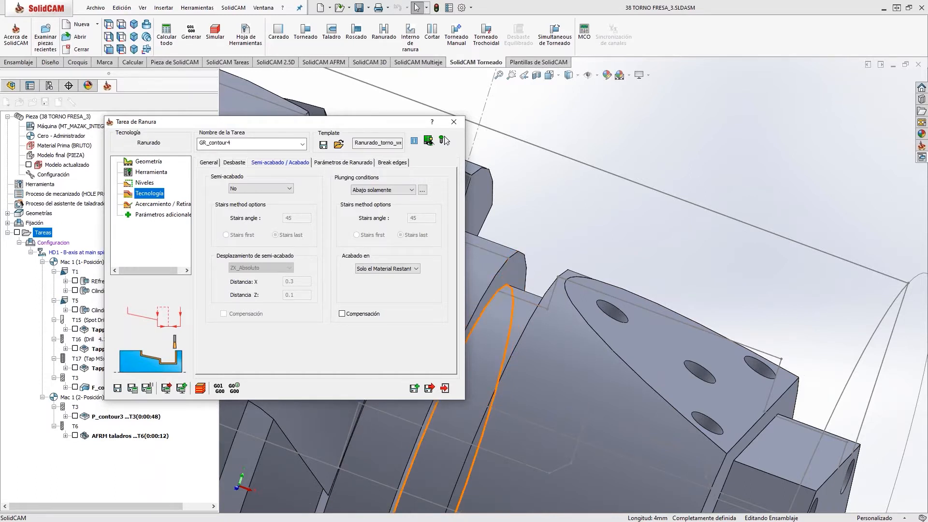
left_click(370, 188)
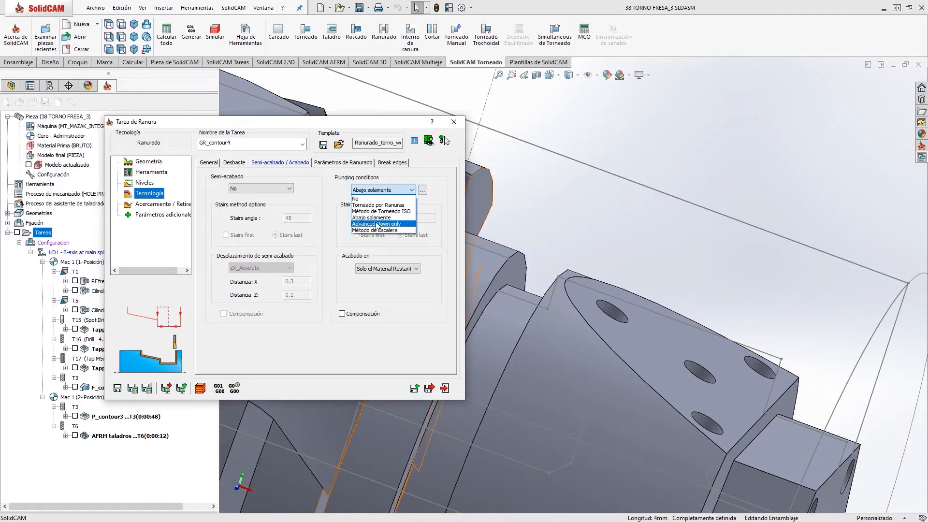
left_click(375, 230)
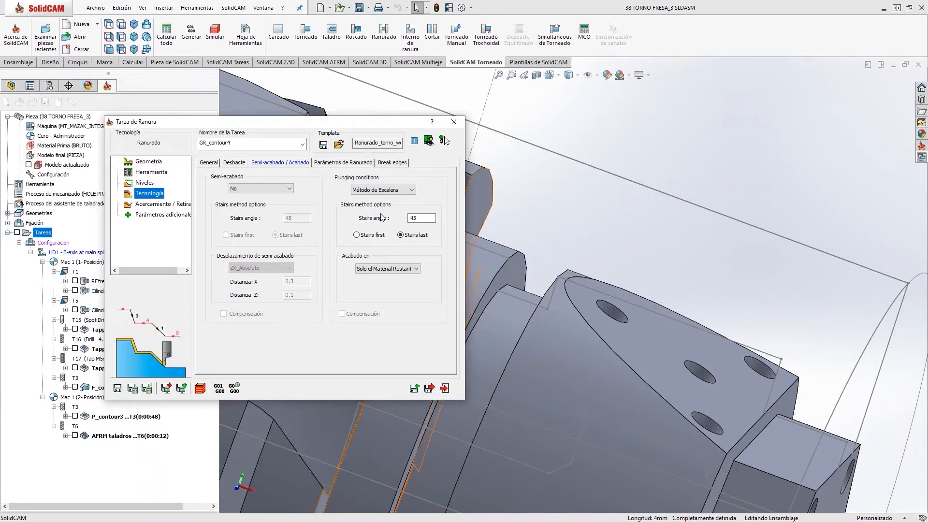
left_click(391, 190)
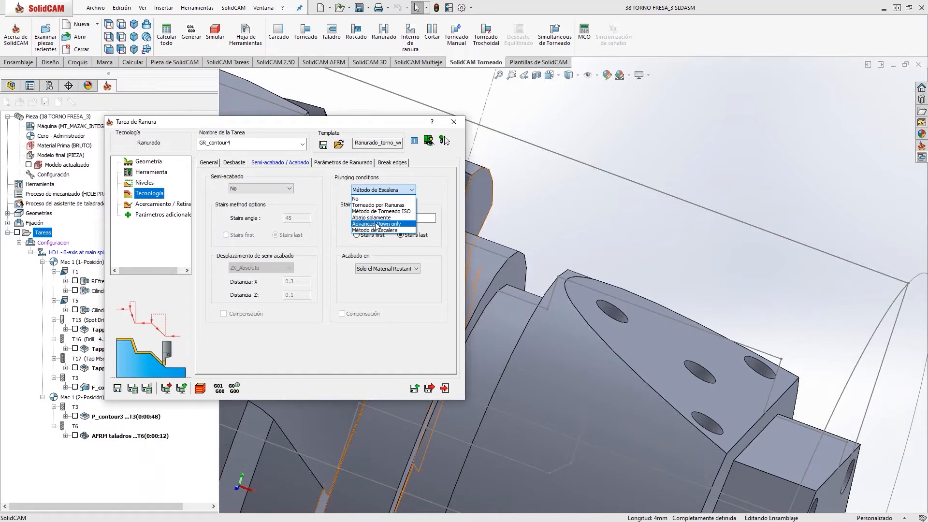
left_click(377, 226)
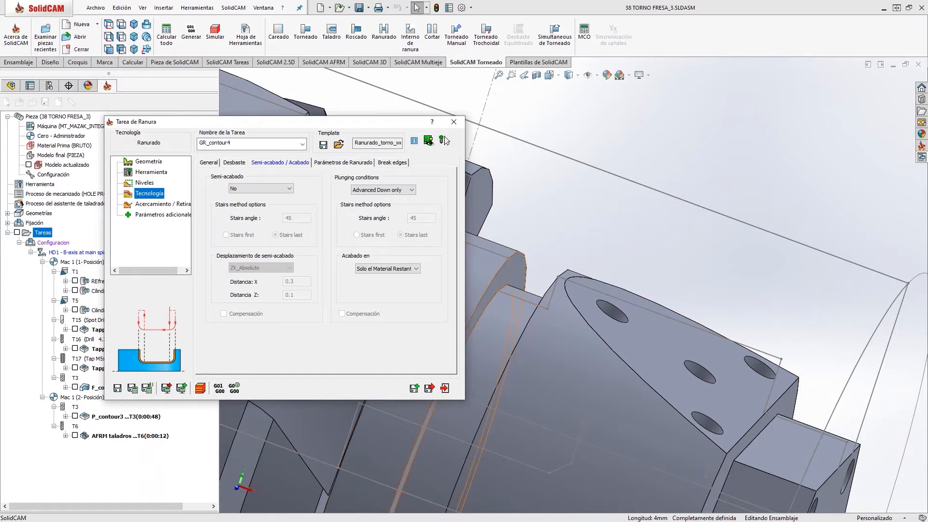
Step: Try to save and calculate the groove operation, and recheck its roughing settings
left_click(133, 388)
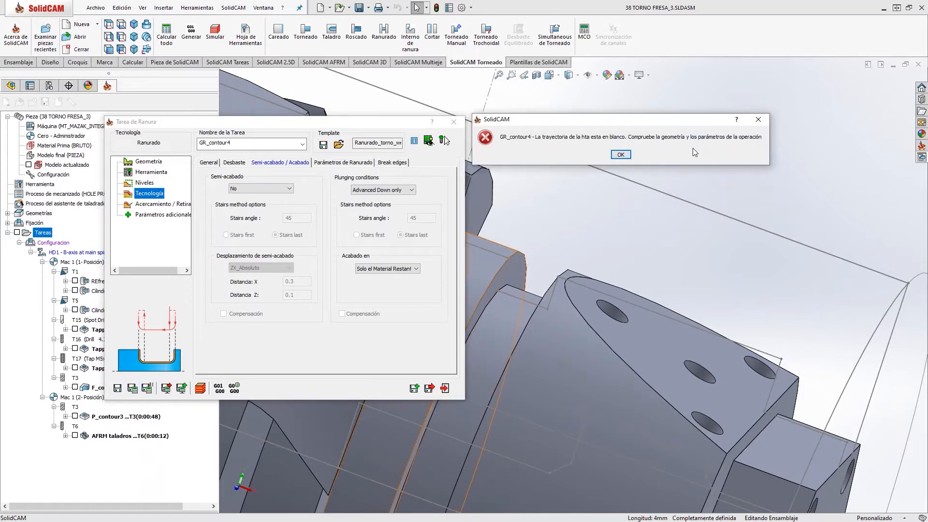
left_click(620, 154)
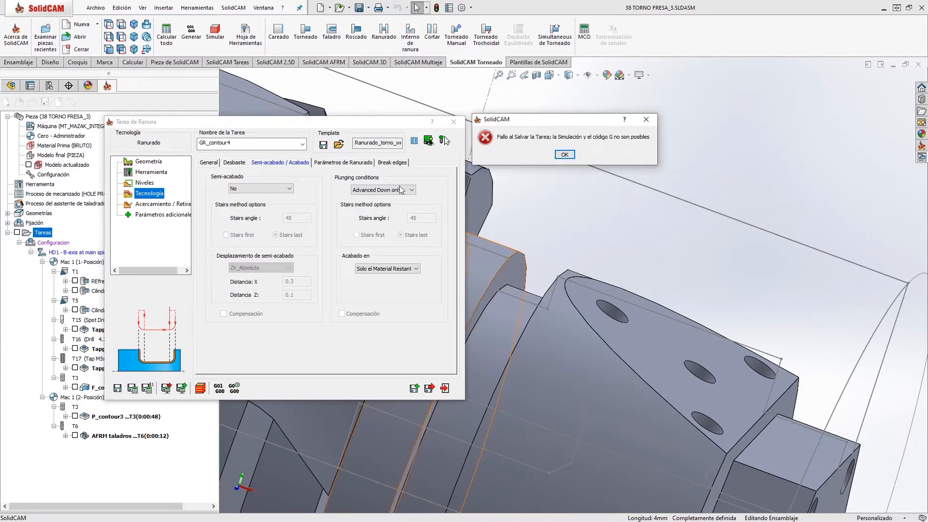
left_click(566, 155)
left_click(233, 163)
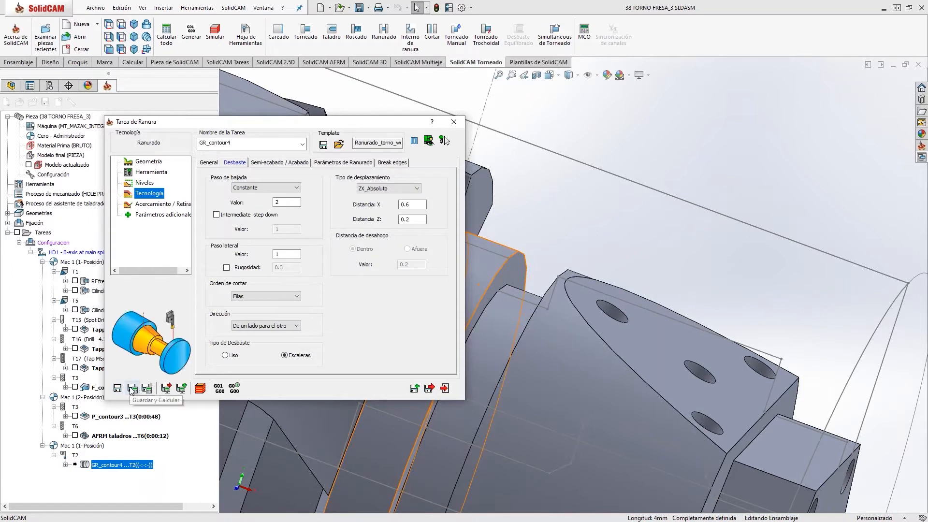
Step: Preview the grooving tool on the part, orient it perpendicular to the spindle axis from above, and save and calculate the groove operation
left_click(149, 172)
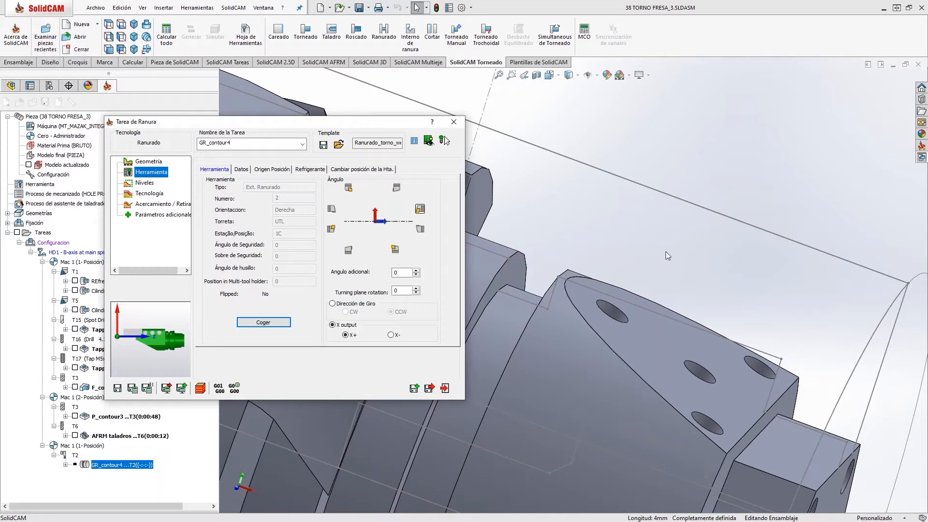
scroll(666, 251, "up", 5)
left_click(445, 140)
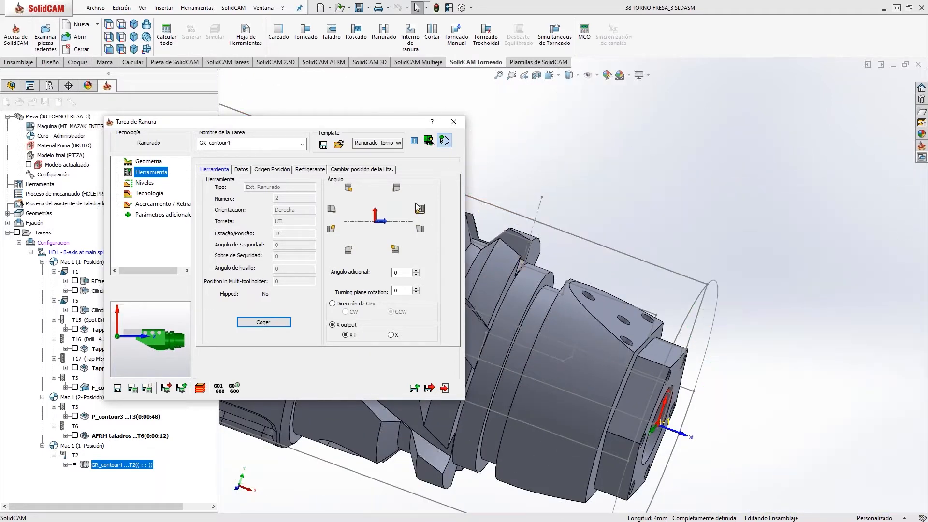
left_click(348, 188)
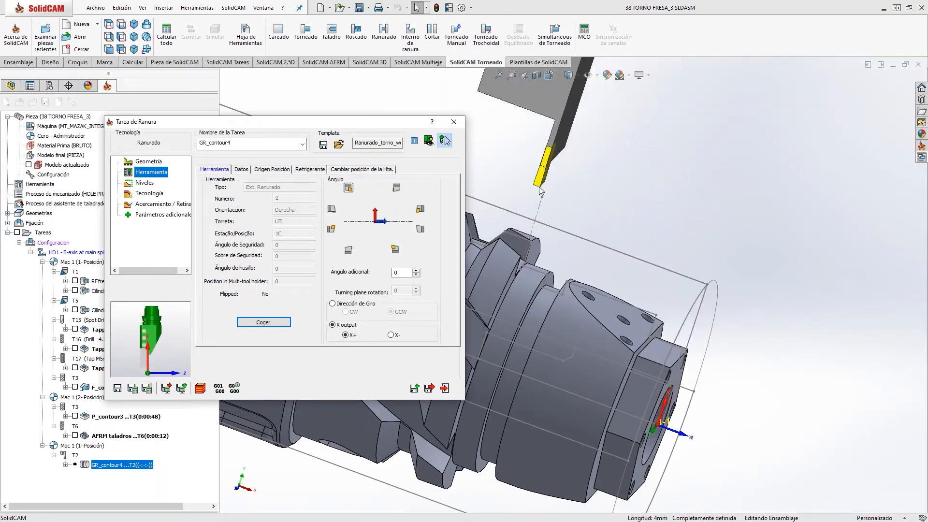
left_click(132, 388)
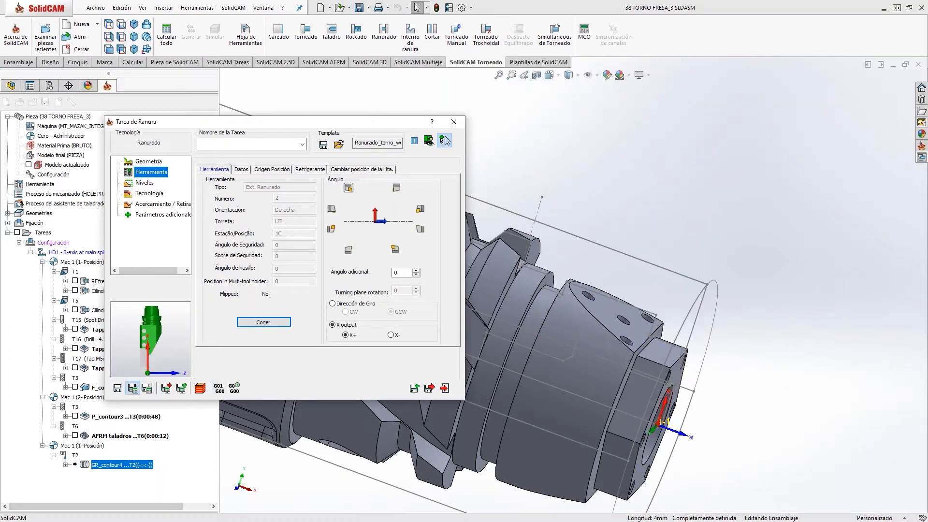
Step: Run the Torneado simulation of the groove operation and examine the cut at the groove
left_click(200, 387)
left_click(145, 72)
left_click(90, 186)
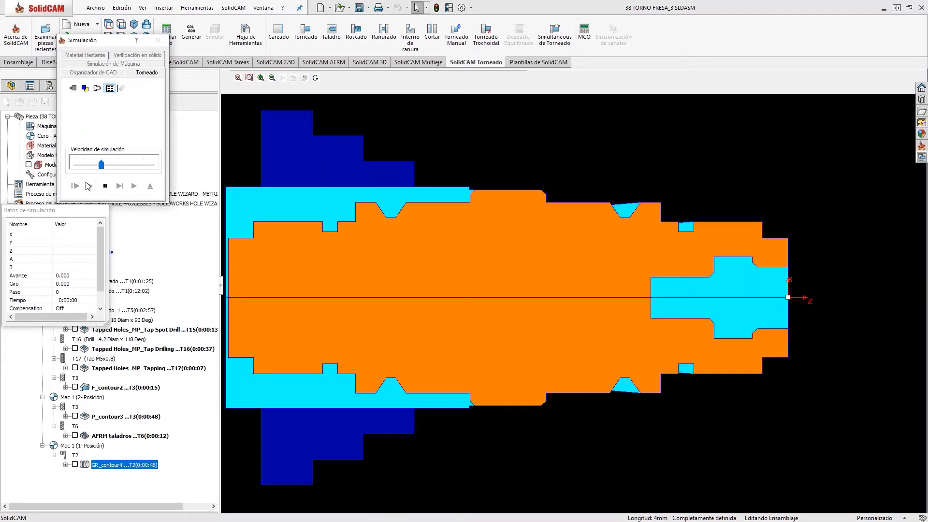
scroll(752, 234, "up", 2)
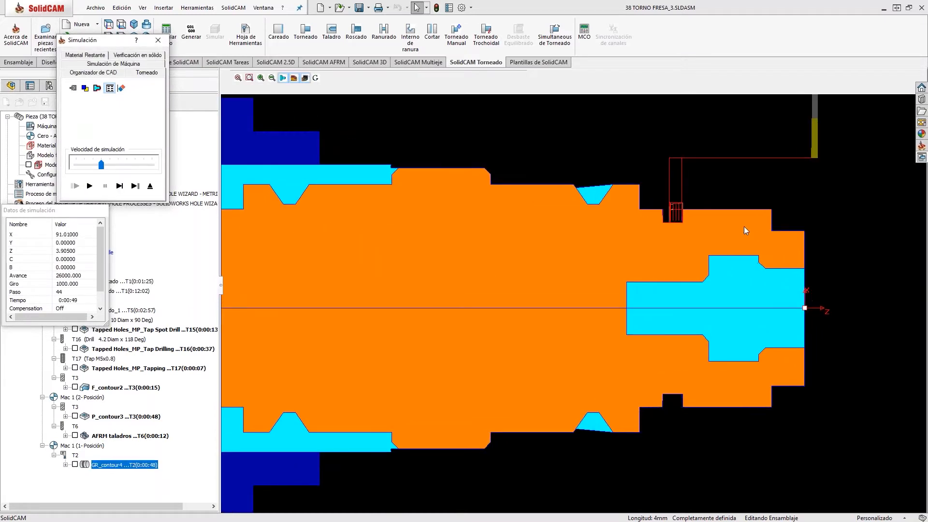
scroll(746, 231, "up", 1)
scroll(724, 189, "up", 1)
Step: Replay the groove simulation at the slowest speed and close the simulation
left_click(80, 166)
left_click(80, 167)
left_click(80, 166)
left_click(90, 186)
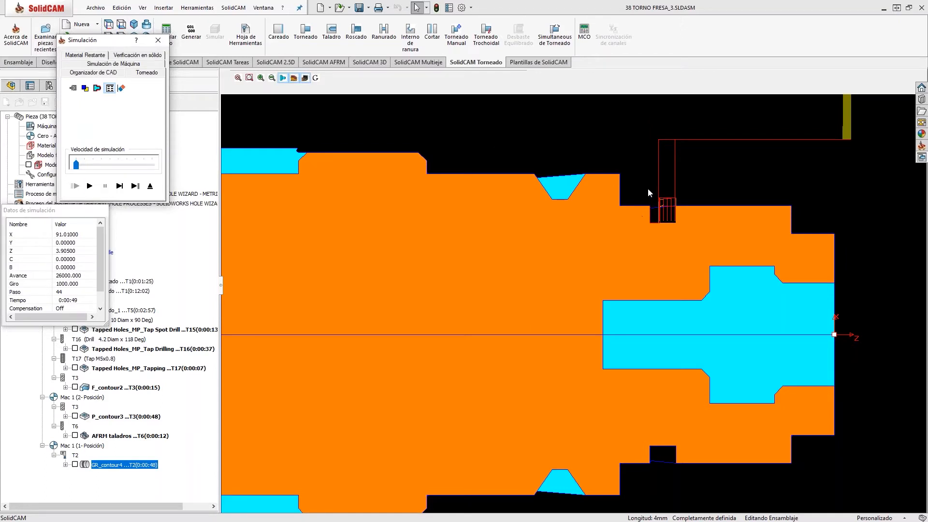
left_click(150, 186)
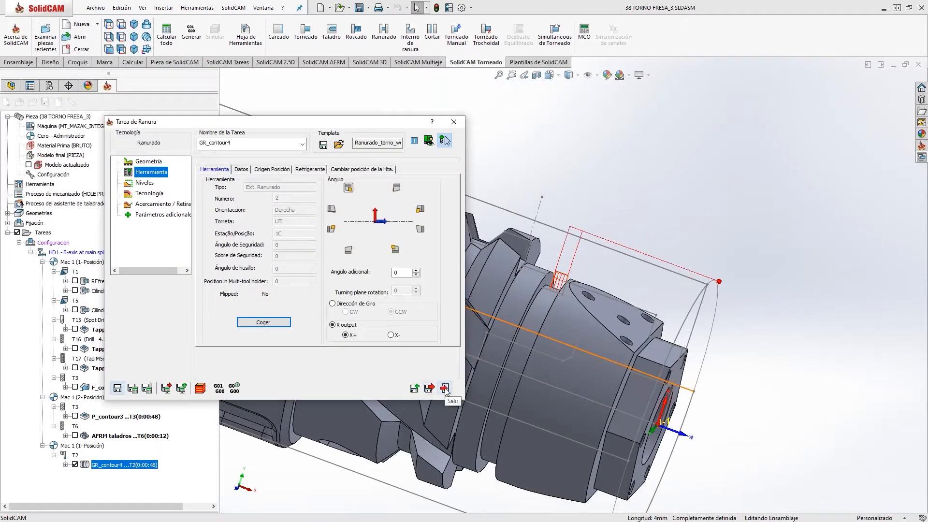
Step: Save the groove operation as a copy and start a new geometry for the copied operation
left_click(414, 389)
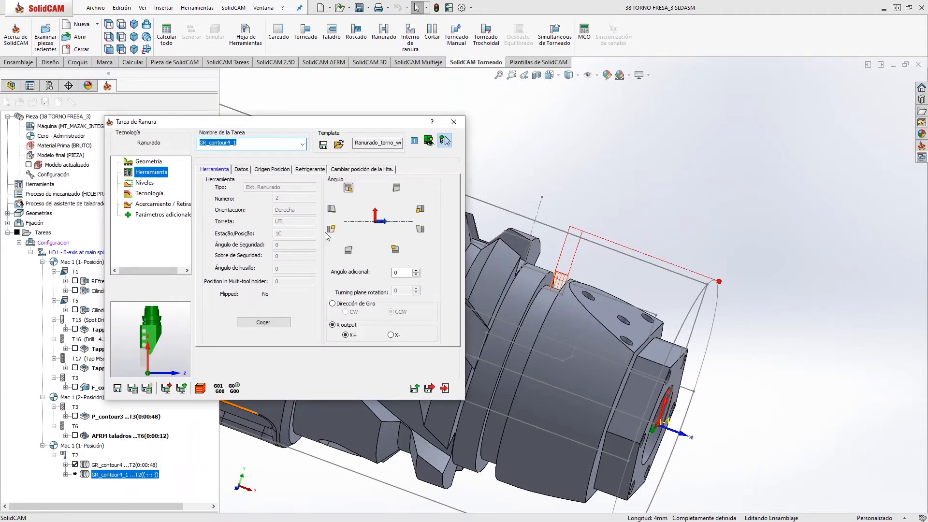
left_click(148, 161)
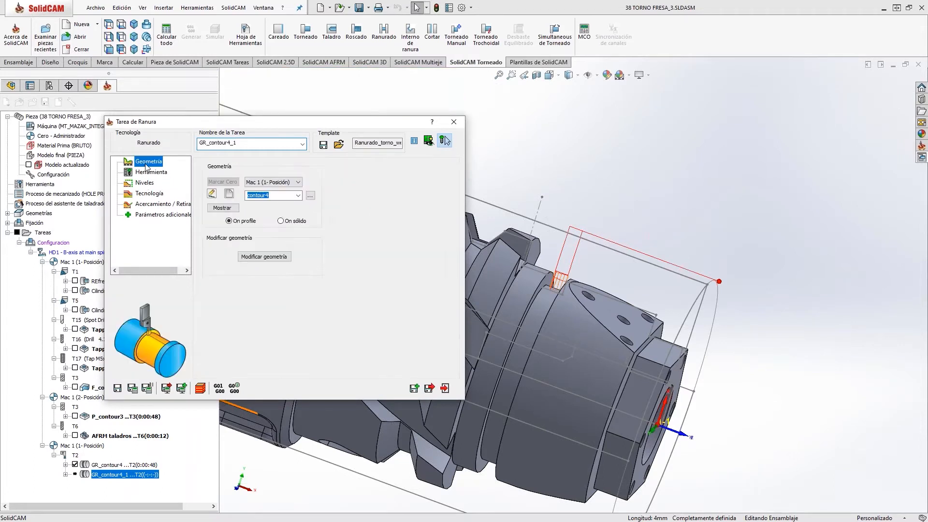
left_click(229, 195)
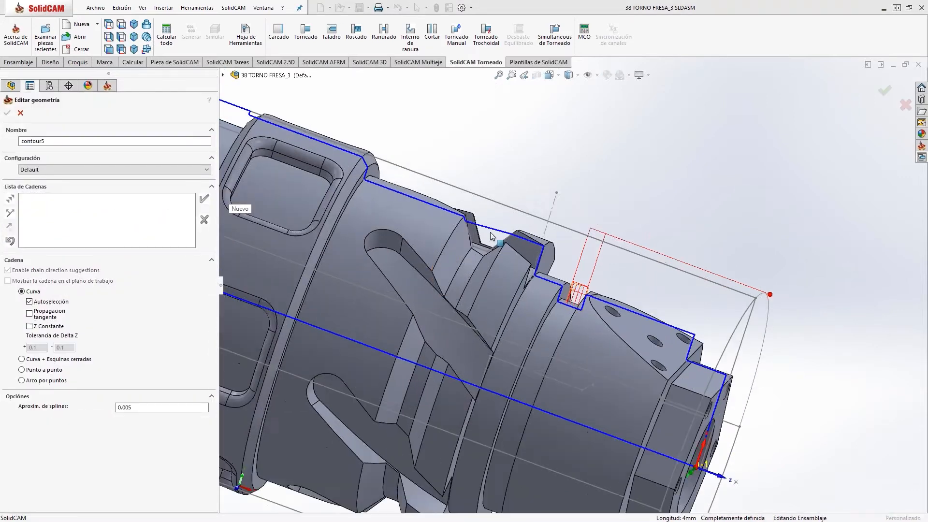
Step: Chain the angled groove's sloped wall, floor and opposite wall as the copy's profile, then save, calculate and close the operation
scroll(491, 236, "down", 6)
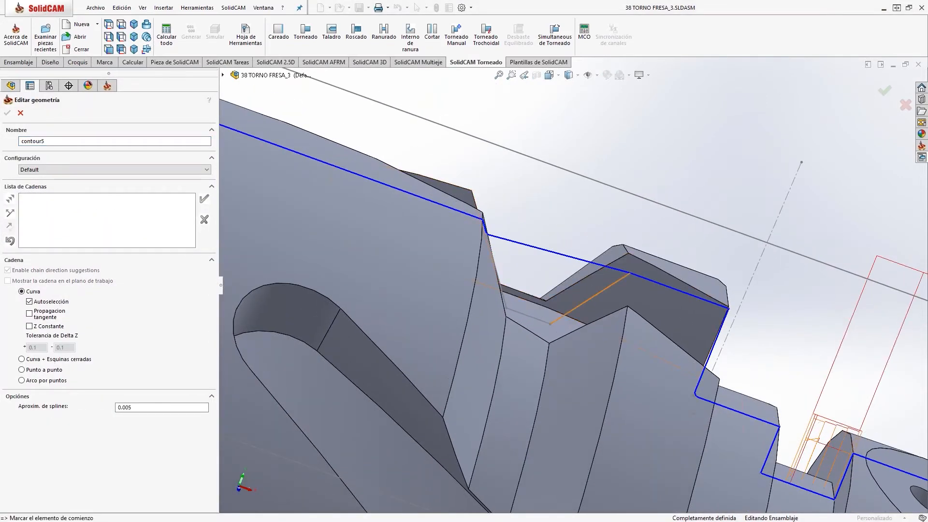
left_click(530, 317)
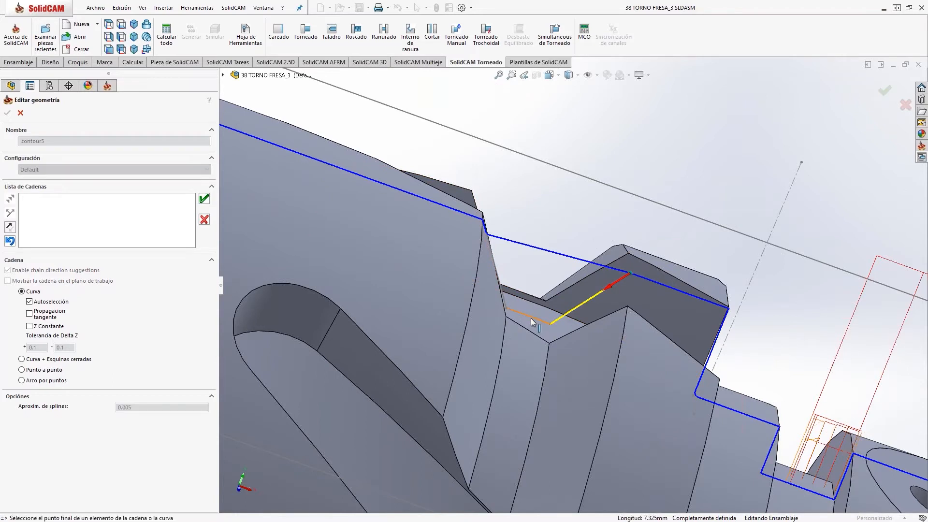
left_click(492, 253)
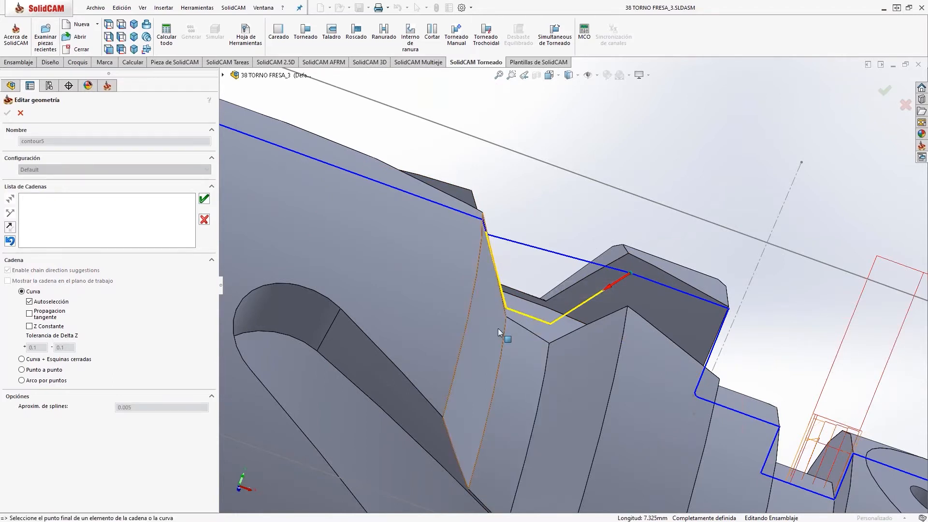
left_click(204, 200)
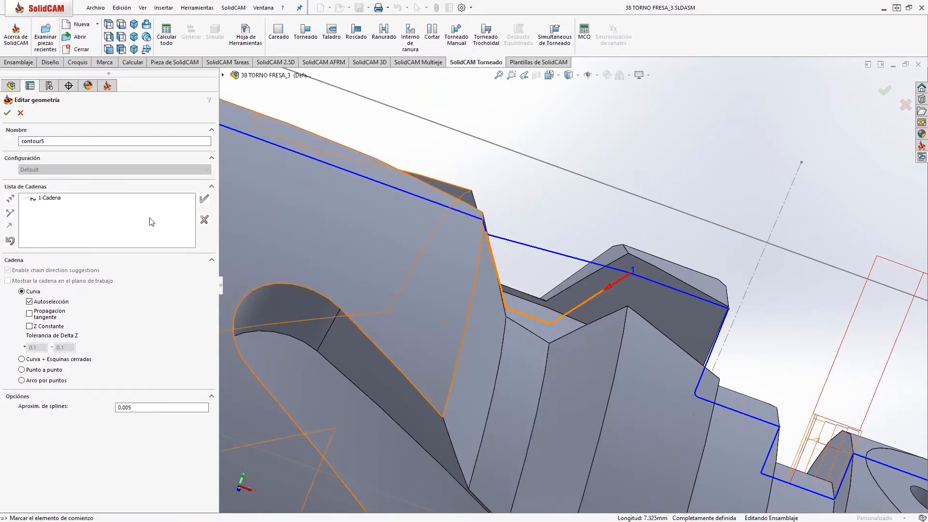
left_click(8, 113)
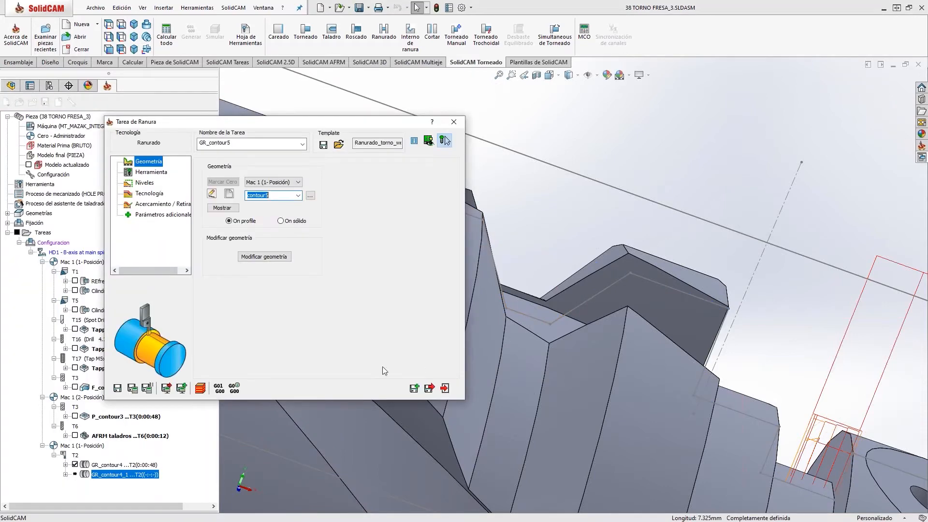
left_click(132, 388)
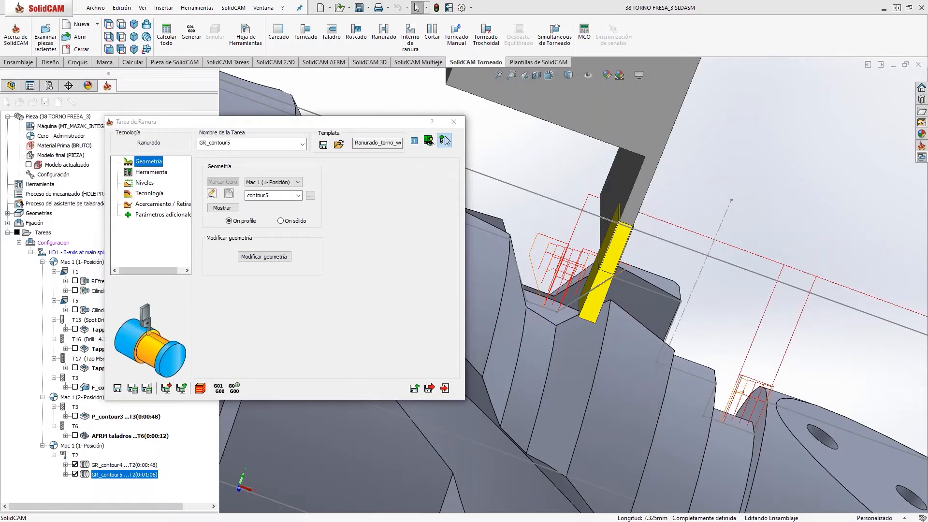
left_click(444, 388)
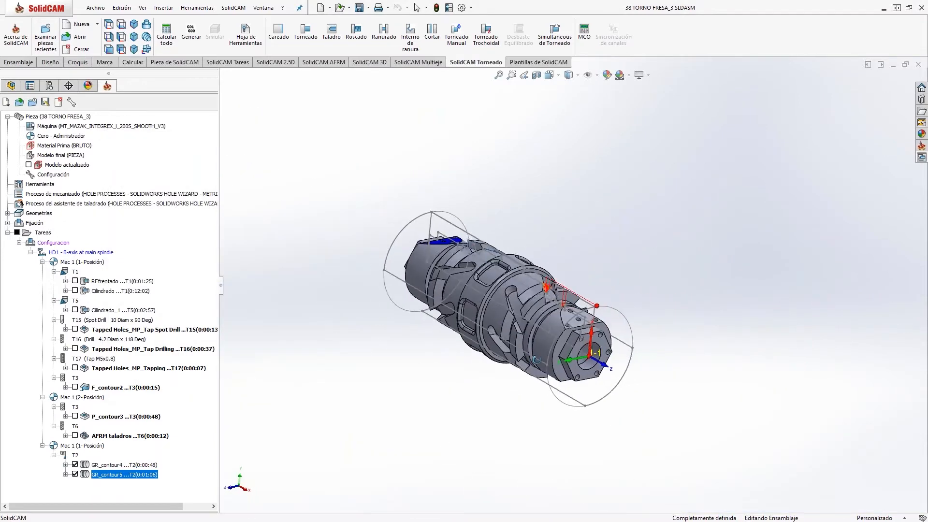
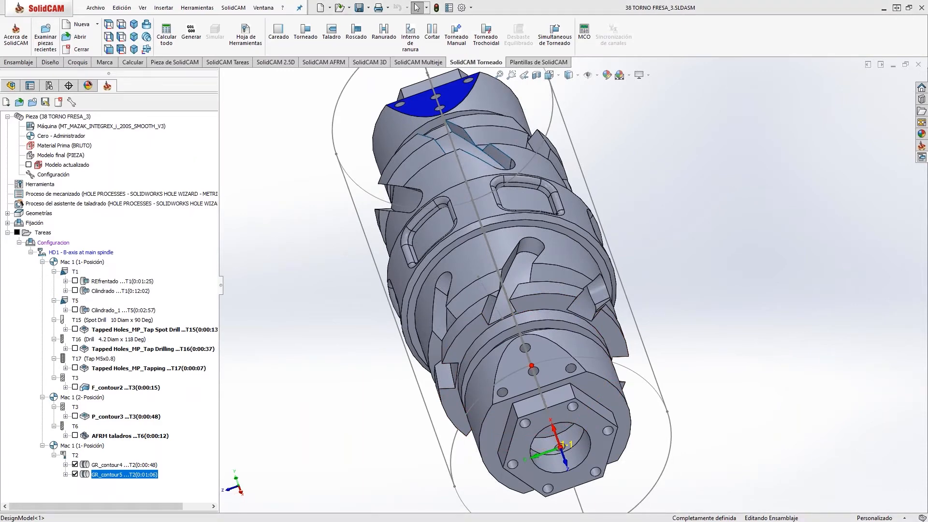
Step: Examine the rounded-corner pockets spaced around the cylindrical body of the part
scroll(532, 218, "up", 4)
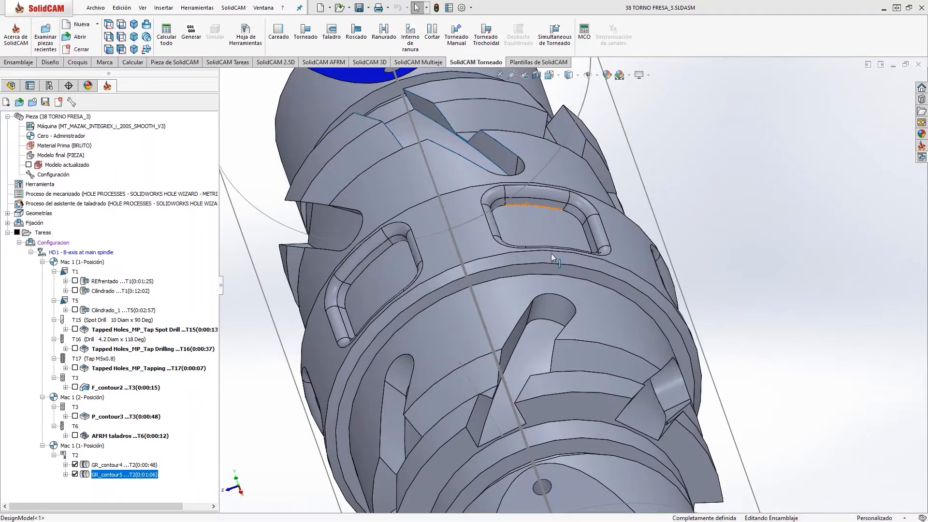
left_click(544, 232)
middle_click_drag(556, 249, 550, 229)
left_click(711, 187)
middle_click_drag(628, 265, 611, 236)
scroll(523, 242, "up", 8)
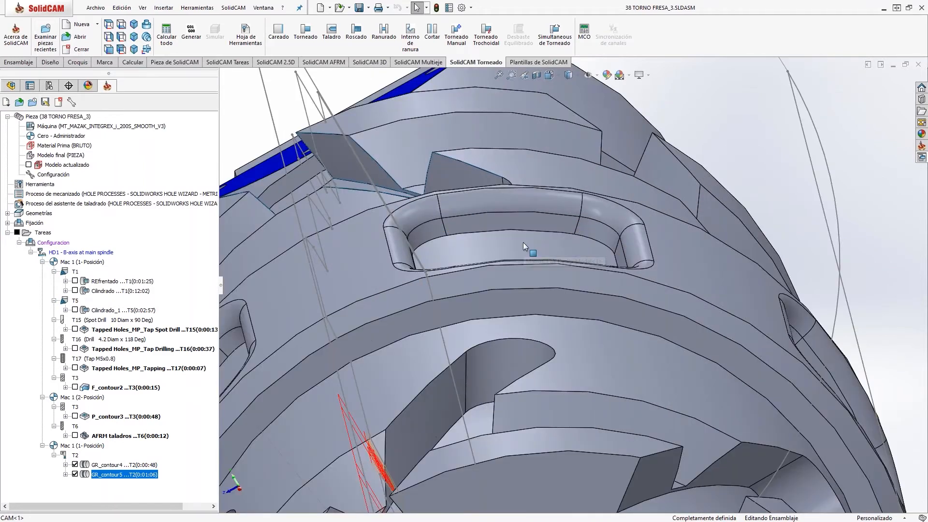
scroll(501, 260, "down", 3)
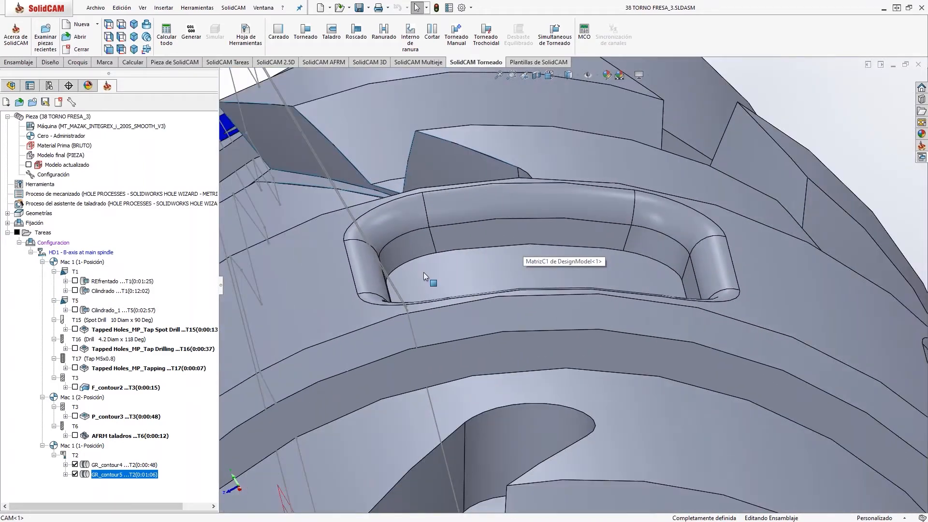
scroll(645, 266, "down", 12)
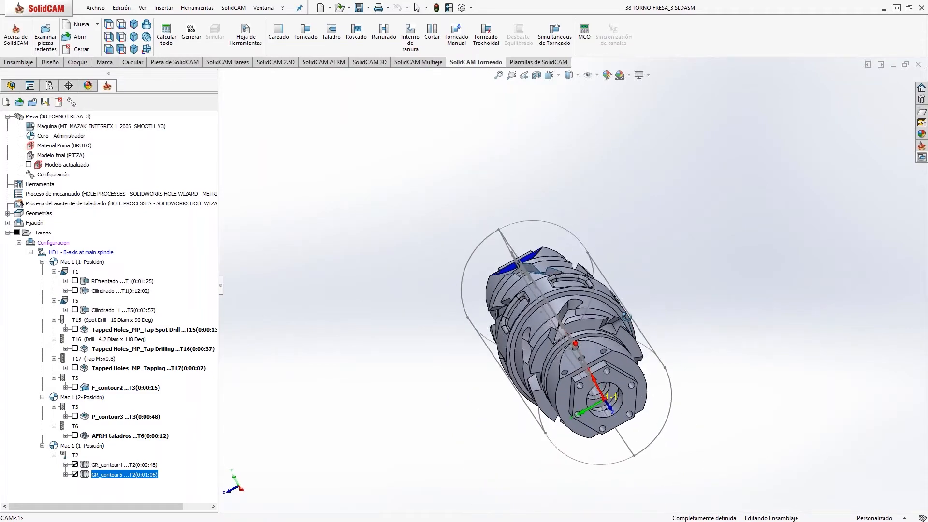
scroll(604, 370, "up", 5)
middle_click_drag(622, 371, 563, 227)
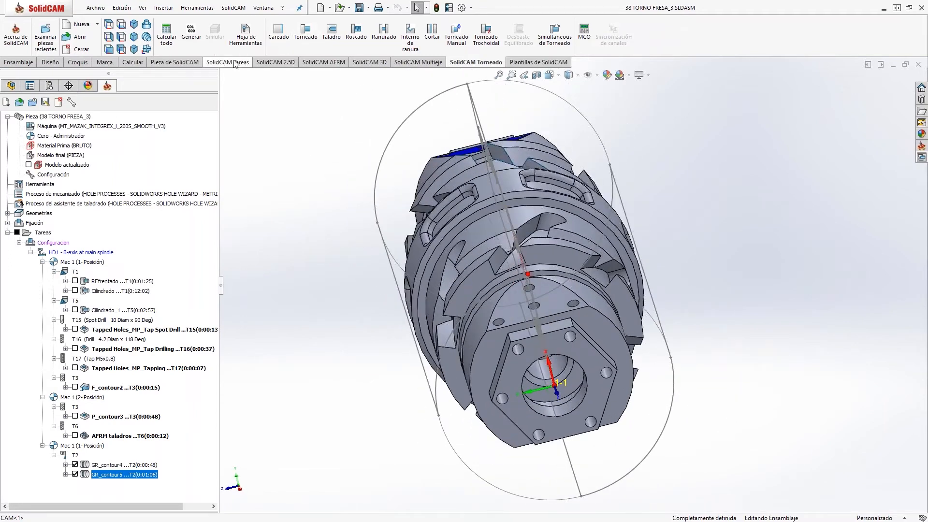
scroll(592, 207, "down", 5)
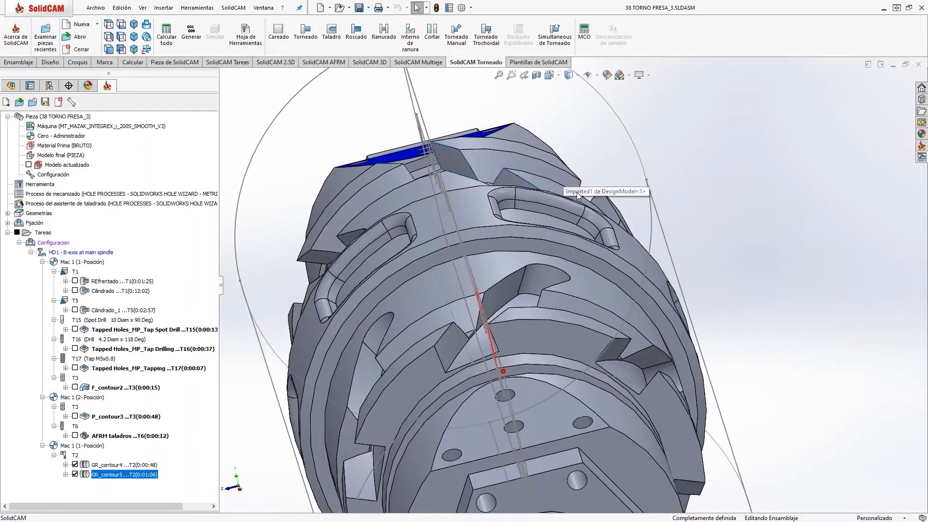
Step: Start a pocket operation and set its coordinate position to Mac 1 (1-Posición)
left_click(278, 64)
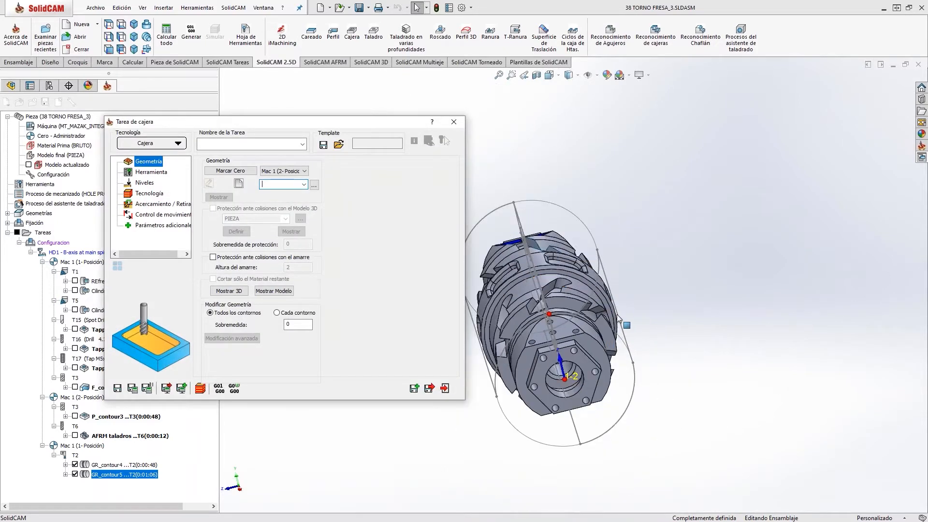
mouse_move(631, 325)
middle_mouse_down()
mouse_move(669, 338)
mouse_move(634, 333)
middle_mouse_up()
scroll(585, 277, "down", 1)
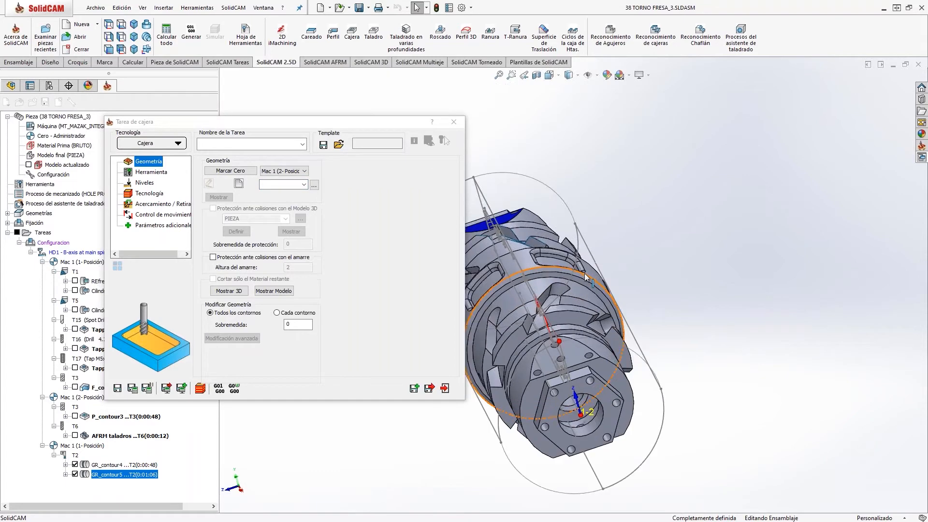
scroll(585, 277, "down", 3)
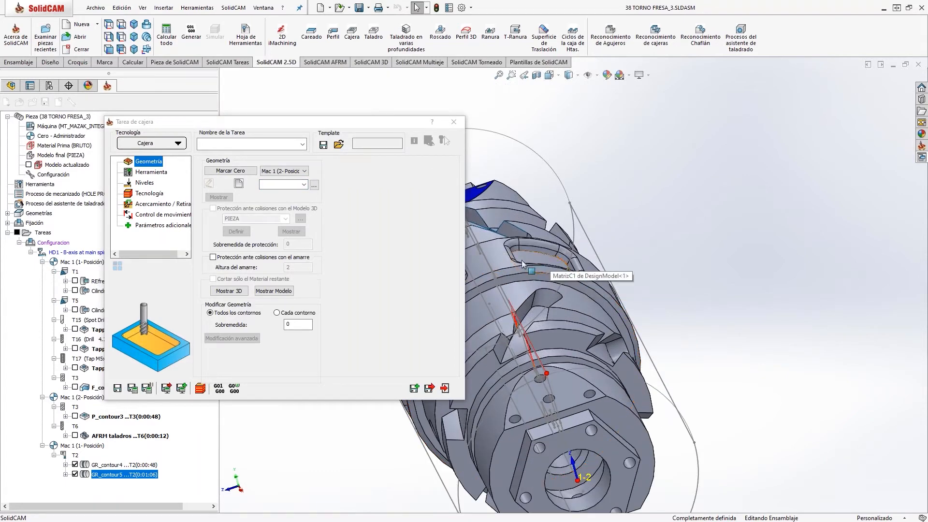
scroll(602, 464, "up", 4)
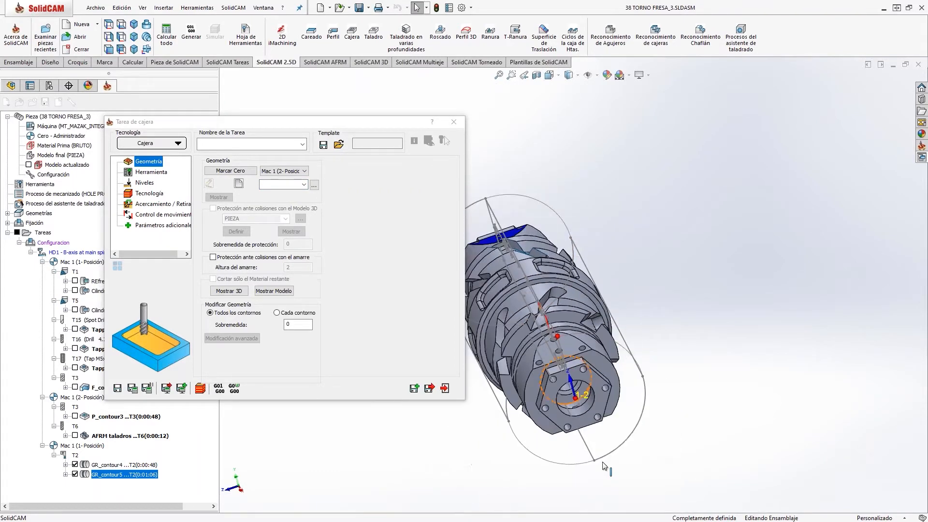
middle_click_drag(602, 465, 631, 460)
left_click(285, 172)
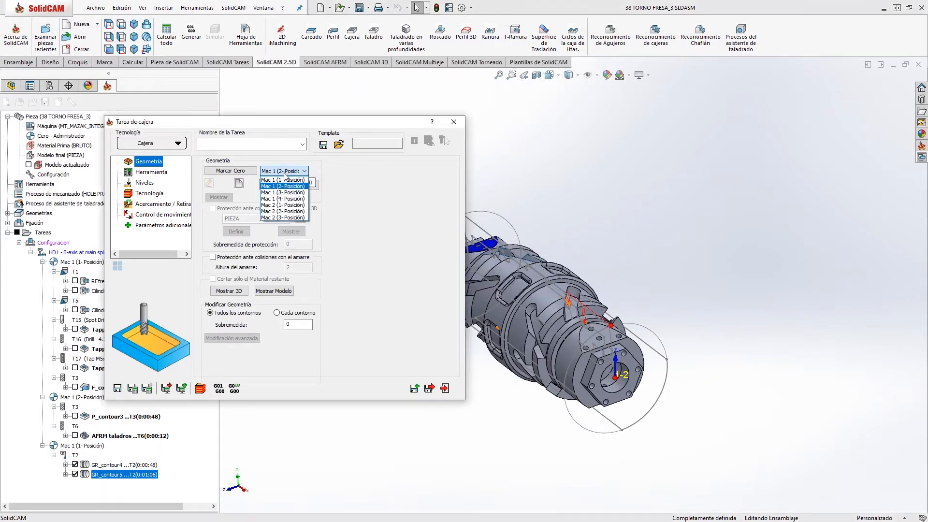
left_click(284, 186)
scroll(533, 297, "down", 3)
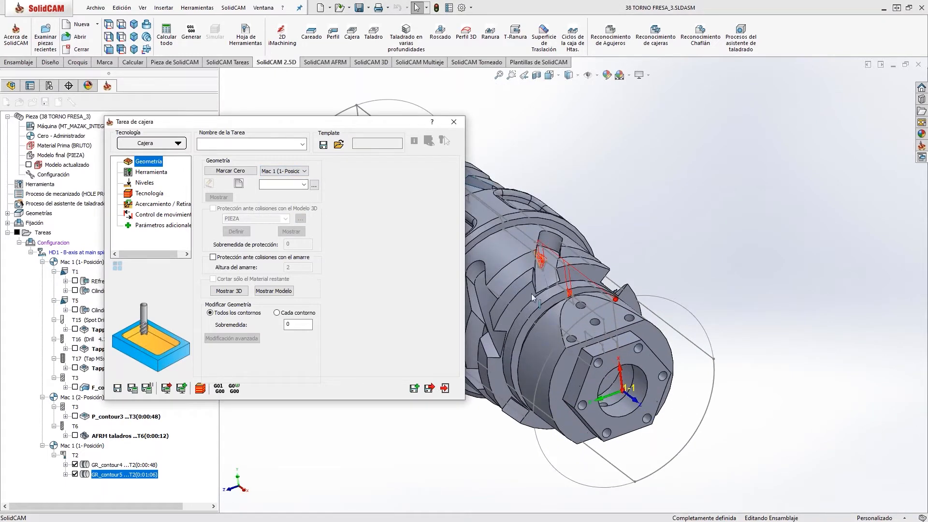
Step: Start a new geometry for the pocket operation and set it to wrap around the Z axis
left_click(239, 183)
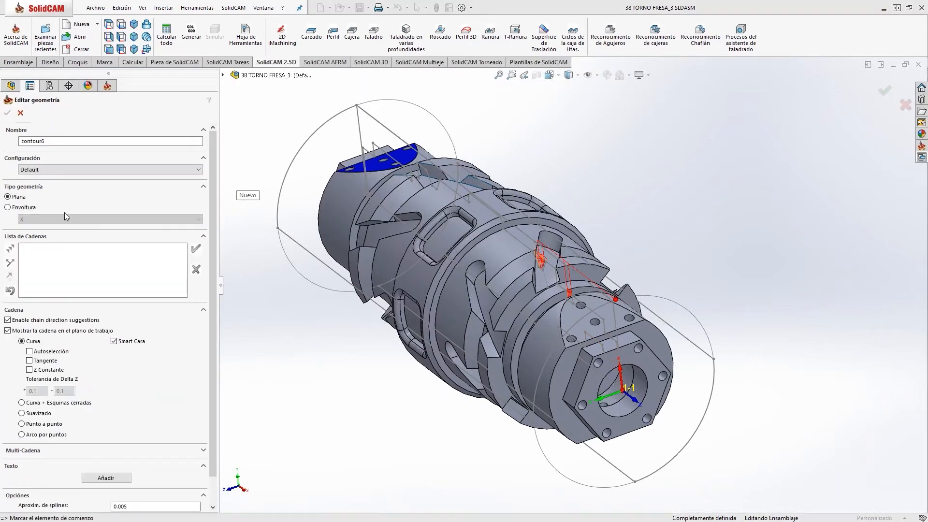
left_click(8, 207)
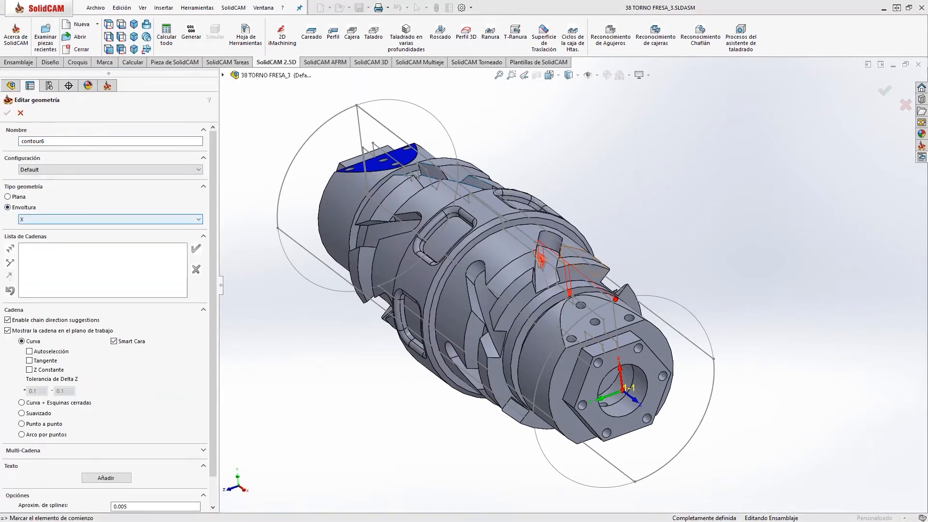
scroll(505, 222, "down", 5)
middle_click_drag(505, 223, 489, 228)
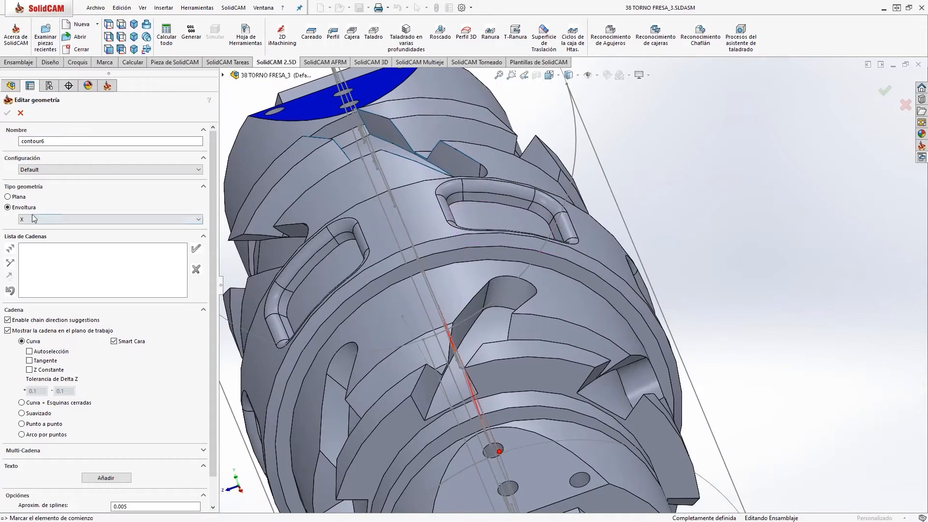
left_click(34, 220)
left_click(41, 244)
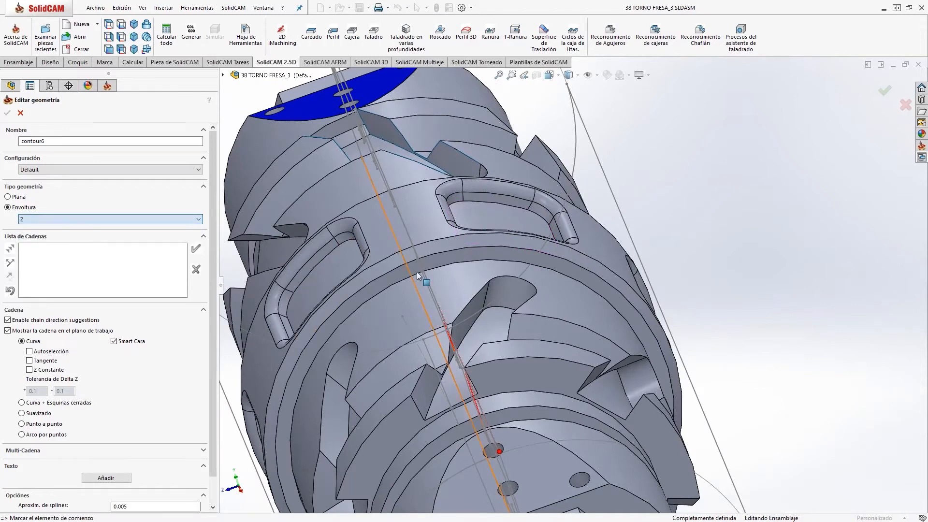
Step: Chain the closed floor outline of one rounded-corner pocket using tangent propagation, and accept the geometry
scroll(562, 314, "down", 4)
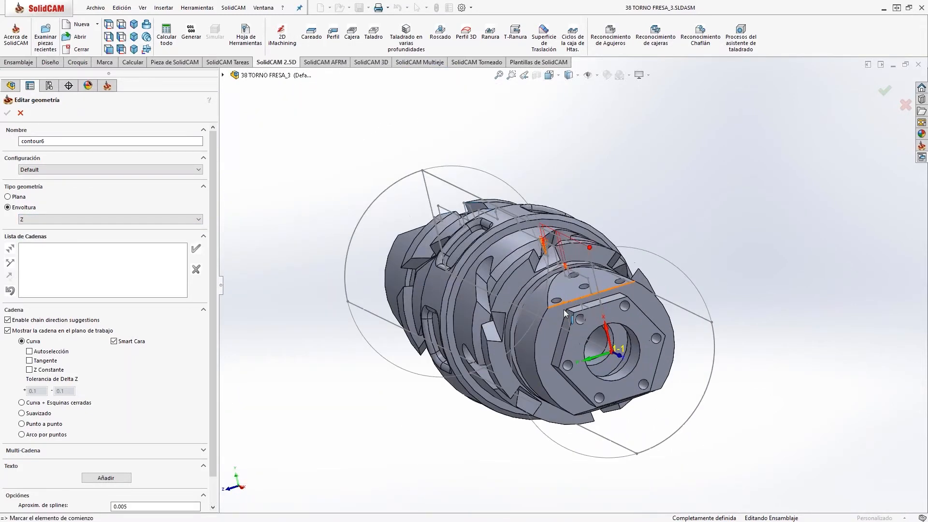
middle_click_drag(563, 313, 575, 360)
scroll(575, 242, "down", 4)
scroll(535, 236, "down", 3)
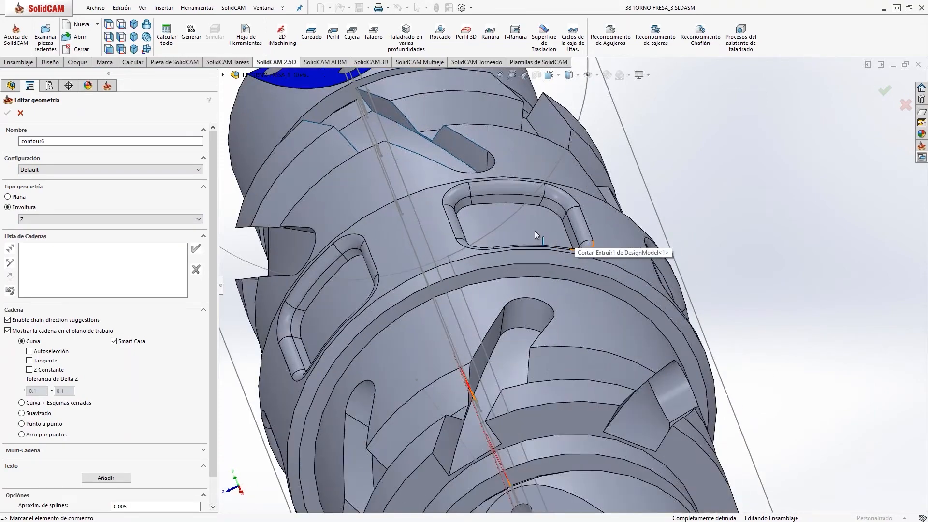
left_click(536, 201)
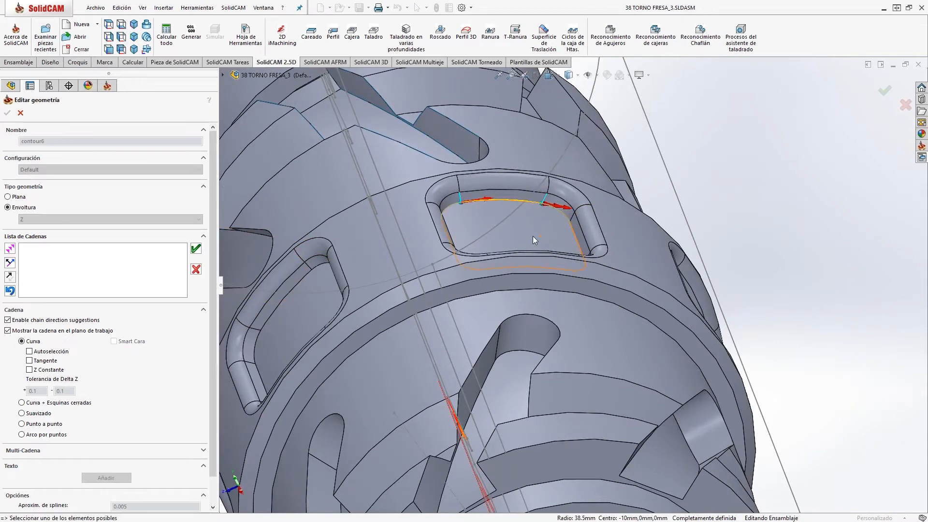
left_click(11, 249)
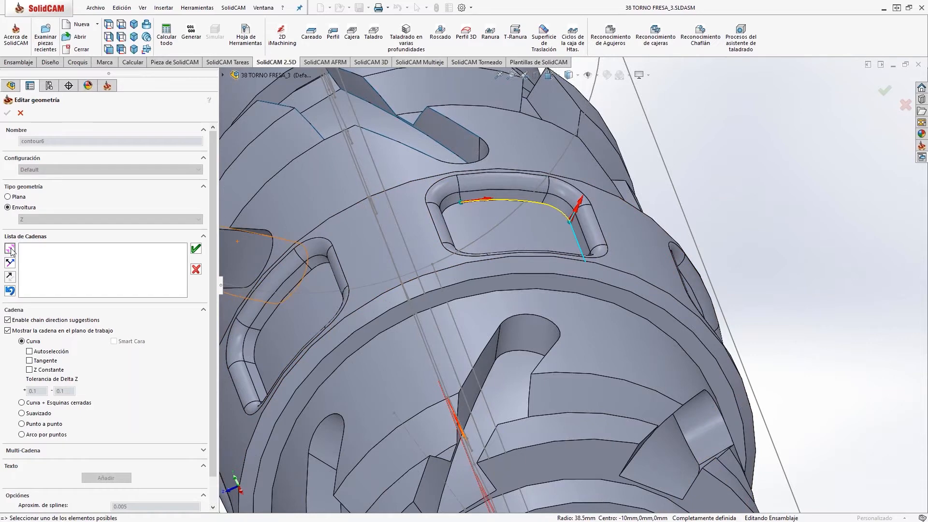
left_click(29, 361)
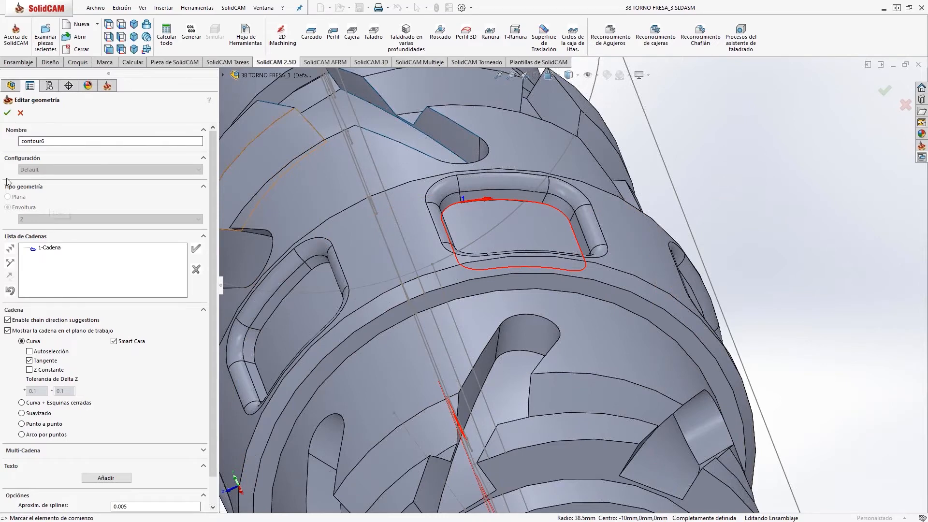
left_click(7, 114)
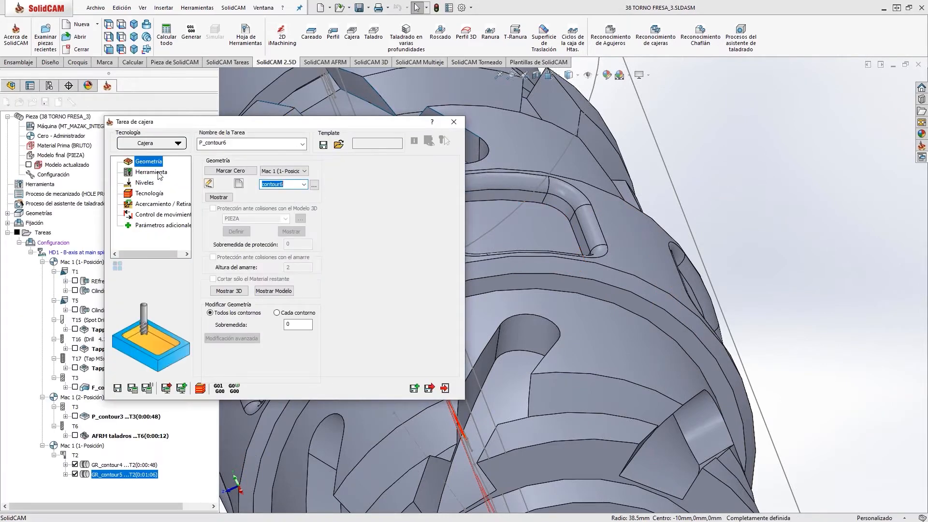
Step: Assign tool 8, the Fresa recta 4mm end mill, to the pocket operation
left_click(151, 173)
left_click(258, 310)
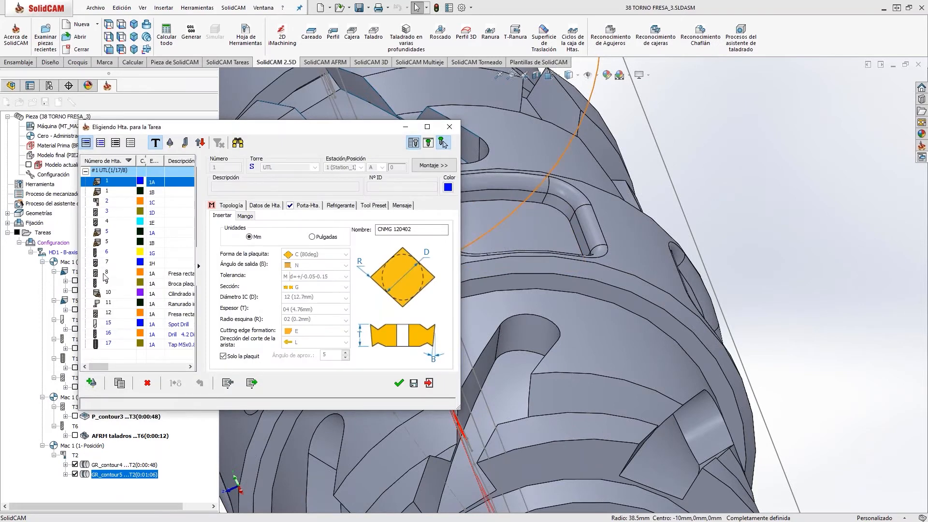
left_click(198, 266)
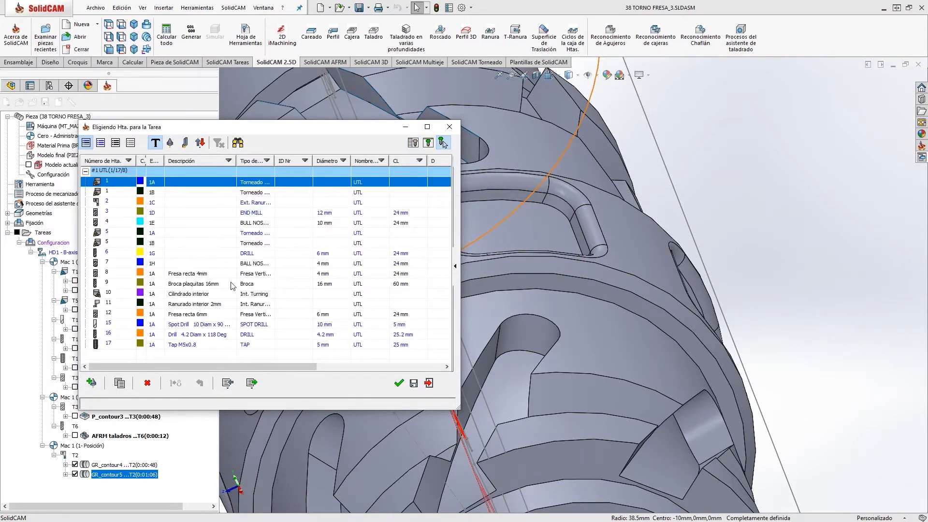
left_click(111, 274)
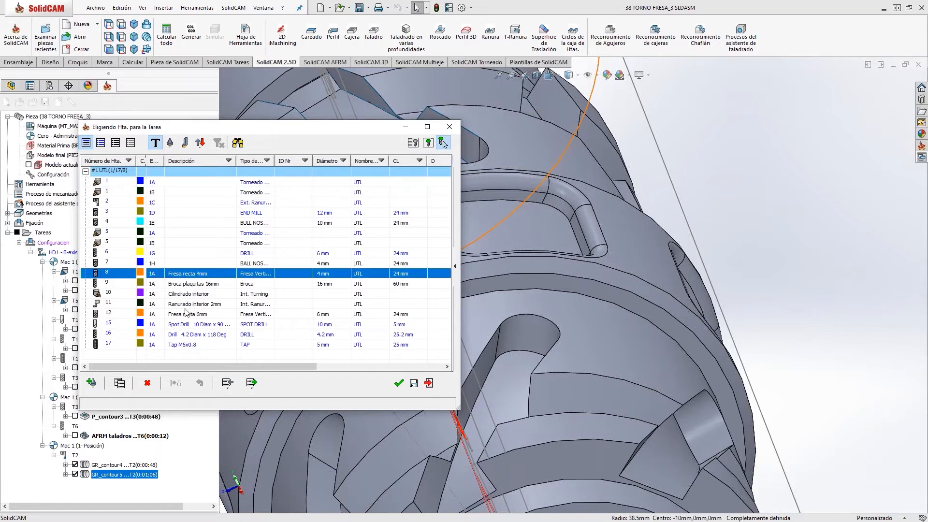
left_click(398, 384)
Step: Pick the upper level of 42.5 from the outer cylindrical surface and the pocket depth of 4 from the pocket floor
left_click(144, 183)
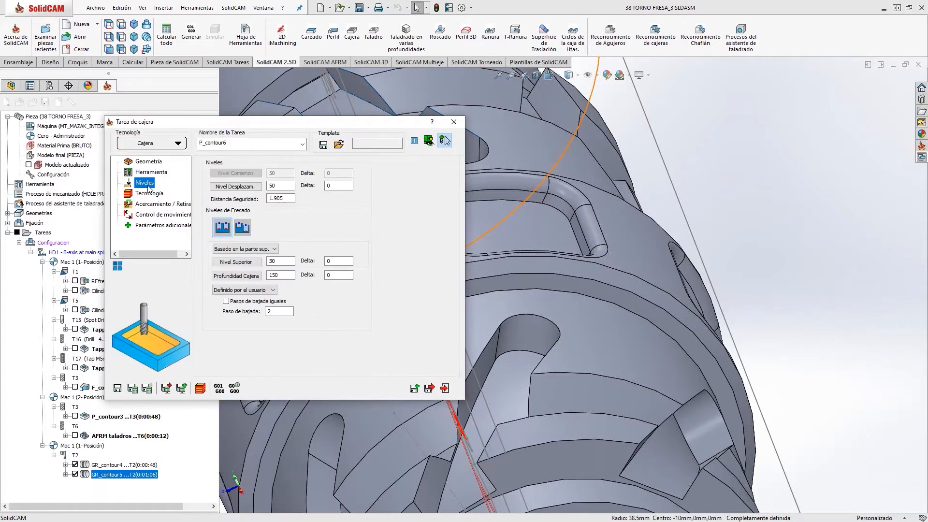
left_click(236, 261)
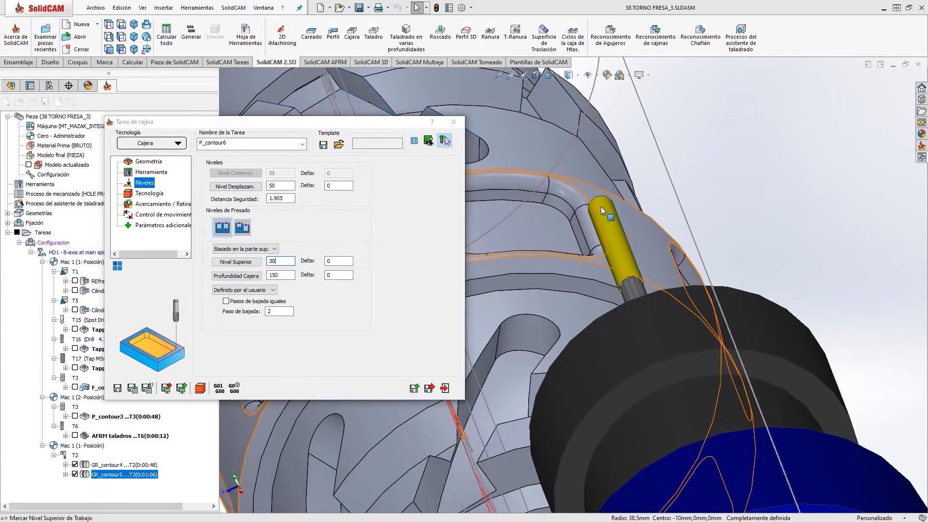
left_click(602, 207)
left_click(289, 275)
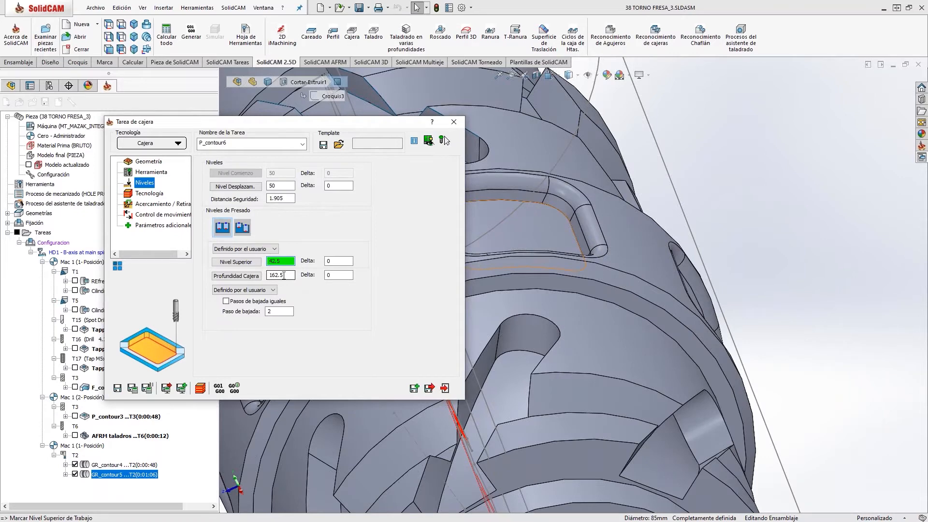
left_click(527, 237)
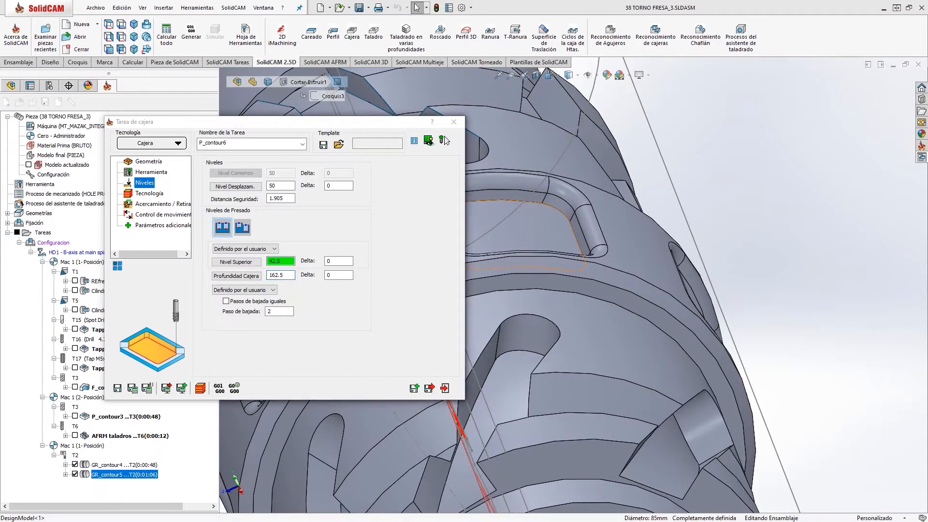
left_click(279, 277)
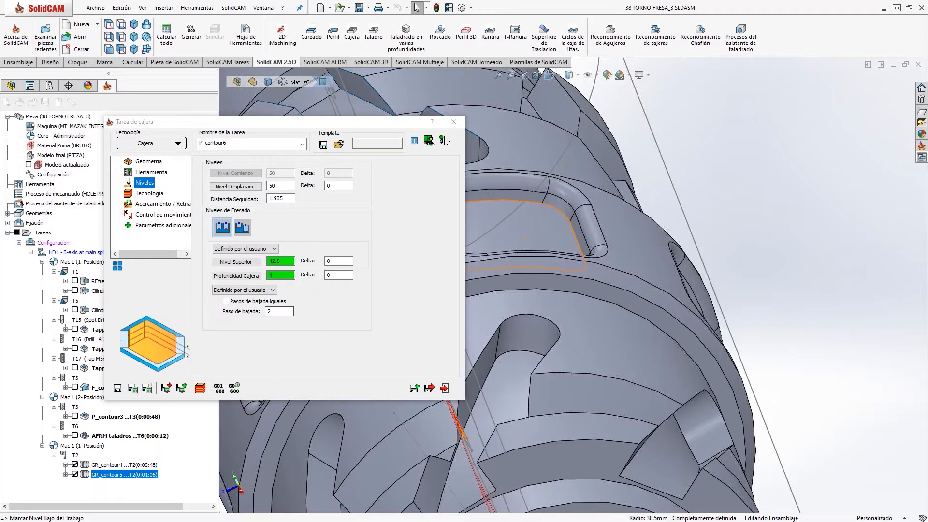
Step: Enable wall finishing for the pocket and use a helical ramp entry with an angle of 3
left_click(149, 193)
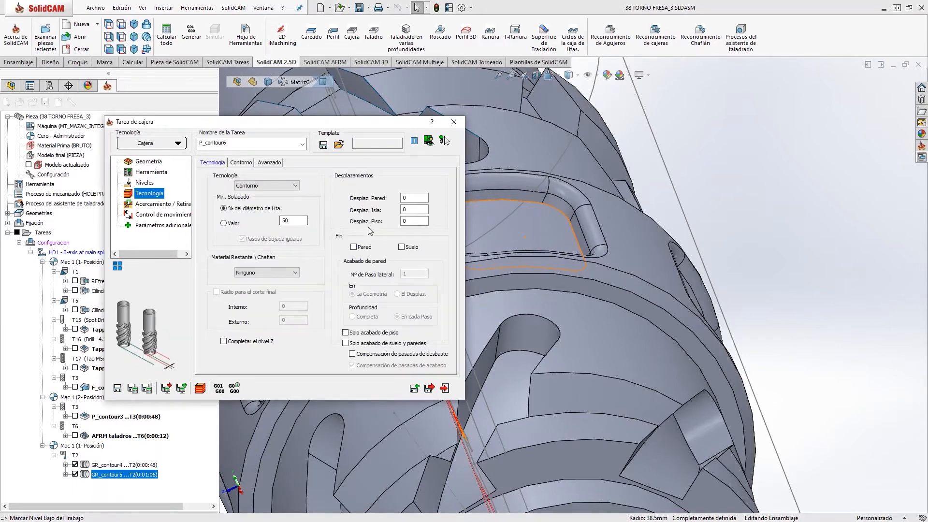
left_click(353, 247)
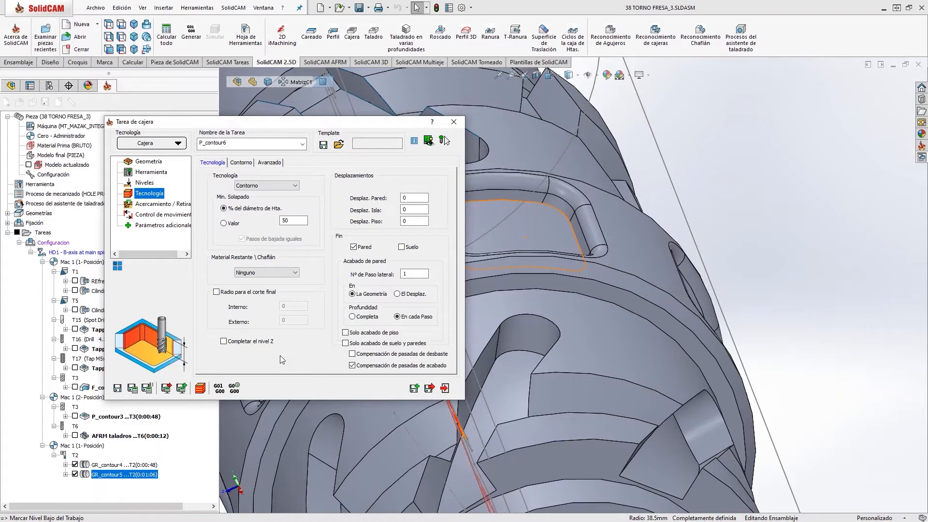
left_click(156, 206)
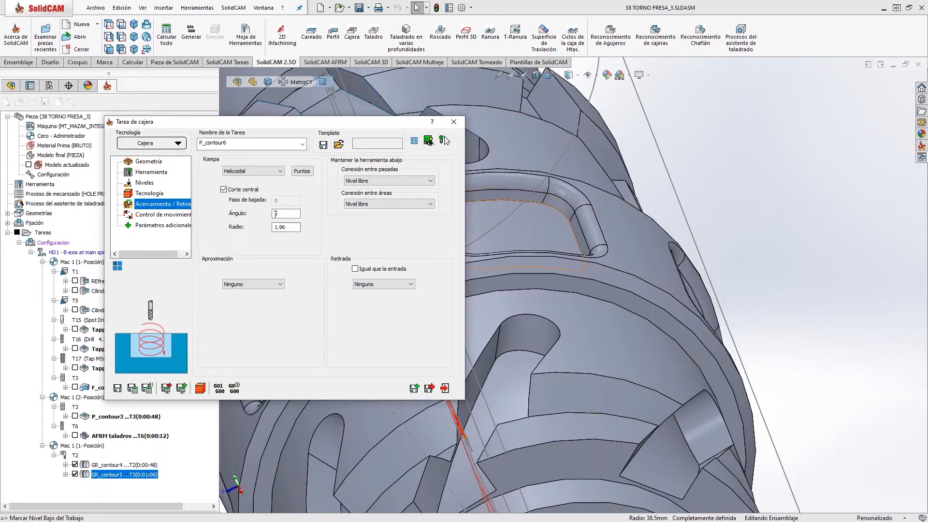
left_click_drag(284, 214, 207, 212)
Step: Save and calculate the pocket operation, inspect its helical entry and wrapped toolpath, and close it
left_click(132, 389)
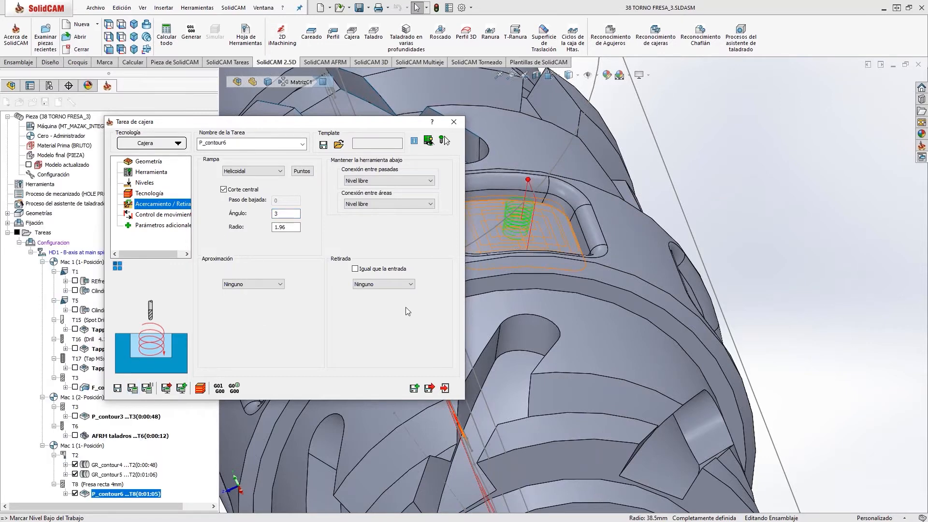
middle_click_drag(553, 278, 545, 253)
scroll(547, 257, "down", 6)
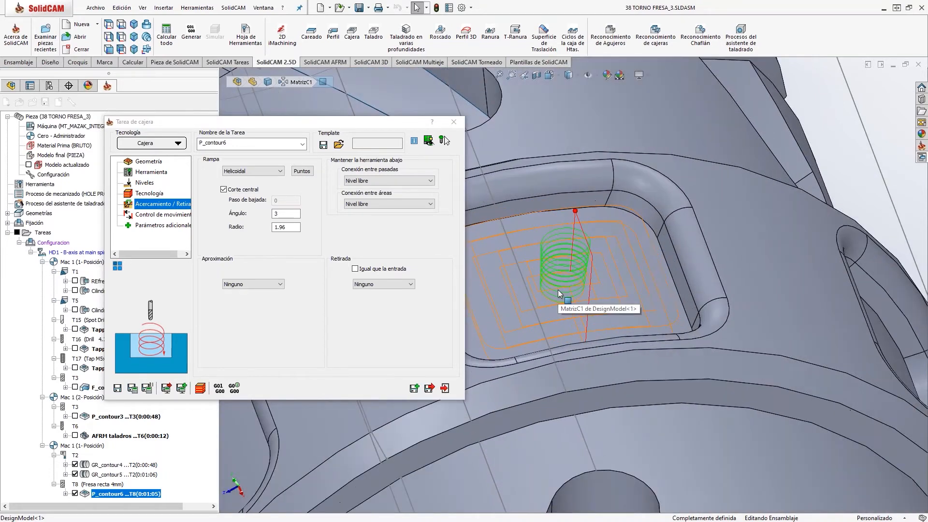
scroll(558, 289, "up", 2)
middle_click_drag(557, 289, 461, 371)
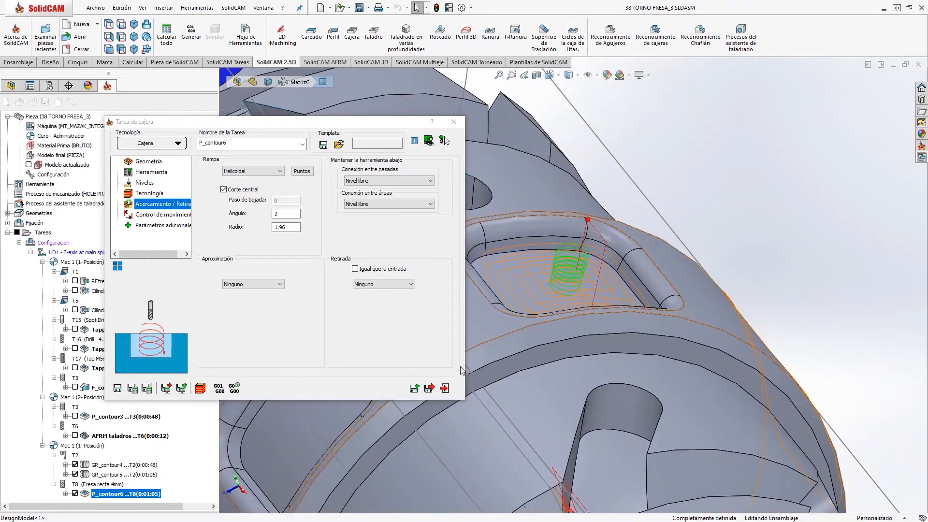
left_click(445, 388)
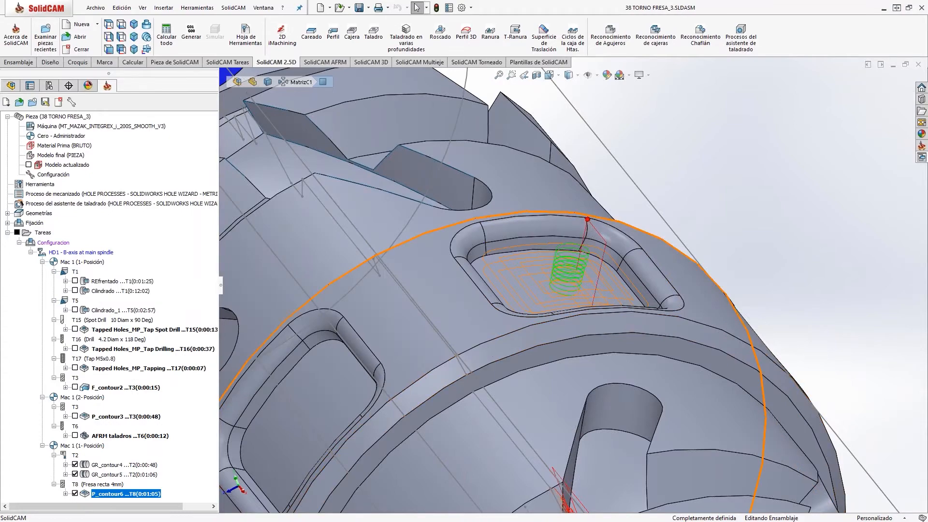
Step: Start an HSS operation that uses the Integrar entre 2 curvas technology
scroll(497, 282, "up", 4)
middle_click_drag(550, 276, 522, 309)
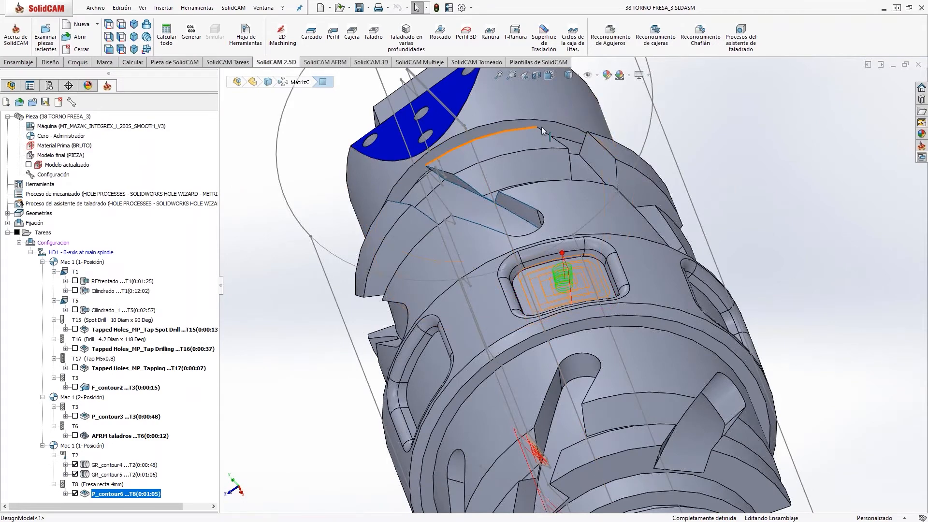
left_click(379, 63)
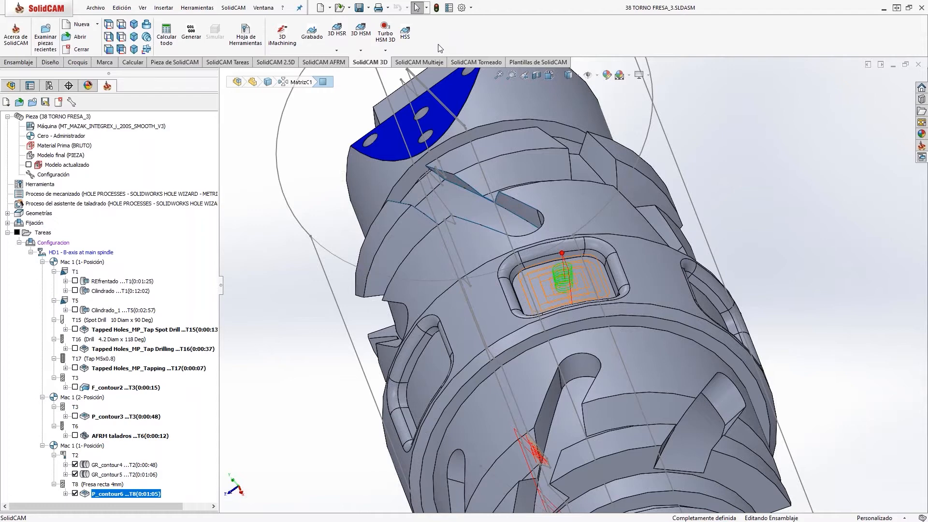
left_click(406, 33)
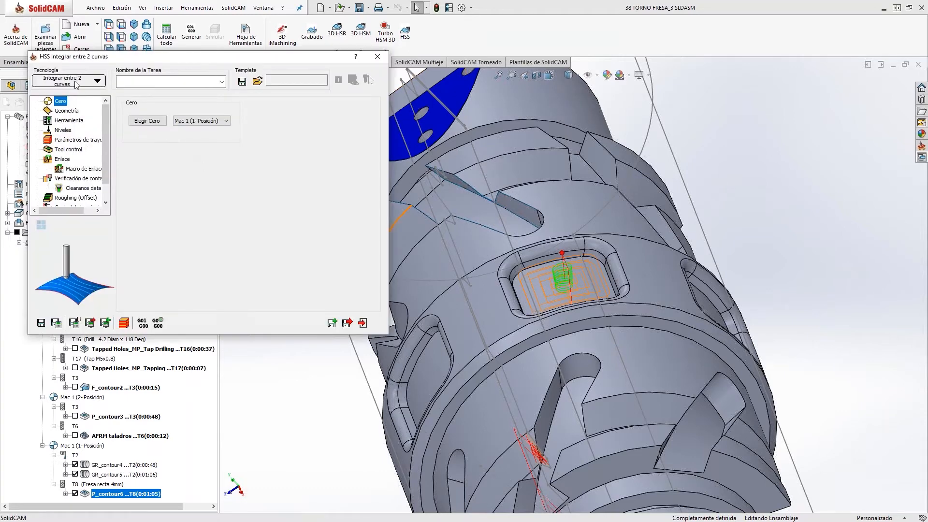
left_click(76, 84)
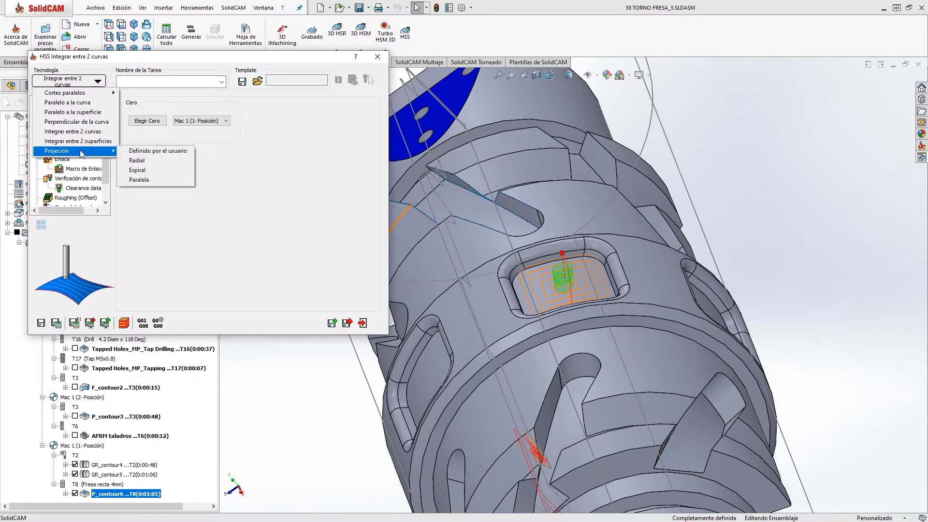
mouse_move(86, 97)
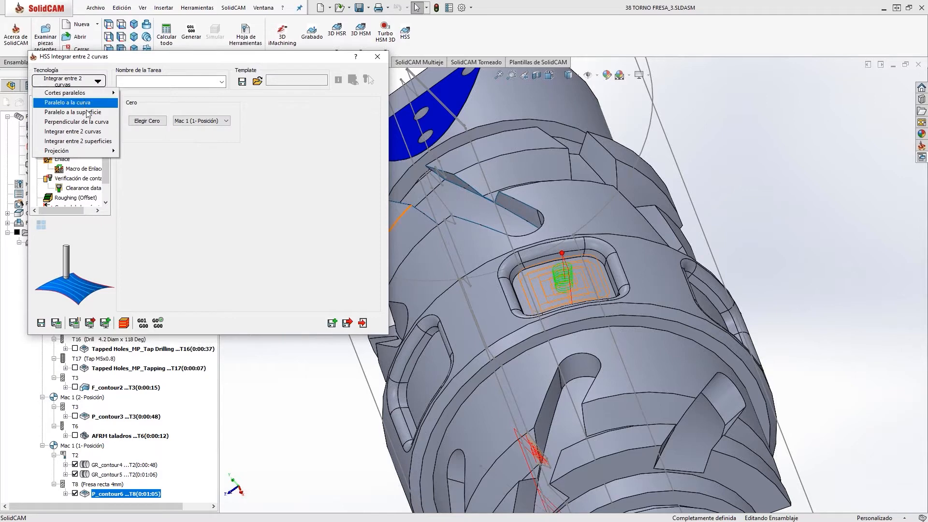
left_click(89, 133)
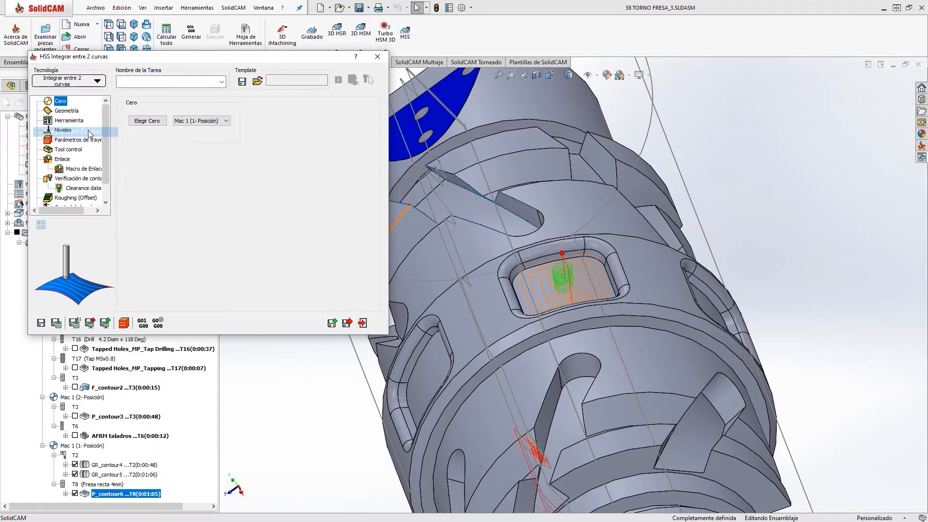
left_click(68, 111)
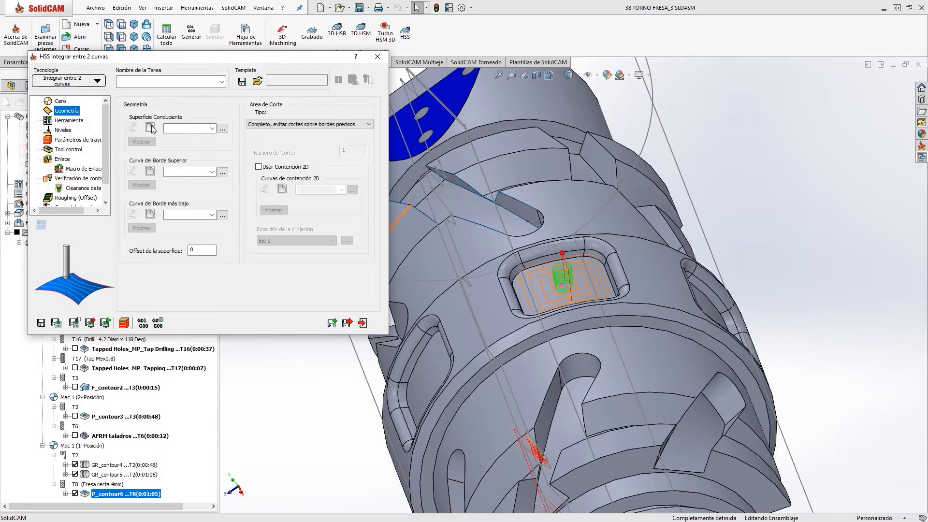
left_click(150, 128)
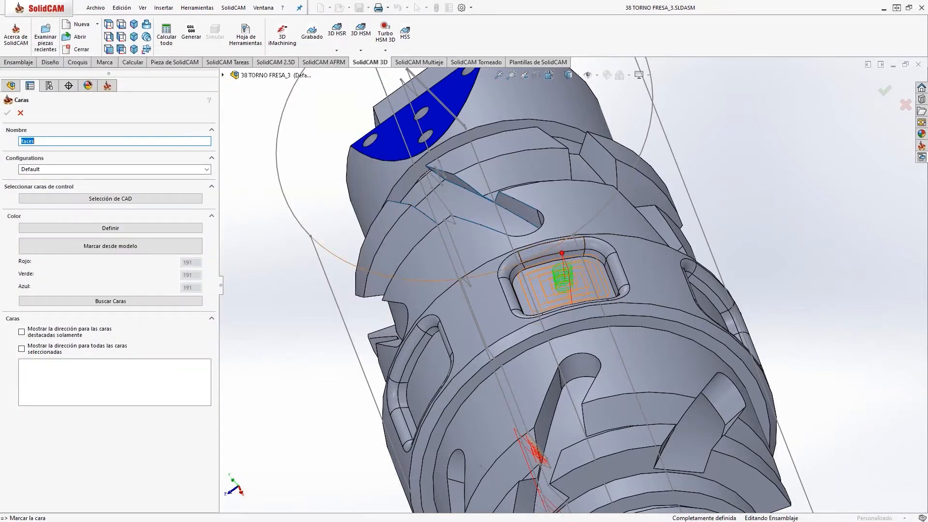
left_click(20, 113)
Step: Set the HSS operation's machining zero to Mac 1 (3- Posición) and check its orientation on the part
left_click(61, 101)
left_click(179, 122)
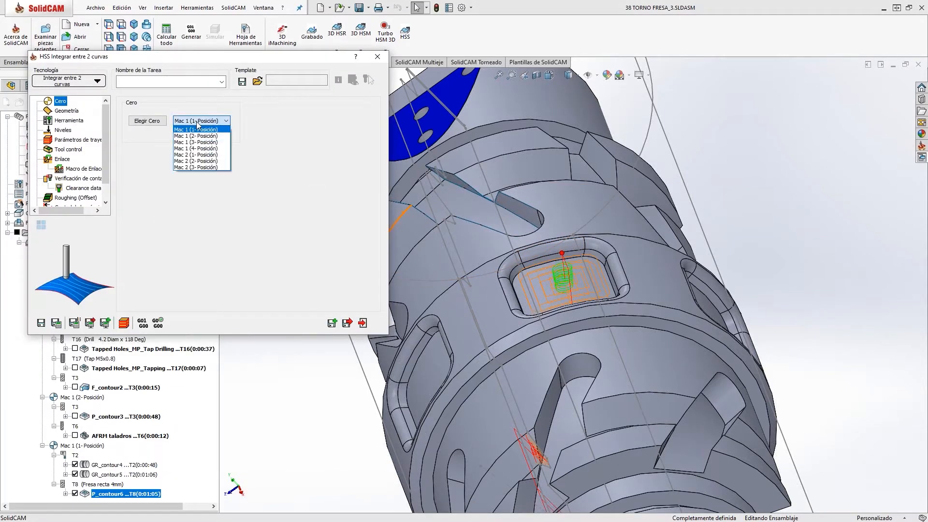
left_click(198, 142)
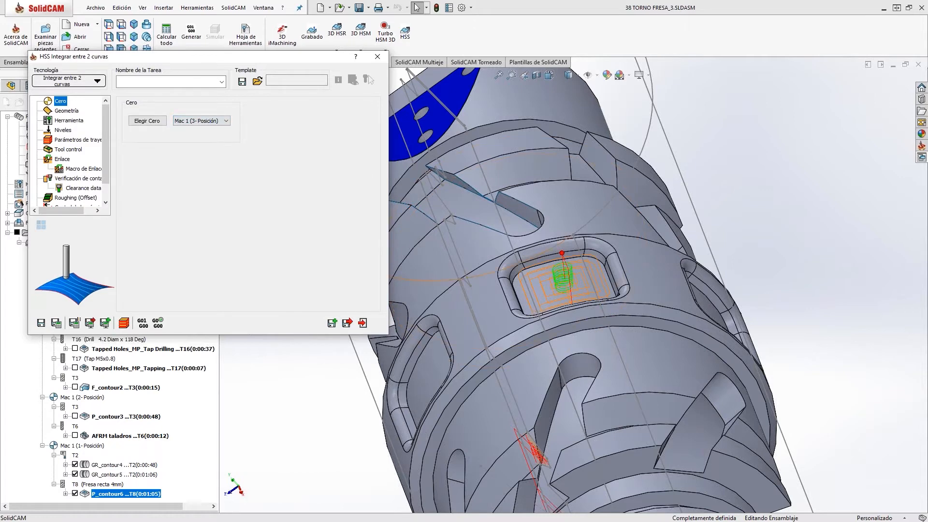
middle_click_drag(593, 359, 583, 290)
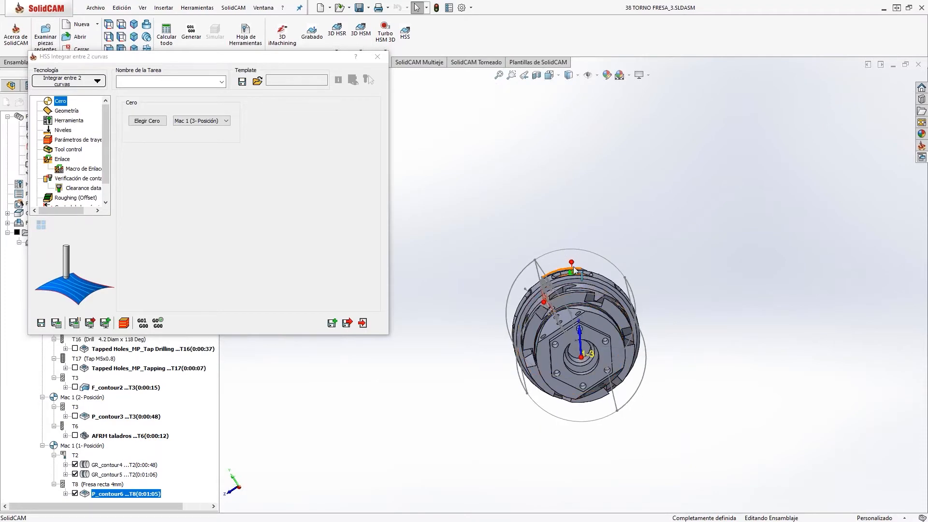
scroll(576, 310, "down", 5)
middle_click_drag(570, 310, 593, 341)
scroll(592, 340, "down", 4)
key("f")
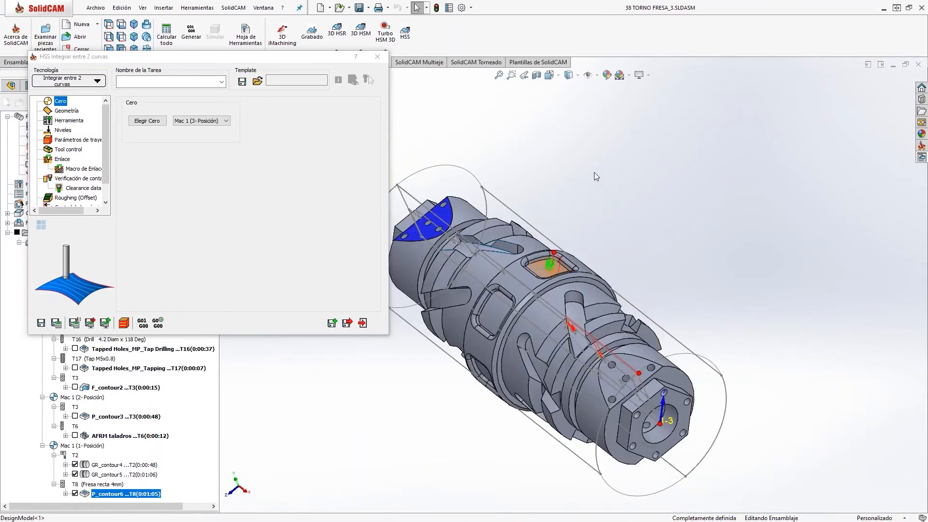
middle_click_drag(558, 266, 525, 305)
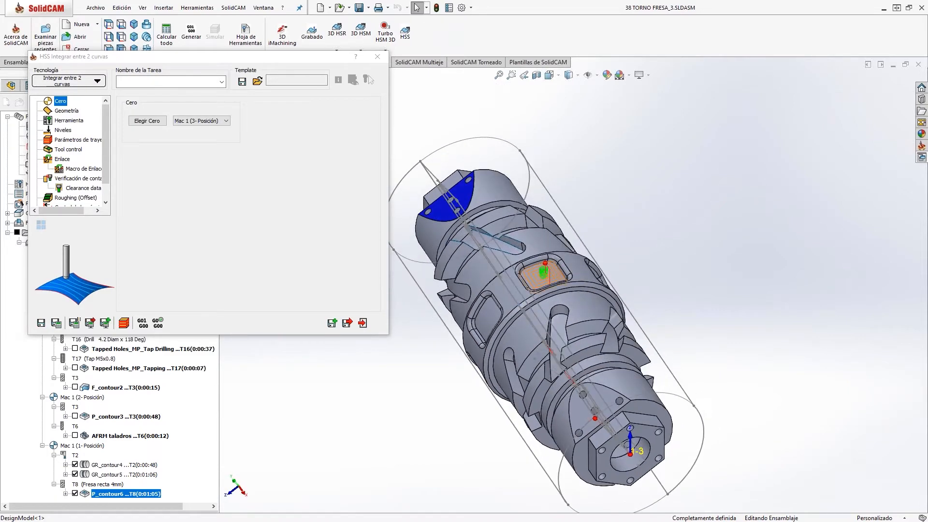
Step: Define the drive surface from the eight rounded faces around the rim of the wrapped pocket
left_click(73, 111)
left_click(151, 128)
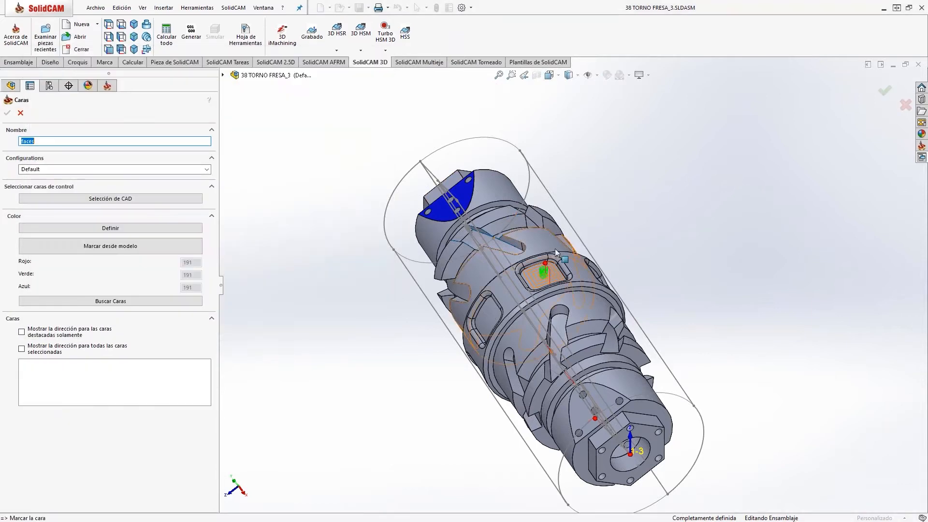
scroll(549, 293, "down", 10)
left_click(596, 264)
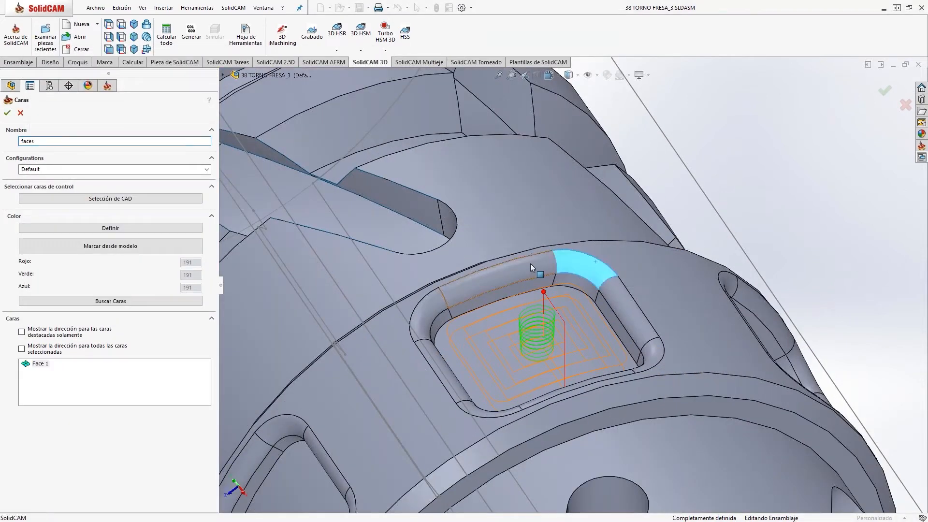
left_click(529, 263)
left_click(431, 309)
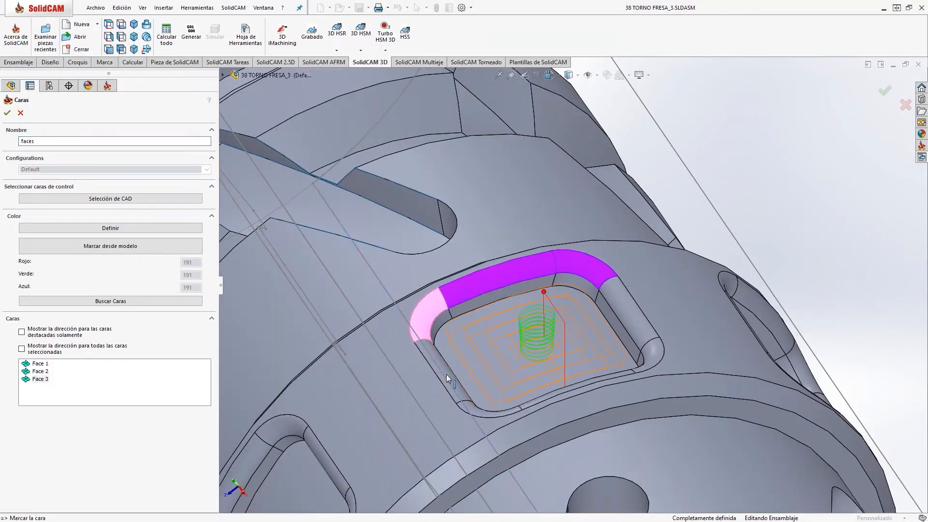
left_click(439, 369)
left_click(474, 410)
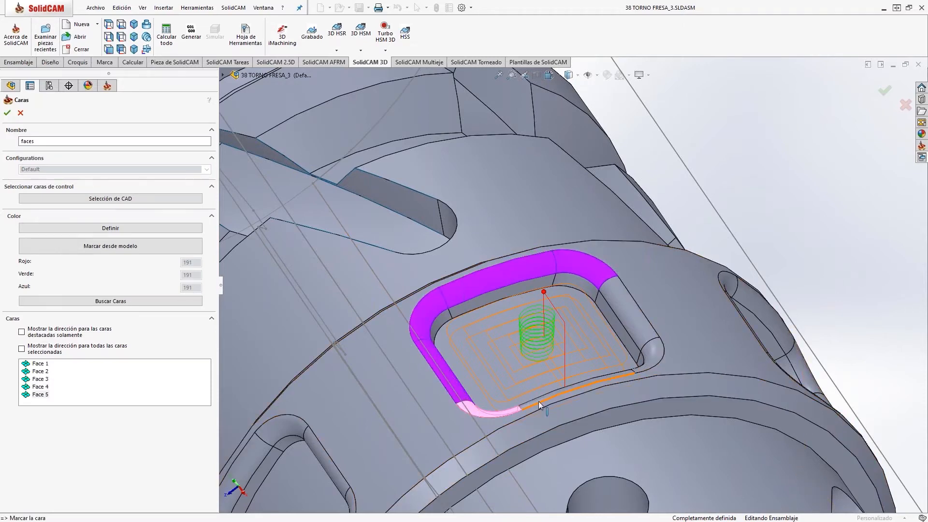
left_click(577, 387)
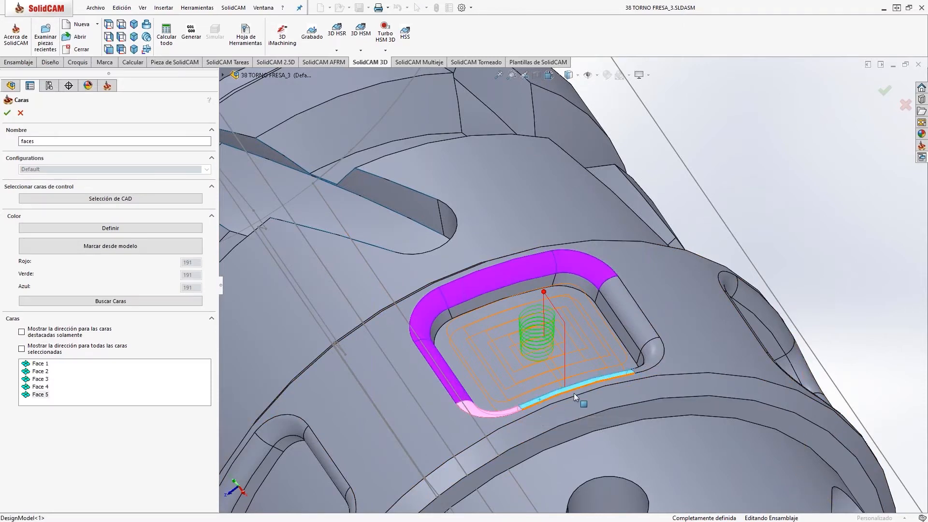
left_click(658, 347)
left_click(638, 324)
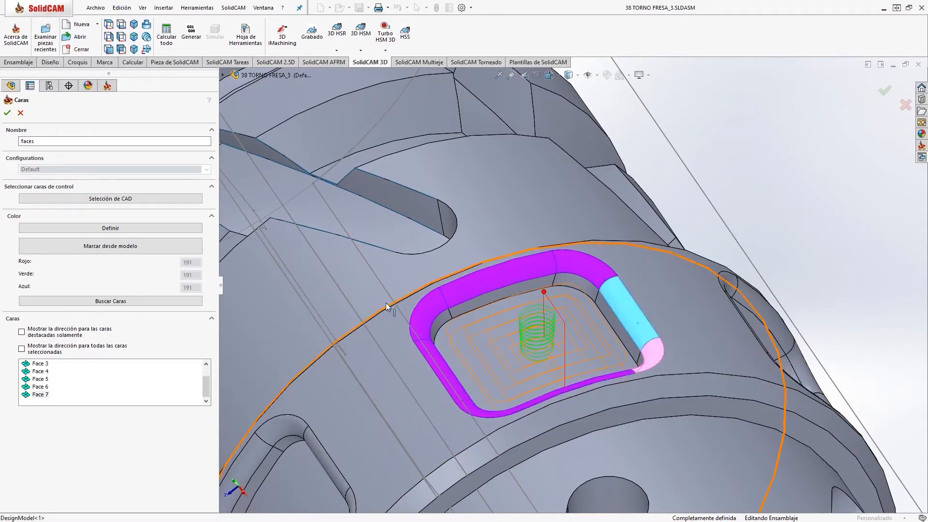
left_click(8, 113)
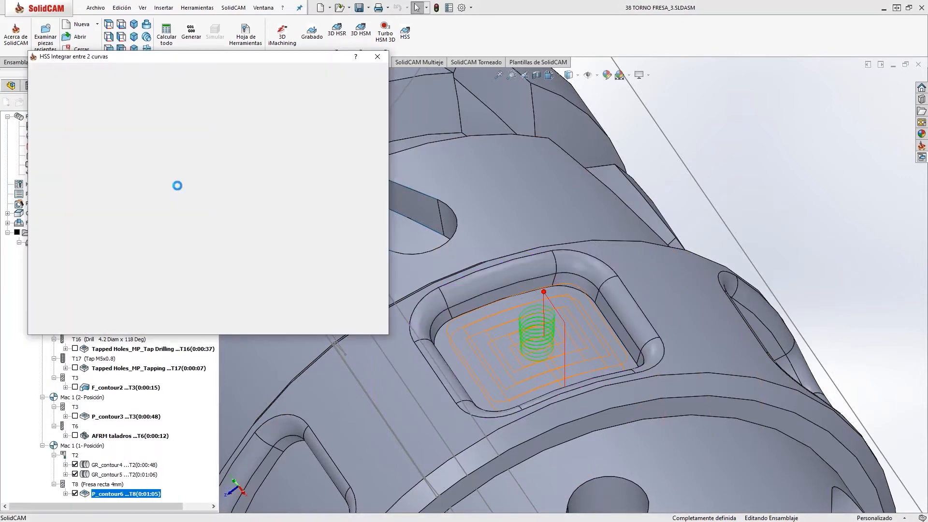
Step: Define the upper edge curve as a tangent chain along the outer edge of the pocket's rounded rim
left_click(150, 170)
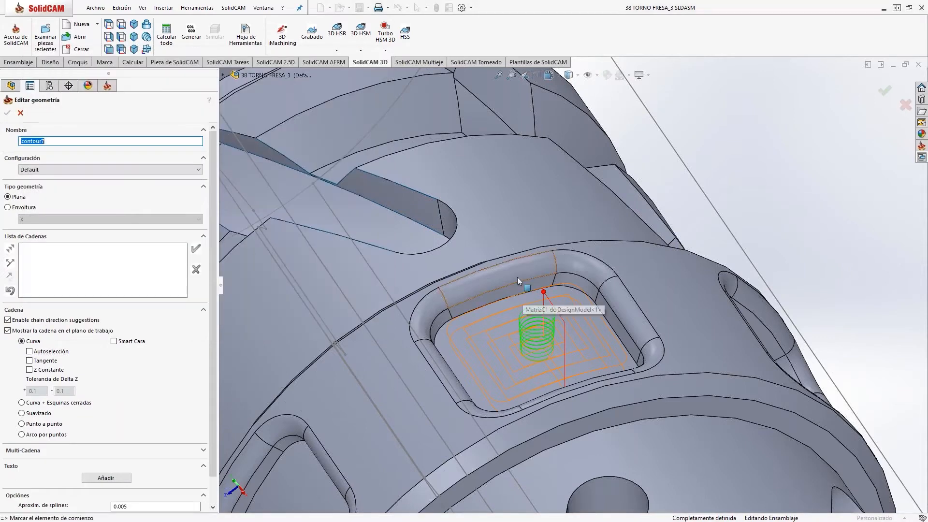
left_click(535, 254)
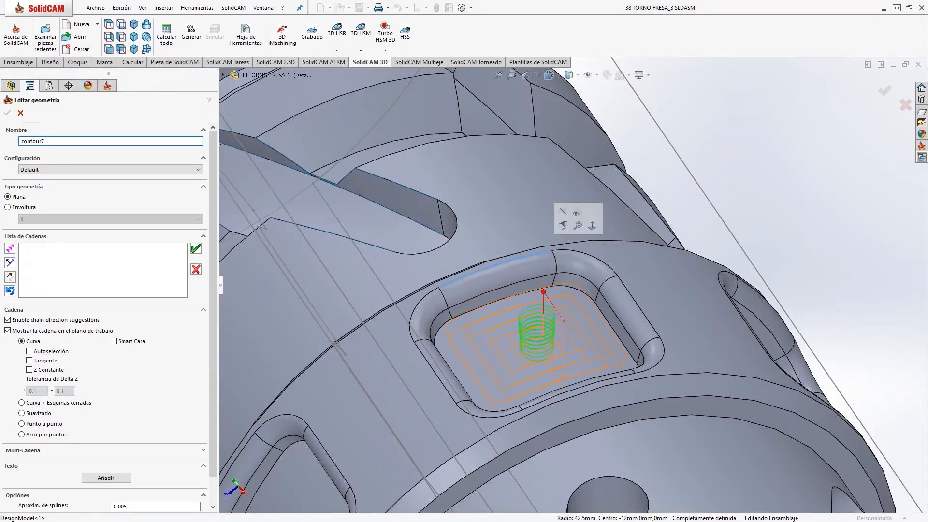
left_click(30, 361)
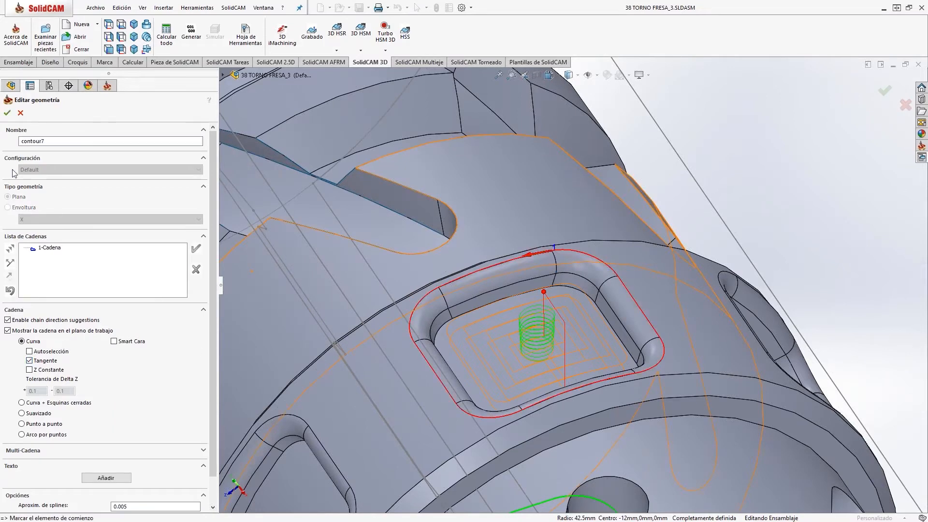
left_click(7, 112)
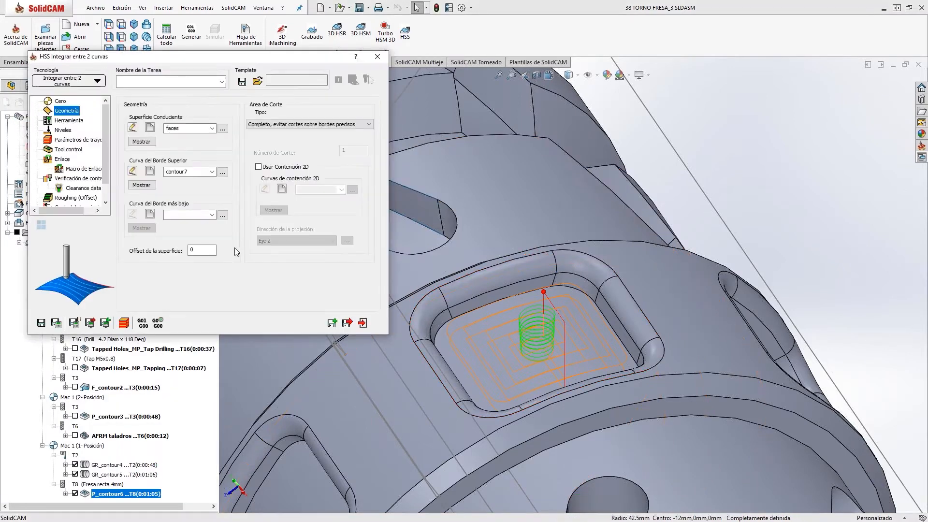
Step: Define the lower edge curve as a tangent chain along the inner edge of the pocket's rounded rim
left_click(150, 214)
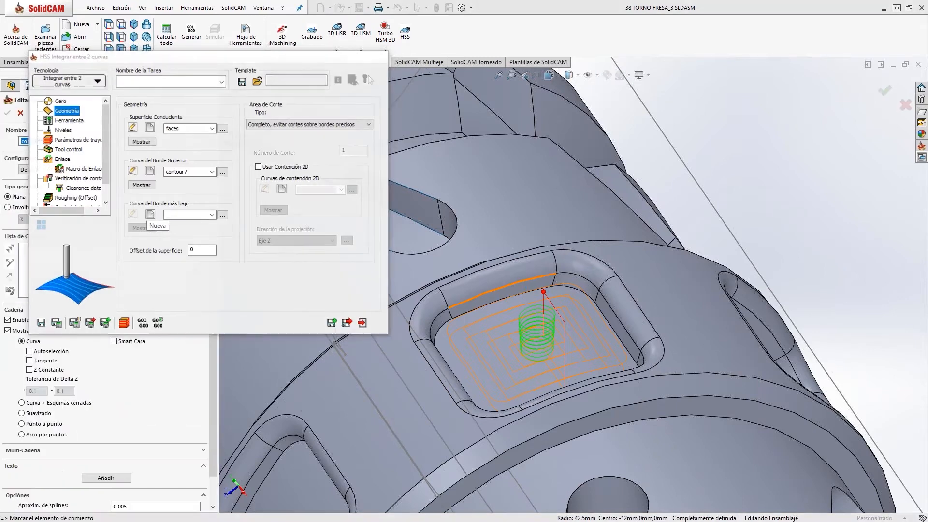
left_click(535, 279)
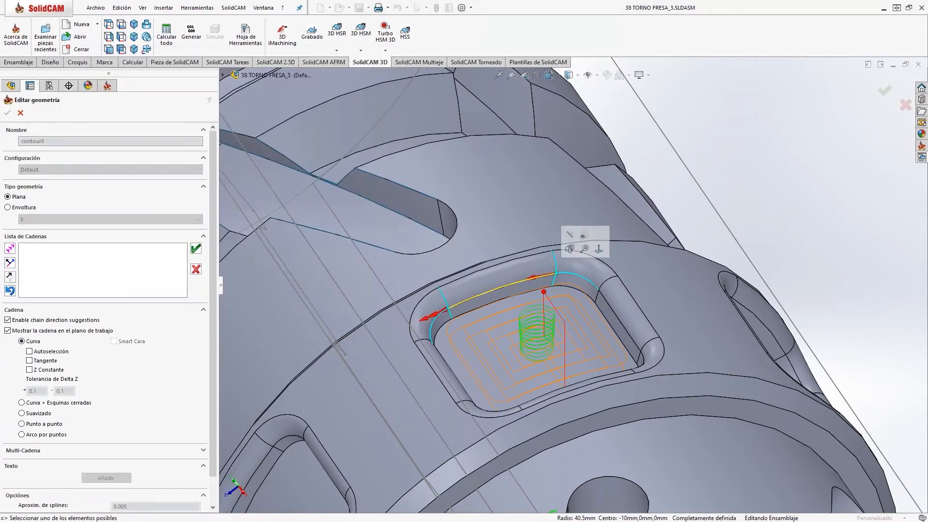
left_click(48, 360)
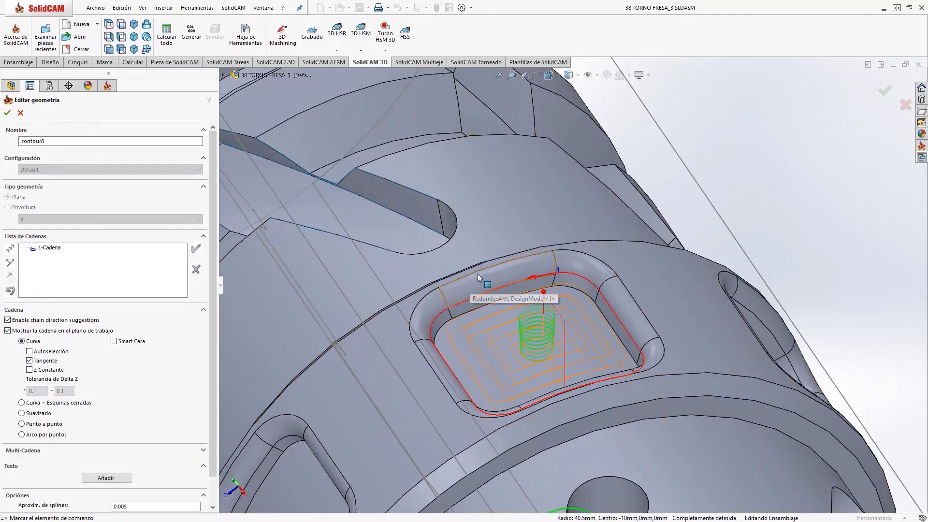
left_click(7, 113)
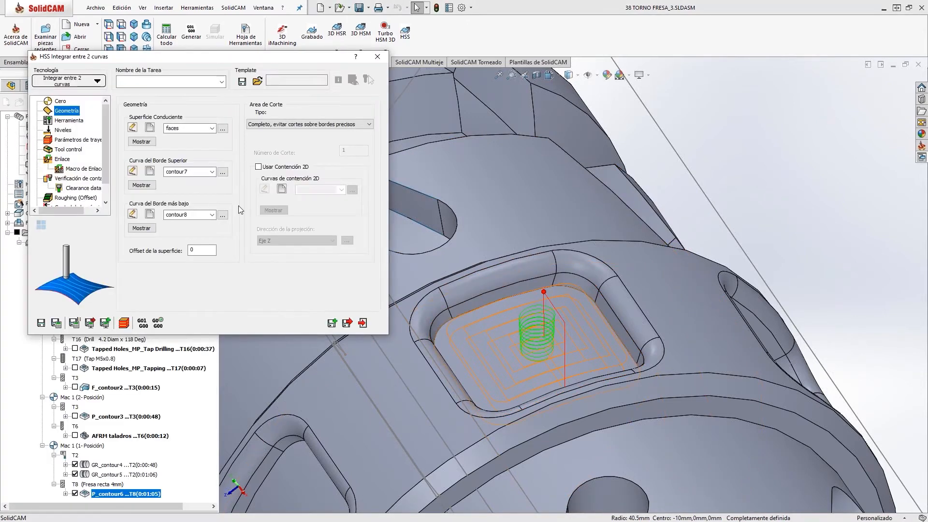
Step: Assign tool number 7, the 4 mm ball nose mill with 2 mm corner radius, to the operation
left_click(70, 120)
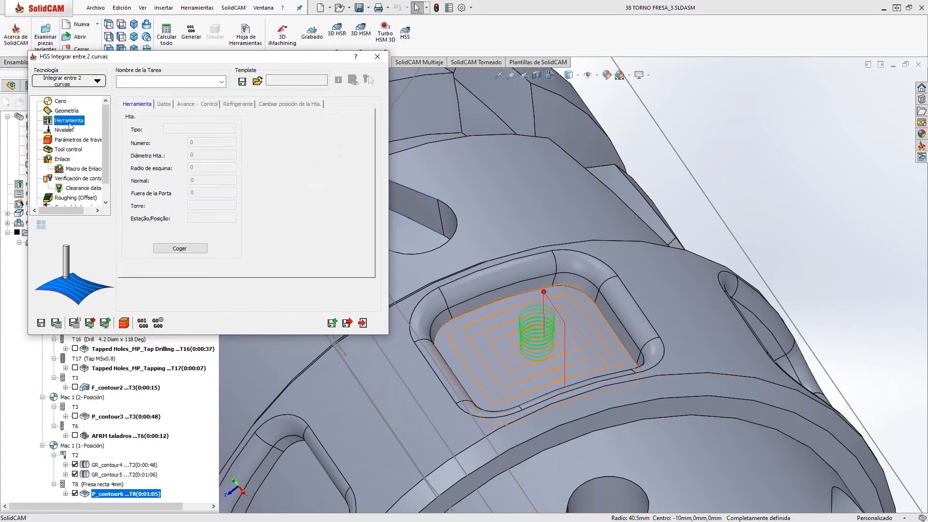
left_click(172, 248)
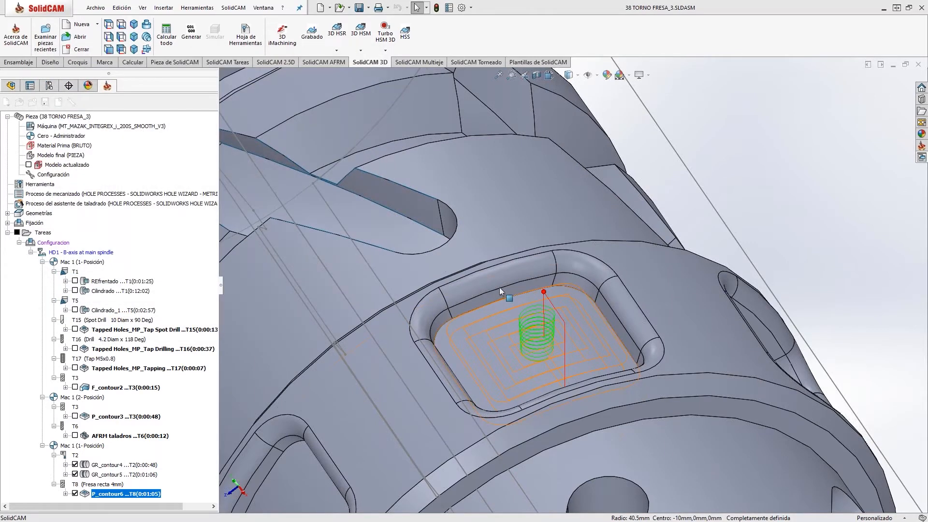
scroll(481, 288, "down", 2)
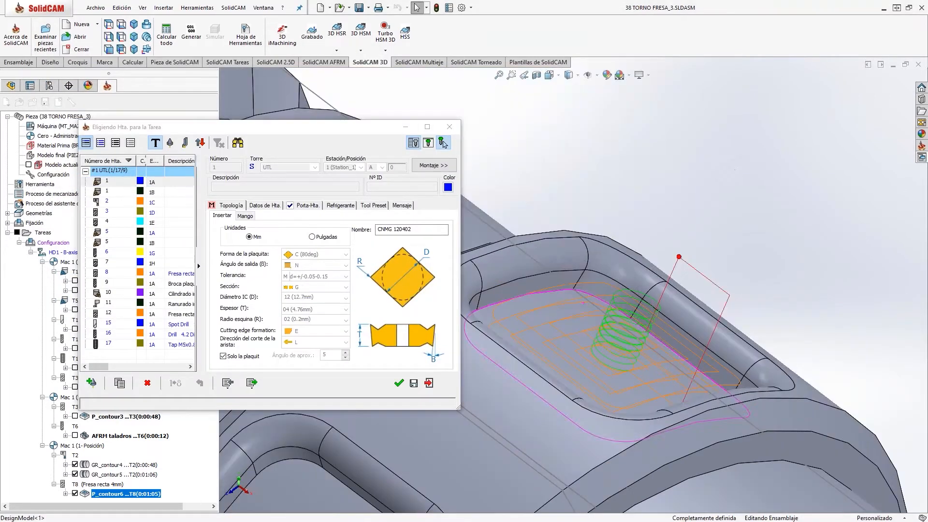
left_click(107, 252)
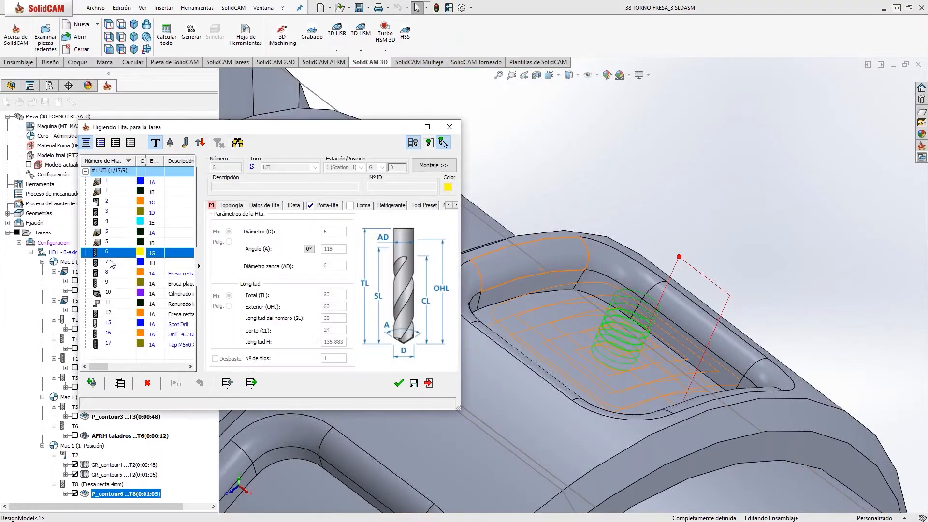
left_click(112, 263)
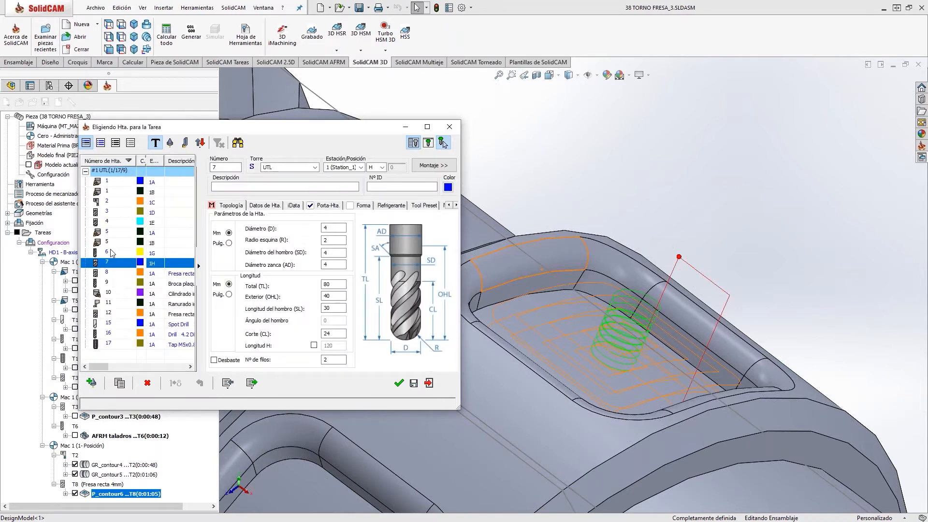
left_click(113, 224)
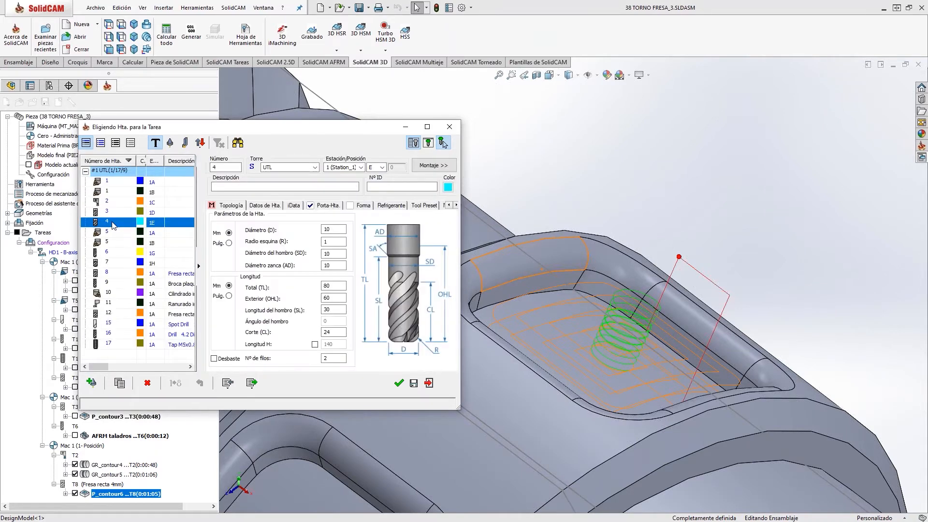
left_click(112, 264)
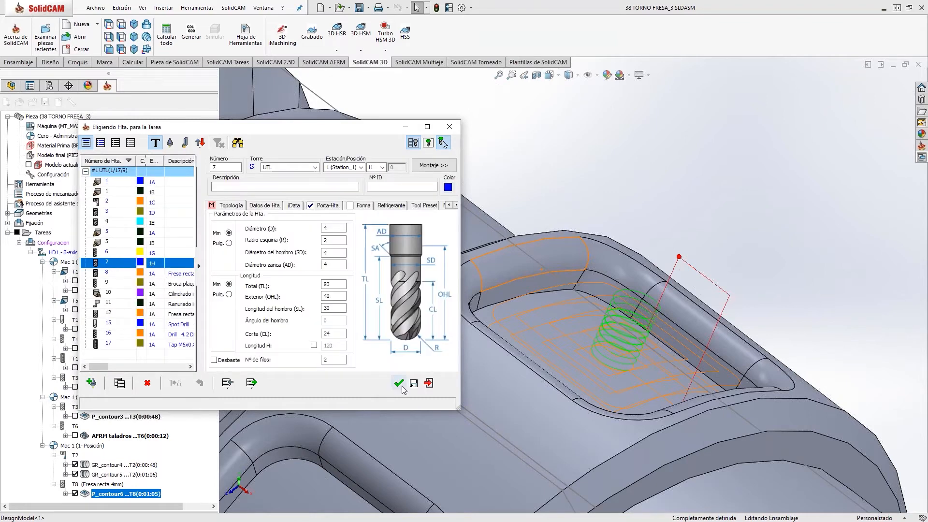
left_click(399, 384)
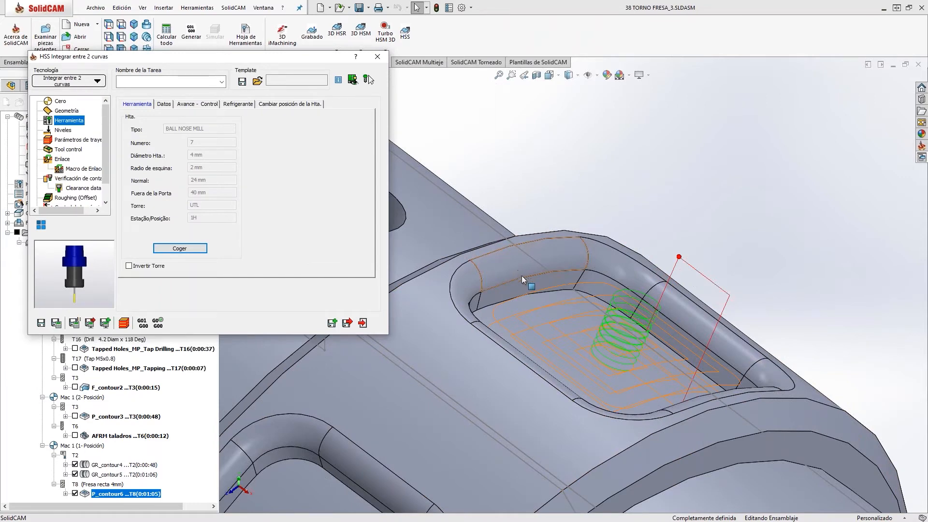
Step: Enable the first collision check and define the pocket's floor face as its check surface
scroll(491, 335, "up", 3)
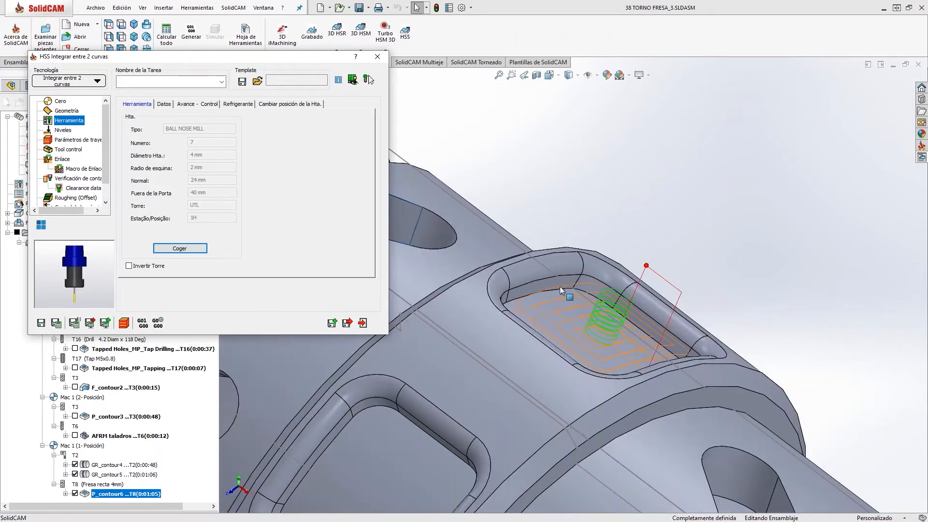
scroll(560, 286, "down", 4)
scroll(546, 333, "up", 2)
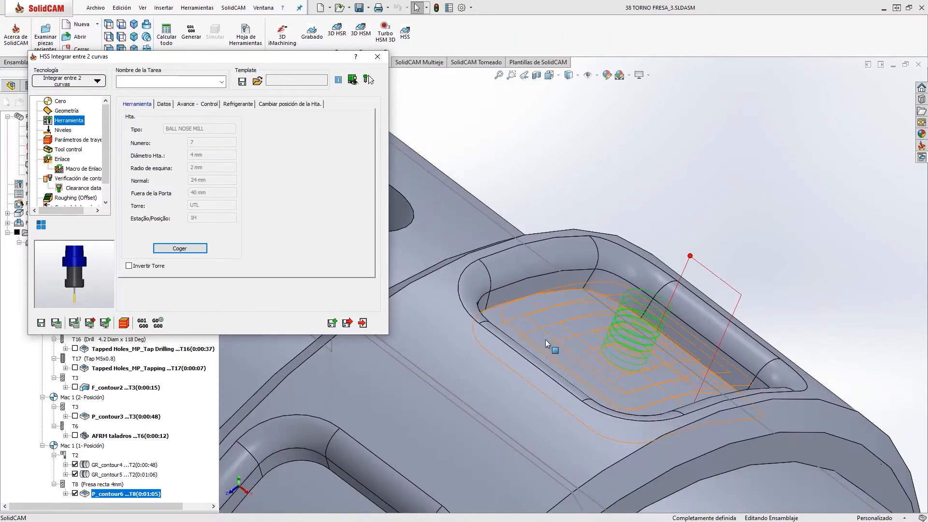
left_click(69, 179)
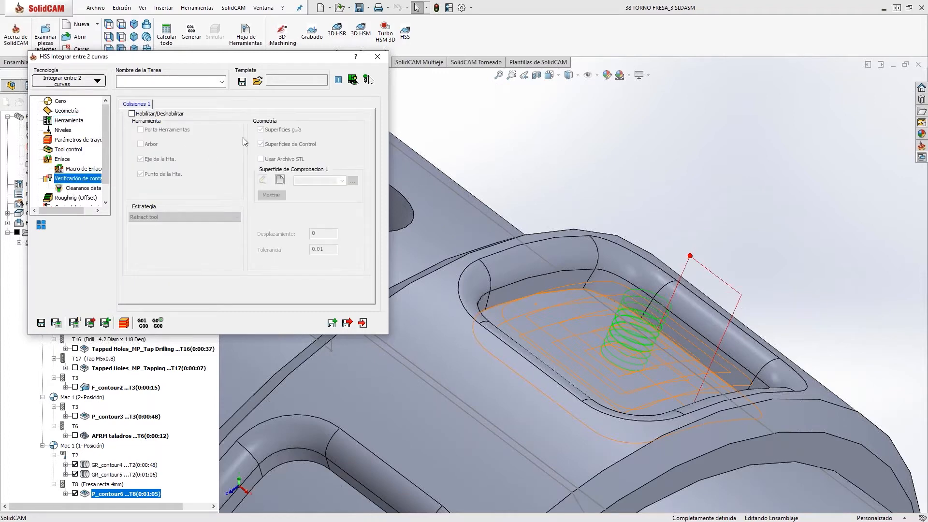
left_click(154, 115)
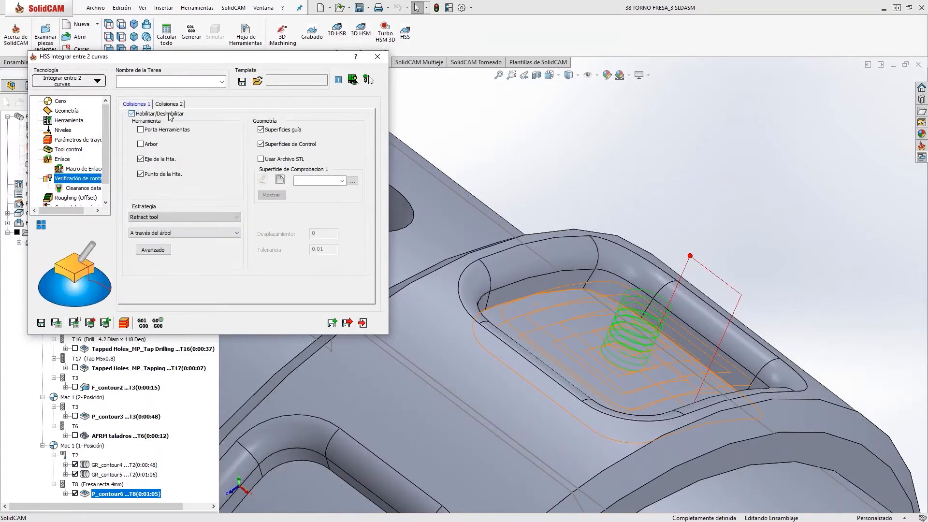
left_click(280, 180)
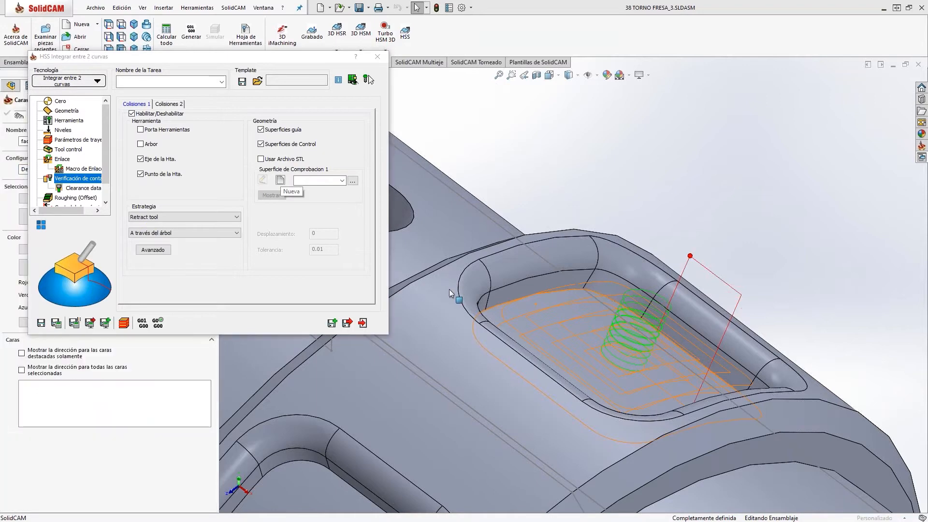
left_click(535, 304)
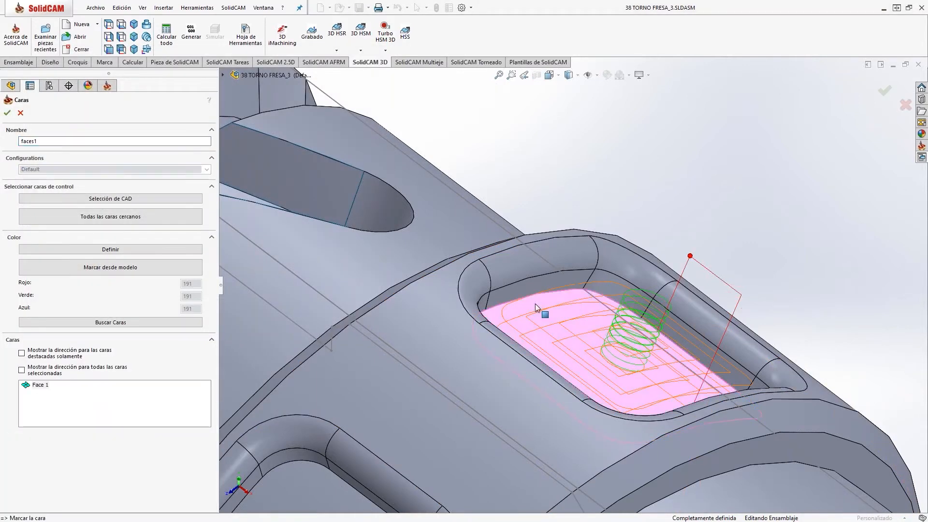
left_click(7, 113)
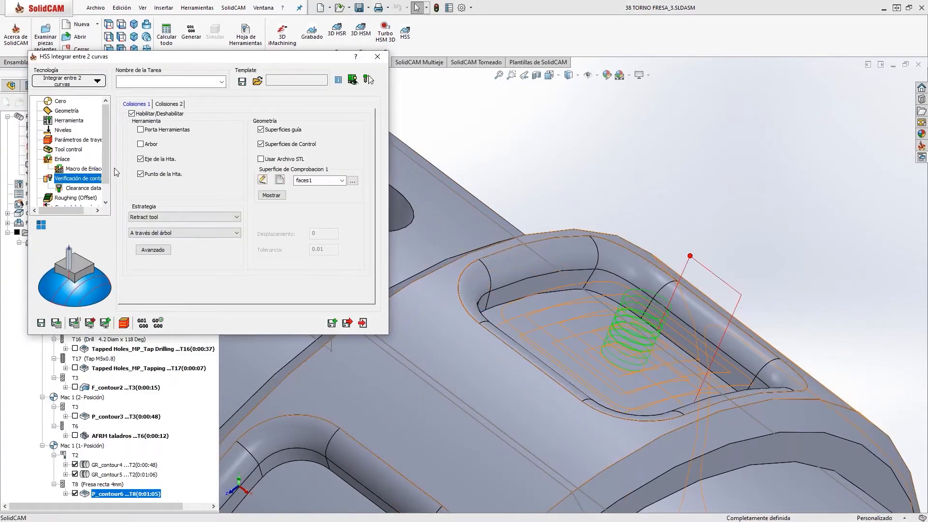
Step: Set the toolpath's maximum side step to 0.2 and its cutting method to Espiral with the step inverted
left_click(72, 140)
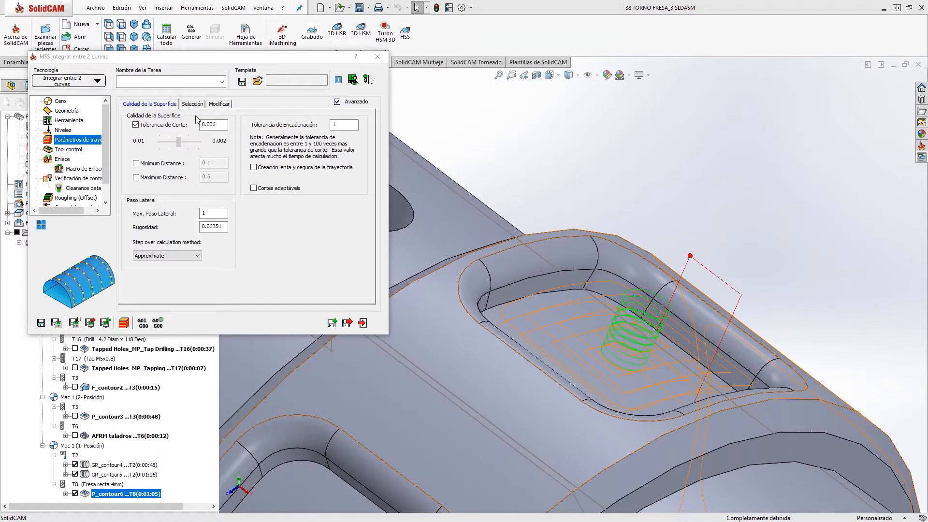
left_click(213, 213)
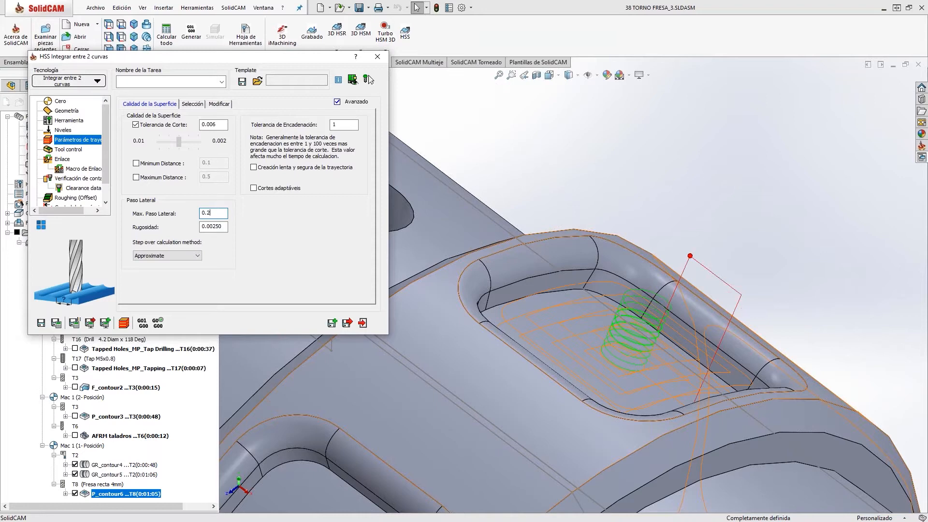
left_click(192, 104)
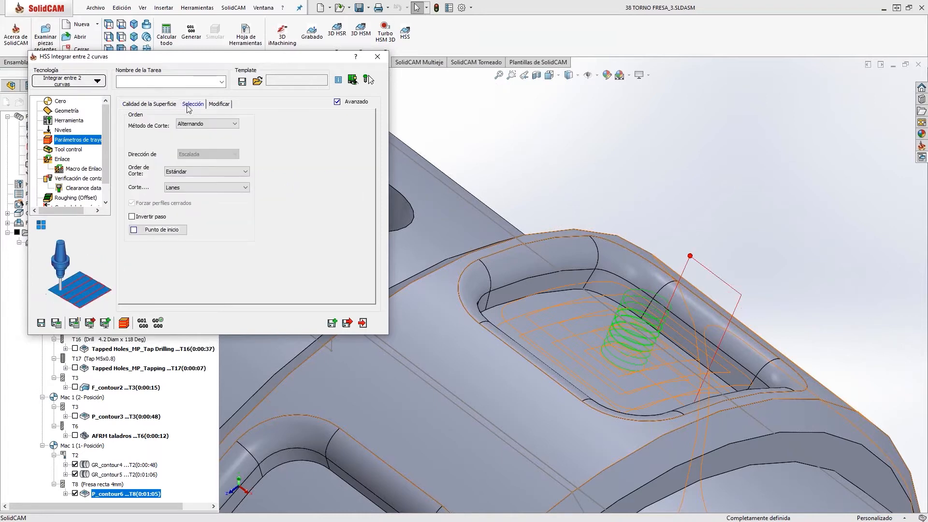
left_click(216, 124)
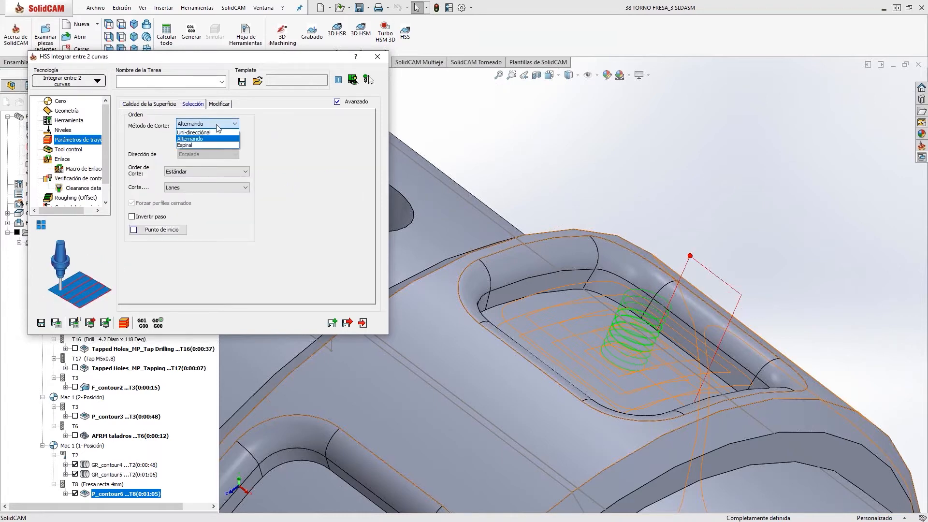
left_click(202, 146)
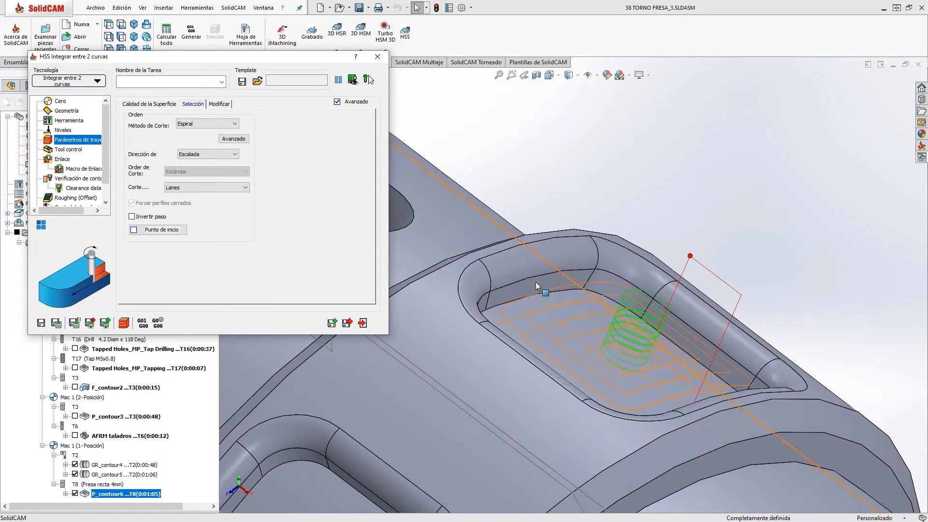
mouse_move(149, 220)
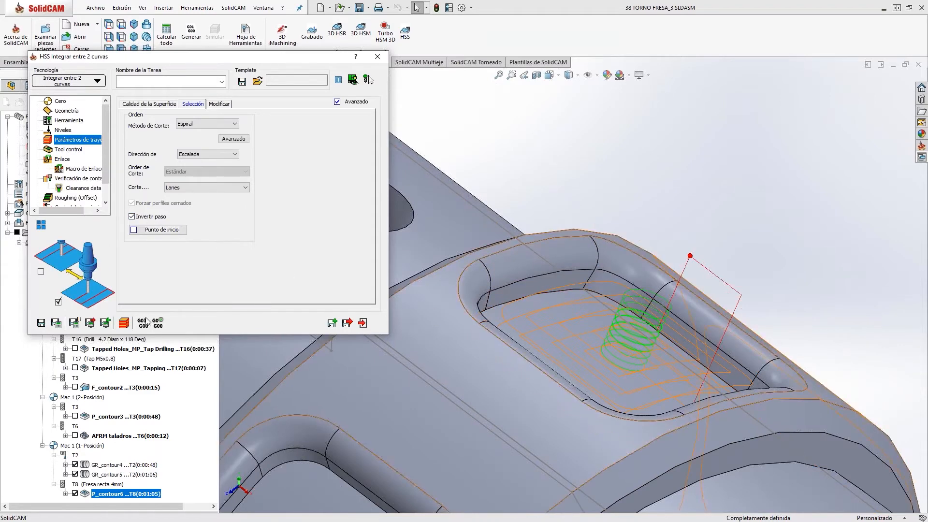
Step: Save and calculate the operation, and inspect the resulting toolpath around the pocket walls
left_click(57, 323)
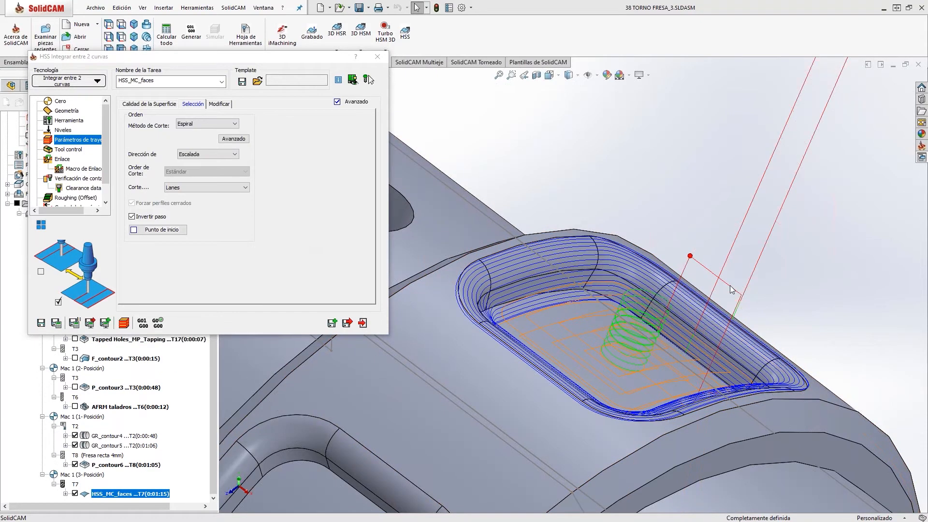
scroll(729, 289, "up", 2)
middle_click_drag(718, 315, 669, 316)
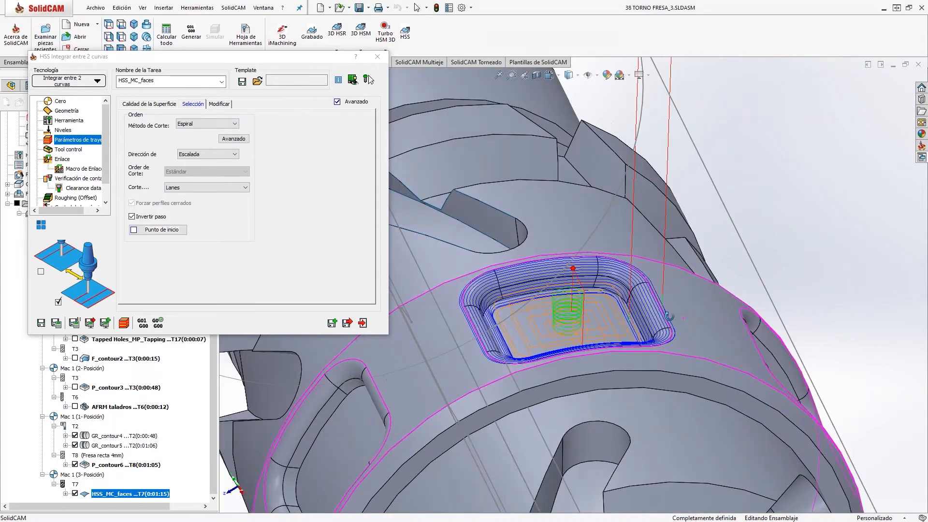
scroll(669, 316, "up", 4)
scroll(578, 285, "down", 5)
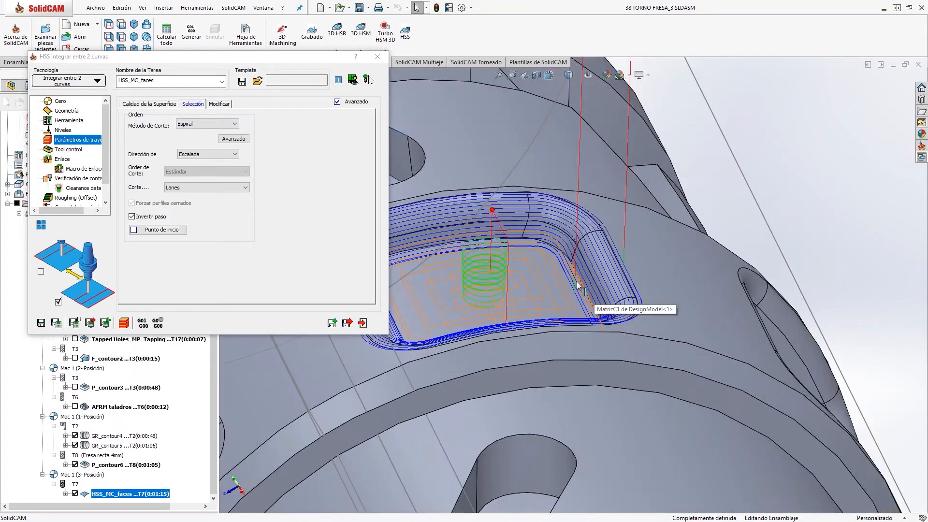
Step: Hide the toolpaths of P_contour6, GR_contour5 and GR_contour4, and exit the HSS operation
left_click(75, 464)
left_click(75, 445)
left_click(75, 436)
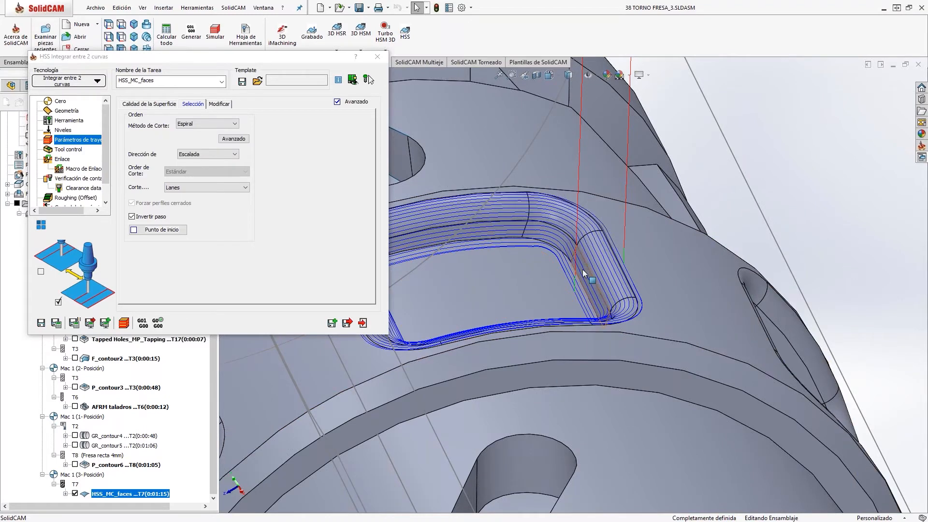
scroll(582, 269, "up", 4)
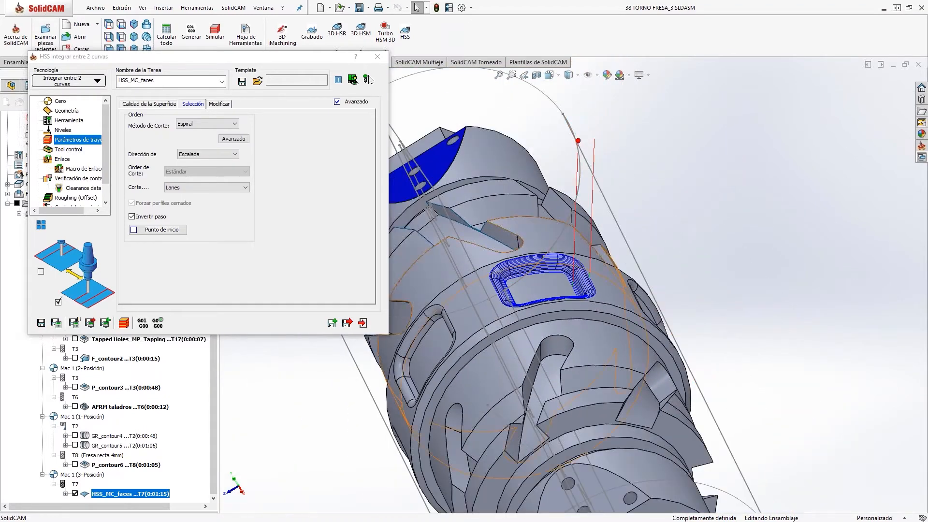
scroll(545, 289, "down", 3)
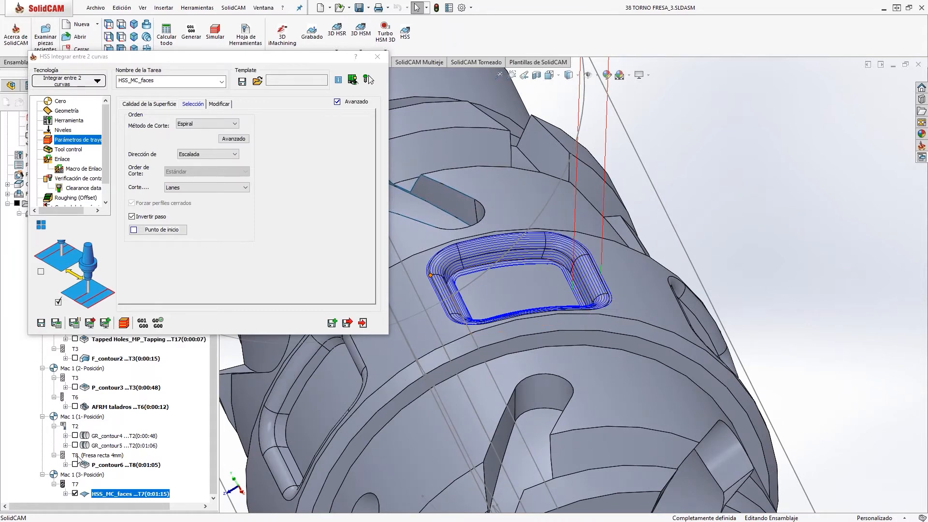
left_click(363, 323)
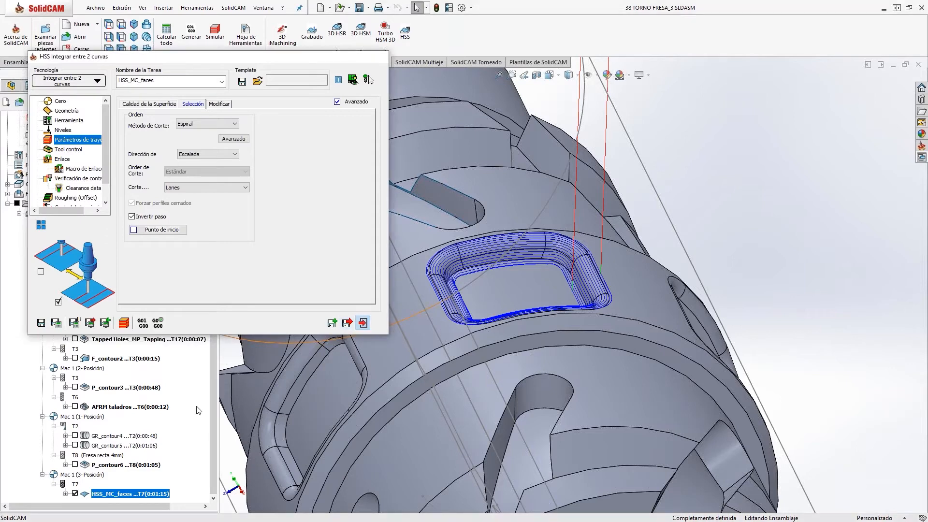
Step: Open the simulation of the P_contour6 and HSS_MC_faces tasks together in solid verification mode
left_click(89, 467, "ctrl")
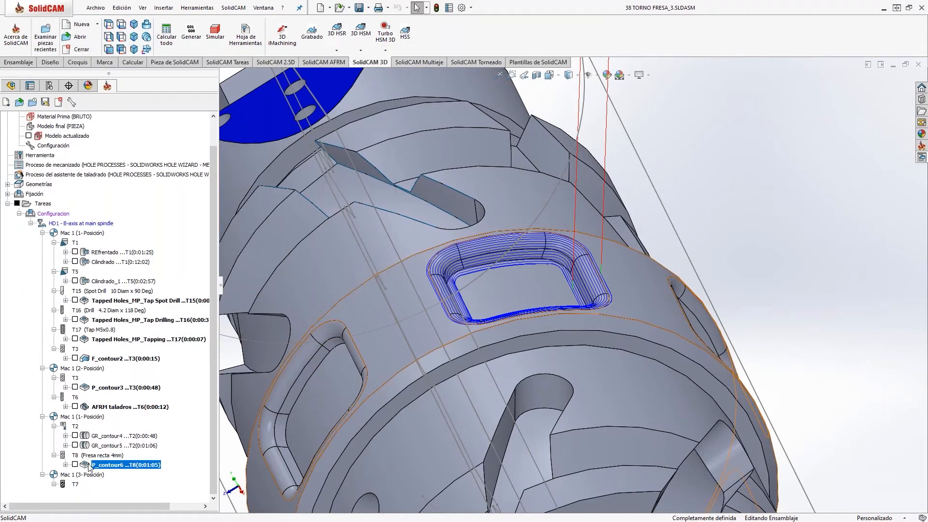
right_click(90, 467)
left_click(155, 186)
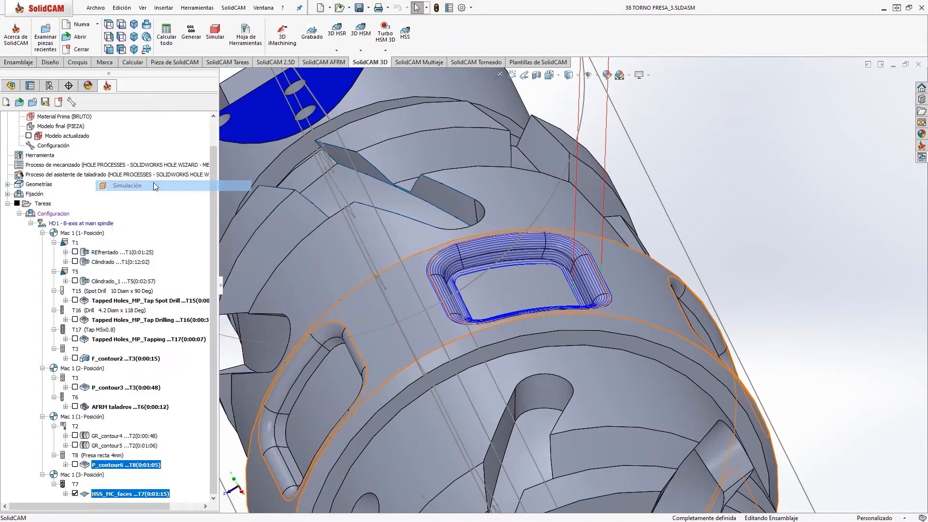
left_click(134, 57)
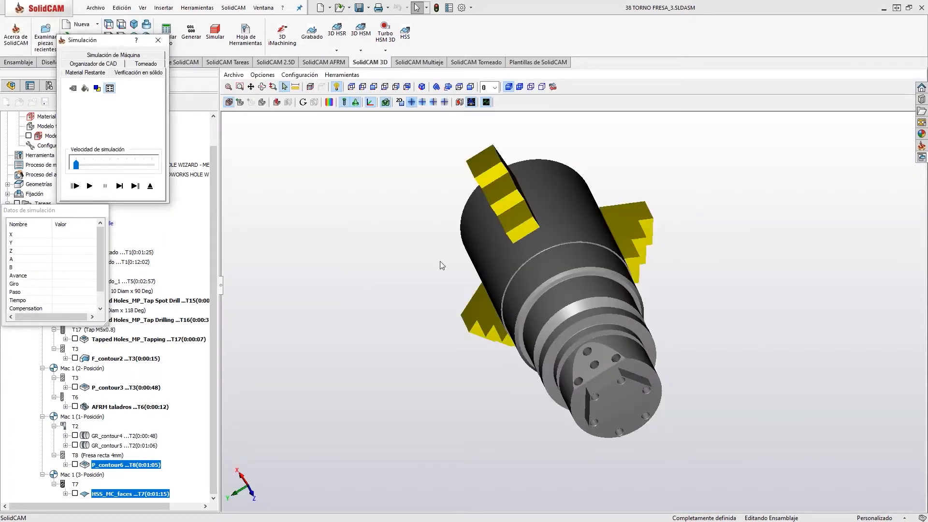
Step: Run the solid verification of the pocket machining from a close view of the part and increase the simulation speed
scroll(580, 326, "down", 2)
mouse_move(581, 326)
middle_mouse_down()
mouse_move(620, 317)
mouse_move(583, 335)
middle_mouse_up()
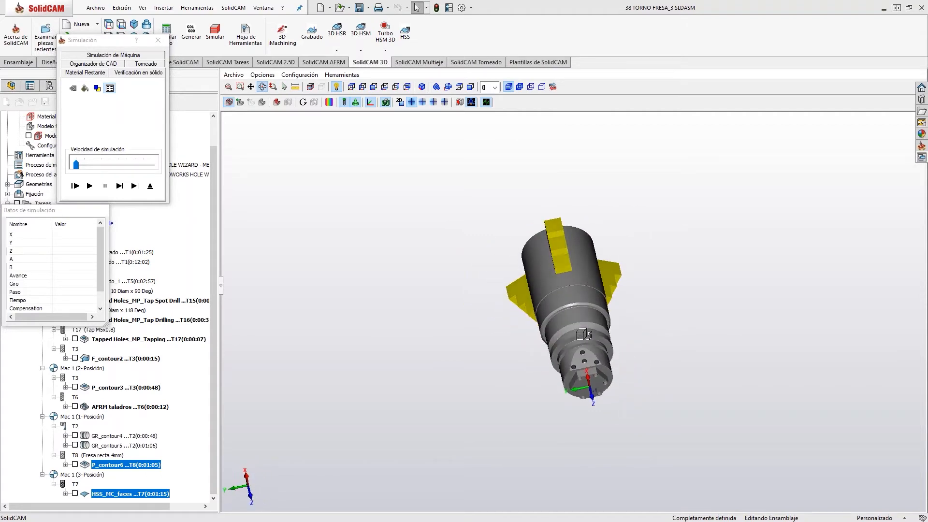
scroll(583, 335, "up", 5)
mouse_move(607, 344)
middle_mouse_down()
mouse_move(614, 337)
mouse_move(615, 354)
middle_mouse_up()
scroll(661, 341, "up", 2)
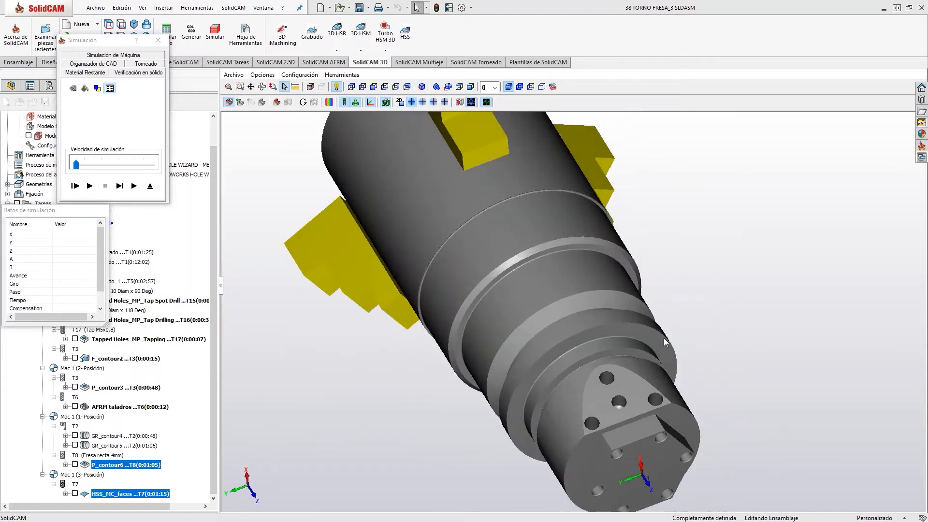
left_click(89, 186)
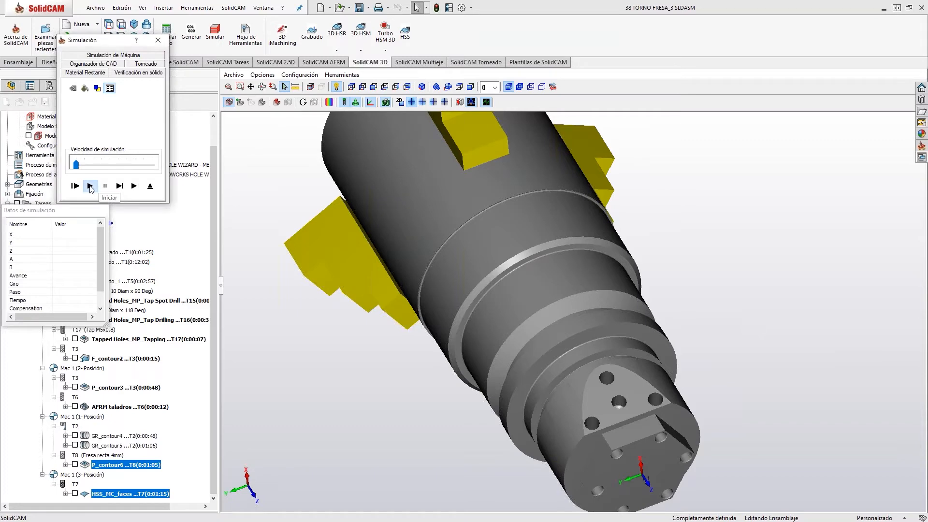
scroll(581, 213, "up", 1)
scroll(581, 214, "down", 3)
left_click_drag(76, 165, 85, 166)
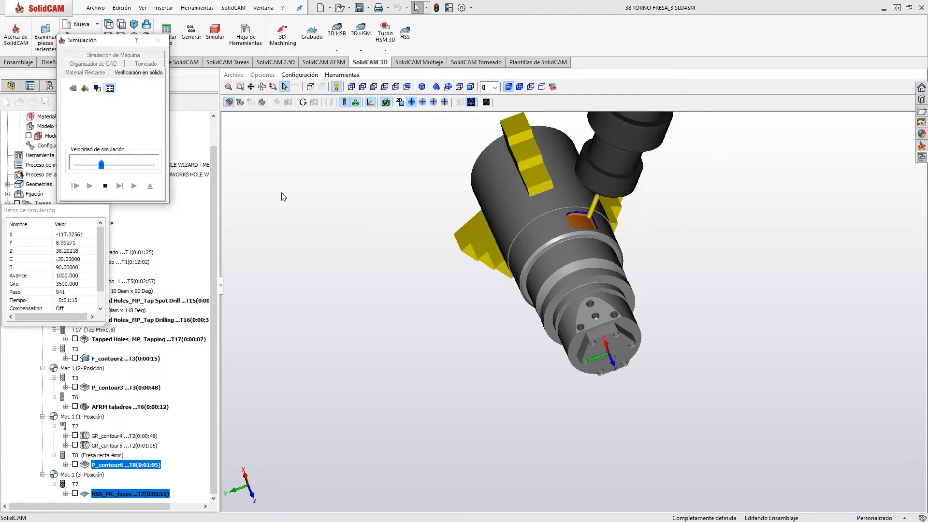
Step: Examine the pocket wall machining in the running solid verification up close and from several angles
scroll(587, 215, "up", 3)
scroll(587, 214, "up", 3)
mouse_move(621, 231)
middle_mouse_down()
mouse_move(611, 232)
mouse_move(619, 230)
middle_mouse_up()
scroll(618, 229, "down", 5)
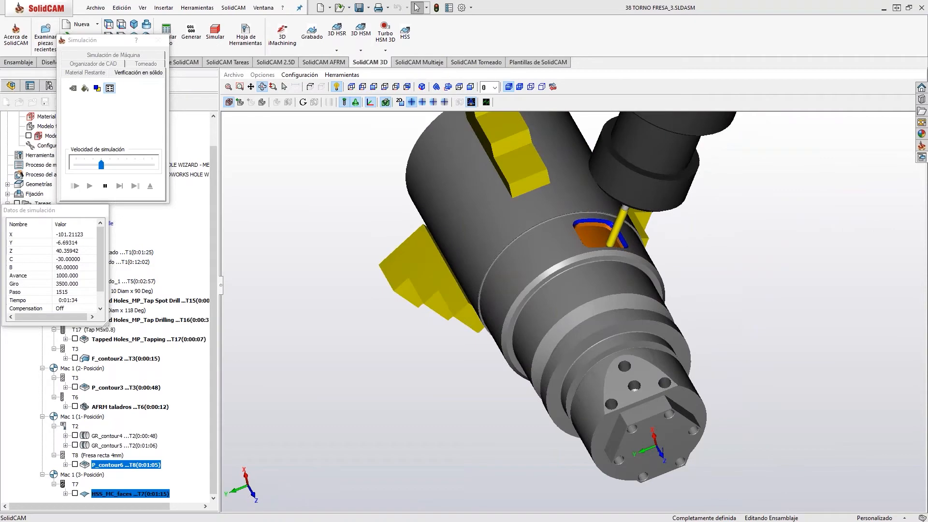
middle_click_drag(617, 229, 625, 231)
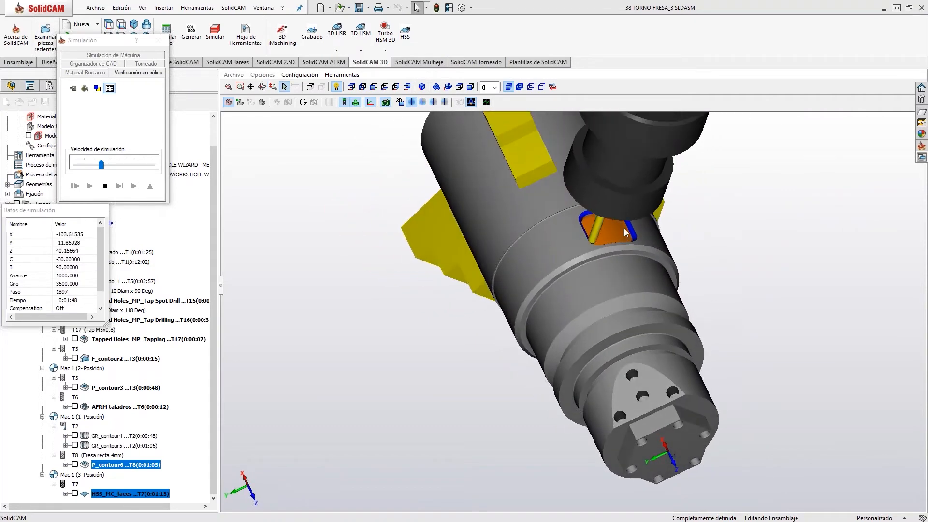
scroll(624, 230, "up", 2)
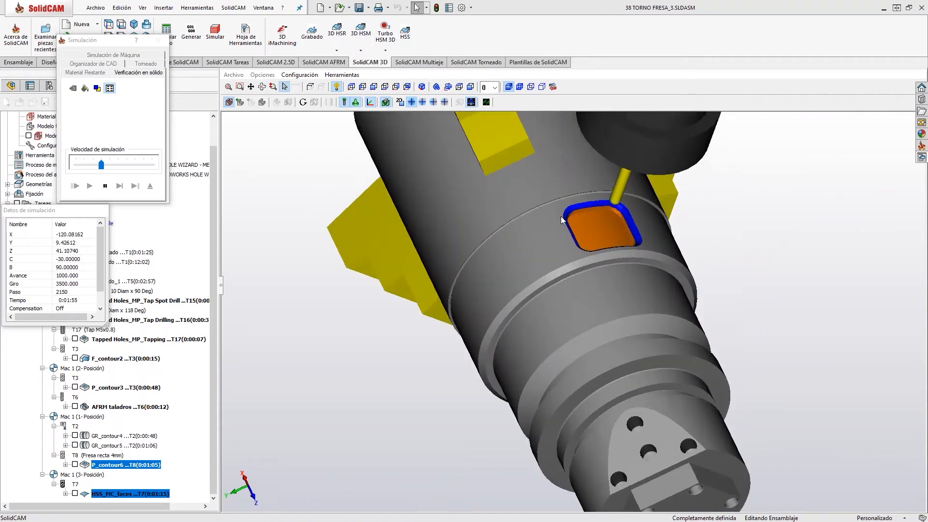
middle_click_drag(619, 254, 610, 245)
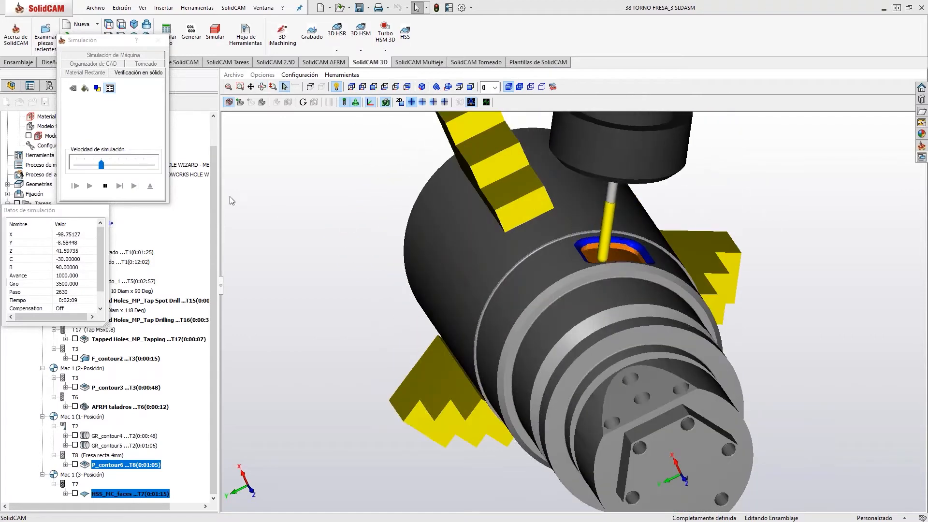
Step: Stop and exit the simulation, and hide the HSS_MC_faces toolpath
left_click(106, 186)
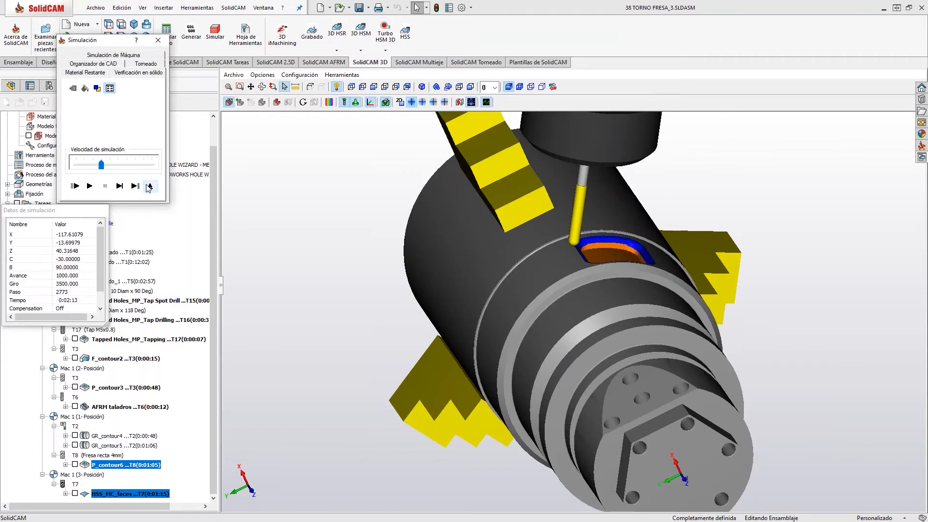
left_click(147, 186)
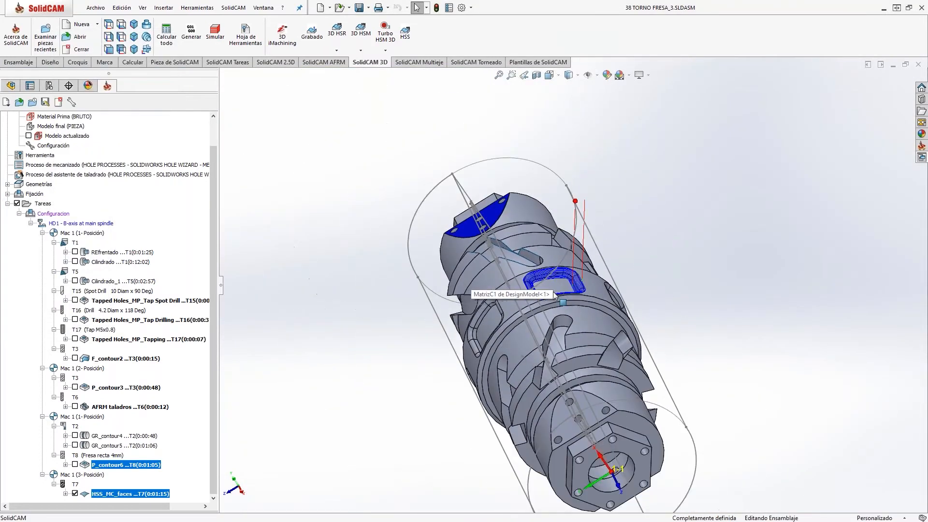
scroll(554, 293, "up", 1)
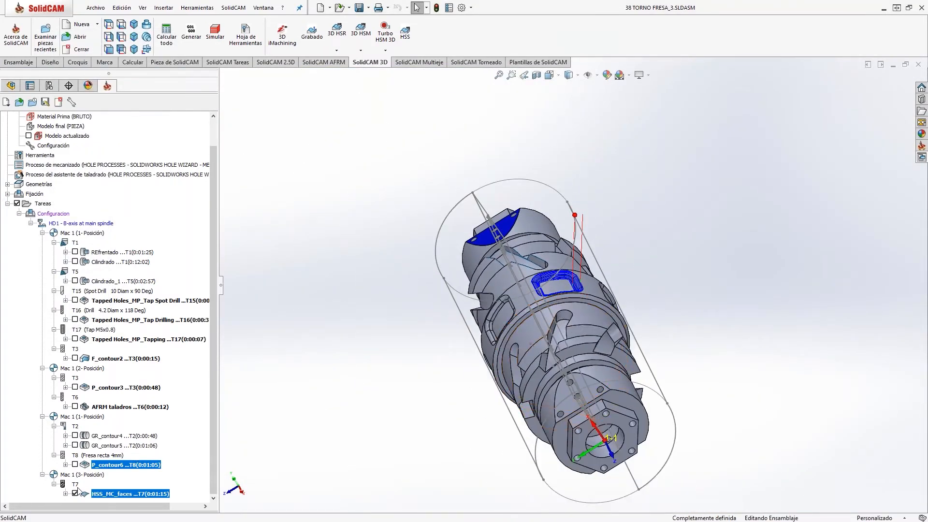
Step: Examine the open helical slot near the hexagonal end, highlighting its floor face and clearing the selection
middle_click_drag(561, 335, 591, 338)
scroll(590, 338, "down", 5)
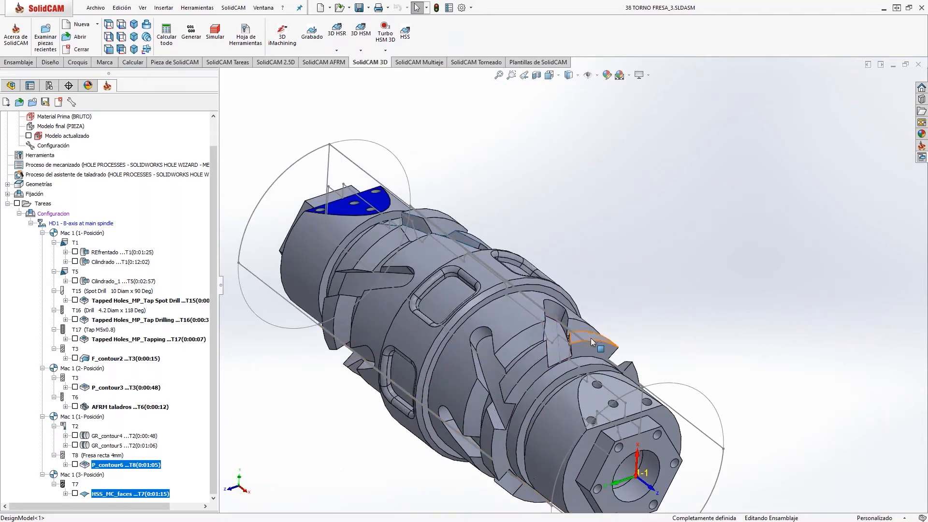
scroll(591, 348, "up", 2)
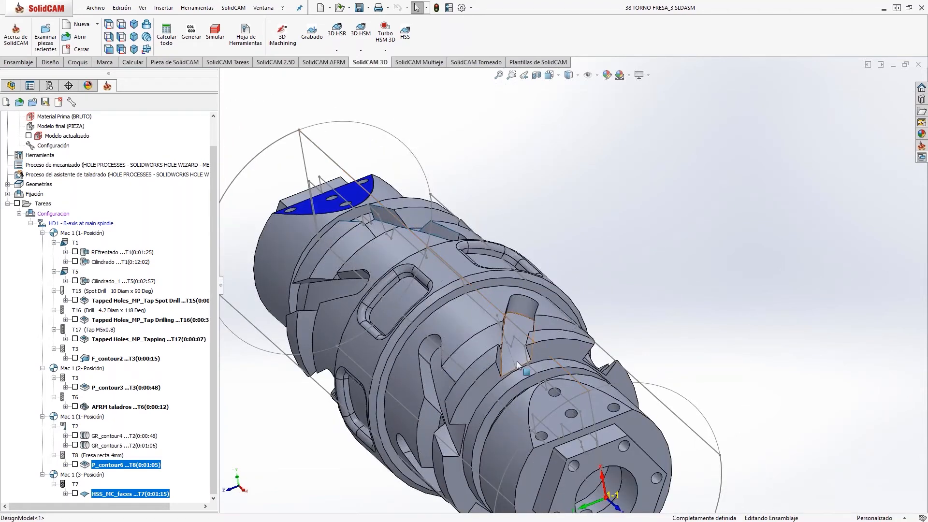
left_click(517, 361)
scroll(551, 361, "up", 6)
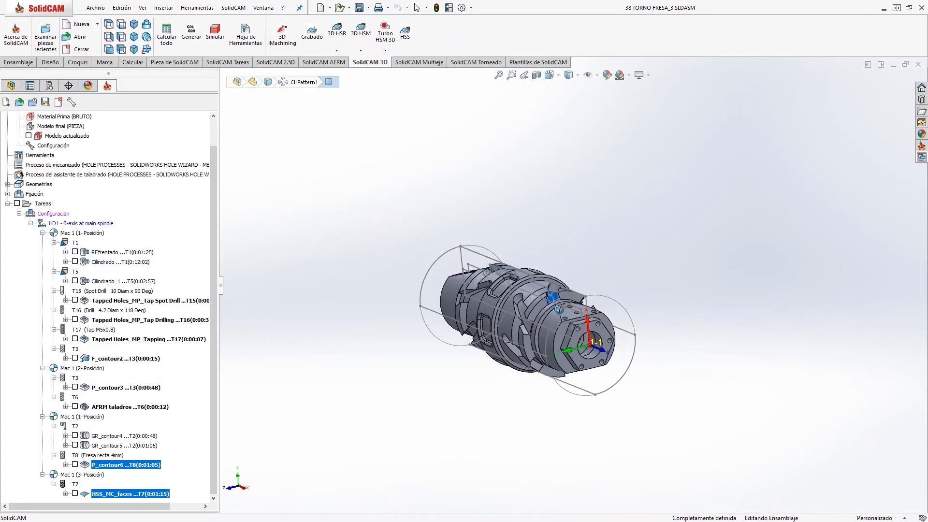
scroll(551, 311, "down", 8)
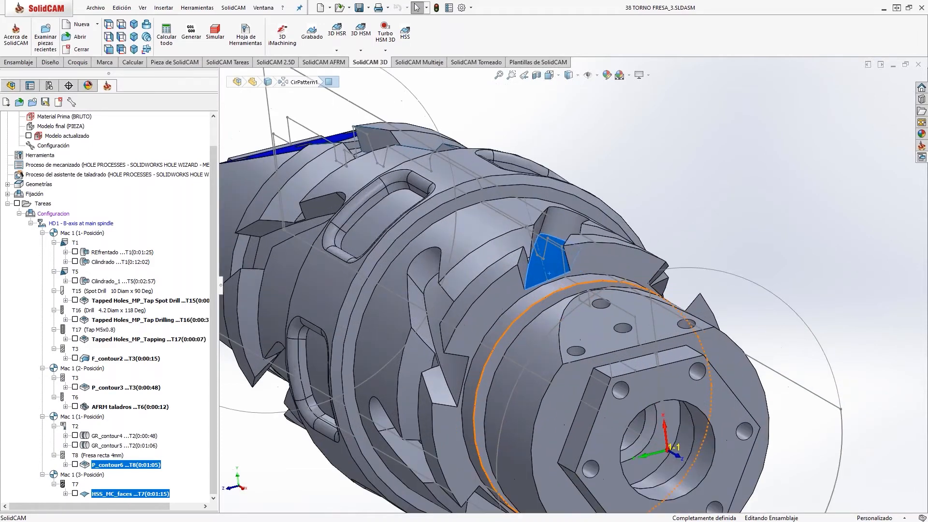
scroll(577, 263, "down", 3)
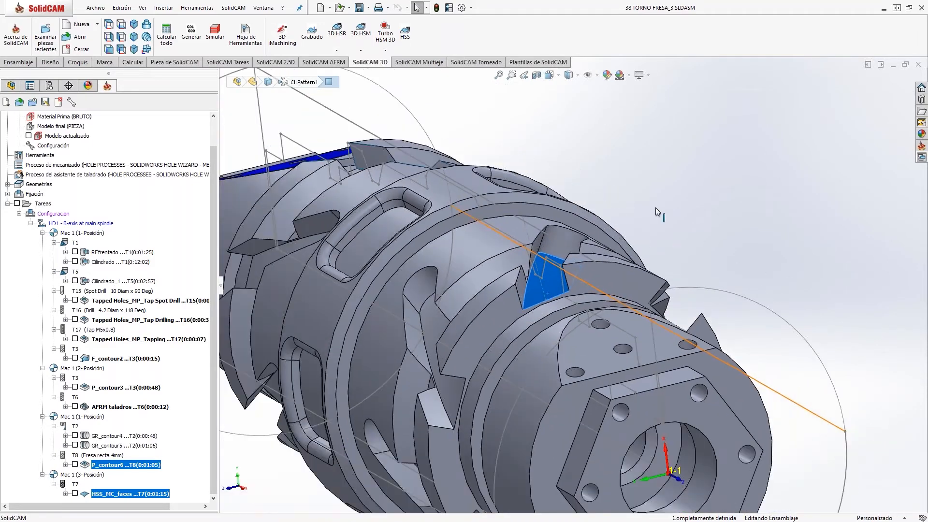
left_click(655, 208)
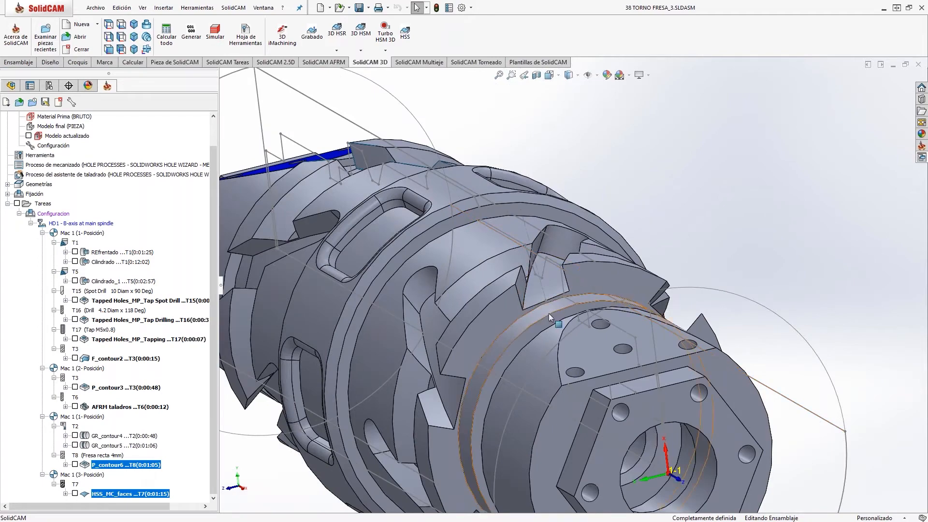
Step: Inspect the walls and floor of the open slot near the hexagonal end from near and far
scroll(558, 285, "up", 2)
scroll(559, 285, "down", 3)
middle_click_drag(558, 285, 527, 261)
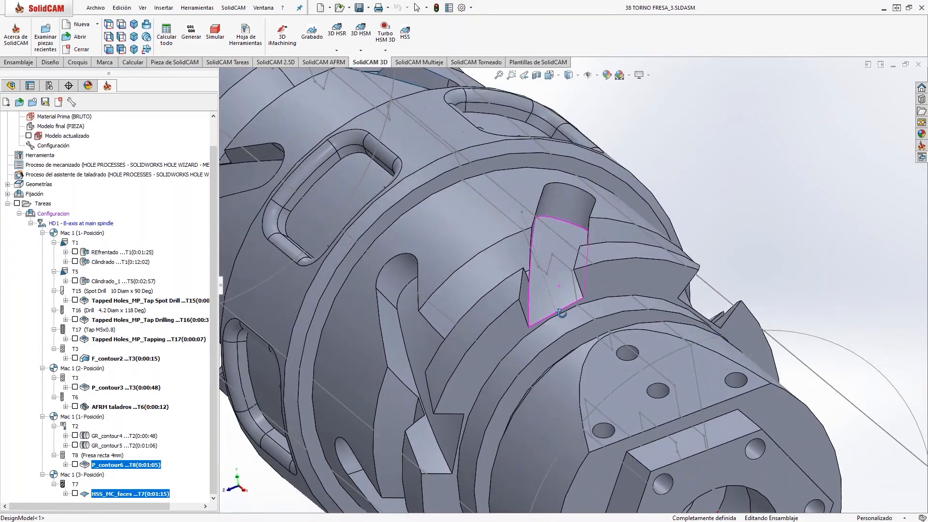
scroll(565, 312, "up", 4)
mouse_move(564, 314)
middle_mouse_down()
mouse_move(591, 324)
mouse_move(566, 323)
middle_mouse_up()
scroll(577, 290, "down", 8)
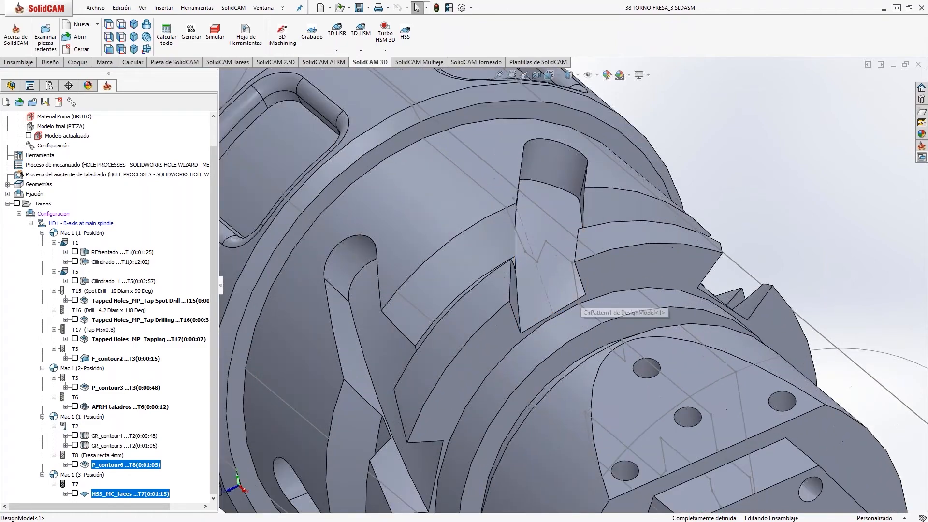
scroll(575, 275, "up", 6)
mouse_move(575, 276)
middle_mouse_down()
mouse_move(584, 235)
mouse_move(580, 291)
middle_mouse_up()
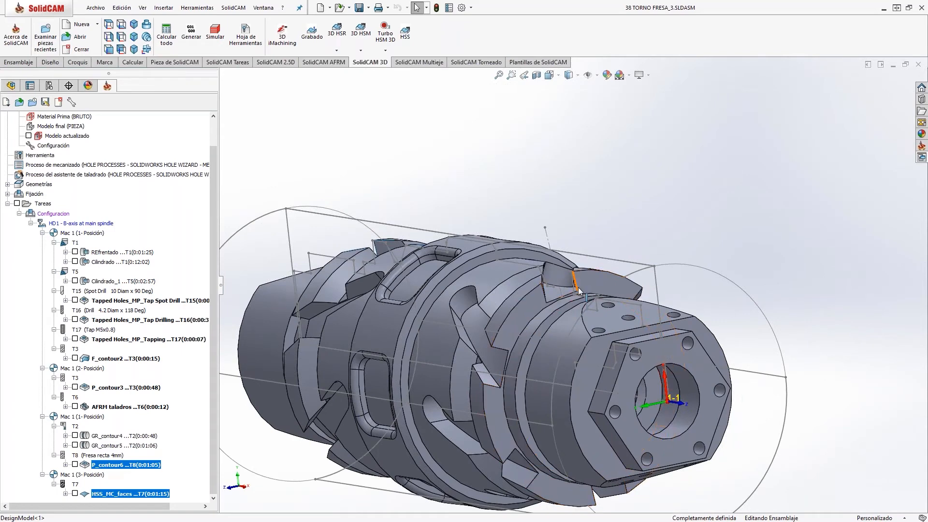
scroll(578, 287, "down", 3)
scroll(578, 287, "down", 2)
middle_click_drag(555, 309, 347, 236)
Step: Highlight a rounded pocket's floor and the flat drilled face for comparison with the slot, and clear the selection
left_click(349, 235)
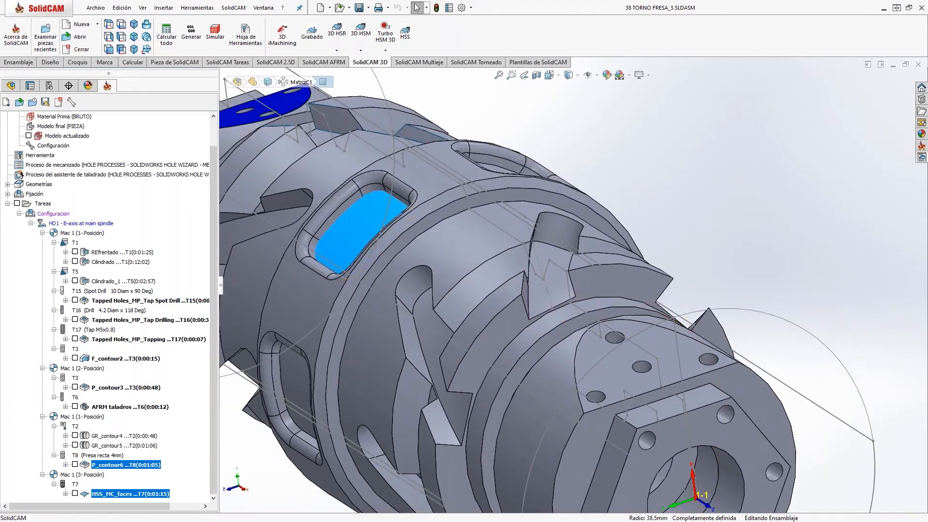
scroll(427, 266, "up", 3)
middle_click_drag(430, 269, 457, 230)
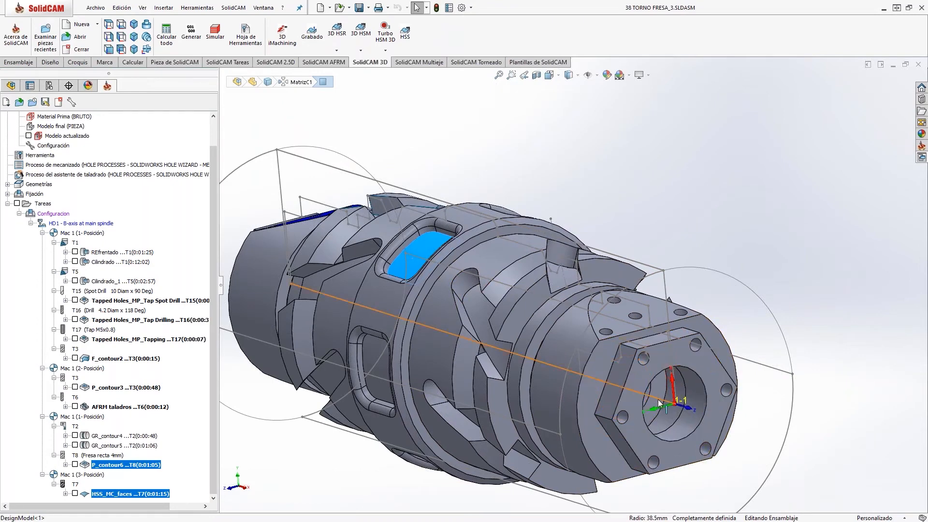
scroll(575, 280, "down", 5)
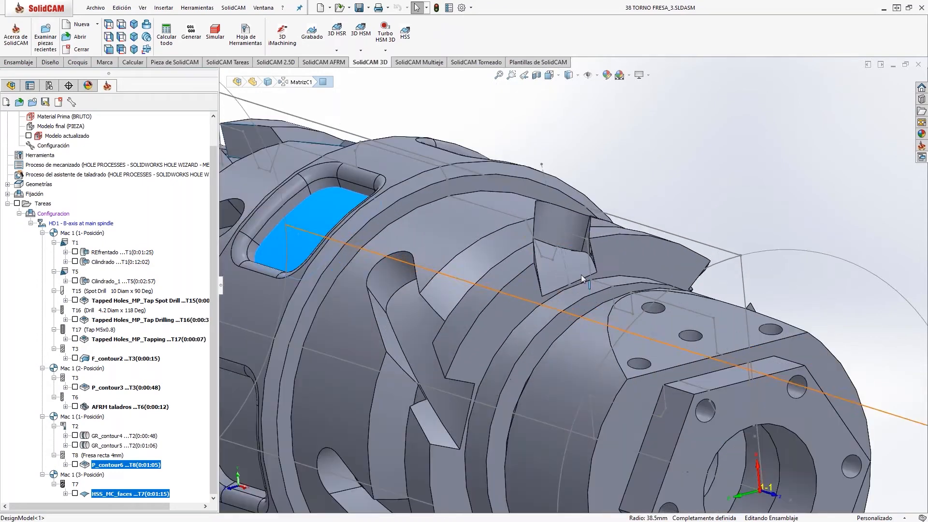
scroll(577, 275, "up", 5)
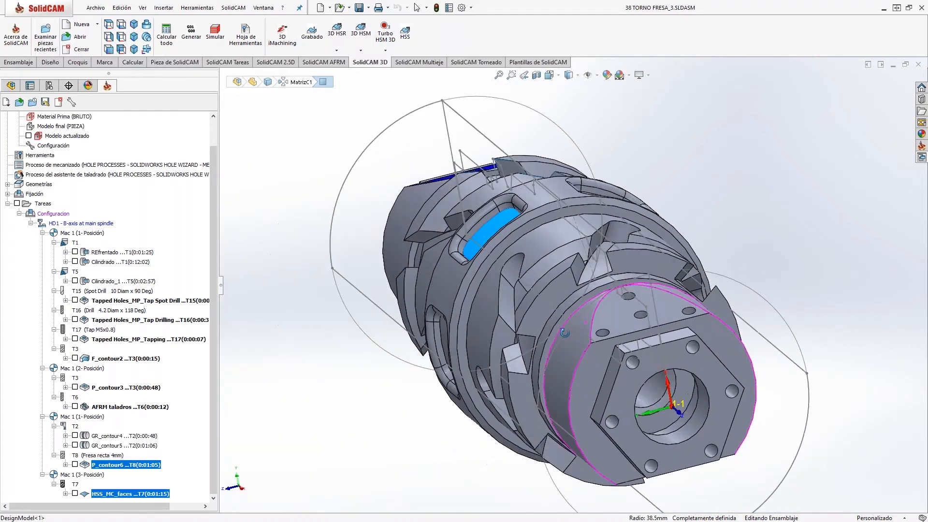
left_click(623, 306)
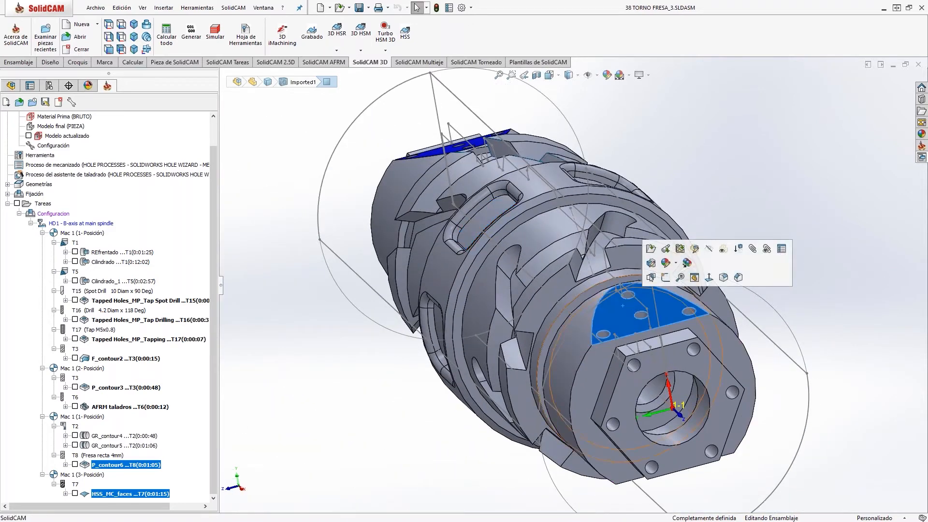
key("Escape")
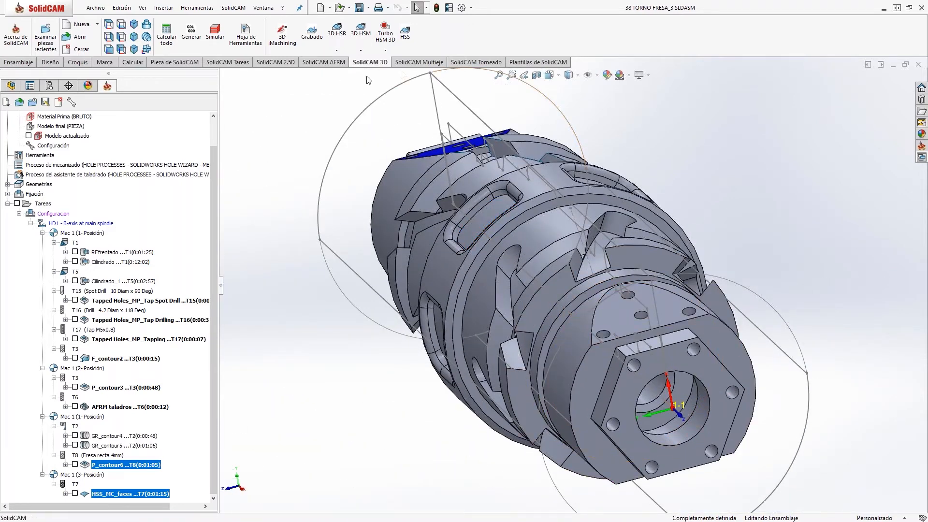
Step: Create a new multi-axis side milling operation (Fresado Lateral) with SWARF technology
left_click(427, 63)
scroll(580, 251, "down", 5)
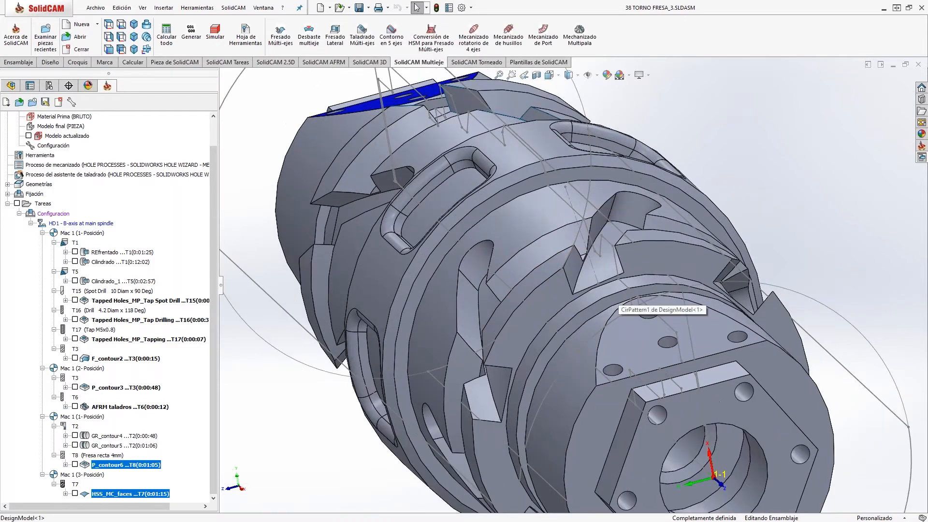
scroll(564, 252, "up", 3)
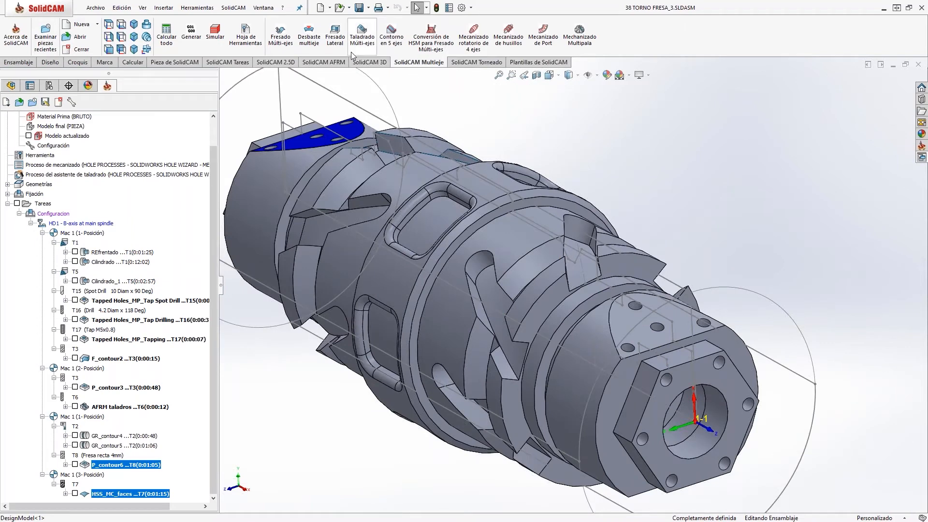
left_click(334, 37)
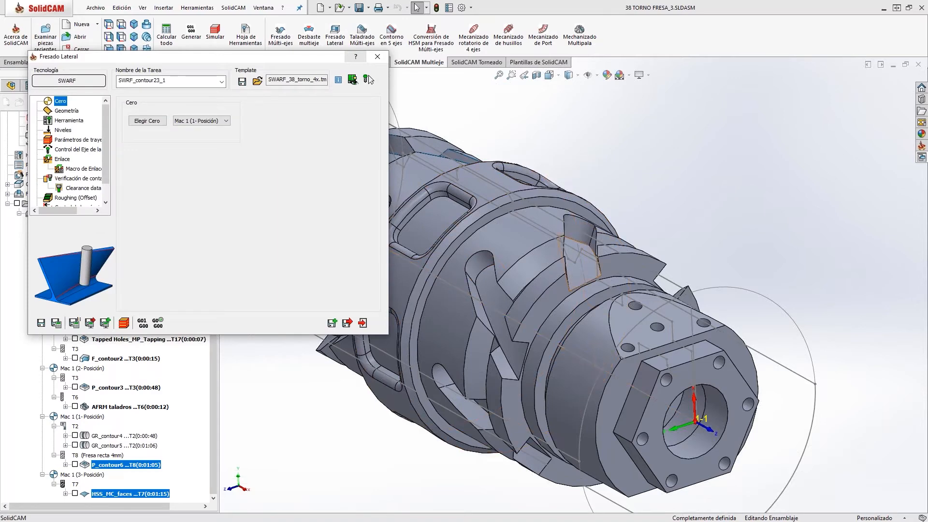
Step: Define the open slot's two side walls and rounded end wall as the swarf surface geometry (Superficie de las virutas)
scroll(605, 257, "down", 5)
scroll(604, 266, "down", 5)
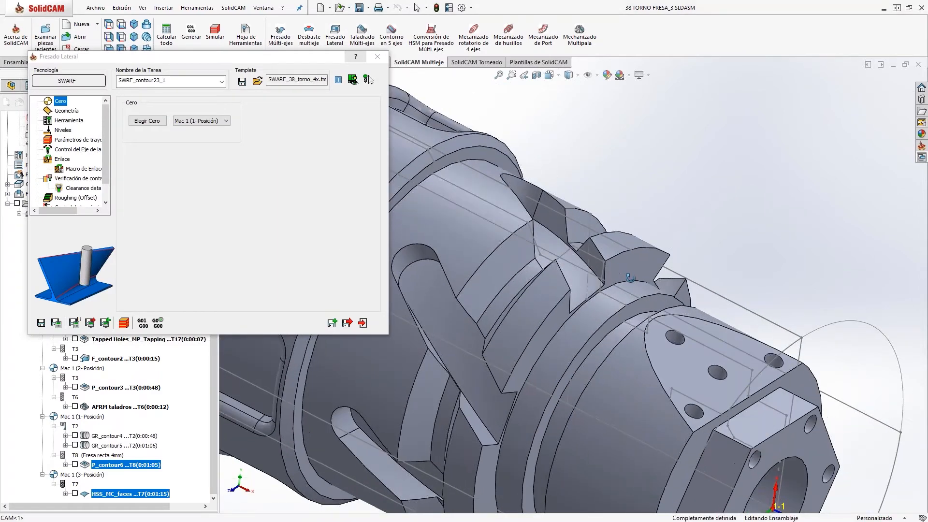
scroll(586, 273, "down", 2)
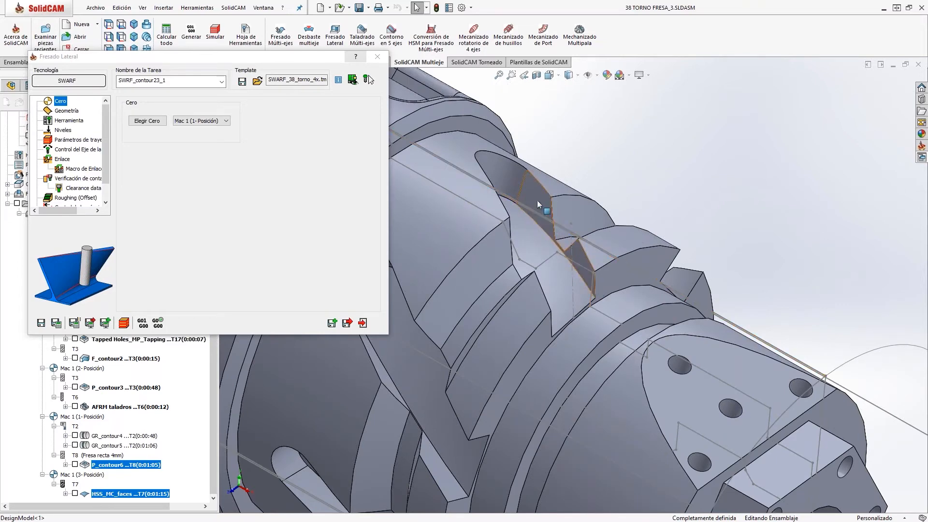
middle_click_drag(480, 166, 633, 227)
scroll(589, 235, "down", 4)
scroll(605, 283, "up", 8)
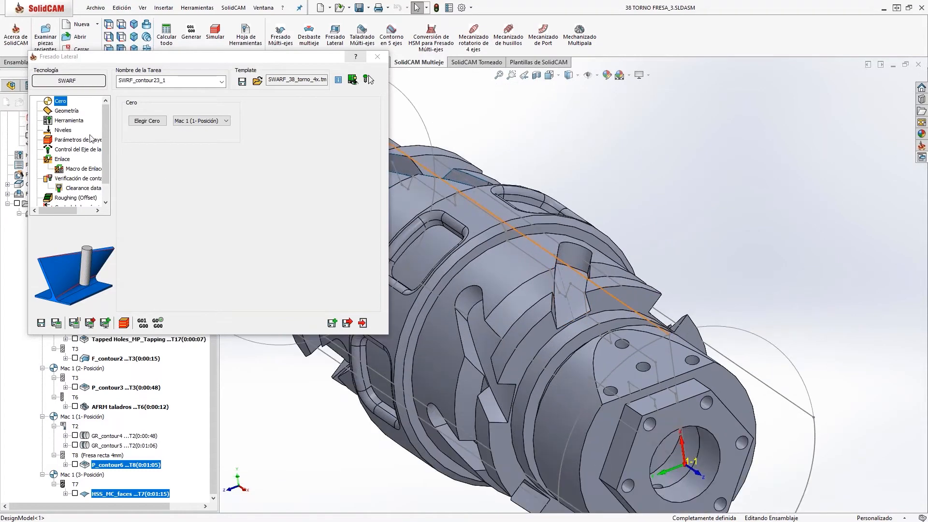
left_click(66, 111)
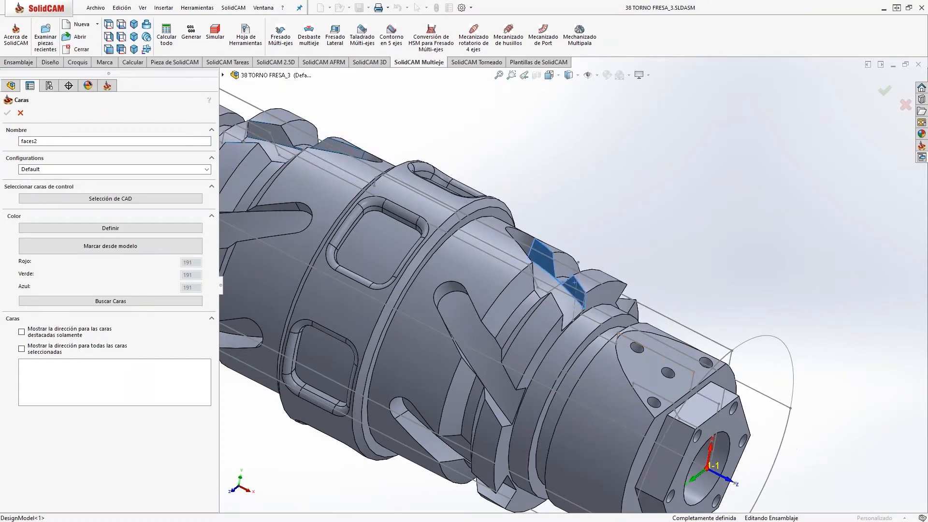
middle_click_drag(567, 308, 479, 332)
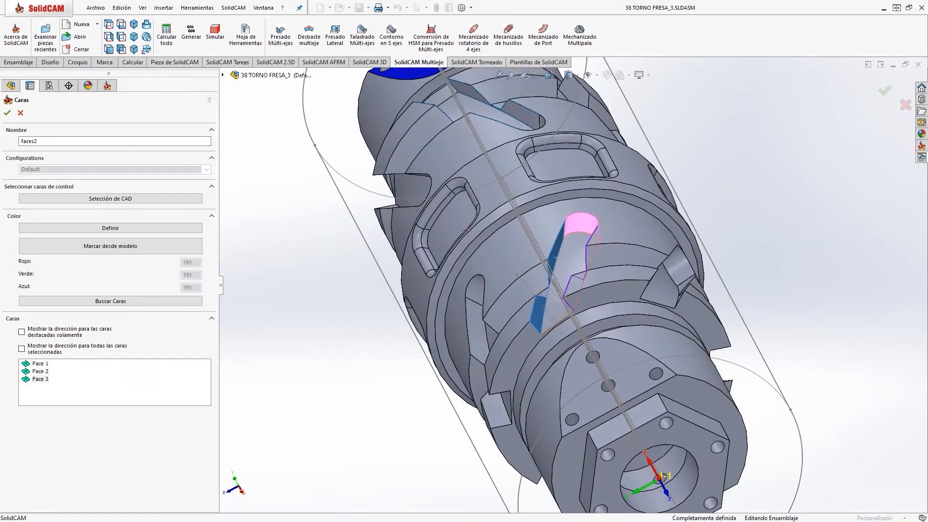
middle_click_drag(587, 338, 619, 325)
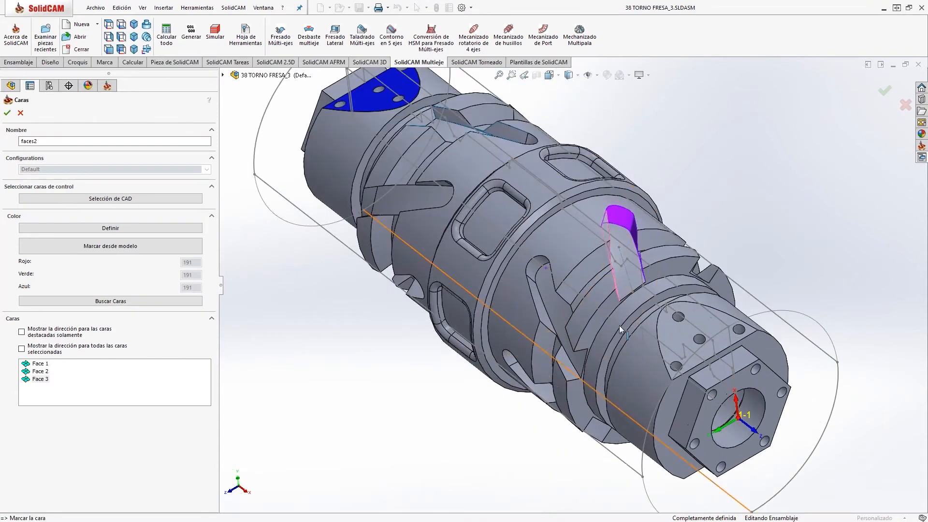
left_click(7, 114)
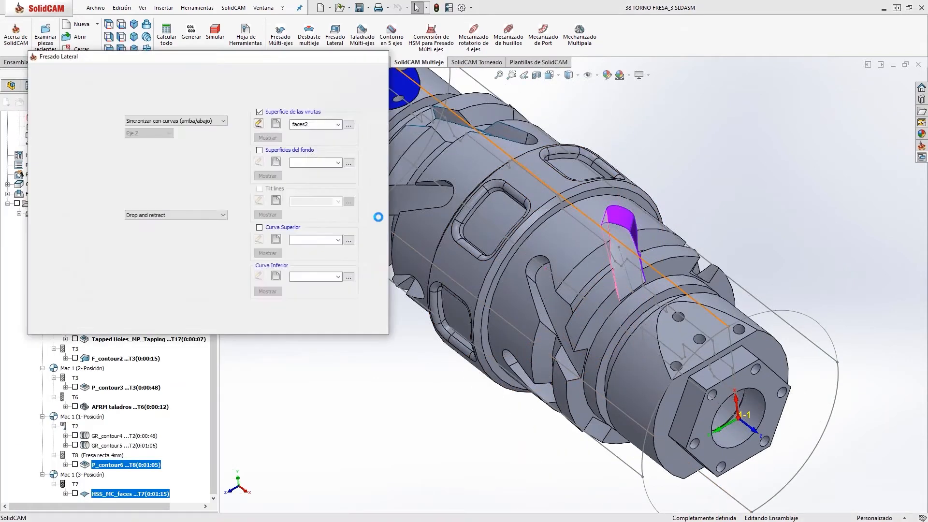
Step: Enable the floor surfaces (Superficies del fondo) and upper curve (Curva Superior) definitions and examine the open slot's floor and wall edges
left_click(259, 150)
left_click(628, 264)
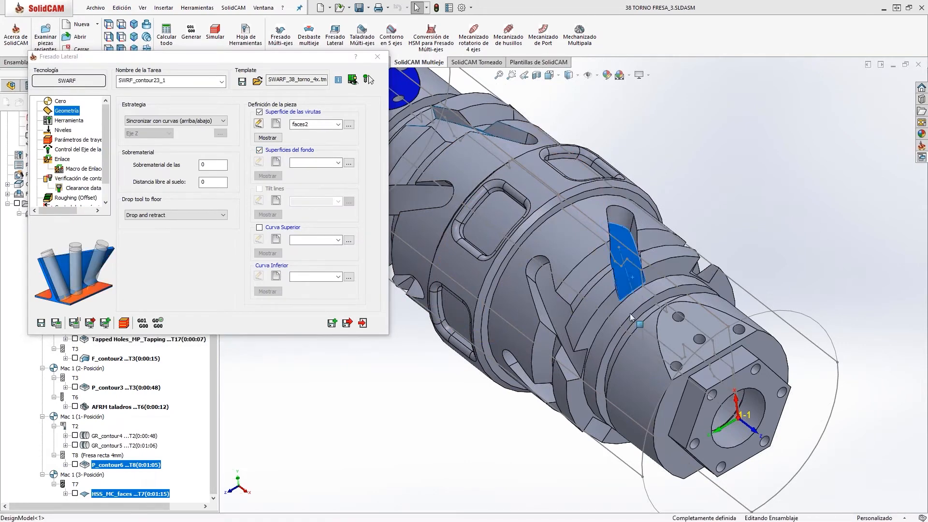
left_click(259, 228)
scroll(632, 259, "down", 3)
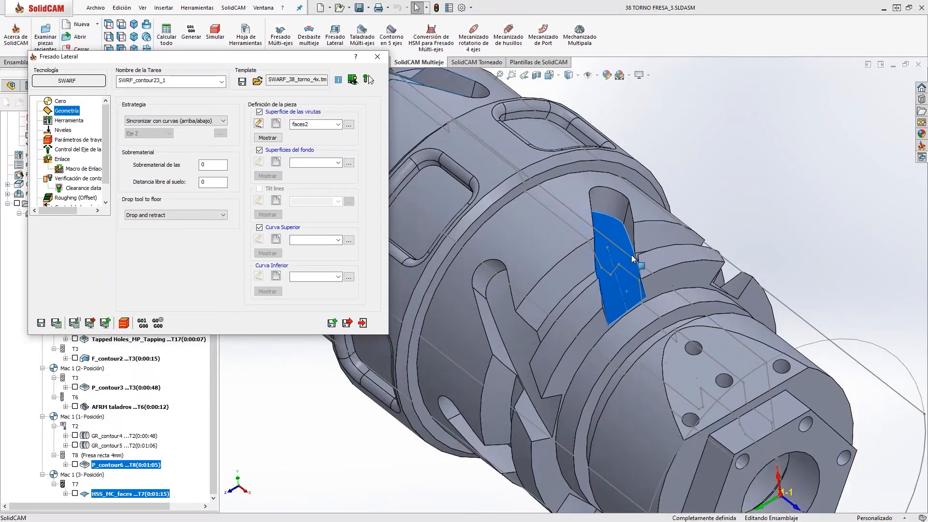
scroll(633, 261, "down", 5)
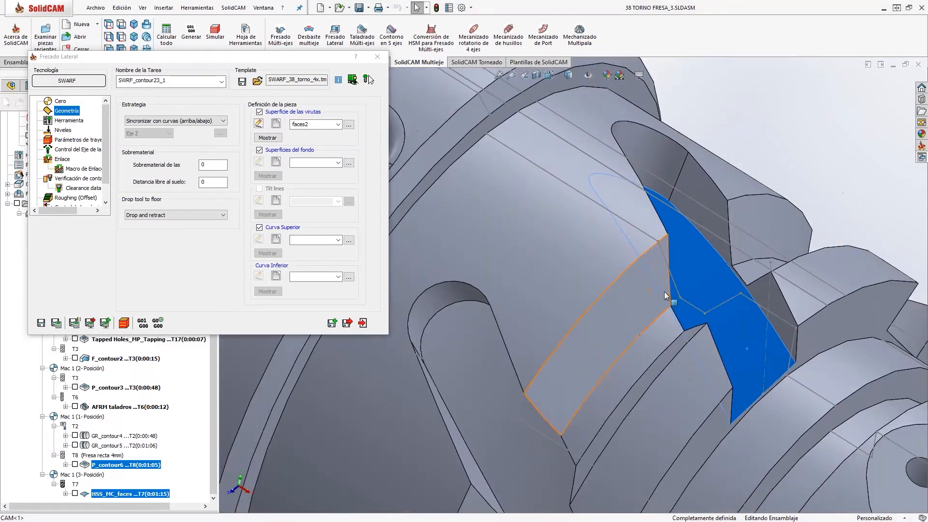
scroll(664, 291, "up", 3)
scroll(741, 302, "down", 3)
middle_click_drag(676, 292, 679, 306)
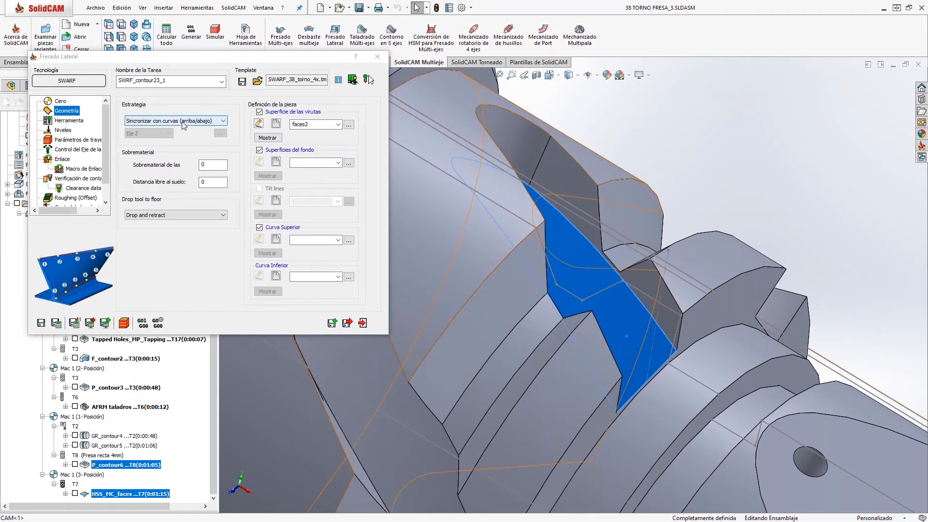
Step: Start the upper curve chain on one slot wall's top edge, bridging its gap point to point and following the rounded end
left_click(276, 239)
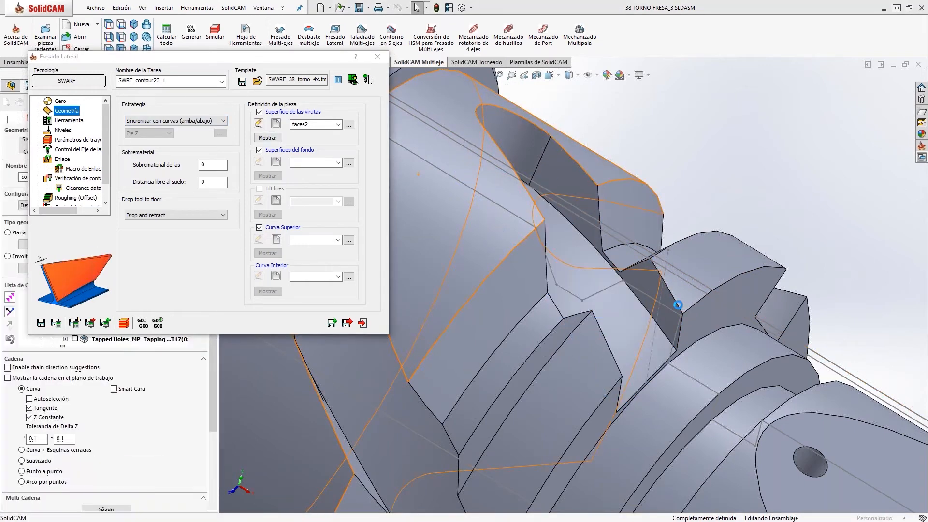
left_click(667, 287)
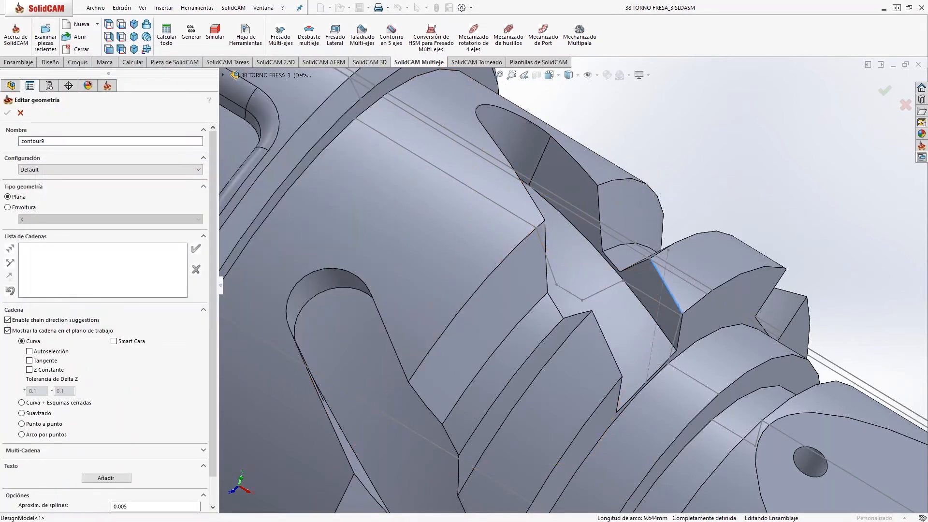
left_click(598, 185)
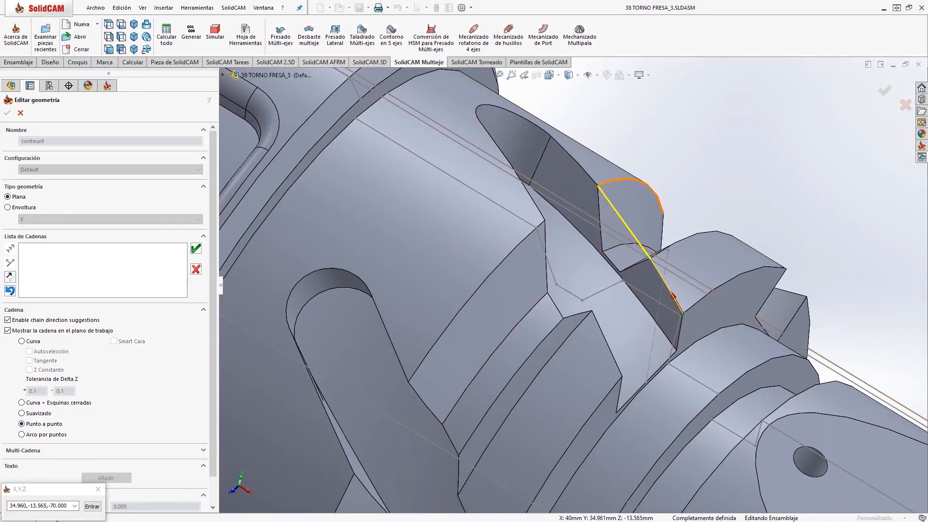
left_click(579, 162)
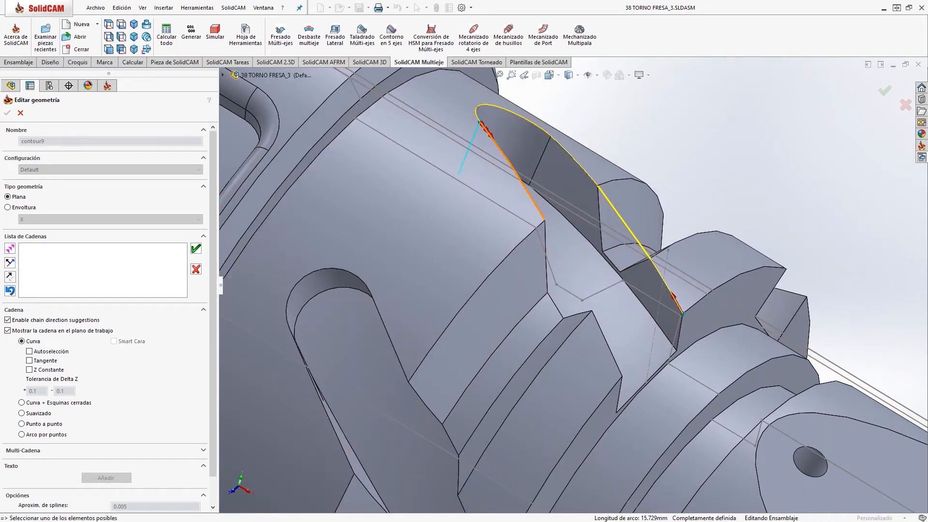
left_click(502, 154)
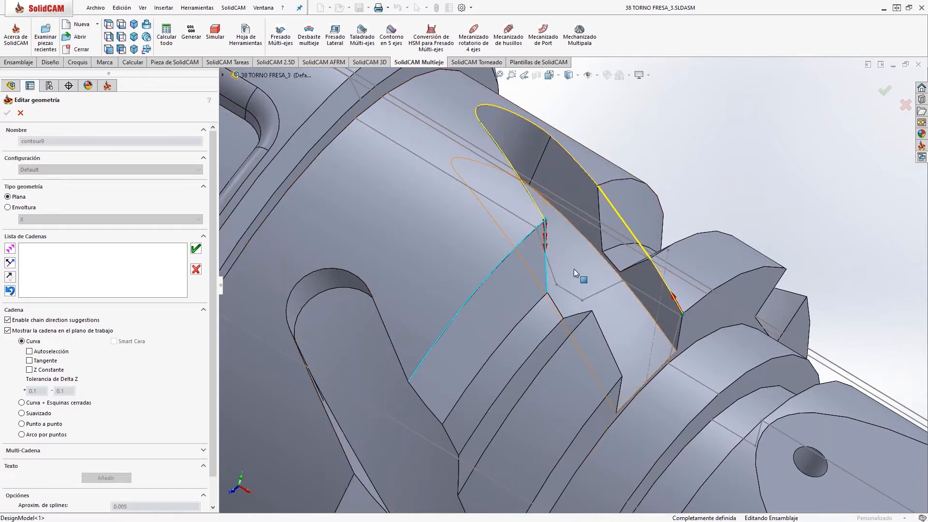
Step: Bridge the gap in the opposite wall's top edge point to point, add the remaining edge, and accept the upper curve chain
left_click(22, 424)
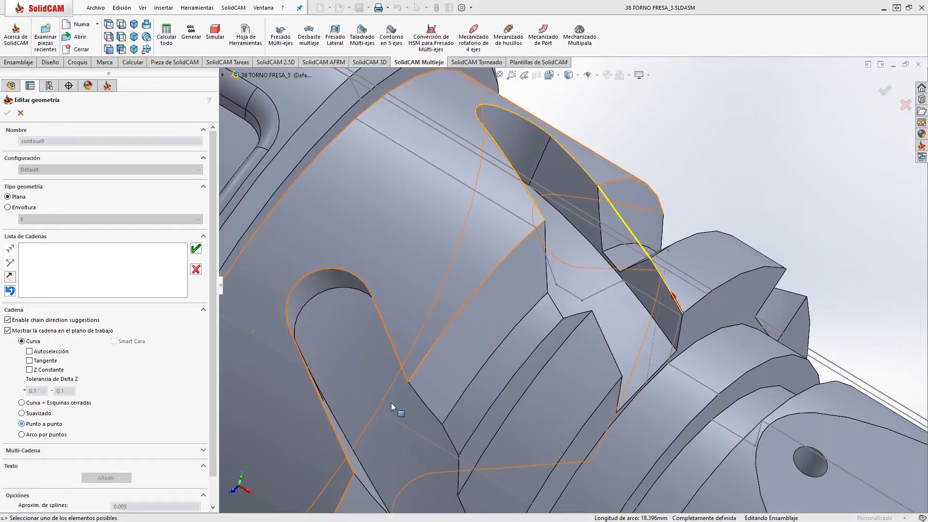
left_click(592, 312)
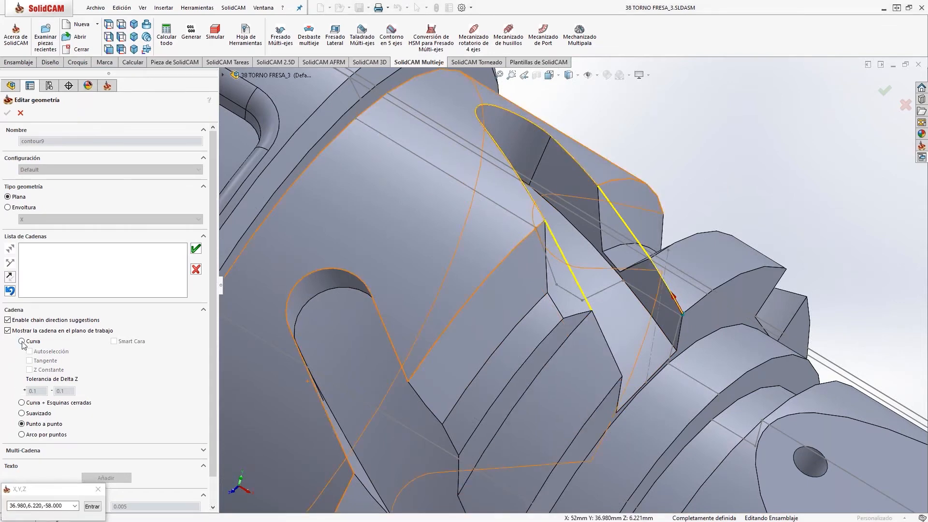
left_click(613, 355)
left_click(196, 249)
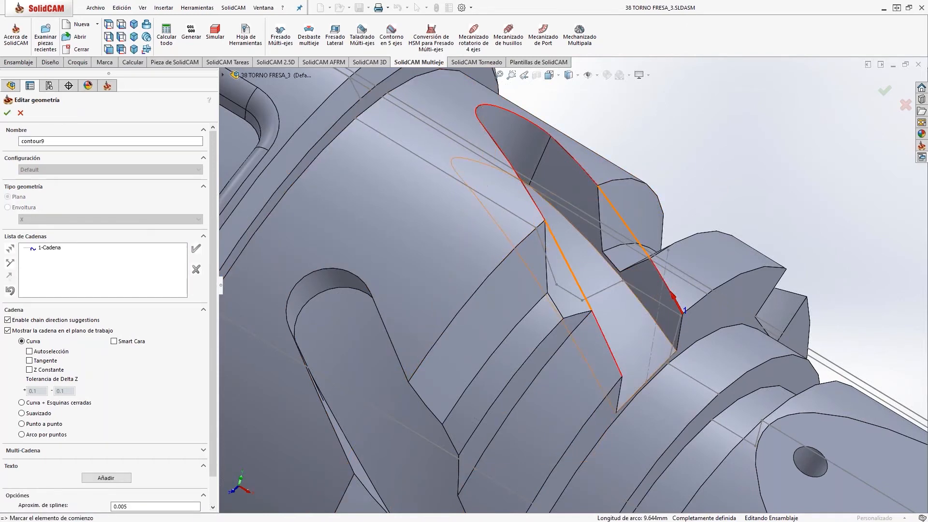
scroll(640, 264, "up", 2)
middle_click_drag(640, 265, 643, 244)
scroll(601, 252, "down", 3)
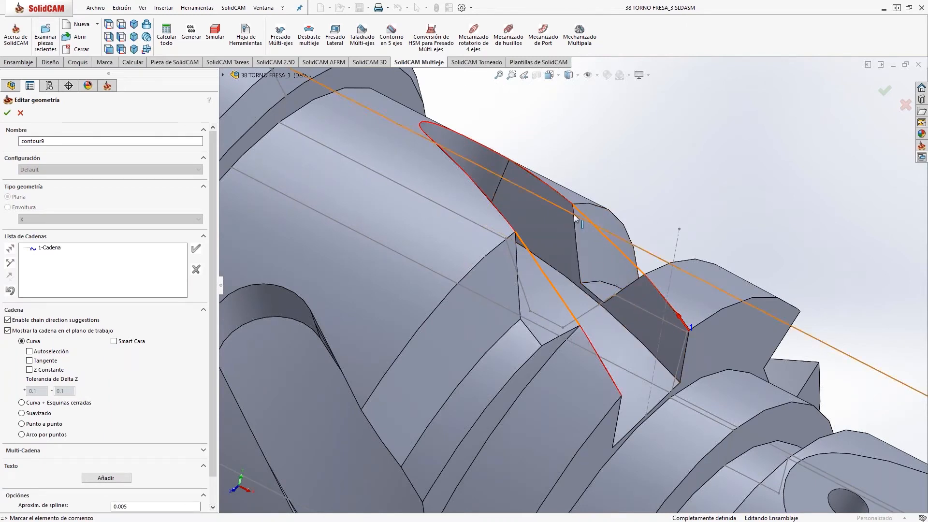
left_click(21, 113)
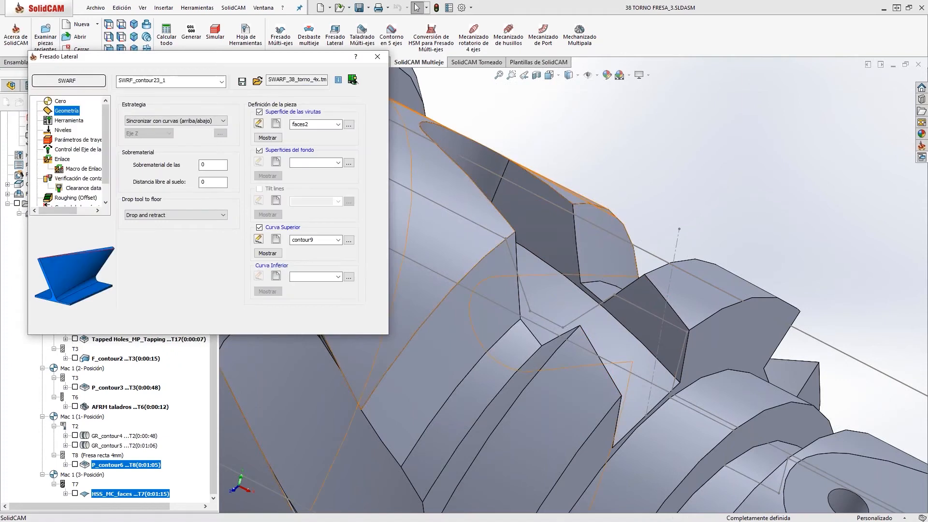
Step: Define the lower curve (Curva Inferior) as a chain along the floor edges at the base of the slot's walls
left_click(276, 276)
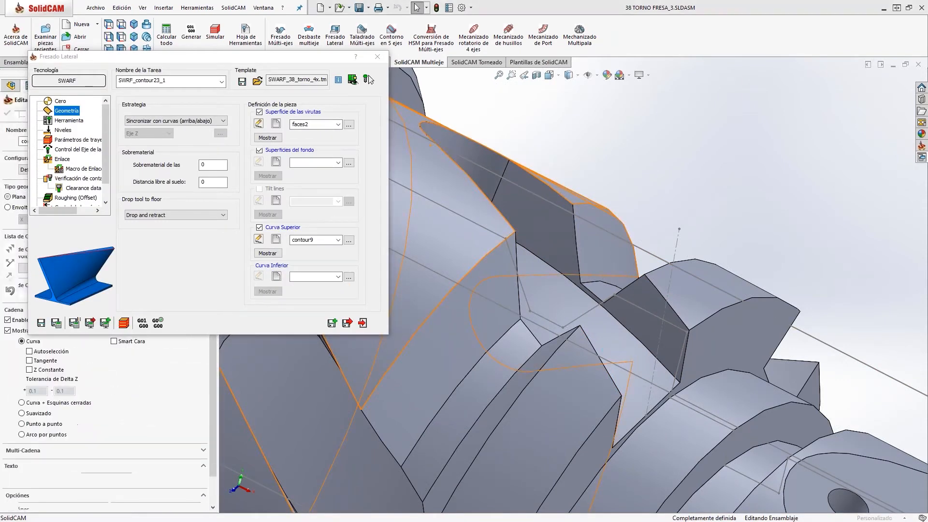
left_click(647, 350)
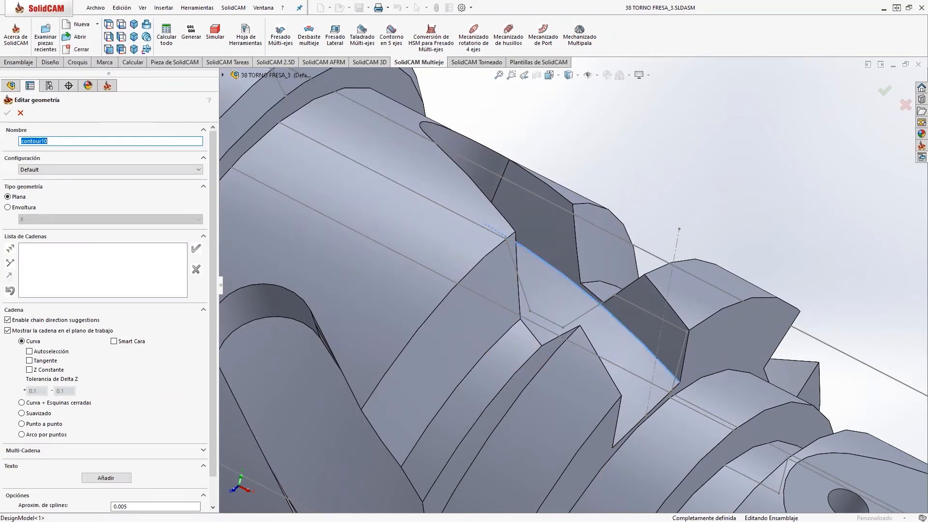
scroll(639, 382, "up", 2)
left_click(15, 250)
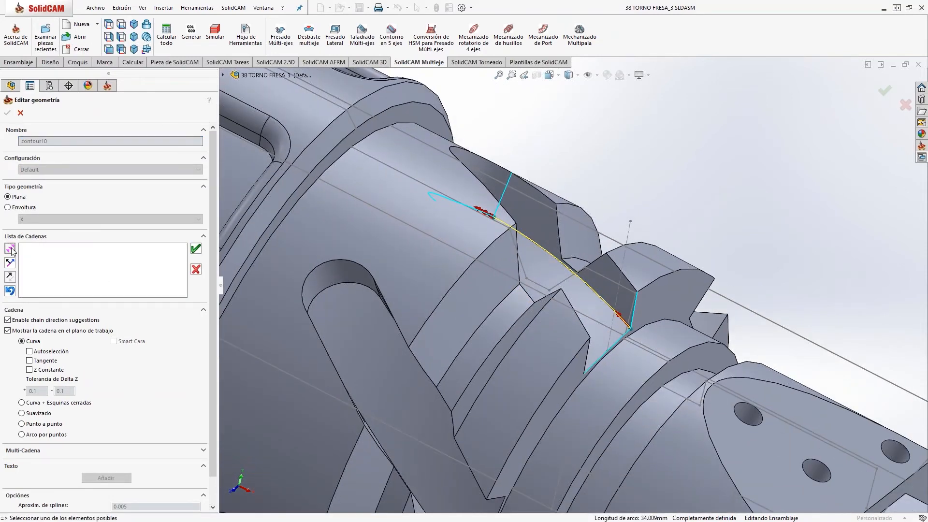
left_click(196, 248)
left_click(7, 113)
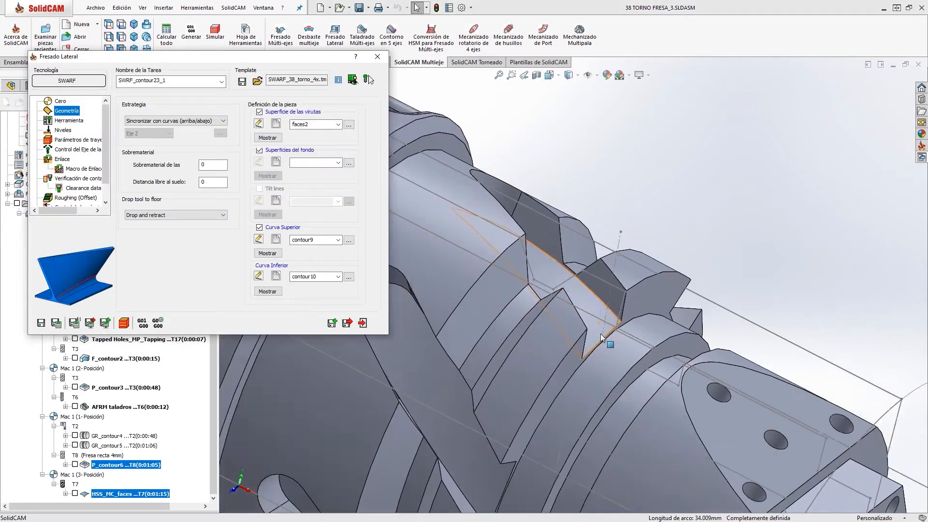
Step: Choose tool 12, the 6 mm straight end mill (Fresa recta 6mm), for the SWARF operation
left_click(69, 120)
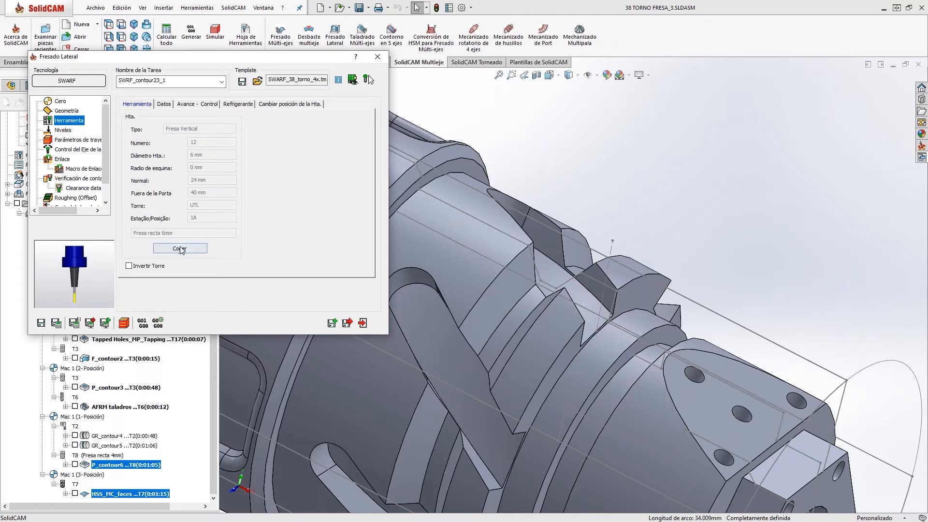
left_click(179, 248)
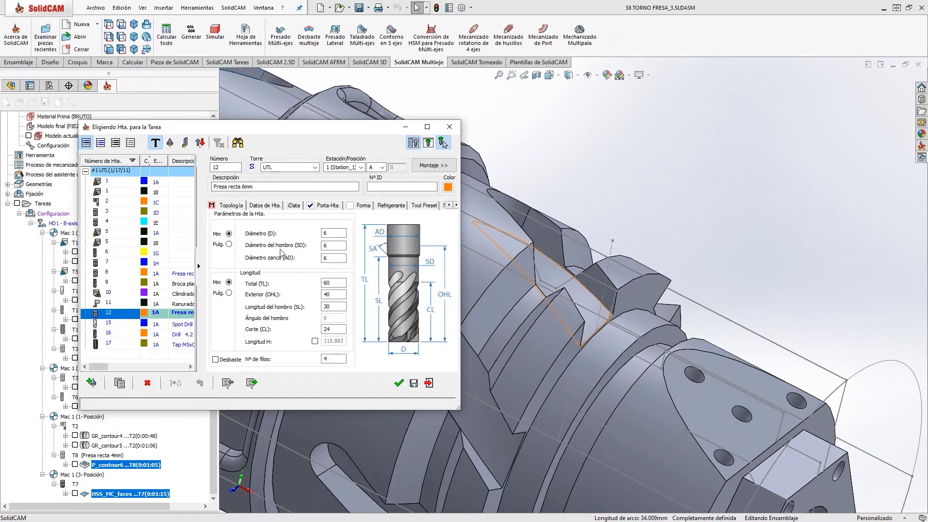
left_click(398, 383)
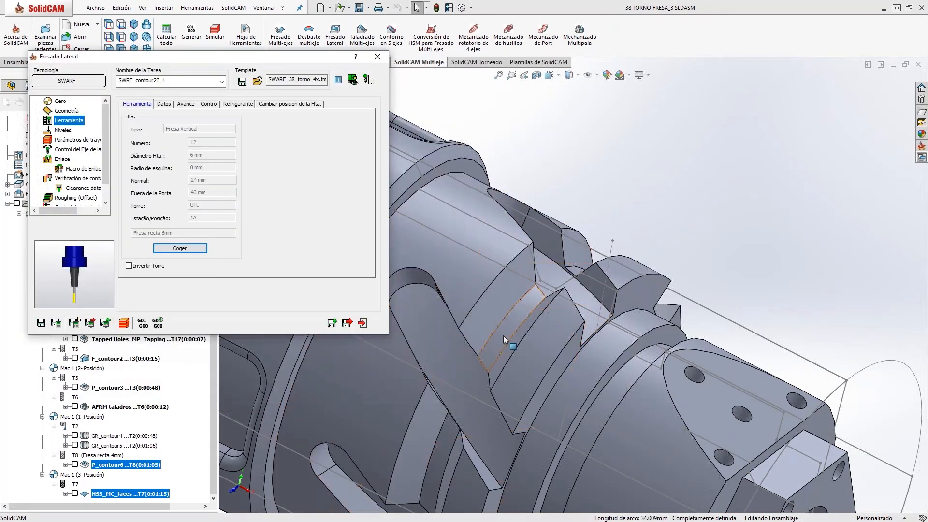
scroll(503, 337, "up", 4)
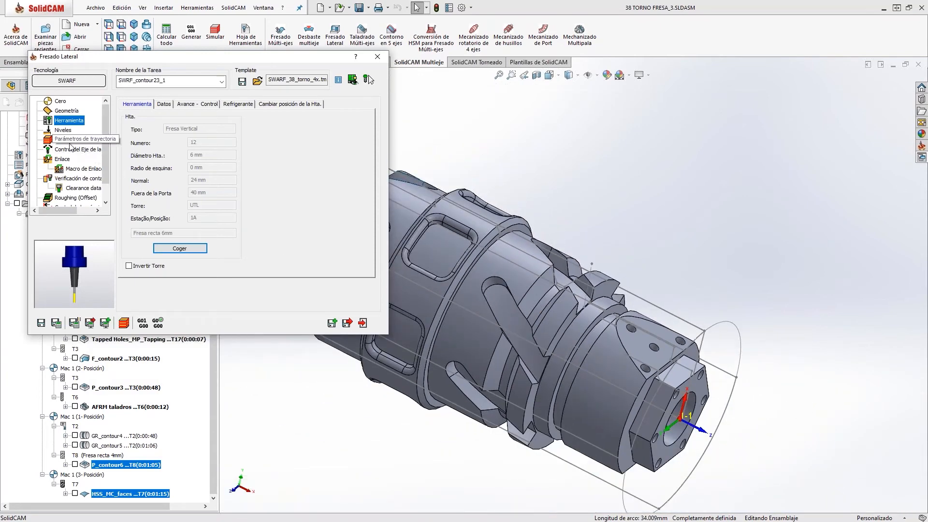
Step: Examine the operation's clearance area type and retract and safety distances (Niveles) in relation to the whole part
left_click(63, 131)
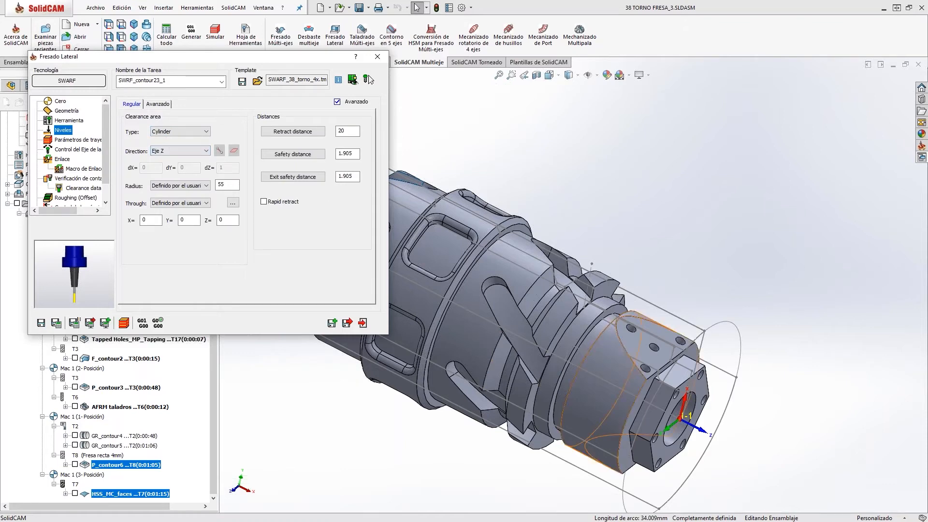
scroll(580, 350, "up", 2)
middle_click_drag(580, 350, 488, 338)
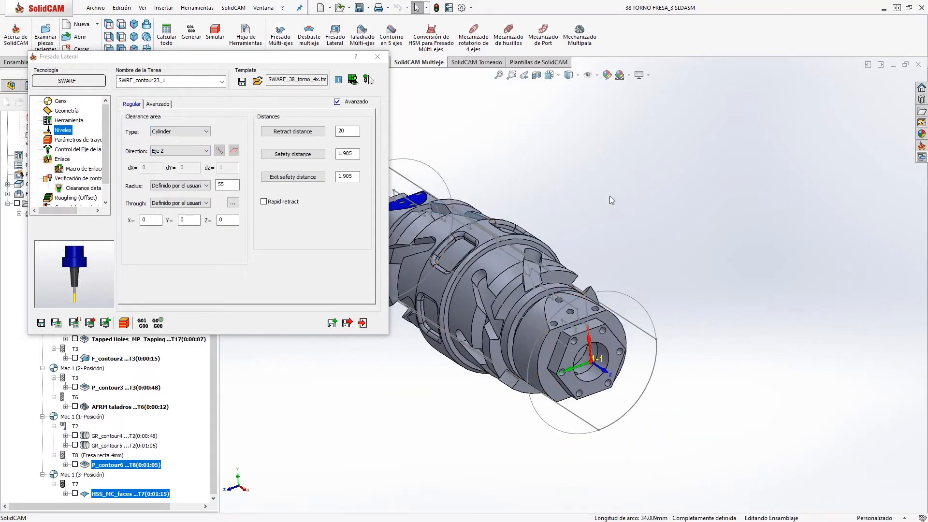
scroll(513, 257, "up", 1)
middle_click_drag(512, 256, 484, 261)
scroll(486, 233, "down", 2)
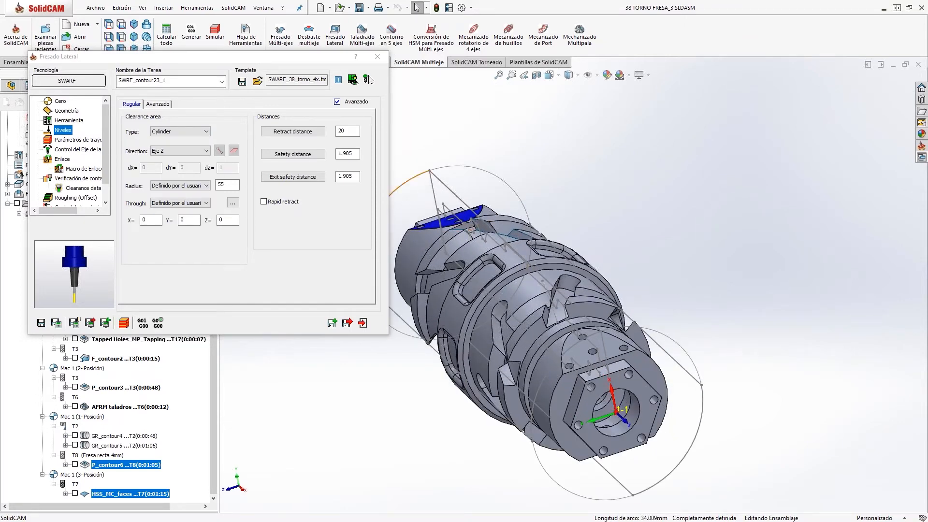
left_click(167, 135)
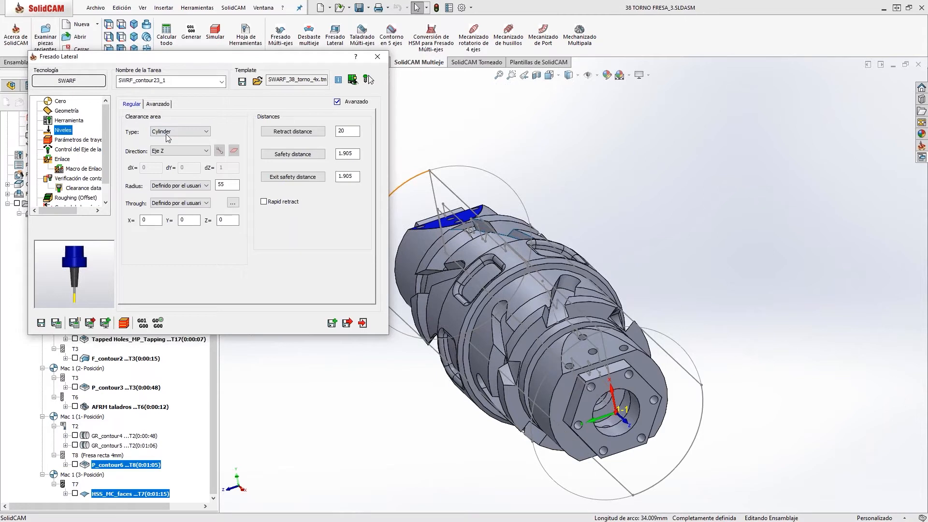
left_click(204, 136)
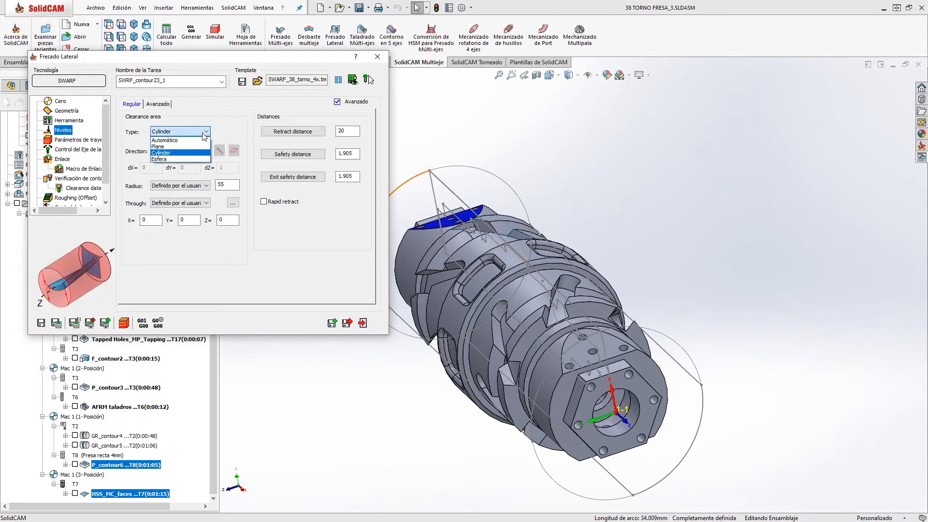
left_click(203, 136)
Step: Review the operation's toolpath parameters, tool axis control, lead-in and lead-out macros, and link settings
left_click(73, 139)
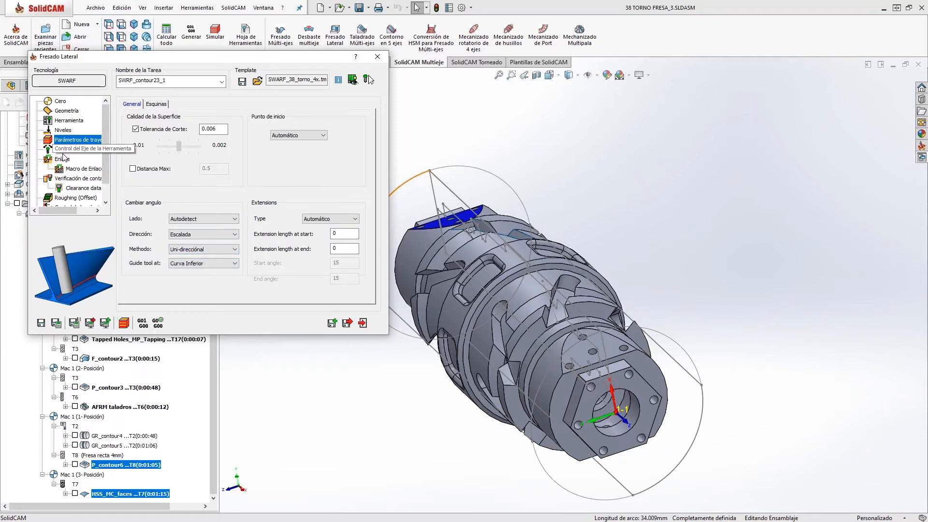
left_click(77, 150)
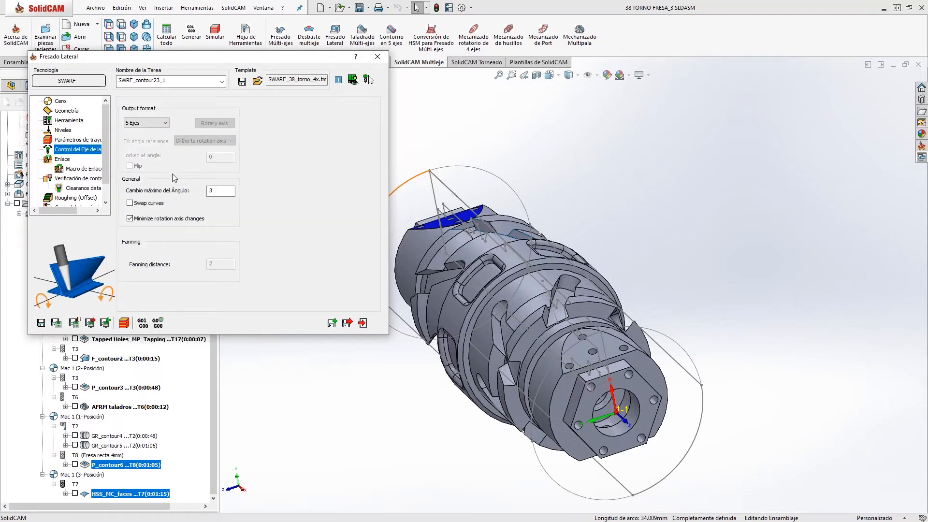
left_click(78, 169)
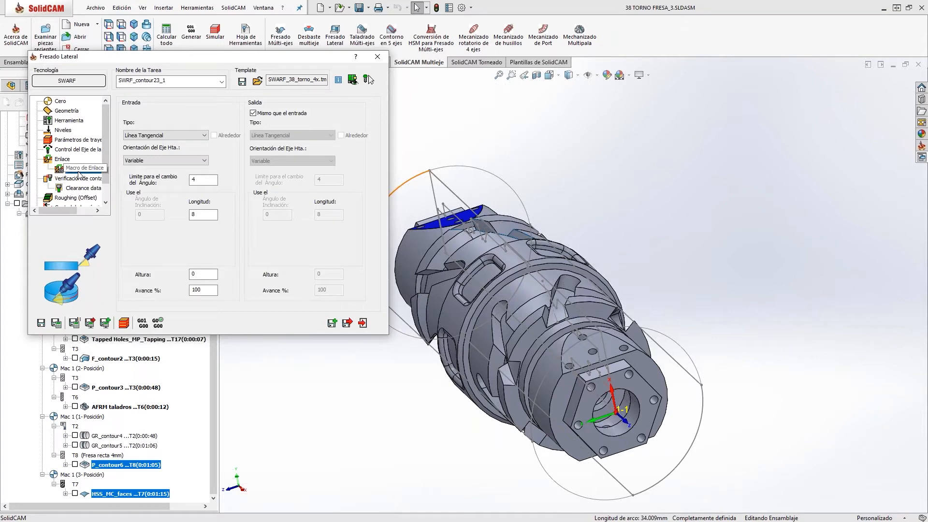
left_click(61, 159)
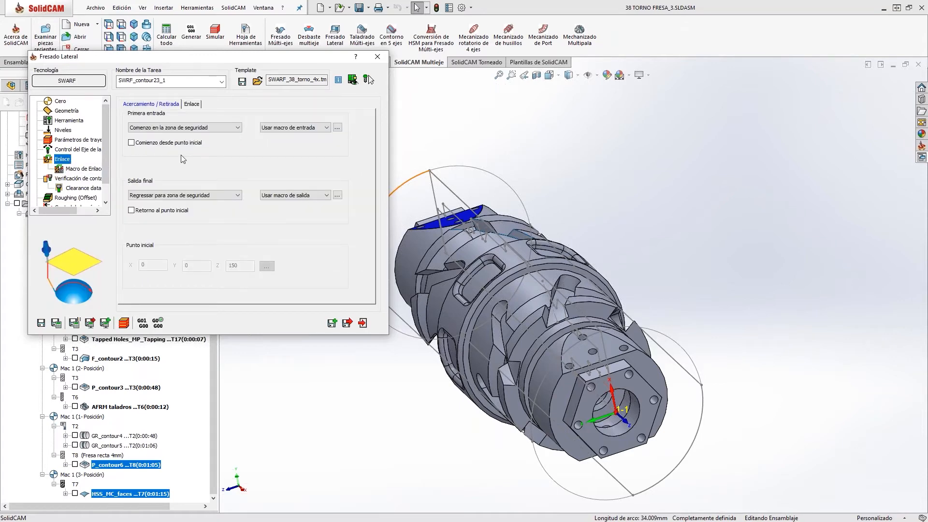
Step: Try to save and calculate the SWARF operation
scroll(550, 316, "down", 2)
scroll(550, 316, "down", 2)
left_click(56, 322)
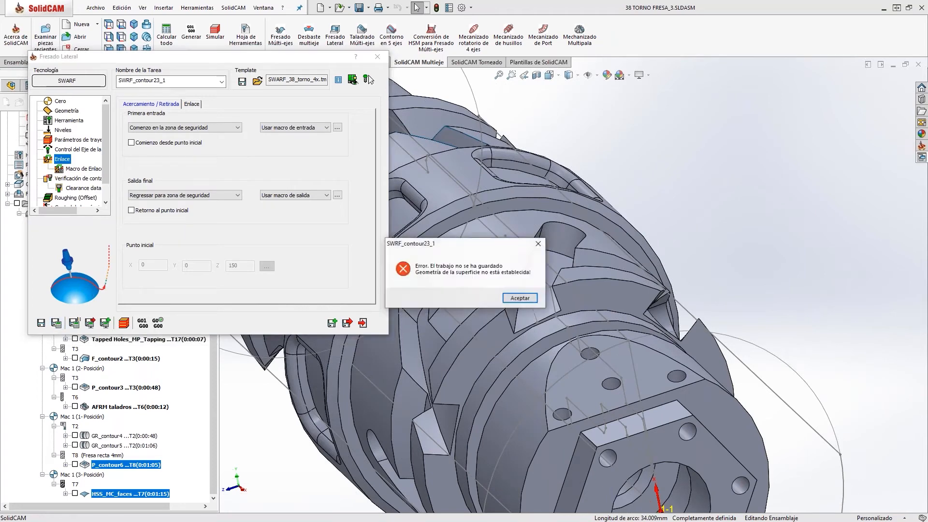
left_click(520, 298)
Step: Define the slot's floor face as the bottom surface geometry (Superficies del fondo) and calculate the operation
left_click(67, 111)
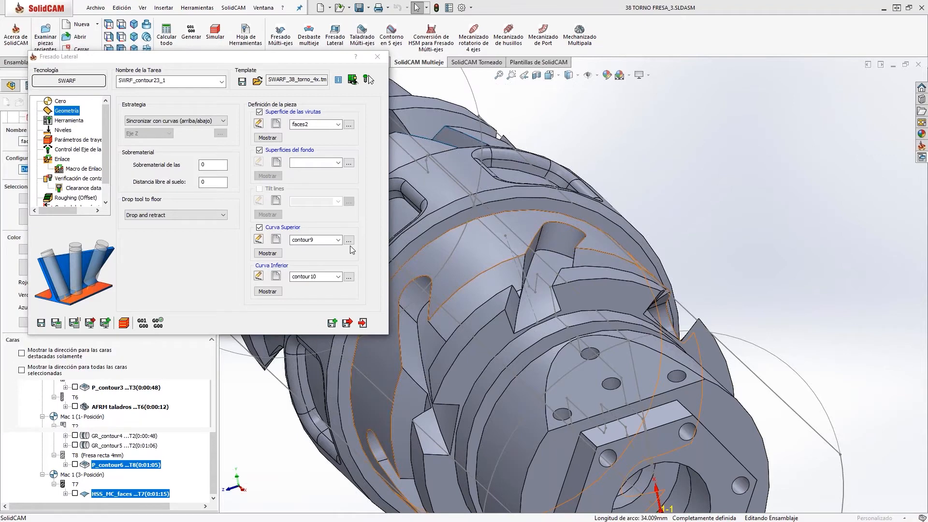
left_click(537, 290)
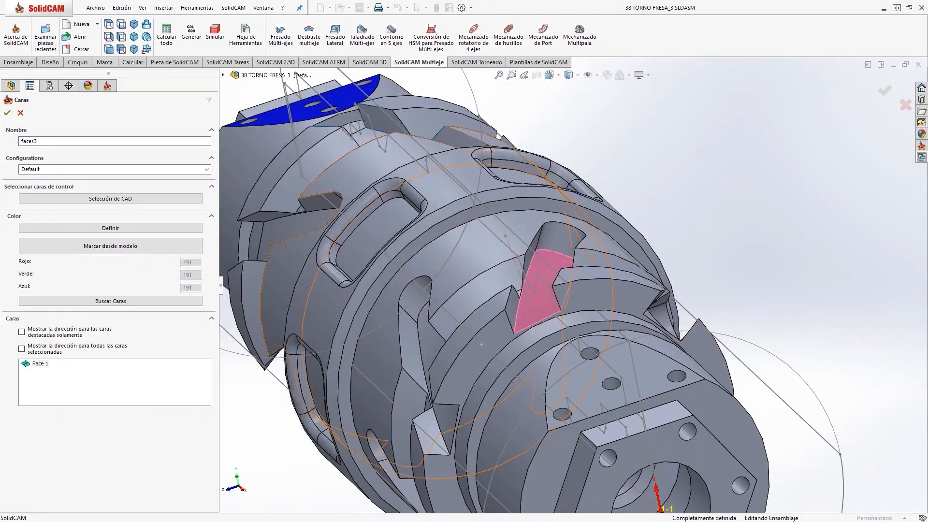
left_click(7, 112)
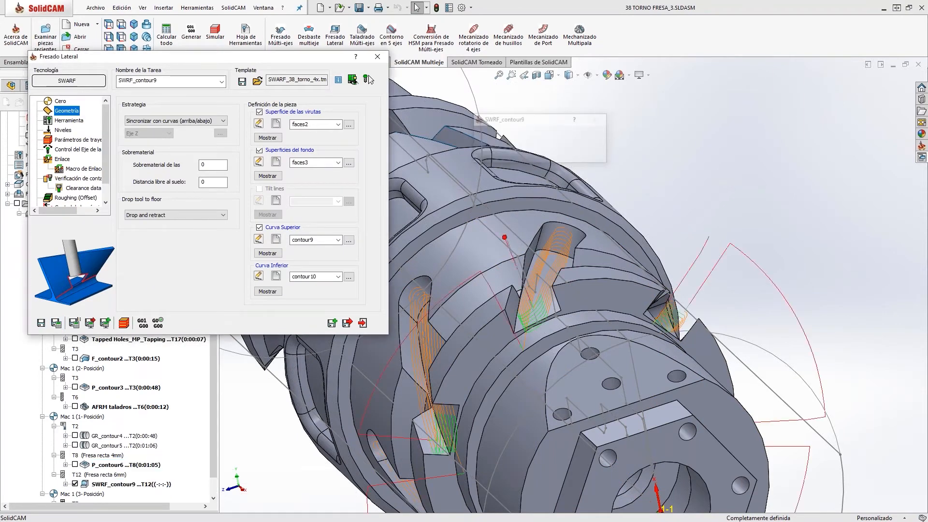
Step: Examine the calculated SWARF toolpath in the open slots around the part
scroll(553, 311, "up", 3)
middle_click_drag(574, 311, 610, 286)
scroll(627, 292, "down", 4)
scroll(509, 404, "down", 4)
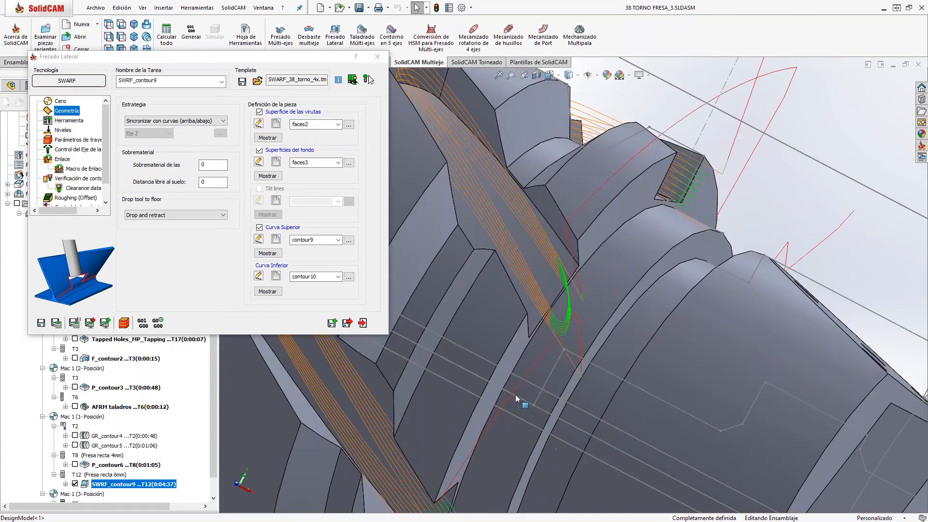
scroll(566, 343, "up", 8)
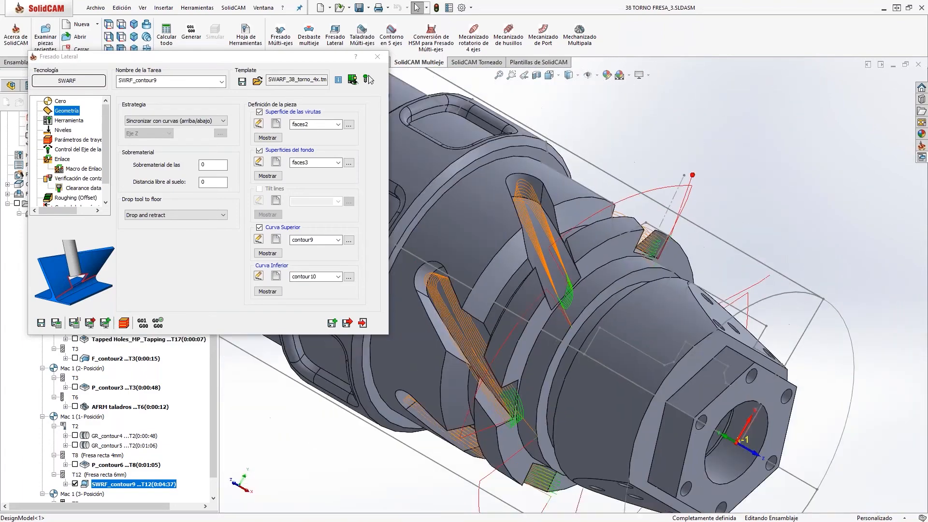
scroll(565, 301, "up", 3)
middle_click_drag(570, 304, 535, 381)
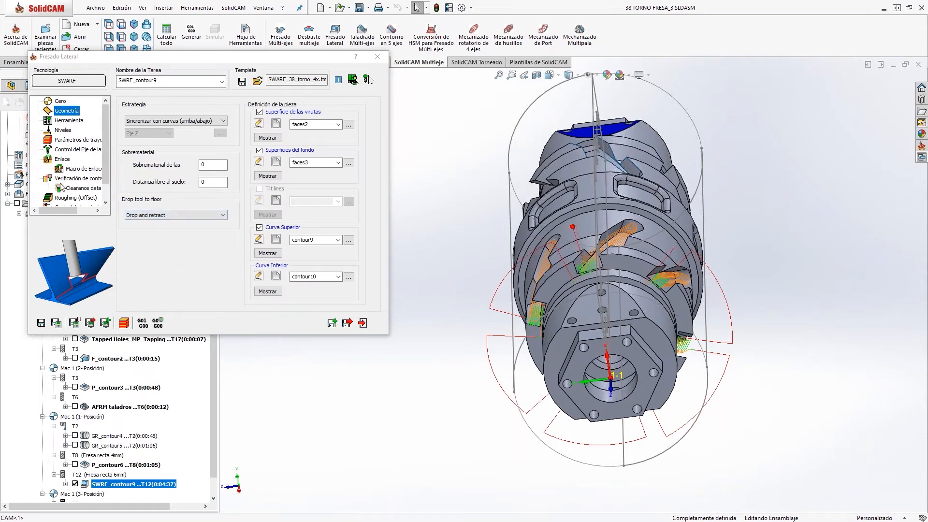
scroll(83, 197, "down", 1)
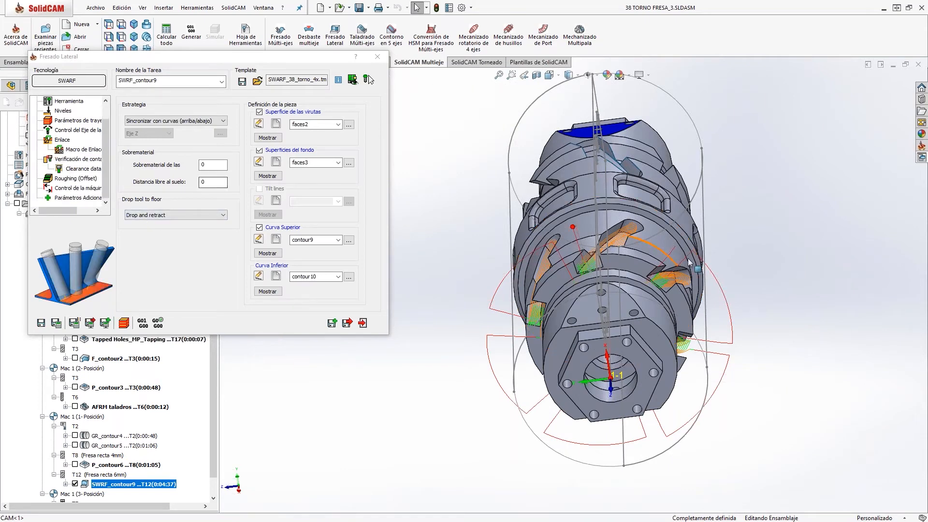
middle_click_drag(600, 310, 498, 278)
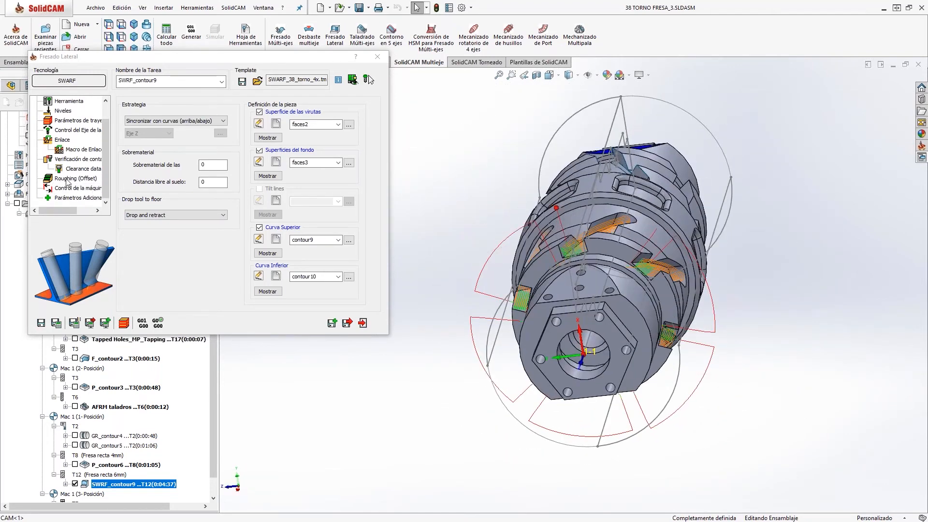
Step: Review the SWARF operation's Roughing (Offset) settings for multiple cuts, layers, rotation and mirror against the slots on the part
left_click(67, 179)
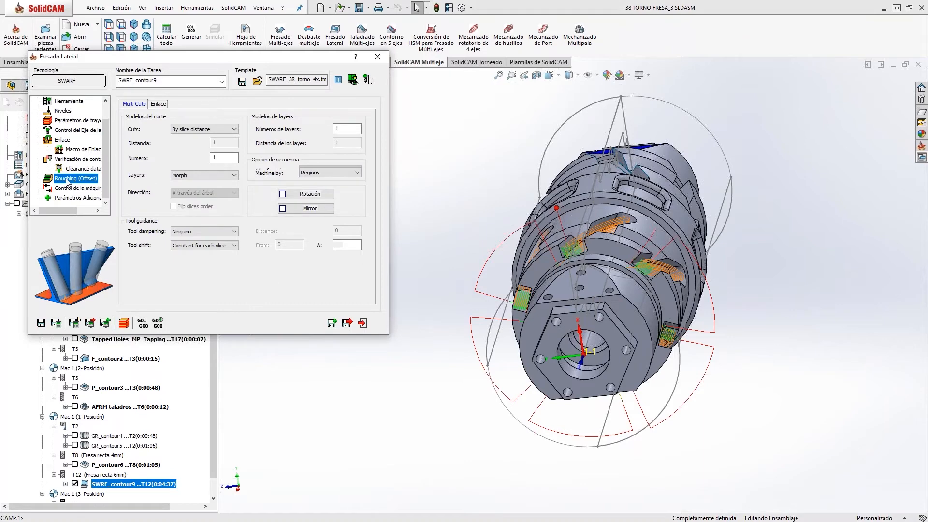
scroll(555, 319, "up", 4)
middle_click_drag(585, 334, 608, 323)
scroll(624, 293, "down", 5)
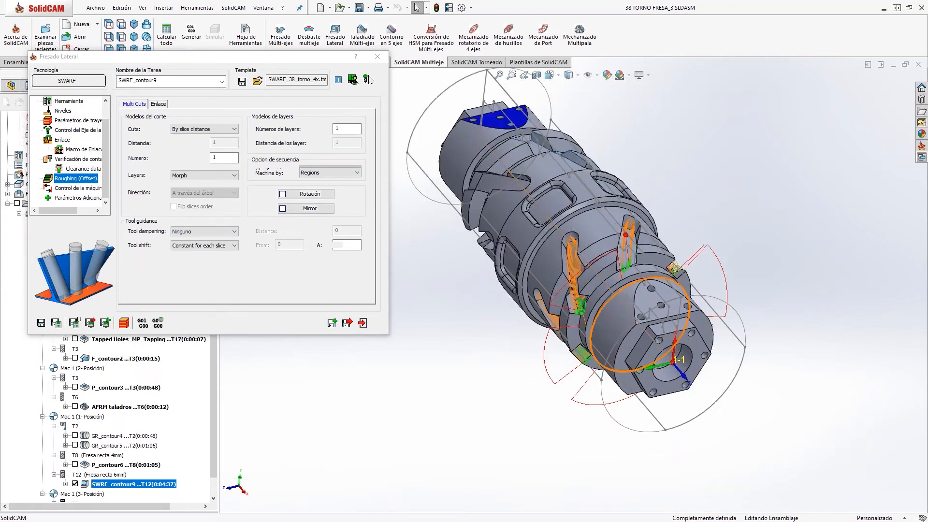
middle_click_drag(622, 314, 617, 309)
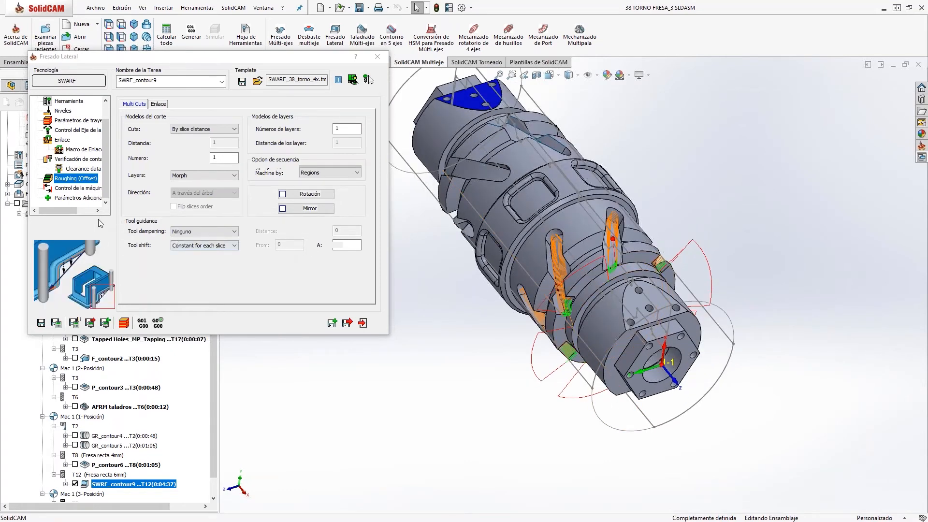
Step: Exit the SWARF operation and hide its toolpath
left_click(362, 323)
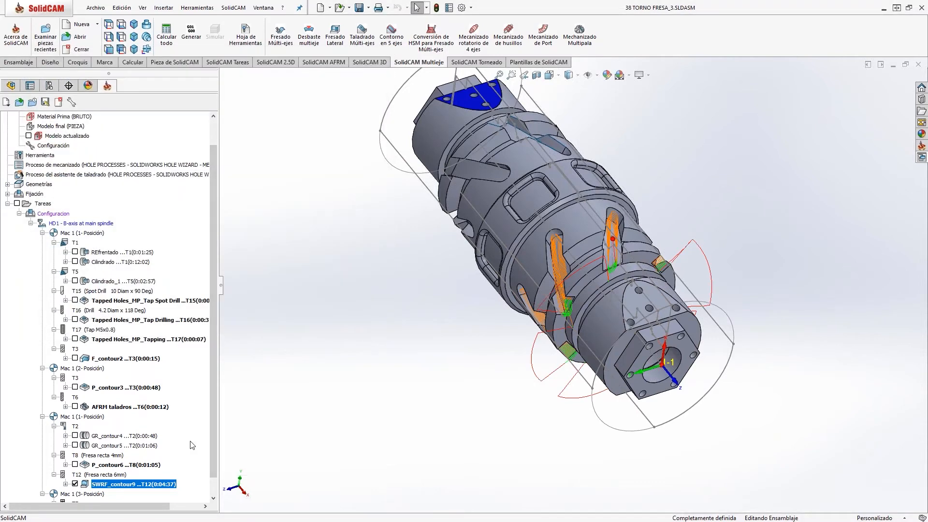
left_click(75, 484)
scroll(623, 279, "down", 2)
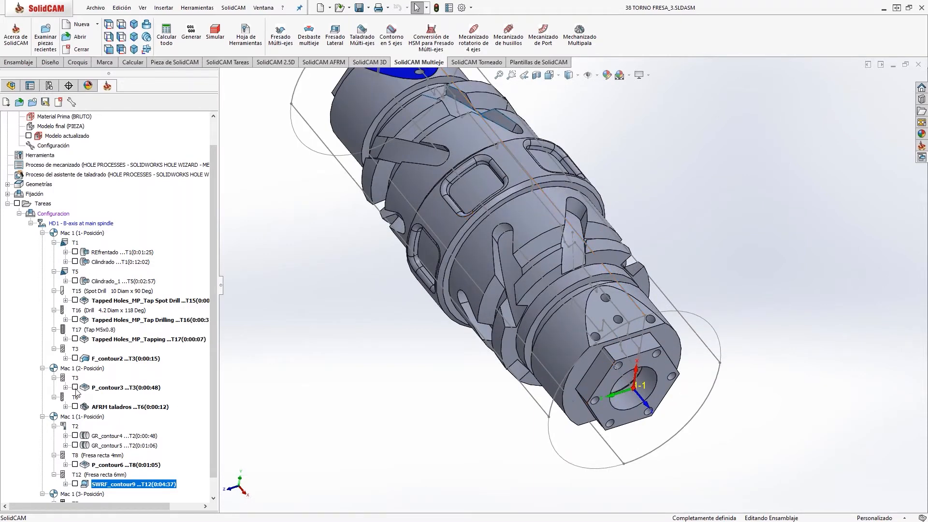
Step: Move the HSS_MC_faces operation ahead of SWRF_contour9 and display the toolpaths of P_contour6 and HSS_MC_faces
left_click(75, 464)
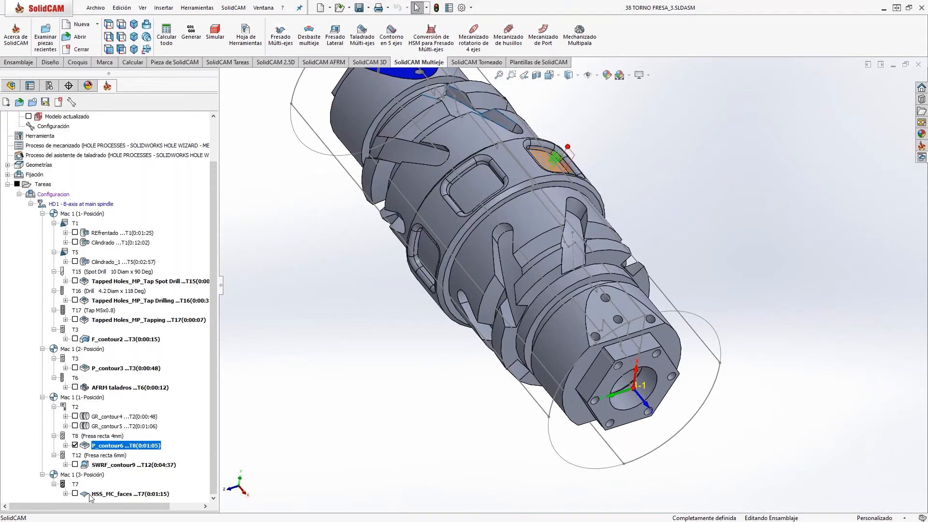
left_click(86, 465)
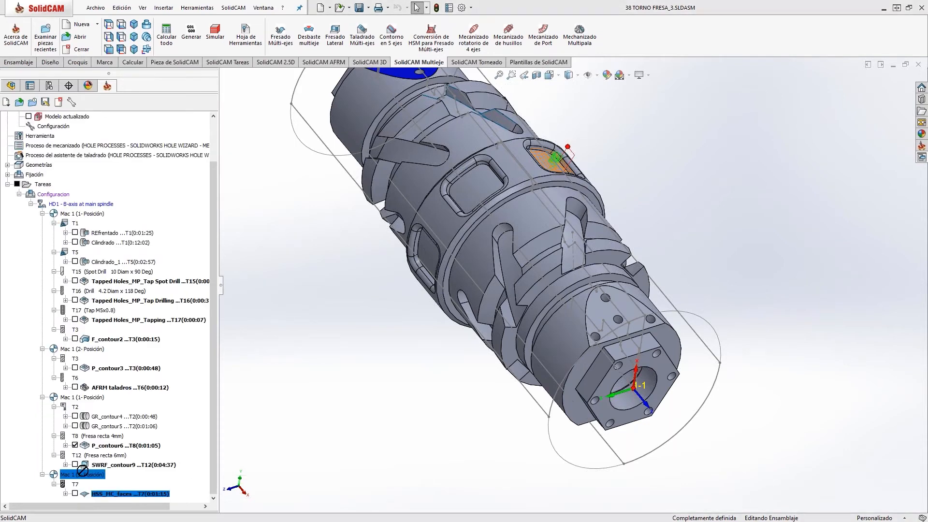
left_click(84, 494)
left_click(93, 465)
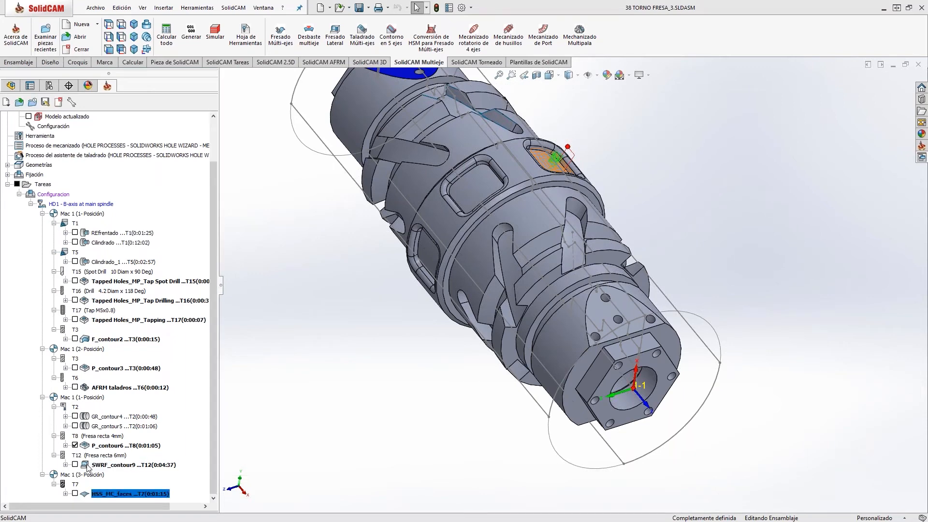
left_click(83, 495)
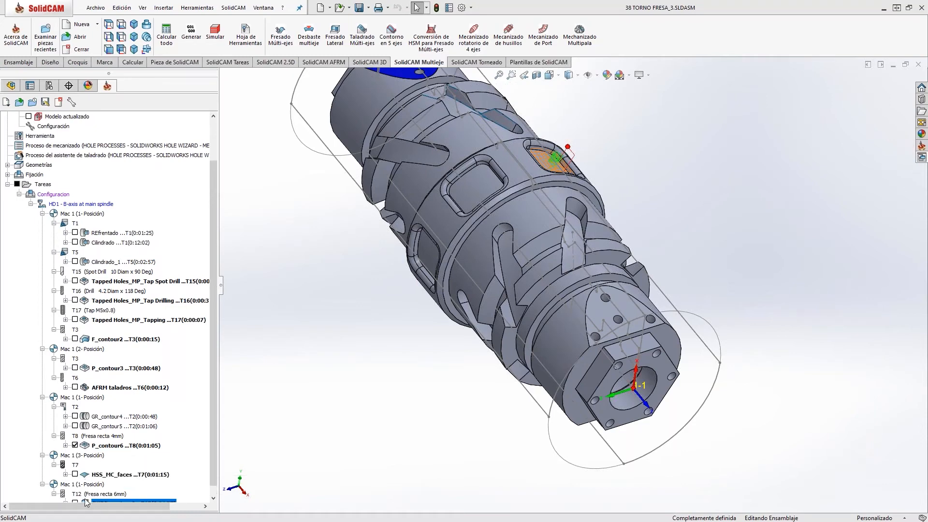
left_click(75, 465)
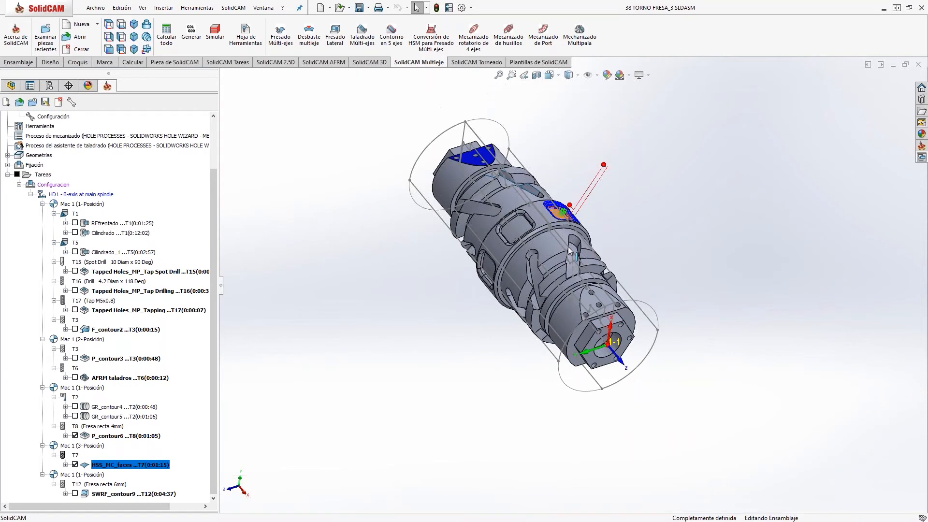
Step: Apply a 4-axis transformation to P_contour6 and HSS_MC_faces, keeping the original and adding 5 rotations of 60° each, and save it
left_click(102, 437, "ctrl")
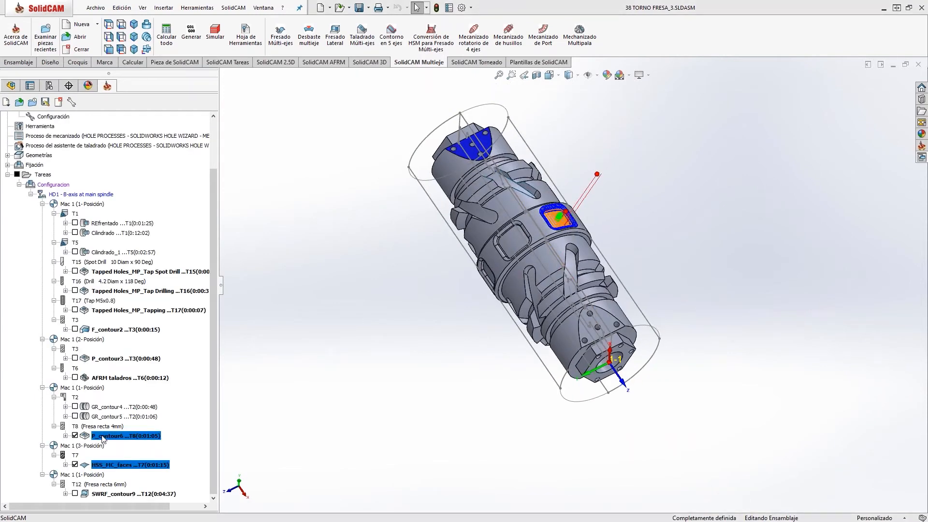
right_click(104, 437)
left_click(181, 212)
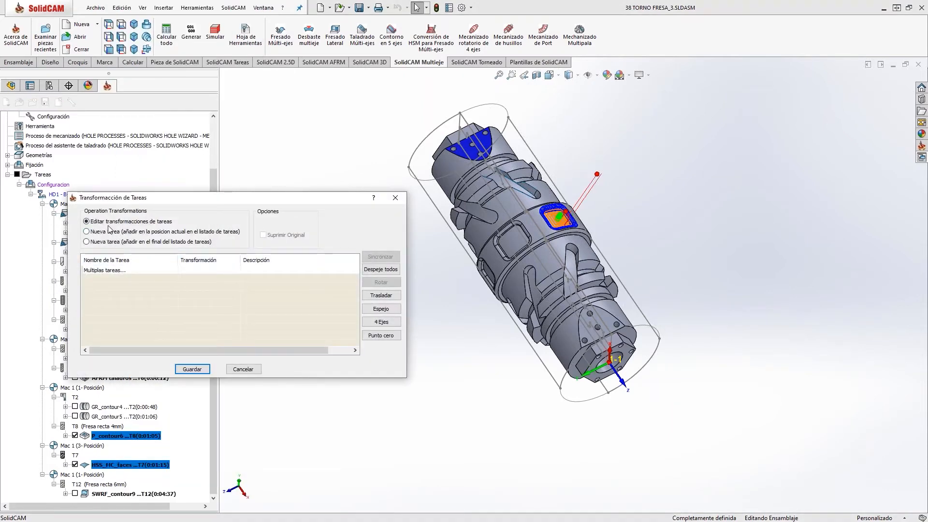
left_click(381, 321)
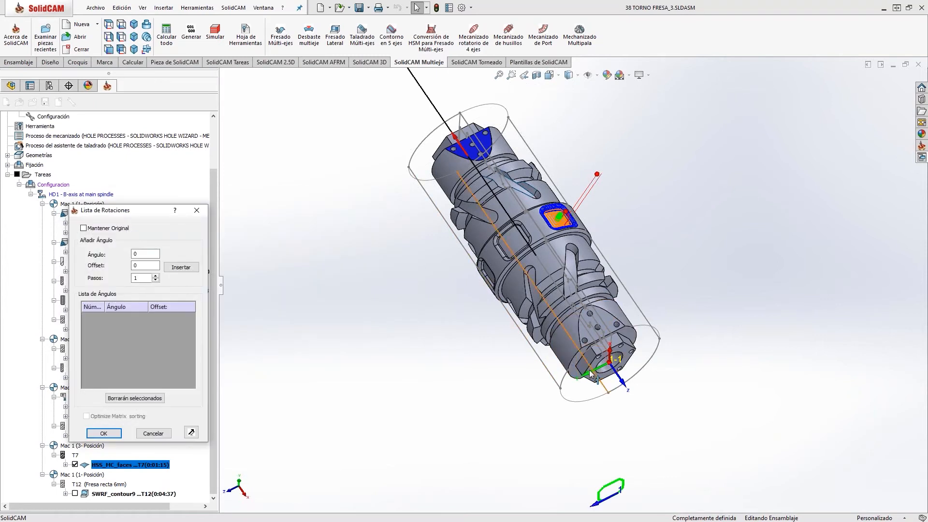
left_click(83, 228)
left_click(148, 254)
left_click_drag(149, 253, 110, 251)
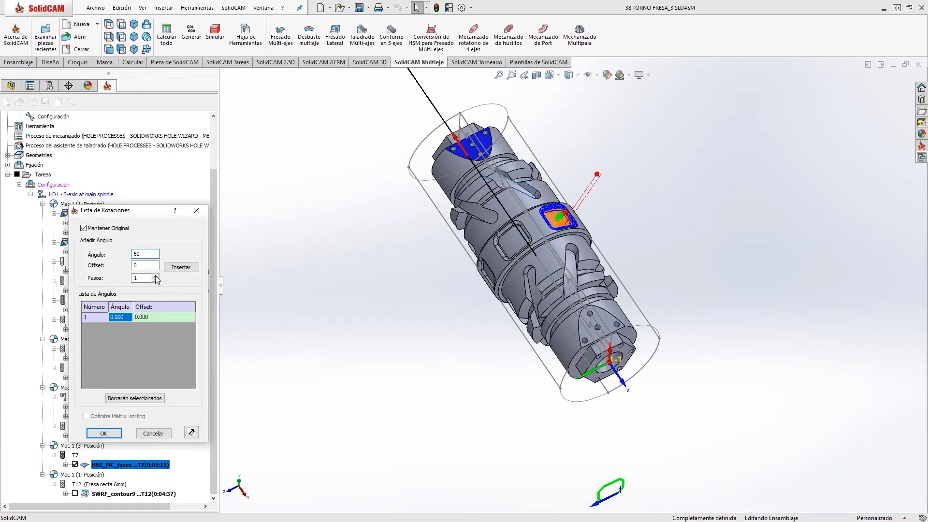
left_click(179, 267)
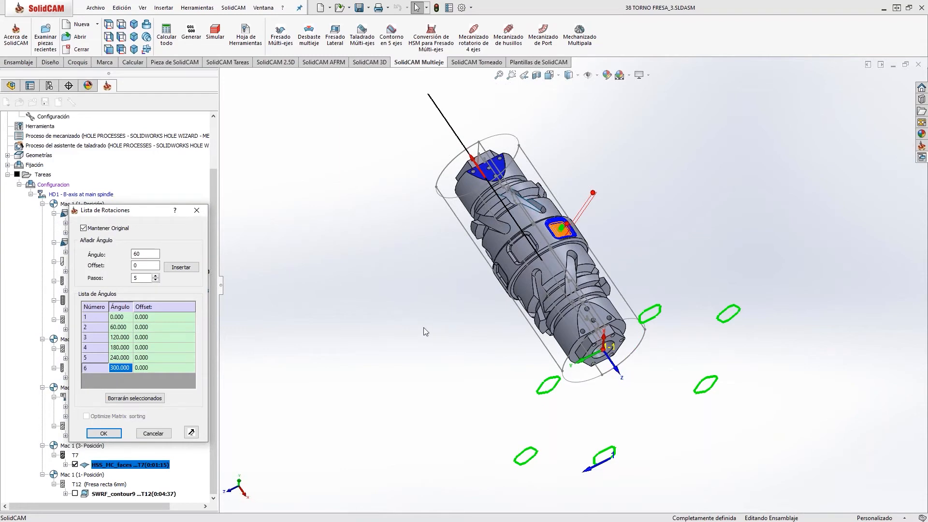
scroll(604, 360, "down", 5)
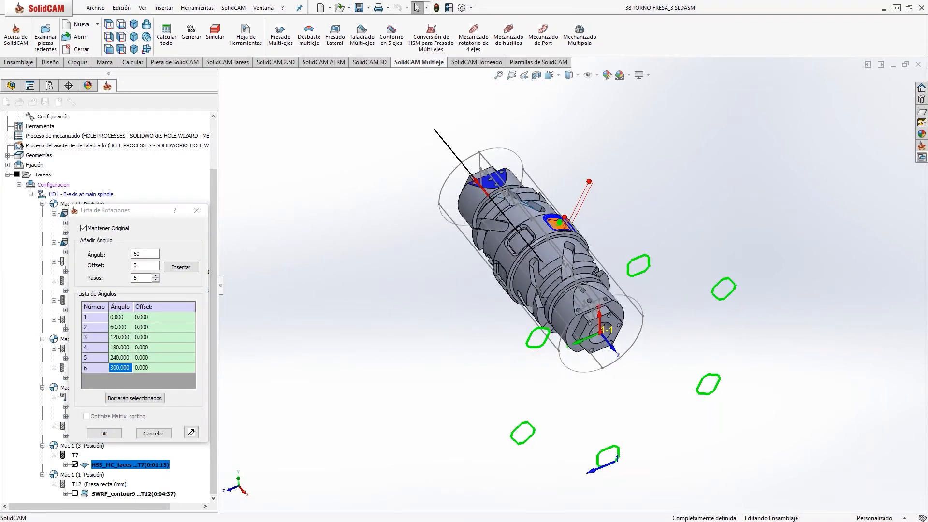
scroll(579, 330, "down", 1)
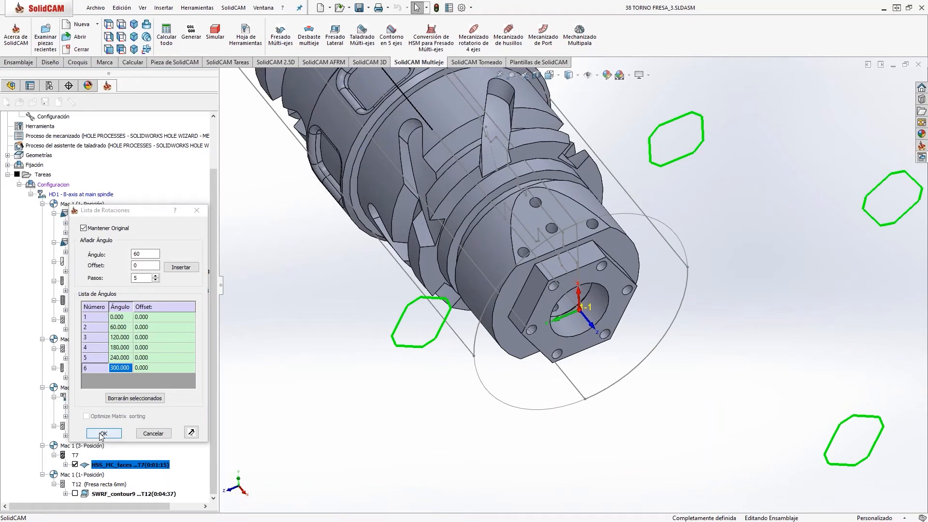
left_click(103, 433)
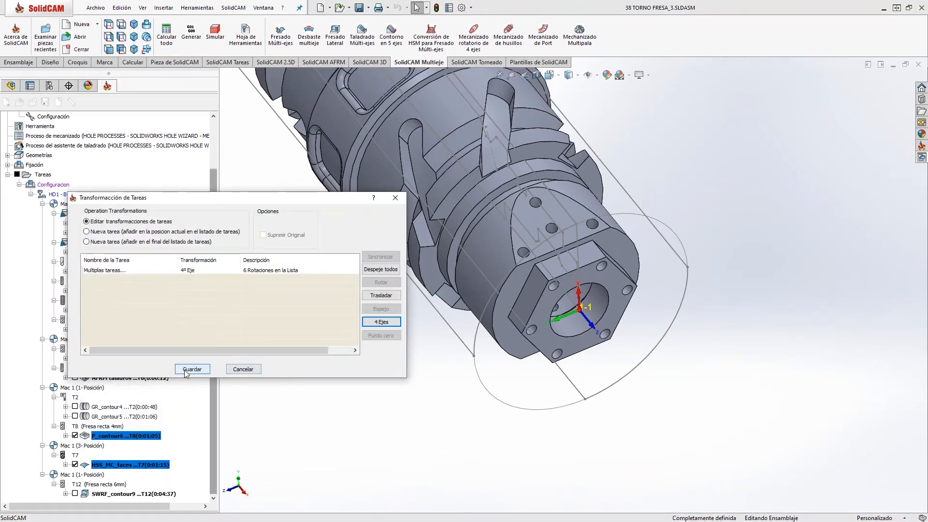
left_click(192, 369)
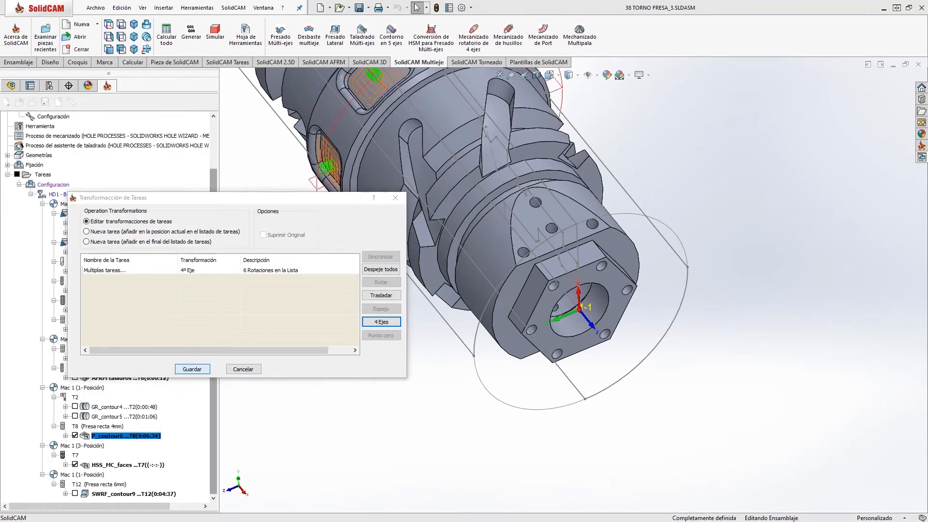
Step: Examine the rotated pocket toolpaths around the part and the central bore at its hexagonal end
scroll(532, 290, "up", 3)
mouse_move(532, 290)
middle_mouse_down()
mouse_move(443, 348)
mouse_move(636, 220)
mouse_move(529, 276)
mouse_move(482, 314)
mouse_move(577, 355)
mouse_move(522, 305)
middle_mouse_up()
scroll(633, 221, "down", 3)
scroll(526, 300, "down", 5)
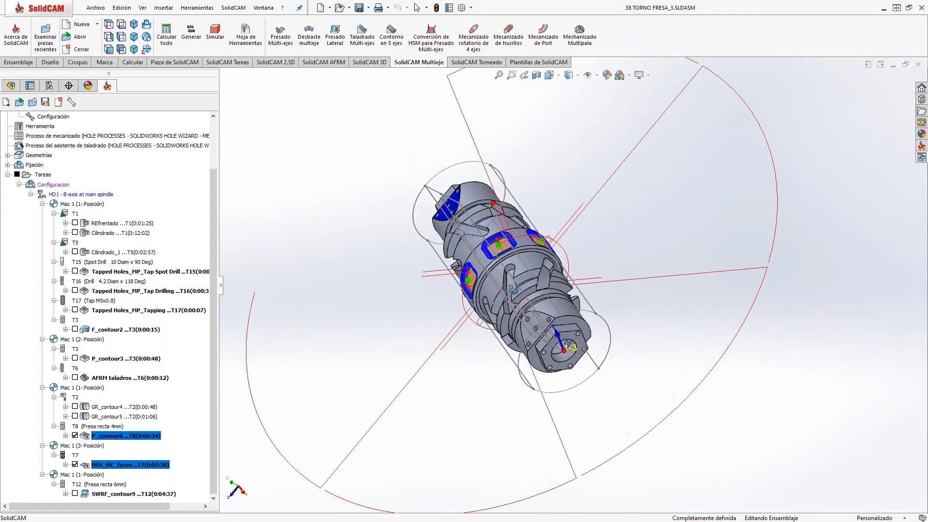
scroll(534, 283, "down", 2)
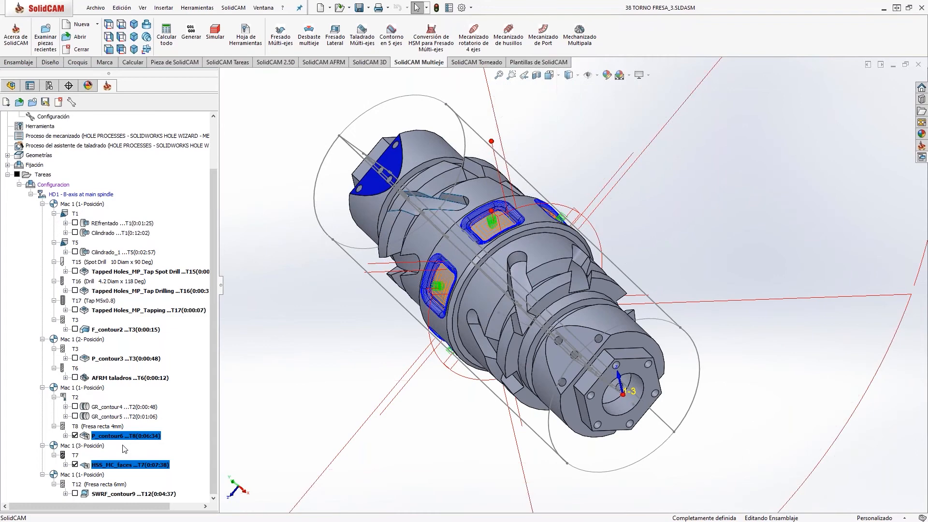
left_click(113, 494)
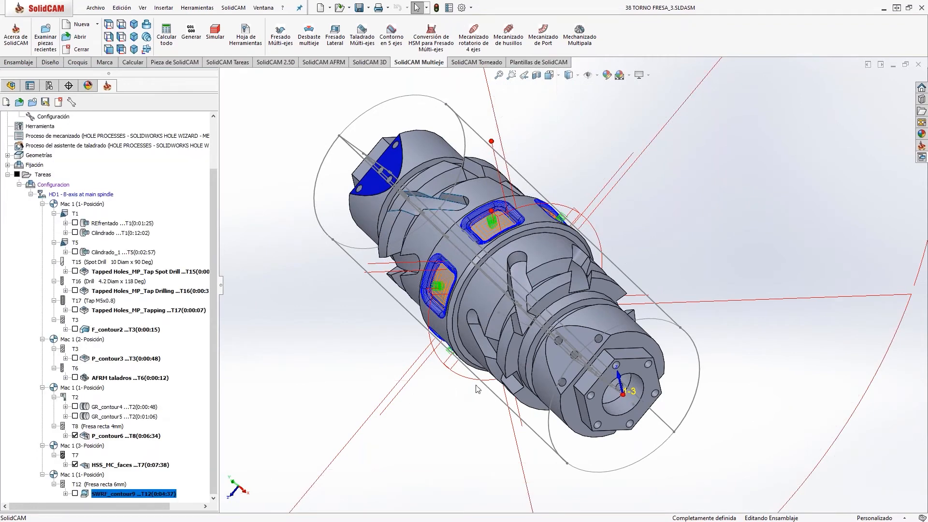
scroll(477, 389, "up", 3)
scroll(595, 356, "down", 4)
middle_click_drag(616, 342, 626, 232)
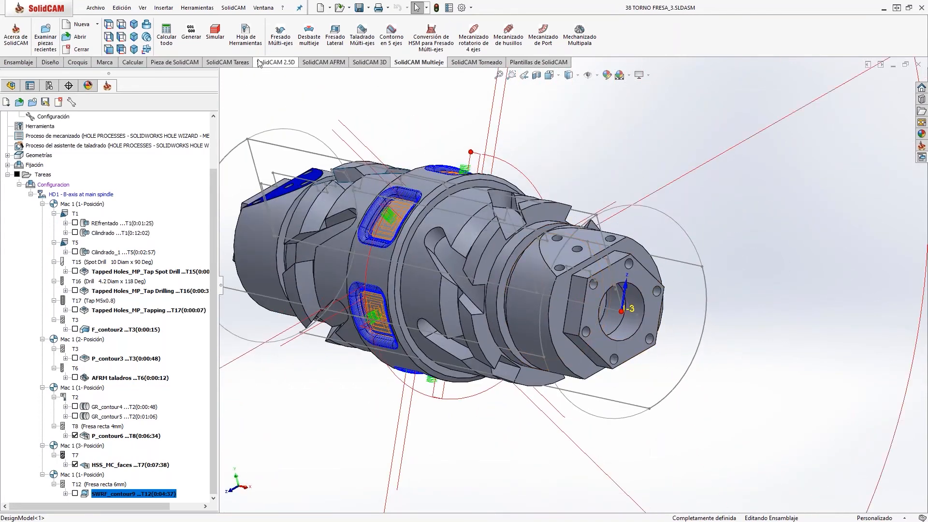
Step: Create a turning drill operation (Taladro) and assign it tool number 9, the 16 mm insert drill
left_click(466, 64)
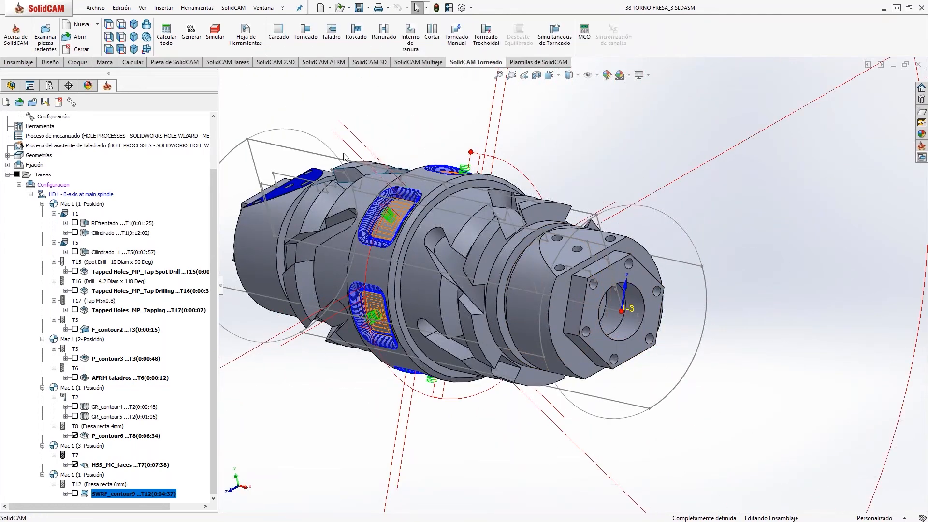
left_click(331, 34)
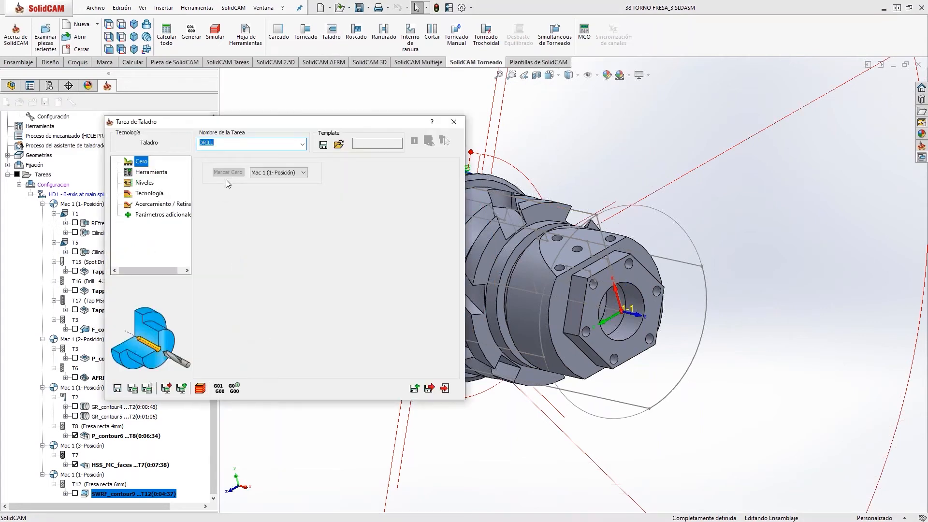
left_click(143, 173)
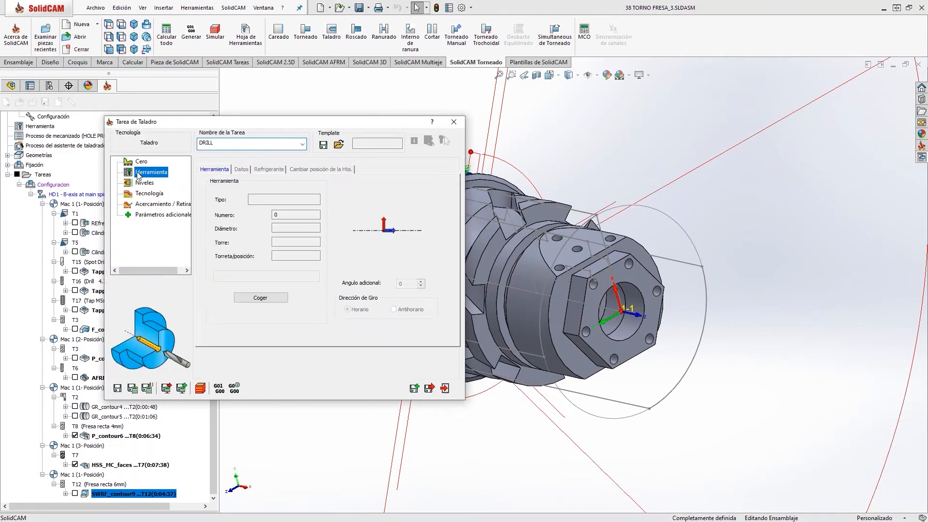
left_click(260, 297)
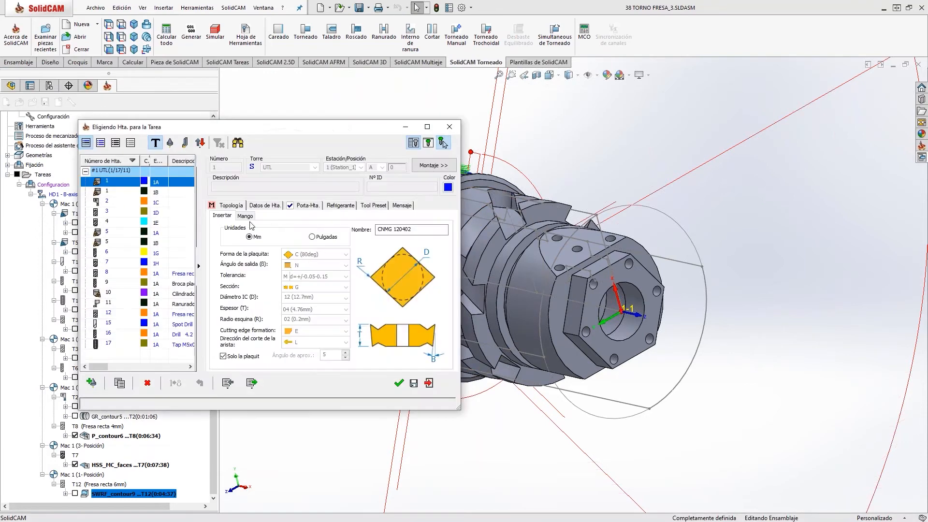
left_click(105, 283)
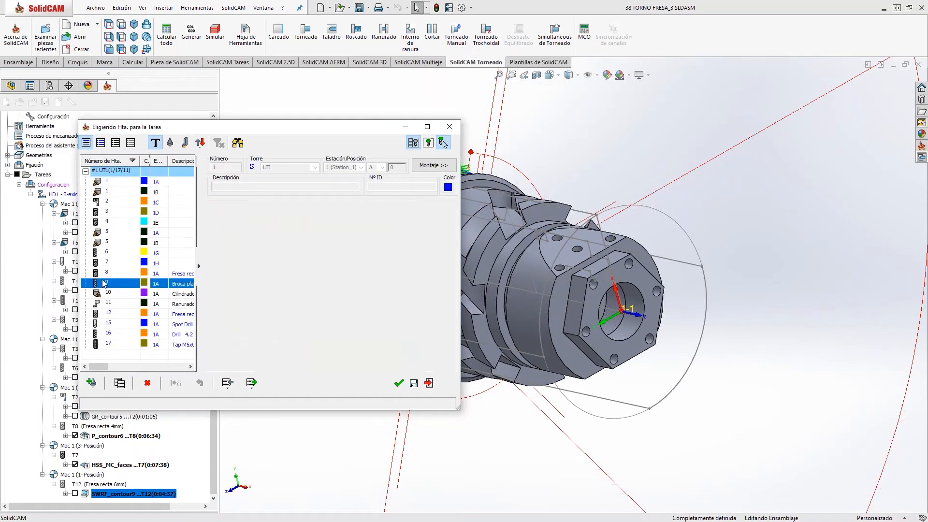
left_click(399, 383)
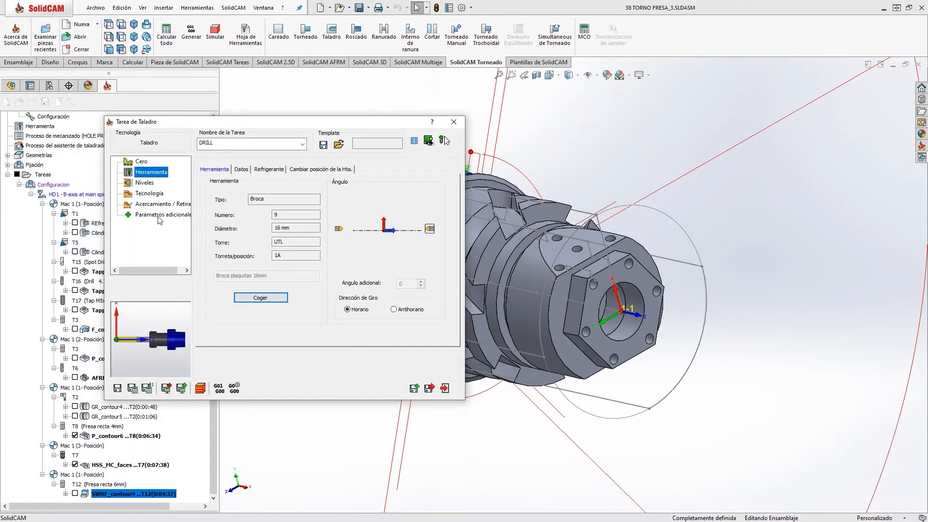
Step: Set the drilling start position from the flat hexagonal end face of the part
left_click(149, 193)
mouse_move(260, 232)
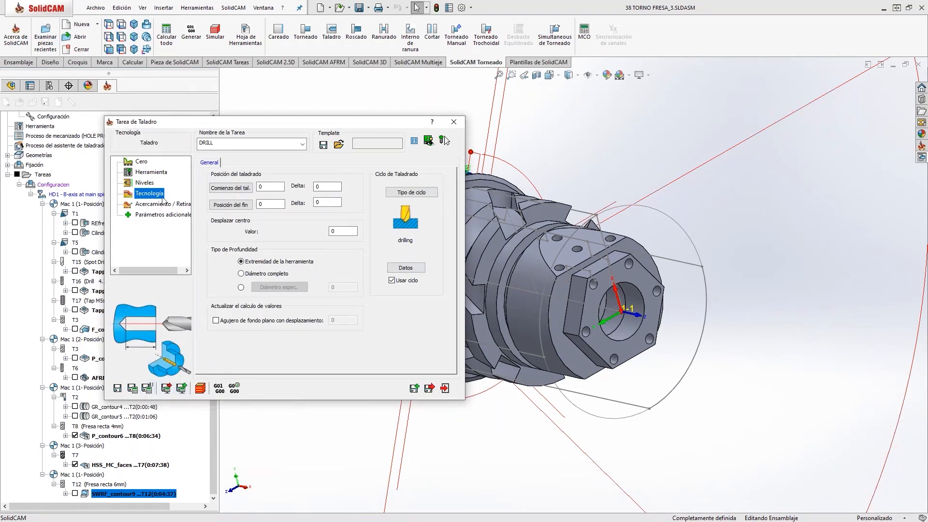
left_click(144, 184)
left_click(149, 193)
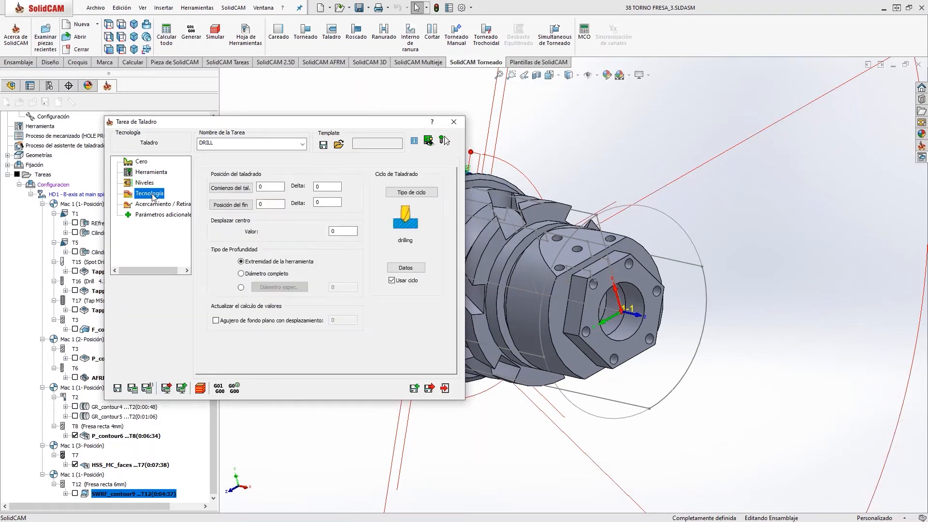
left_click(597, 293)
left_click(231, 205)
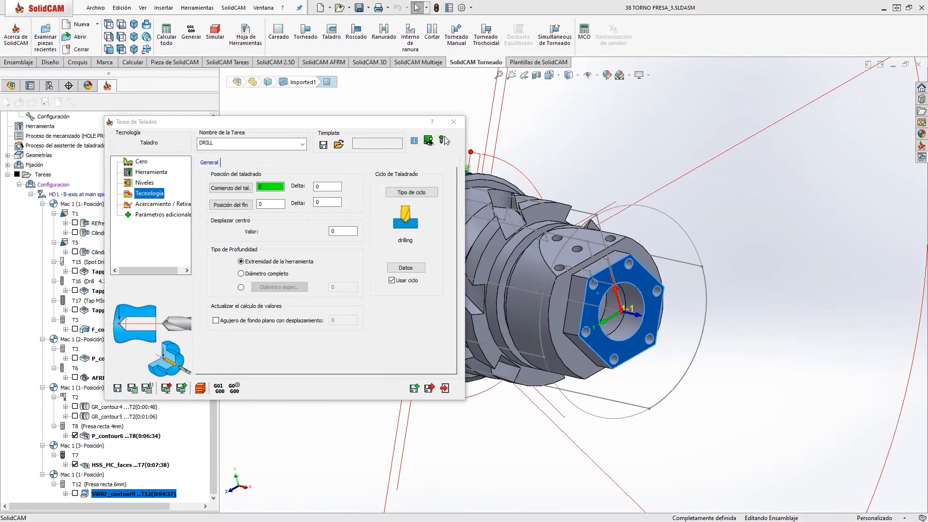
Step: Set the drilling end position from the bottom face inside the central bore, save and calculate the drill operation, and close it
scroll(561, 292, "down", 4)
middle_click_drag(560, 291, 672, 318)
left_click(671, 318)
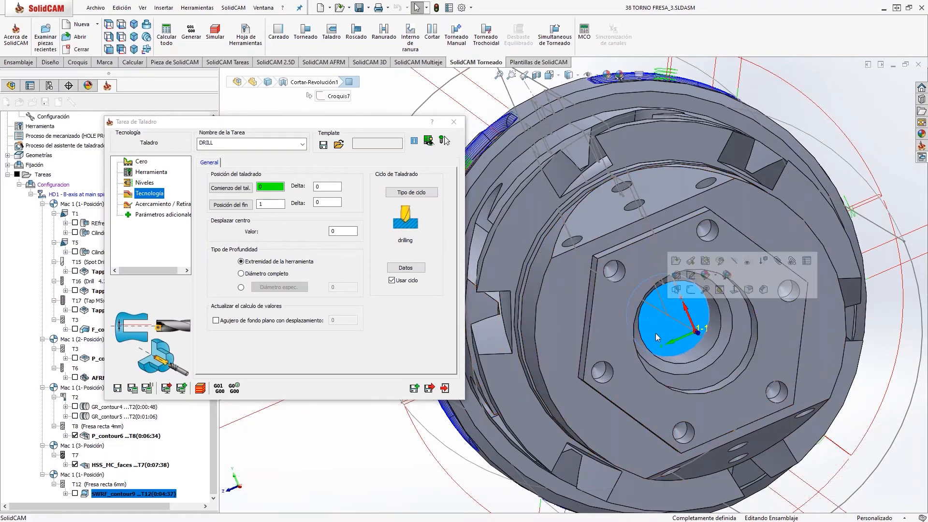
scroll(655, 332, "up", 5)
left_click(272, 203)
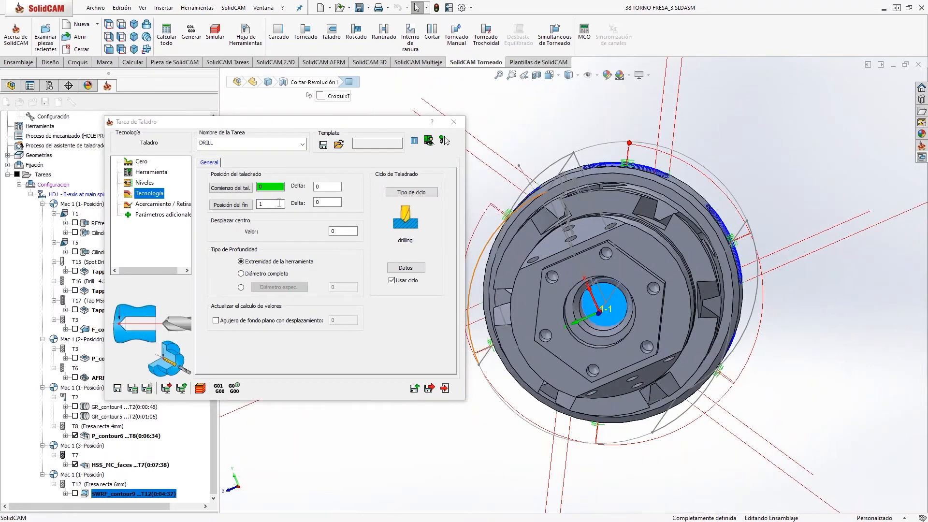
left_click(613, 300)
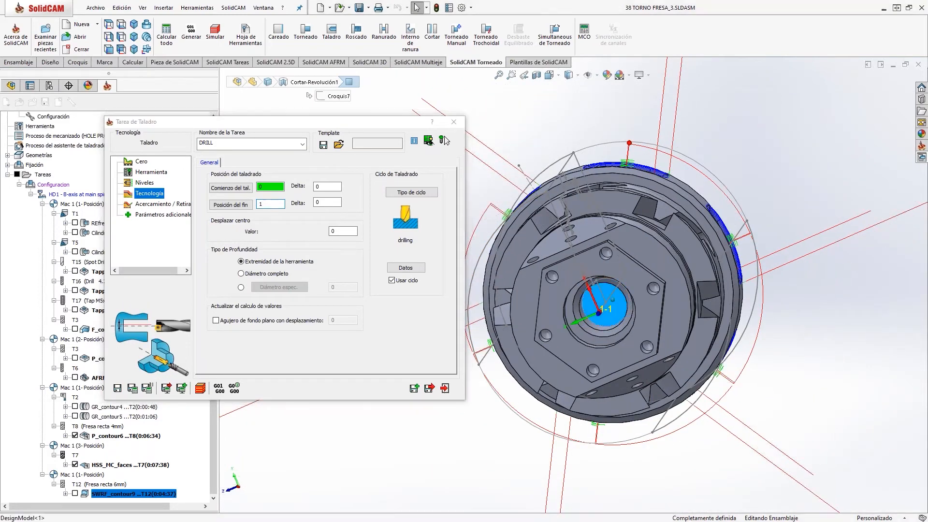
middle_click_drag(613, 300, 684, 304)
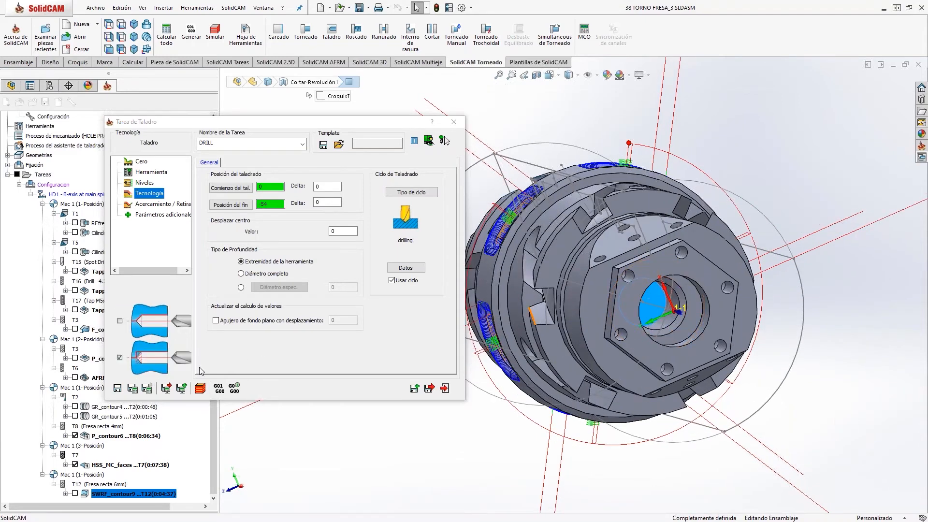
left_click(130, 391)
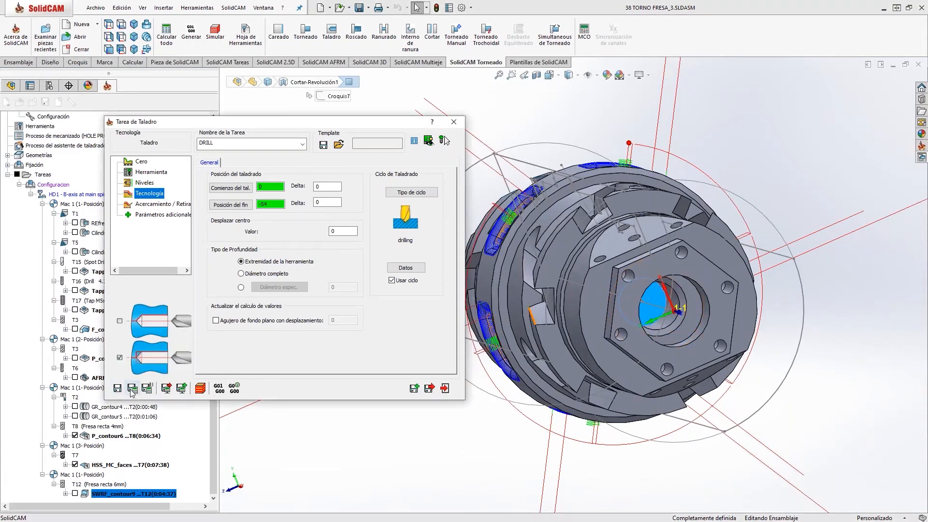
left_click(444, 388)
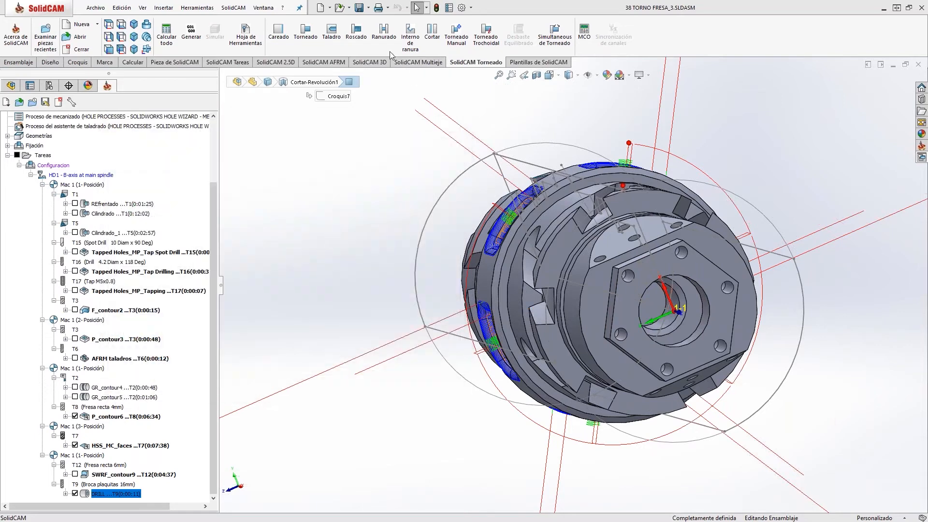
Step: Create a turning operation (Torneado) and start a new profile geometry for it at the central bore
left_click(317, 38)
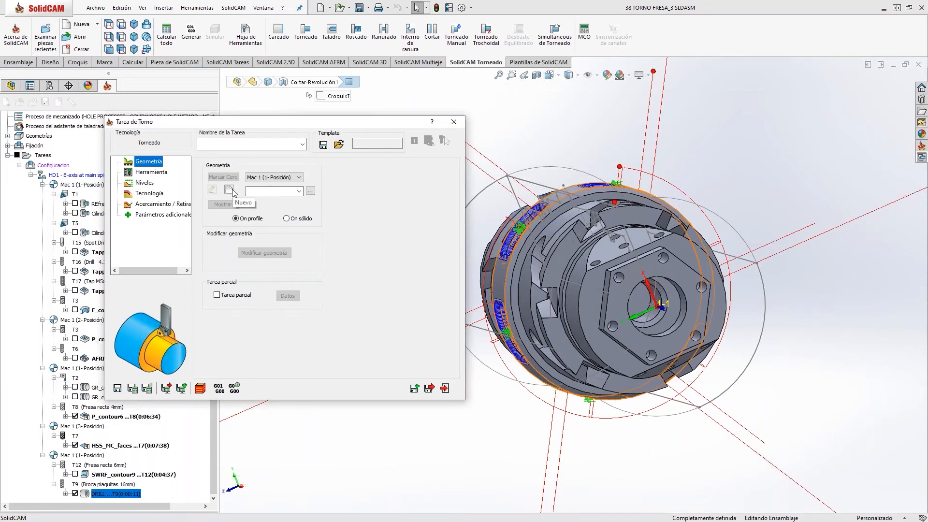
left_click(231, 190)
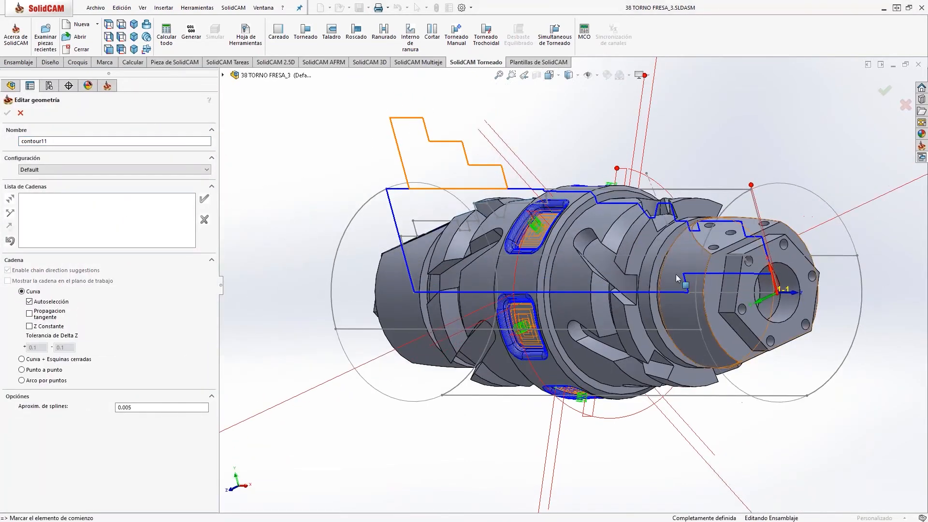
scroll(682, 276, "down", 3)
middle_click_drag(739, 285, 766, 269)
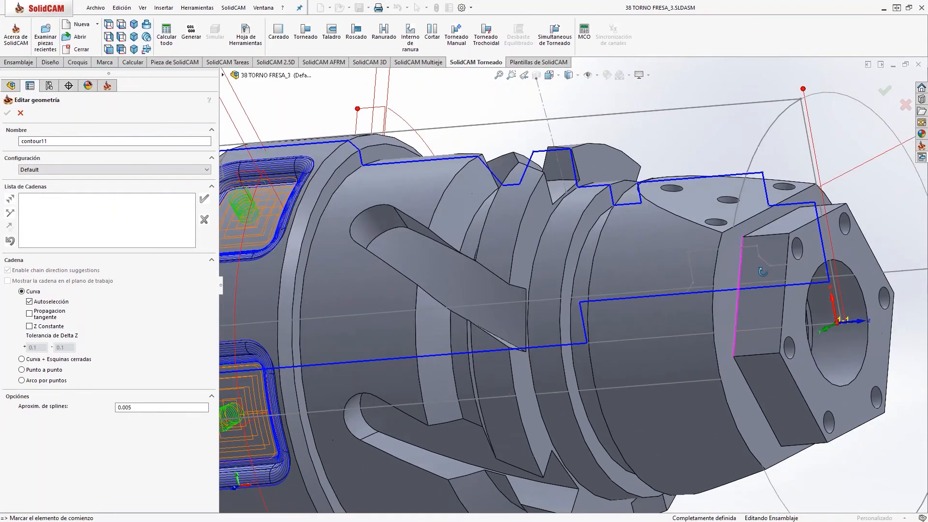
scroll(766, 269, "down", 2)
scroll(765, 270, "down", 2)
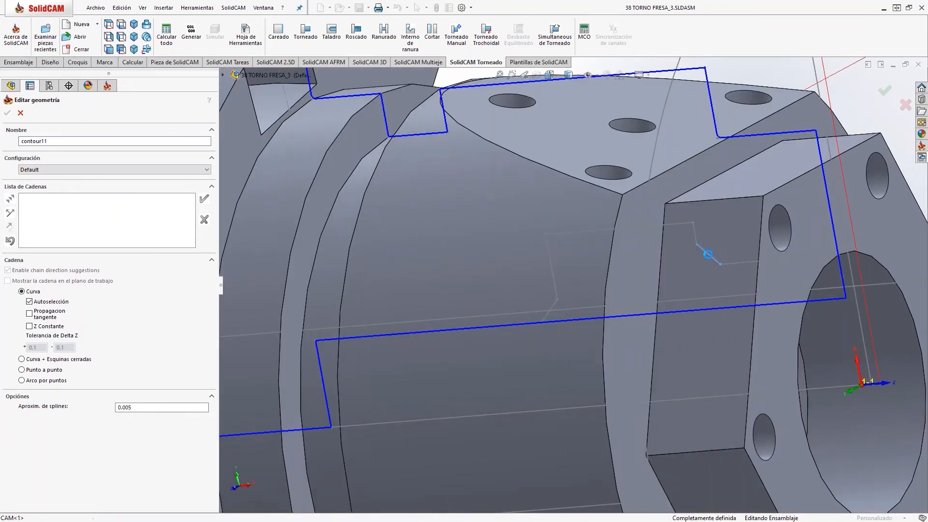
left_click(708, 254)
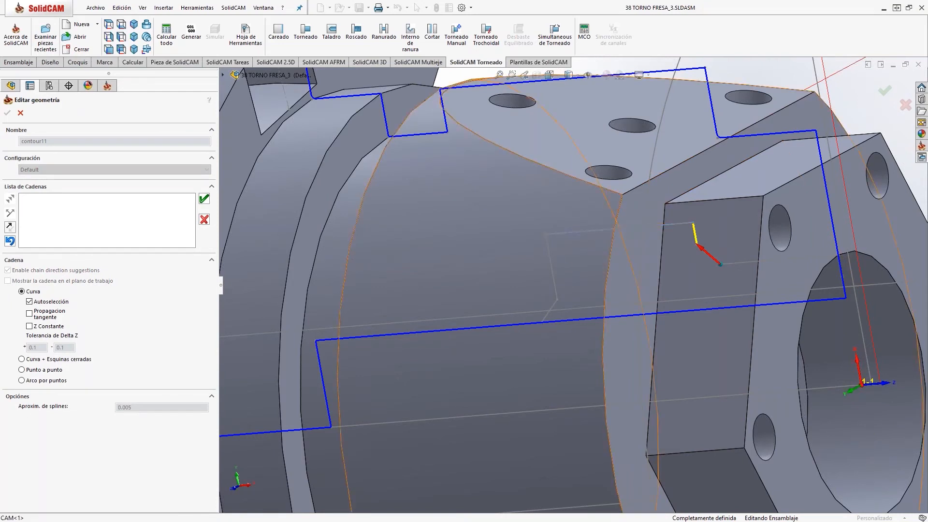
left_click(552, 269)
left_click(548, 312)
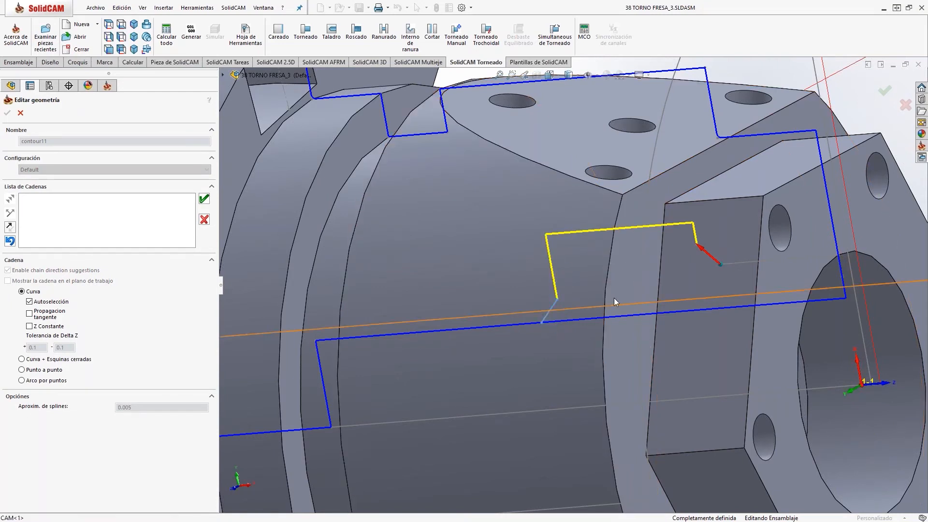
left_click(785, 259)
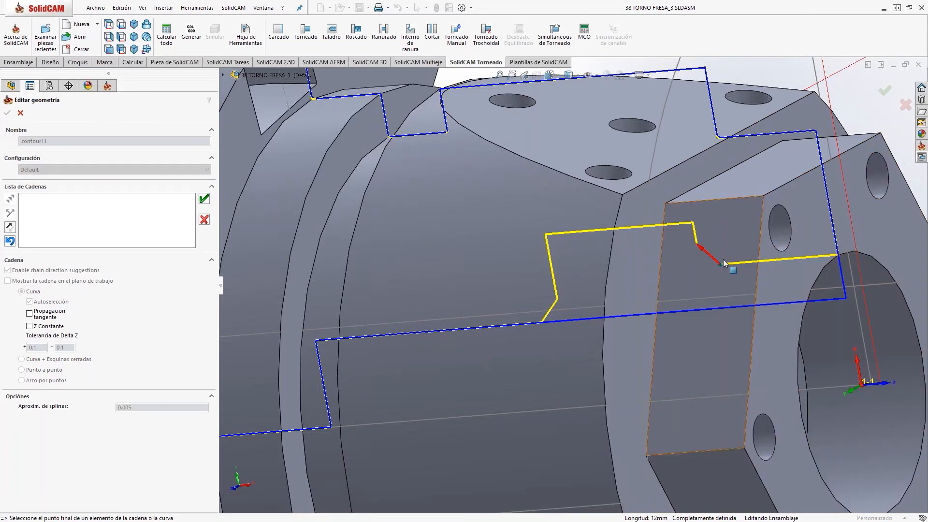
left_click(204, 220)
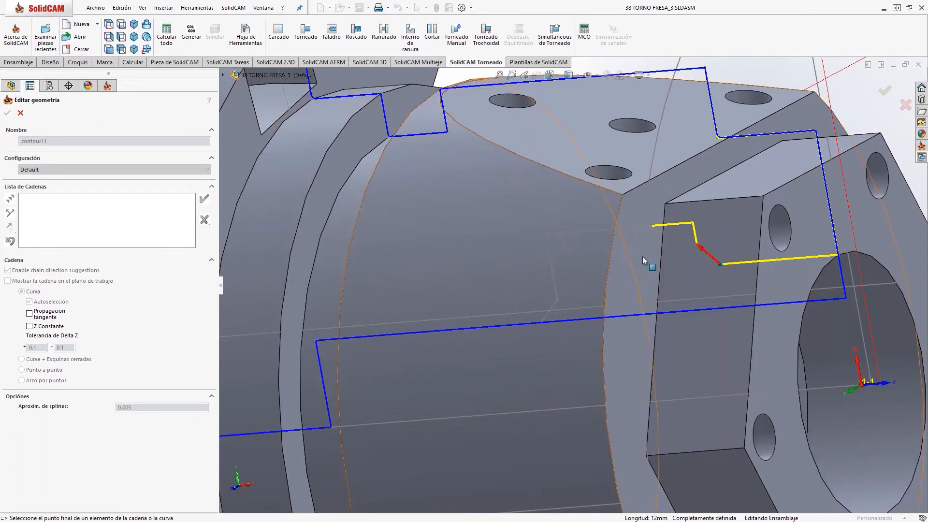
Step: Chain the internal bore profile from the hexagonal end inward through the inner recess, and accept it as the turning geometry
left_click(828, 259)
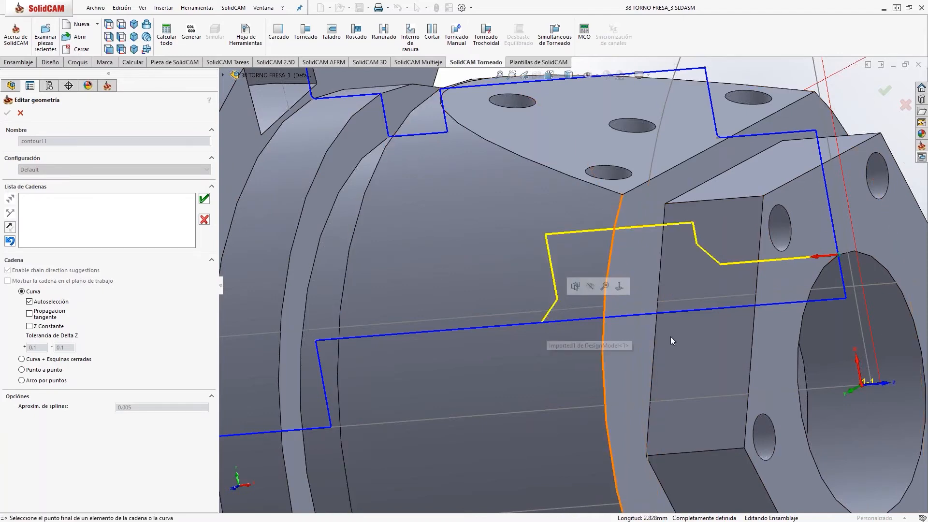
scroll(551, 319, "up", 3)
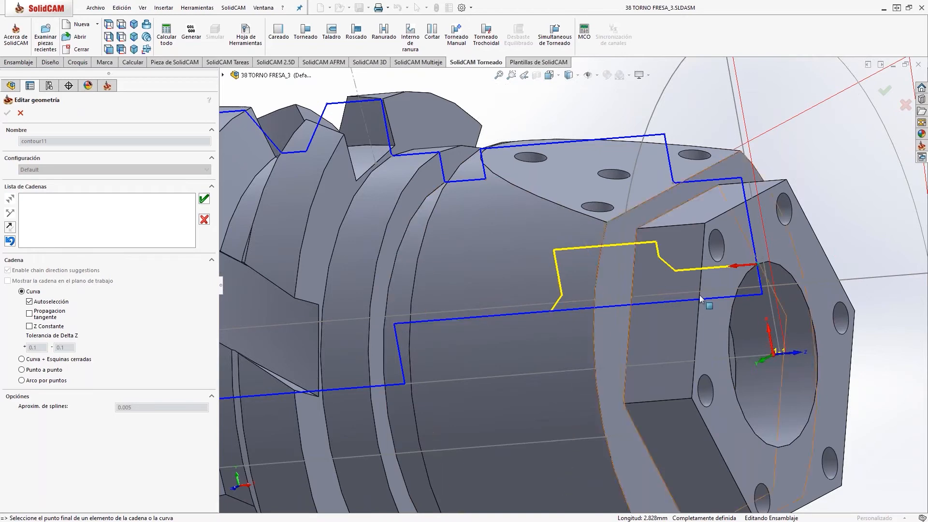
left_click(204, 199)
left_click(7, 113)
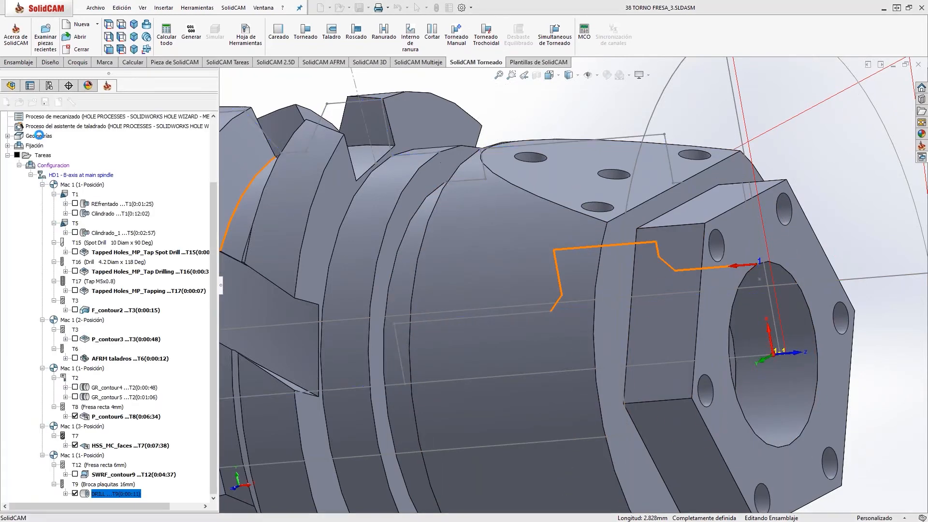
Step: Assign tool number 10, the internal turning tool Cilindrado interior, to the turning operation and preview it
left_click(149, 173)
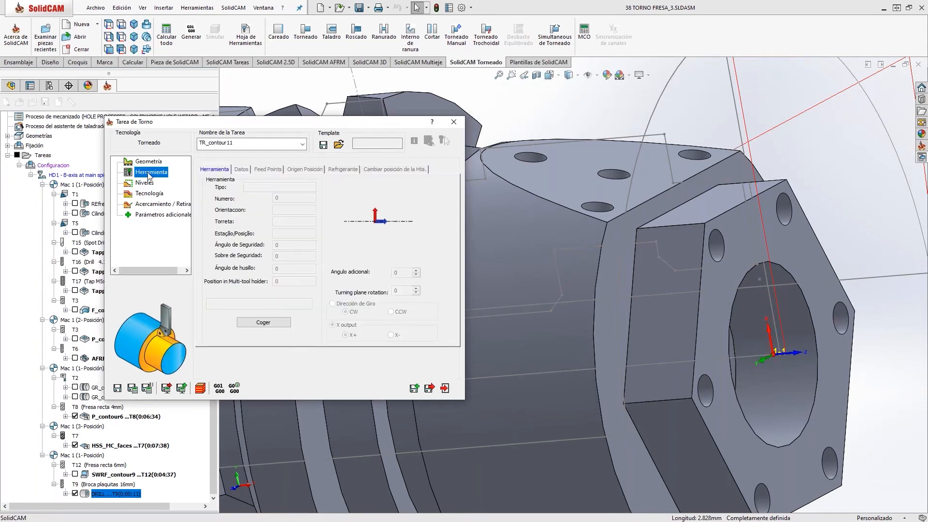
left_click(263, 323)
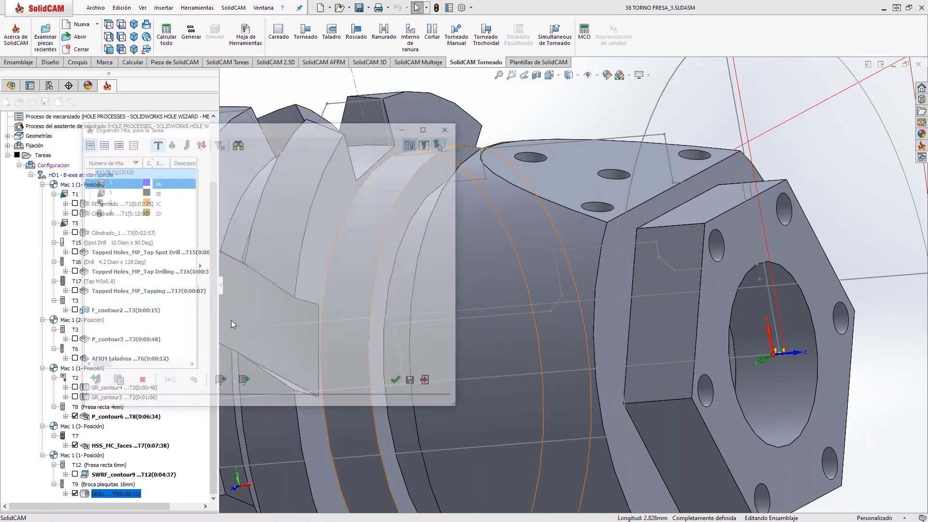
left_click(442, 143)
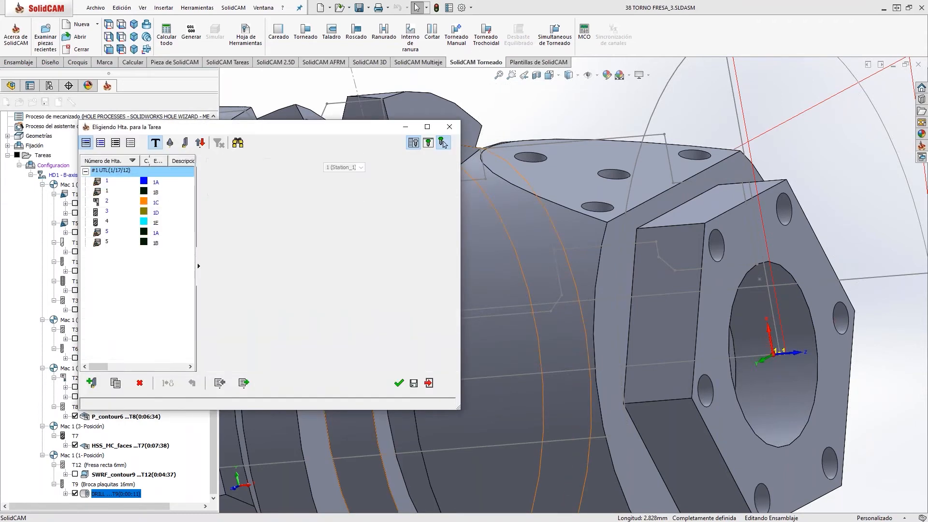
left_click(442, 143)
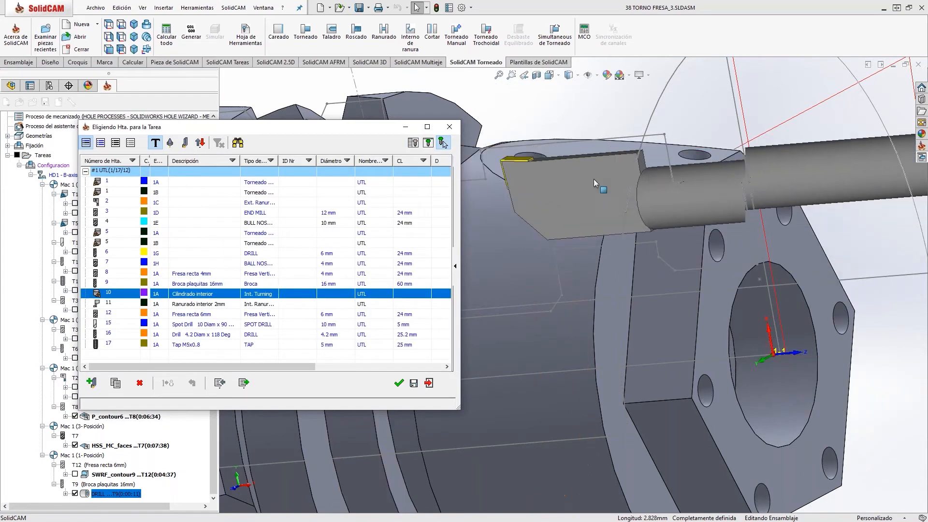
scroll(612, 199, "up", 3)
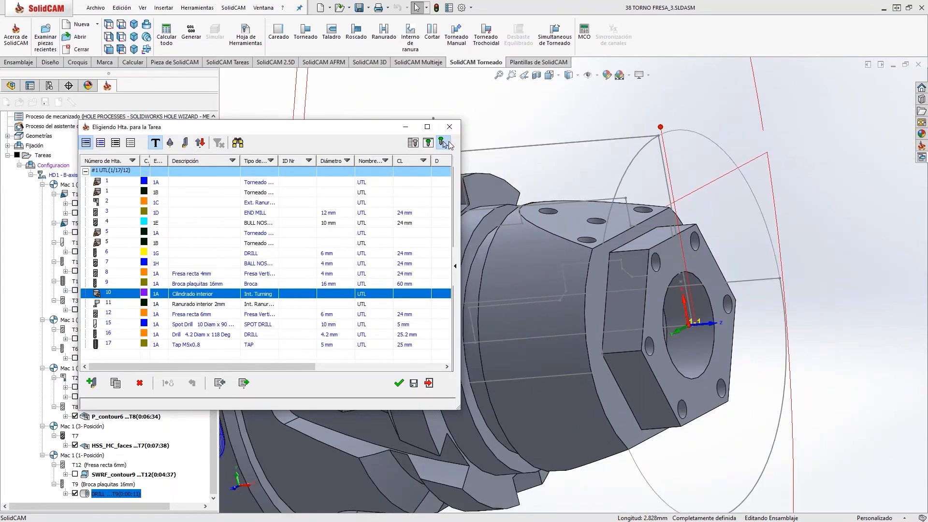
left_click(399, 383)
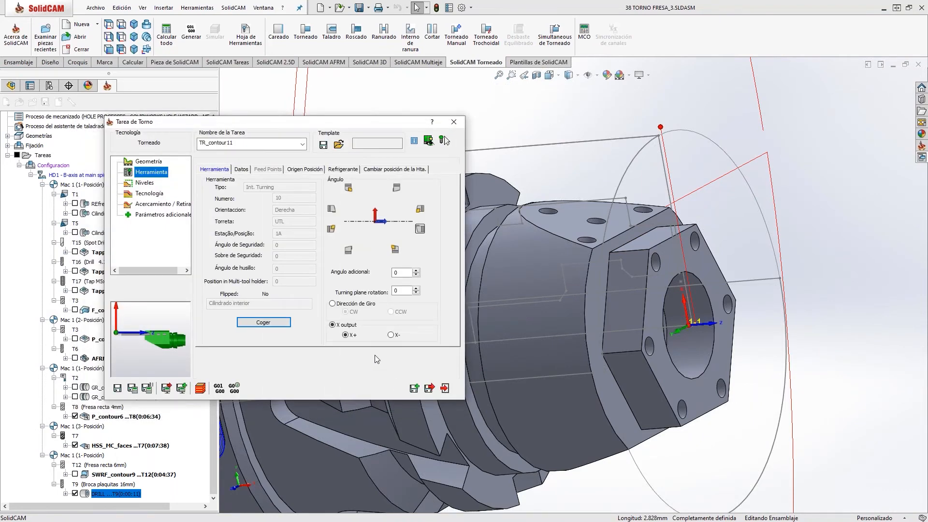
scroll(723, 323, "up", 2)
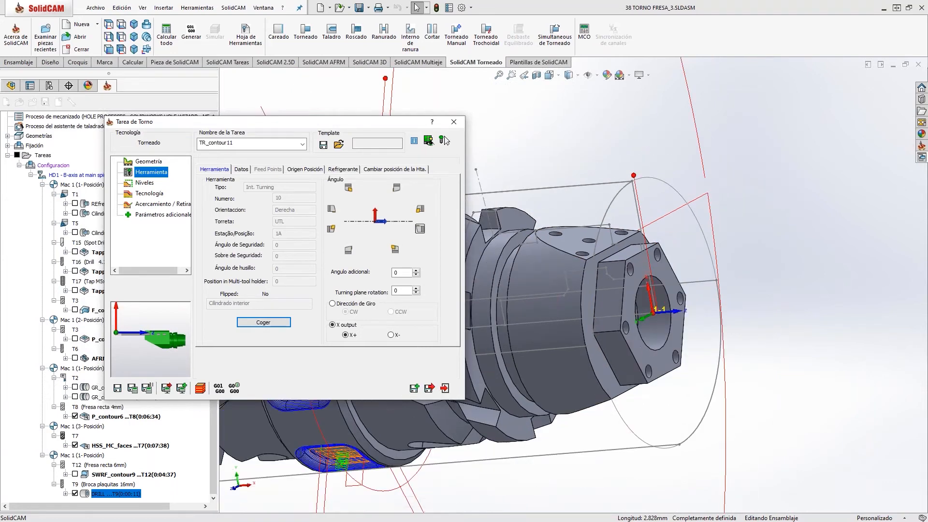
left_click(444, 137)
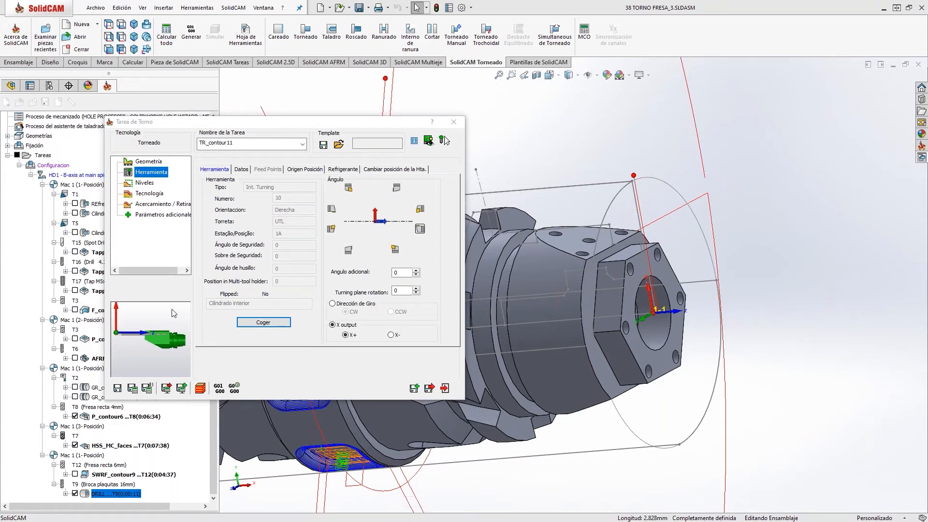
Step: Set the finishing (Acabado) to Método de Torneado ISO, save and calculate the internal turning operation, and close it
left_click(149, 194)
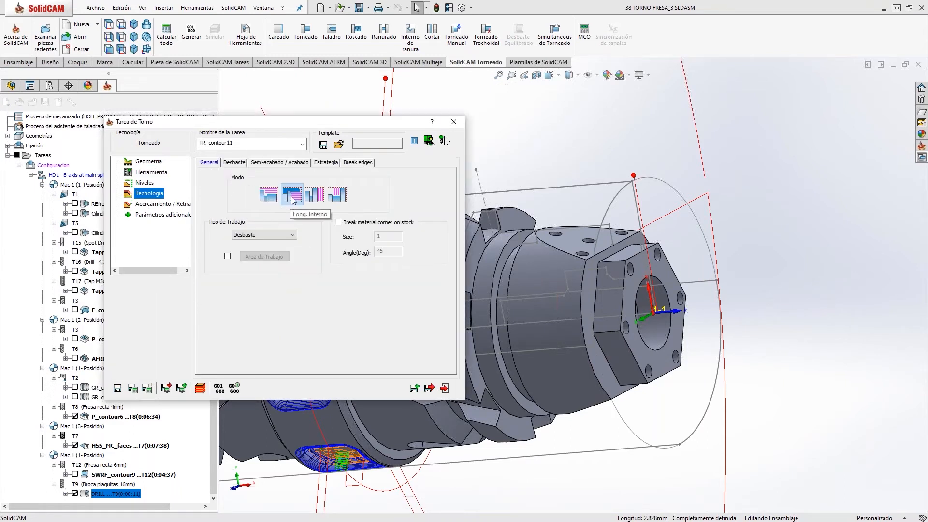
left_click(271, 162)
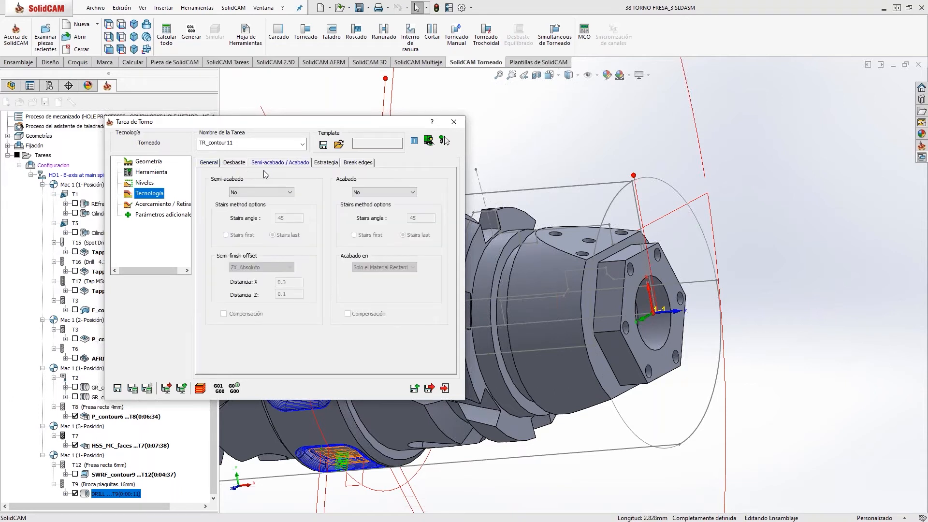
left_click(370, 192)
left_click(374, 207)
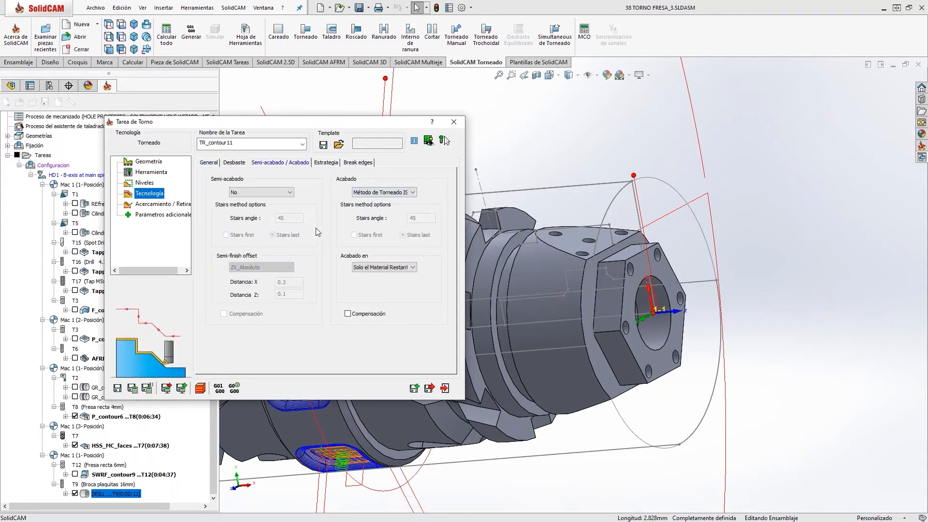
left_click(385, 193)
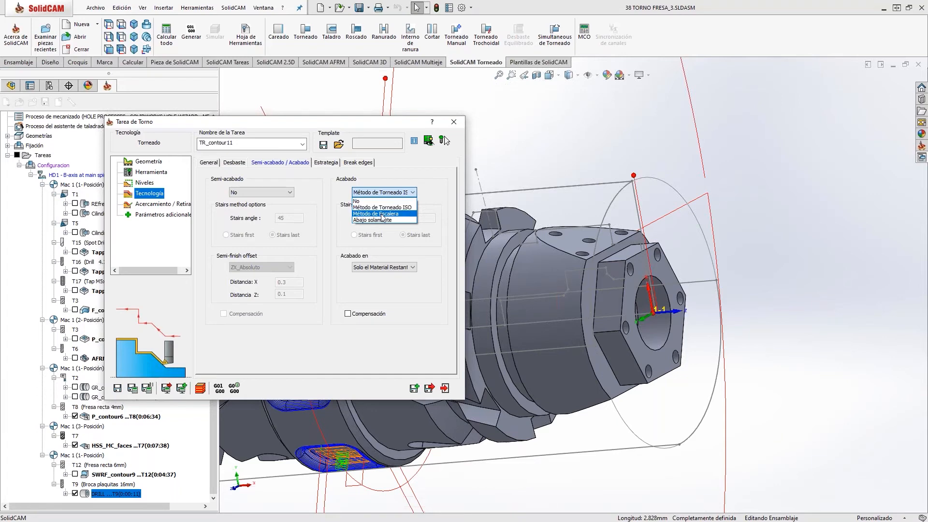
left_click(379, 209)
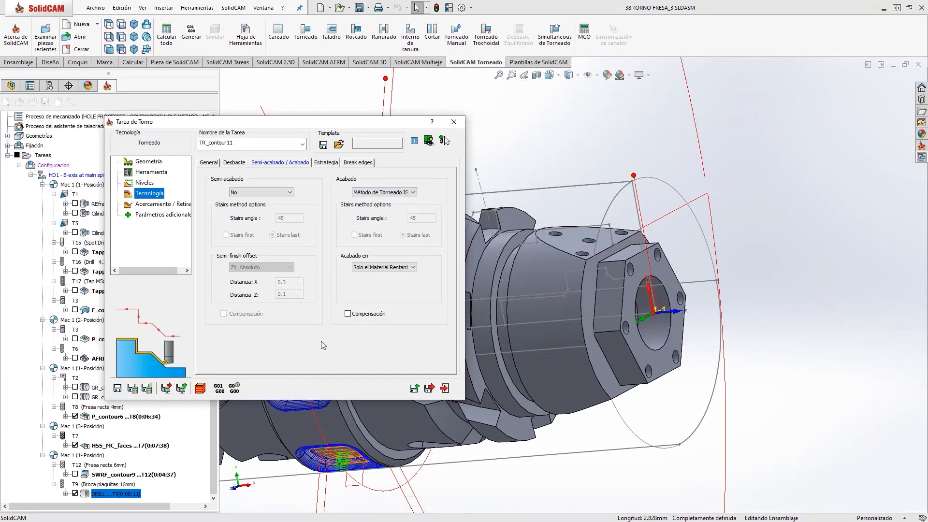
left_click(133, 388)
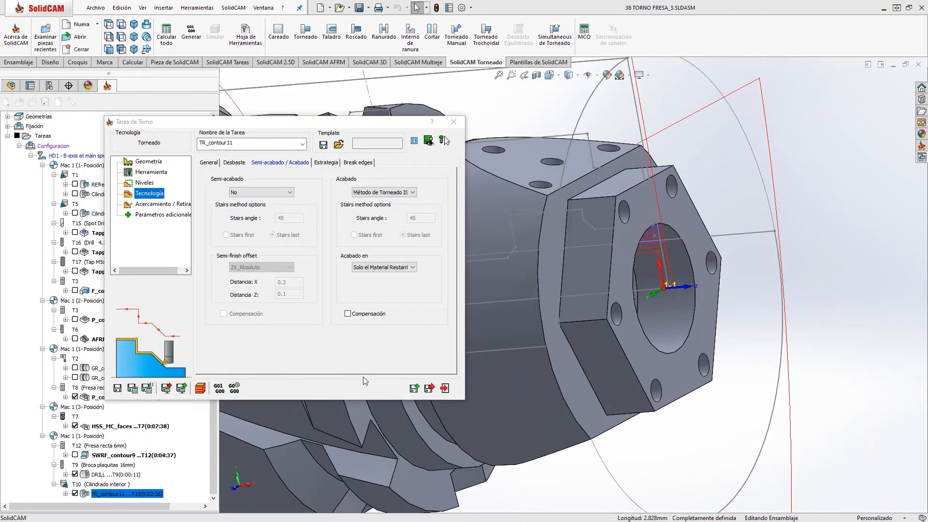
left_click(445, 388)
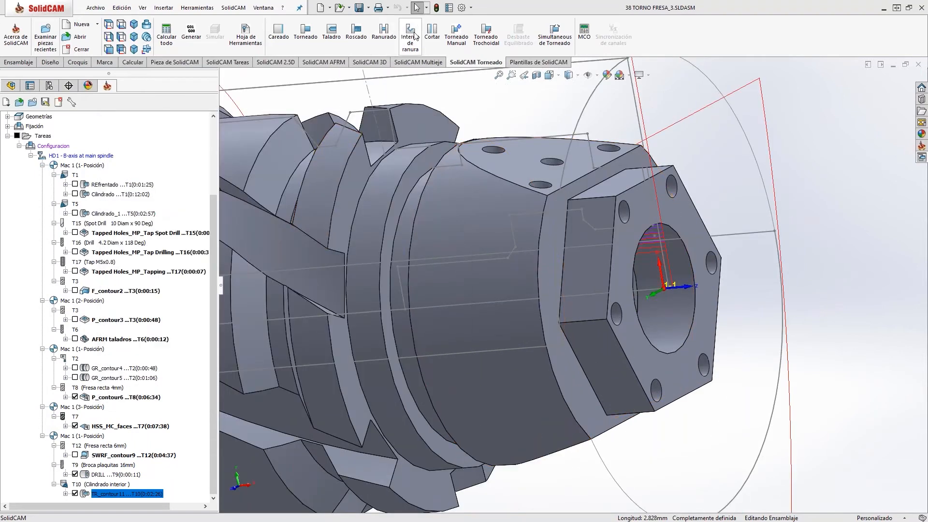
Step: Create a grooving operation (Ranurado) without loading data from the existing groove operation, and start a new profile geometry
left_click(390, 35)
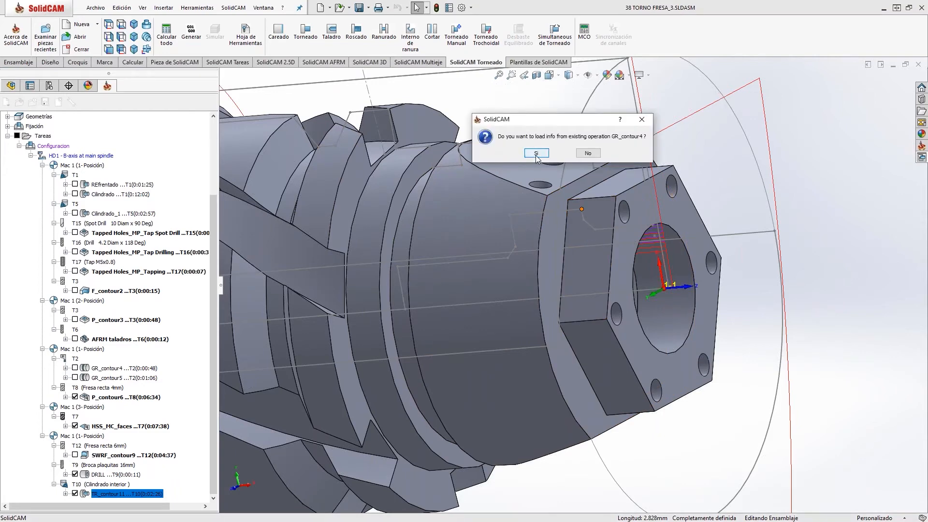
left_click(587, 154)
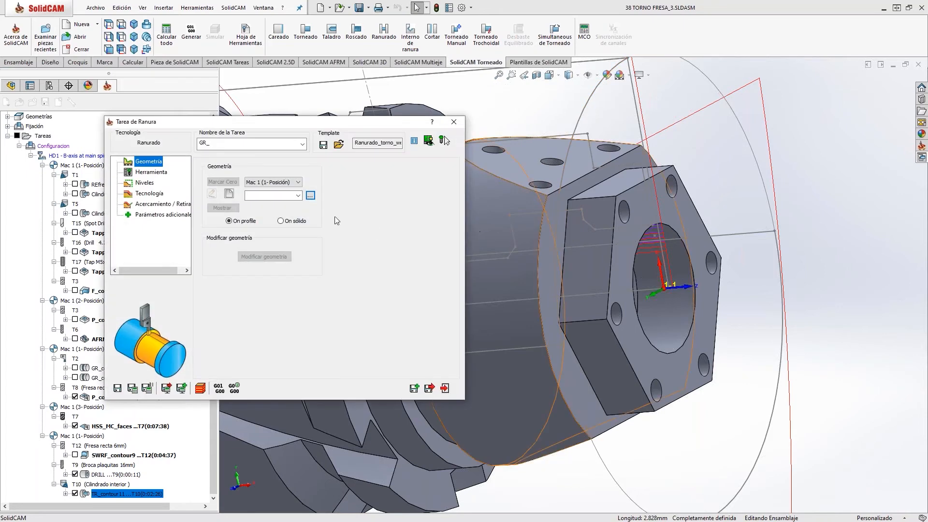
left_click(229, 195)
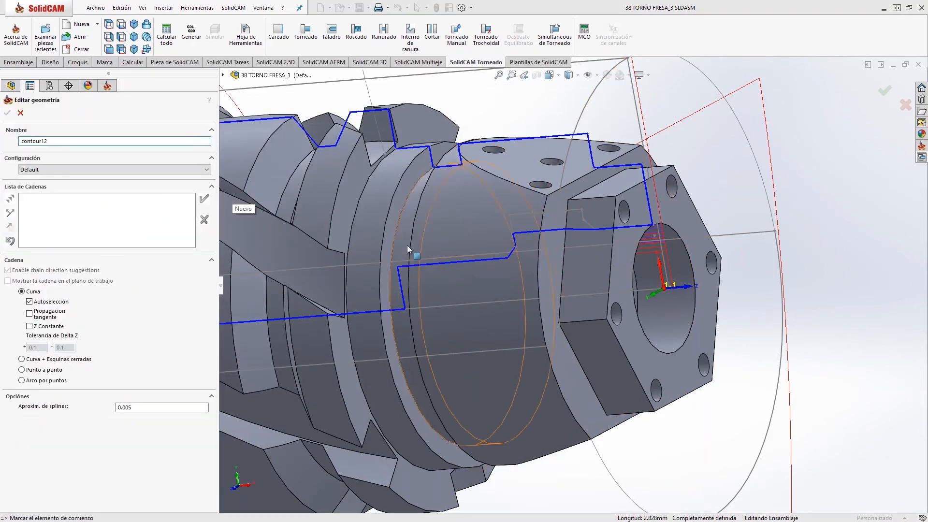
Step: Chain the internal recess profile from its chamfered edge near the hexagon to its inner shoulder, and accept it as the grooving geometry
scroll(561, 217, "down", 4)
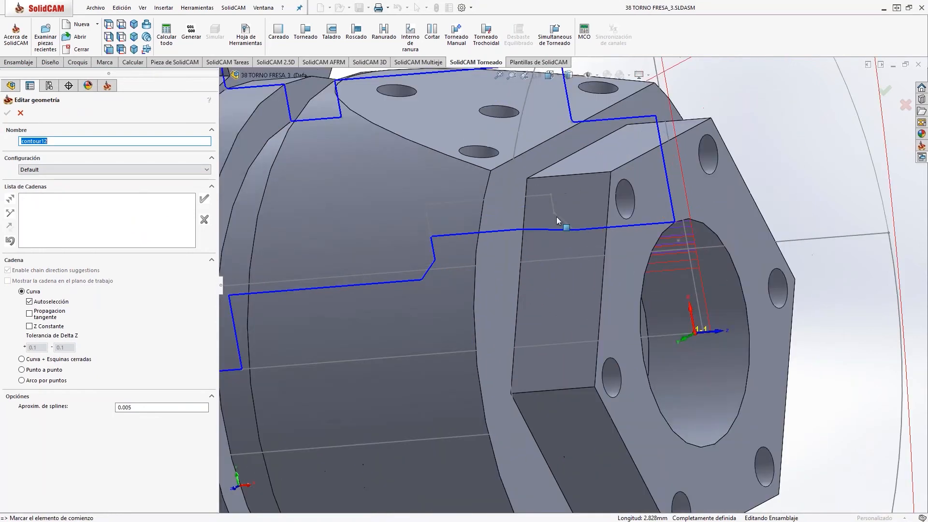
left_click(564, 221)
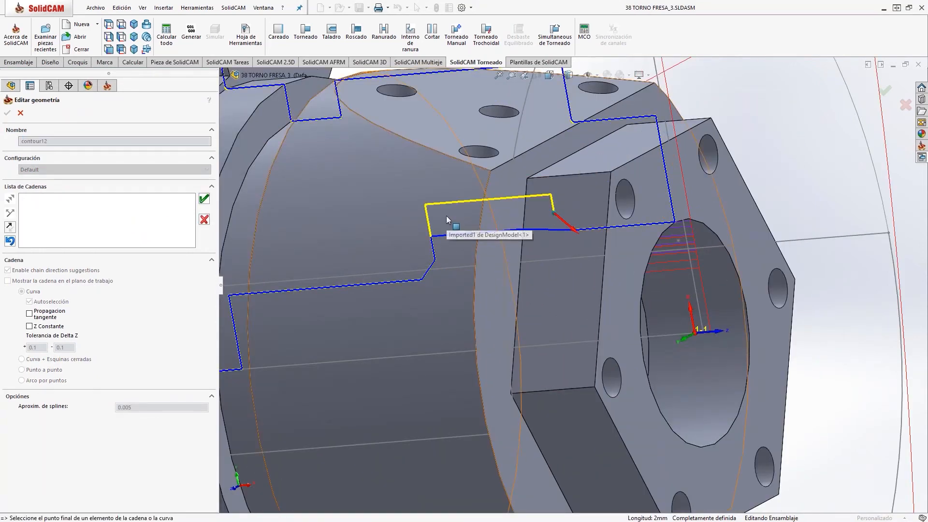
left_click(204, 219)
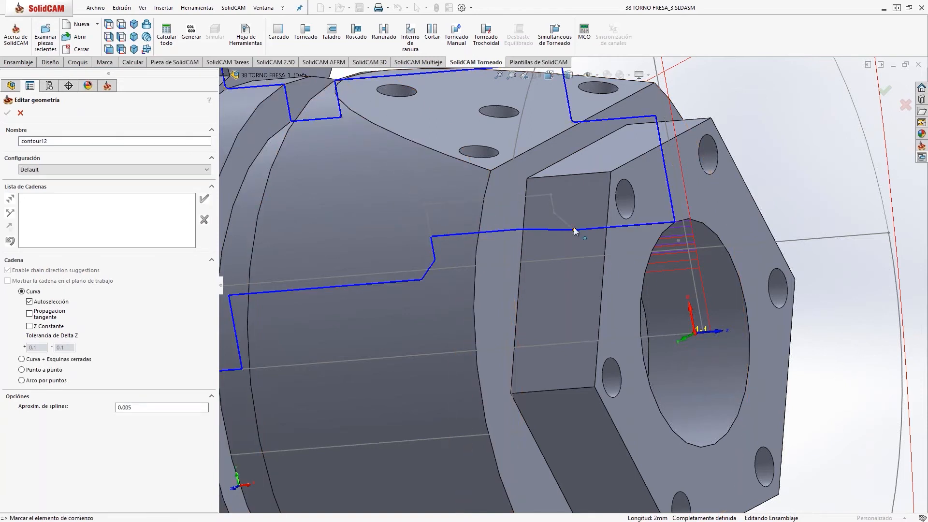
left_click(556, 216)
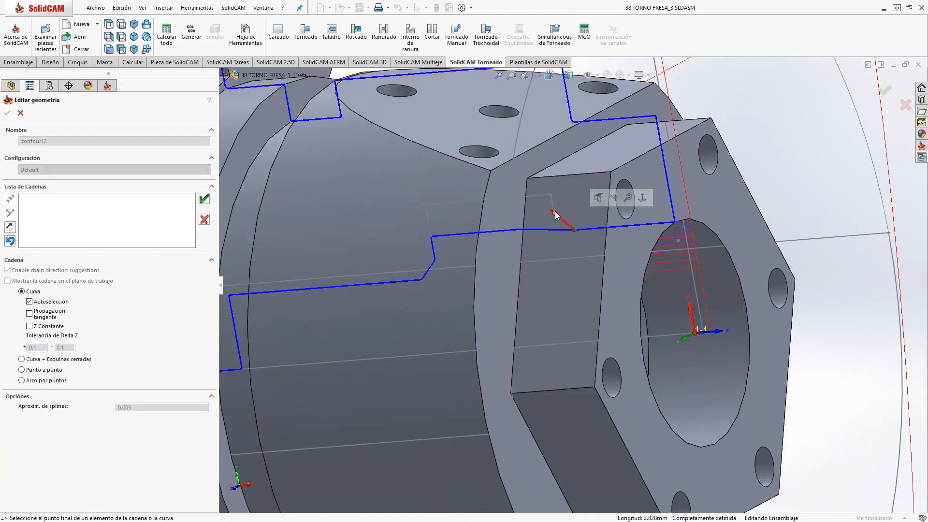
left_click(435, 260)
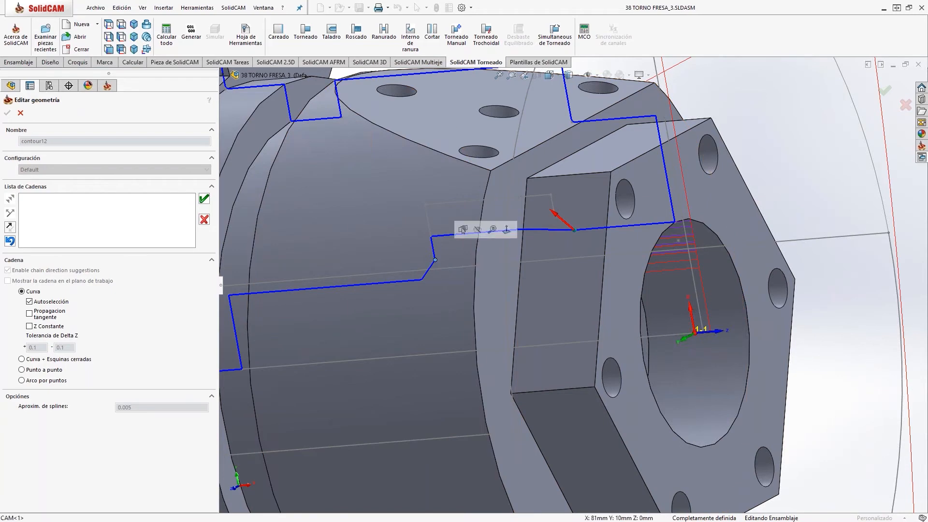
left_click(203, 201)
left_click(7, 113)
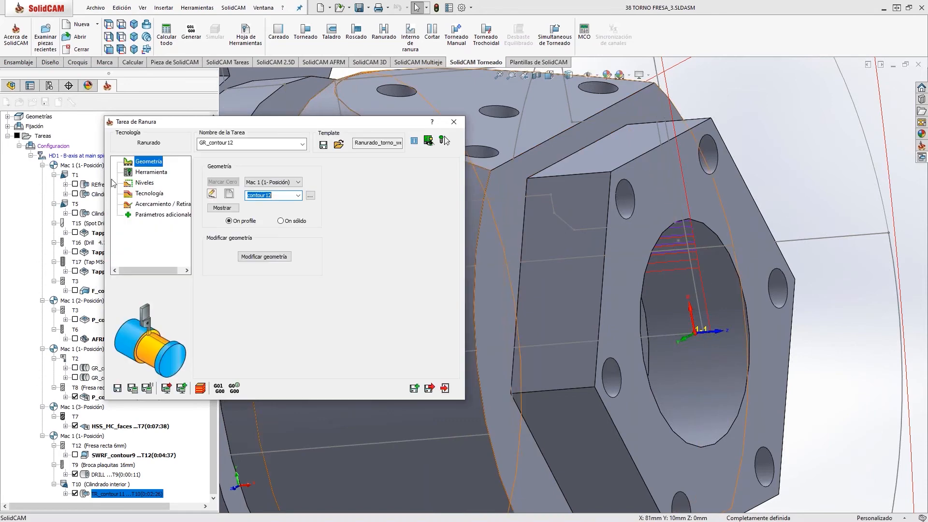
Step: Assign tool number 11, the internal grooving tool Ranurado interior 2mm, to the grooving operation and preview it on the part
left_click(156, 172)
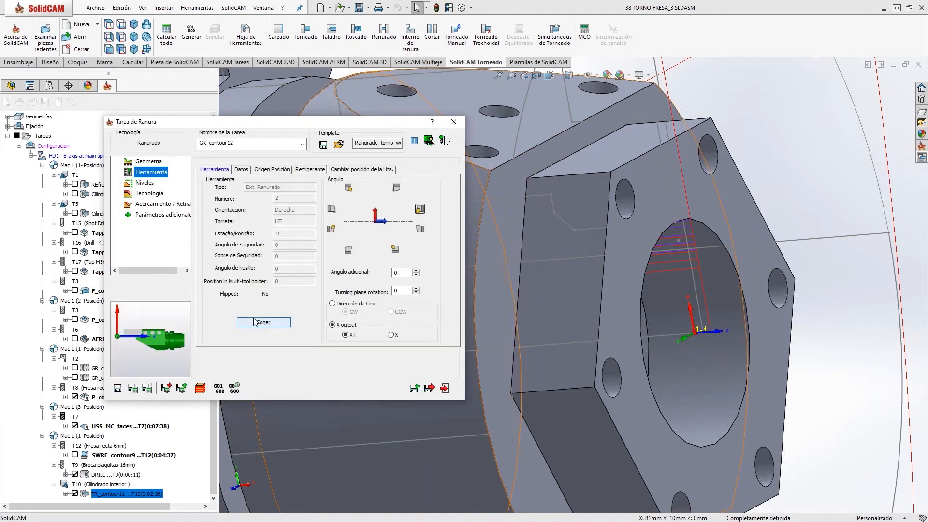
left_click(255, 322)
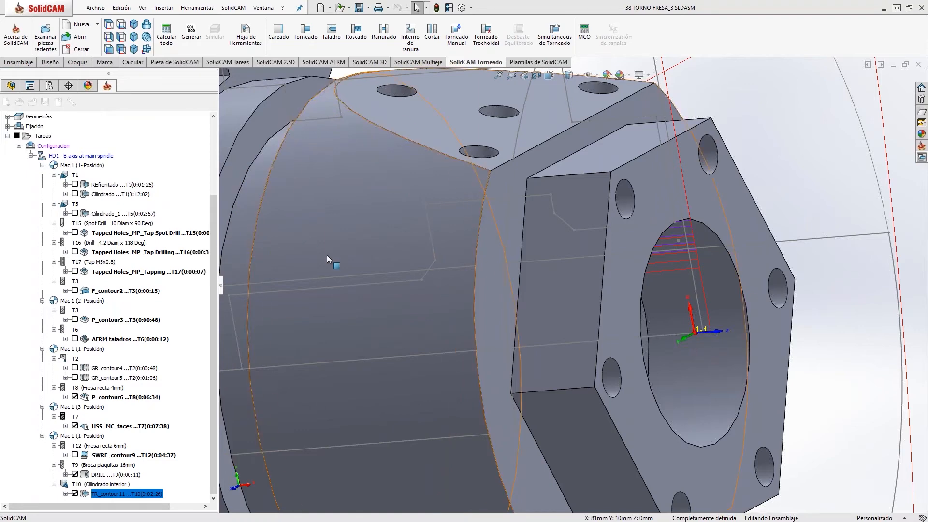
left_click(109, 304)
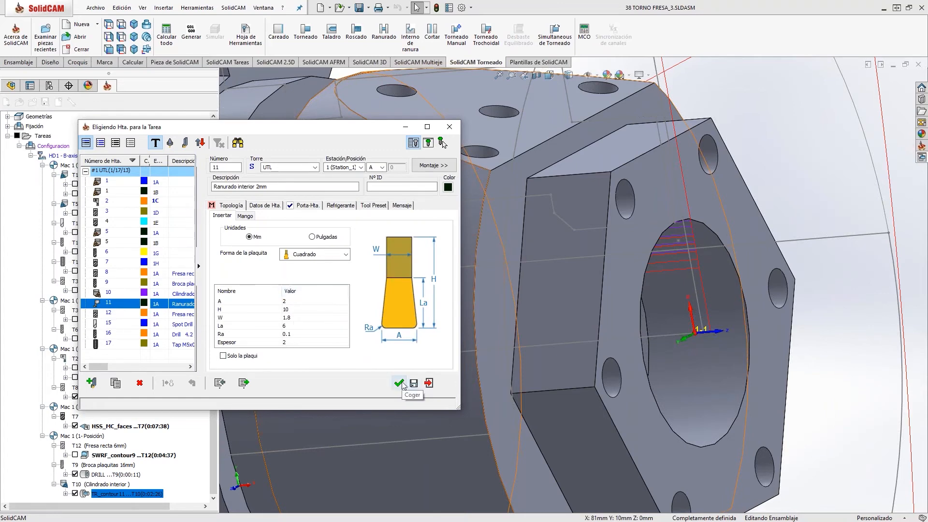
left_click(399, 383)
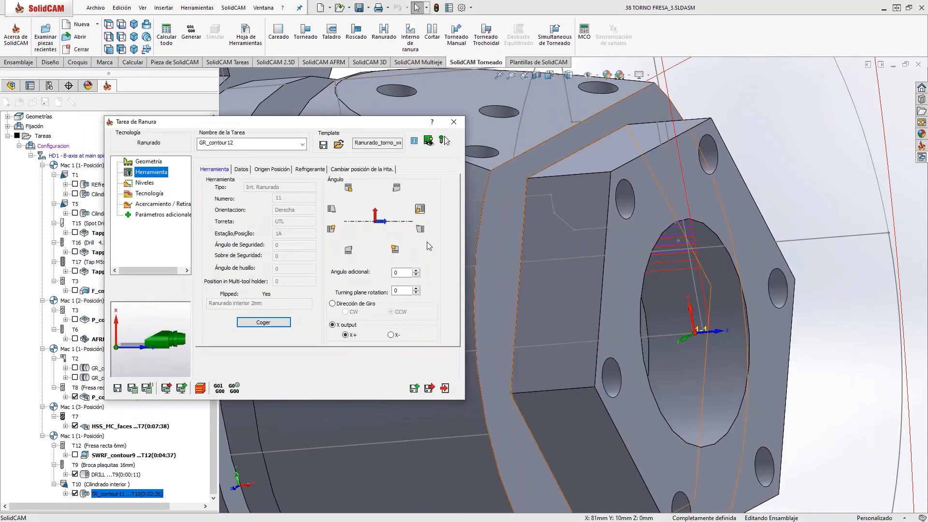
left_click(443, 141)
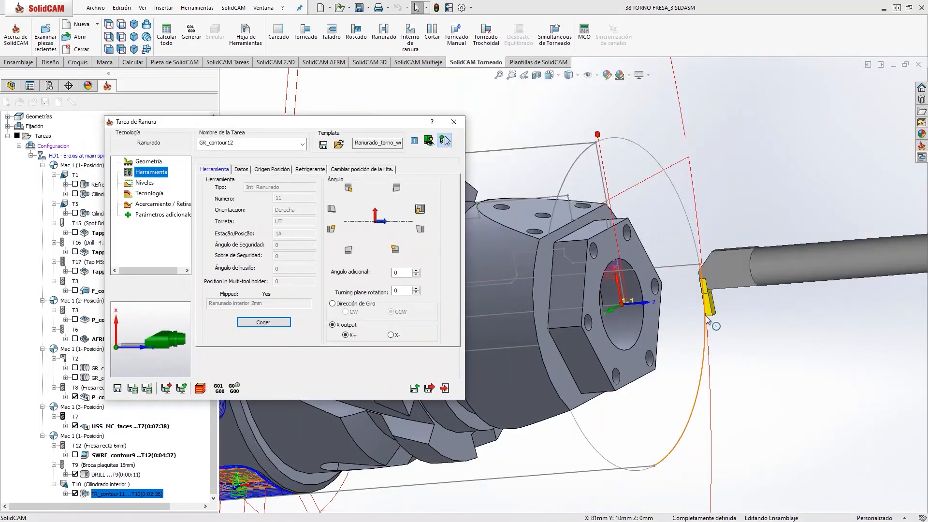
left_click(444, 141)
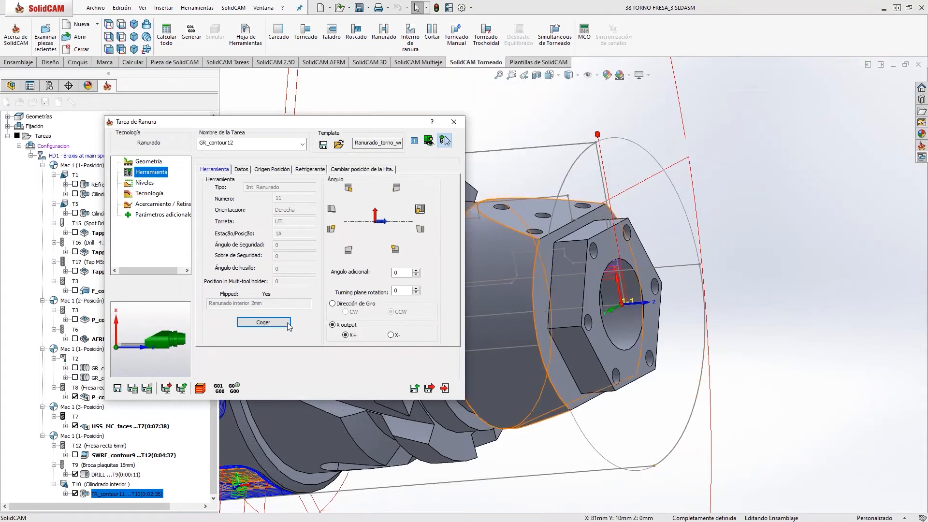
Step: Review the grooving technology's roughing and finishing settings, and try to save and calculate the internal grooving operation
left_click(149, 193)
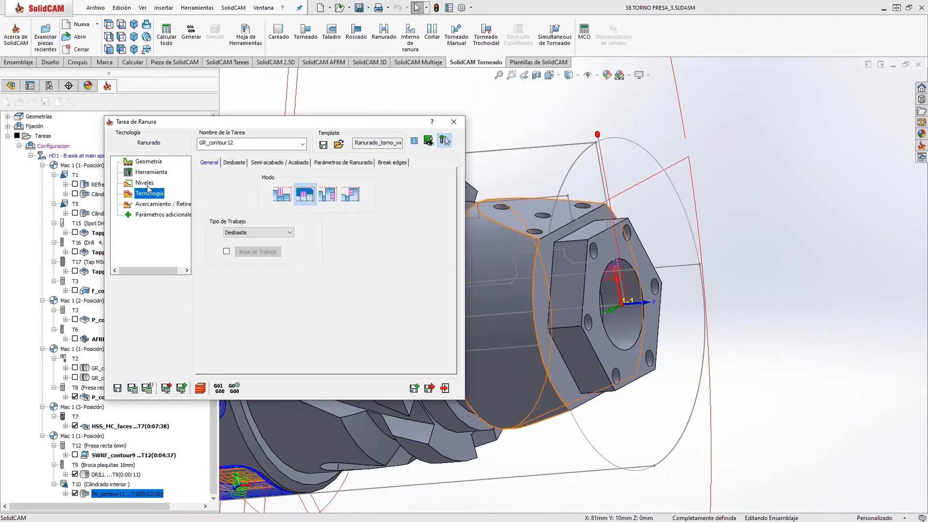
left_click(234, 163)
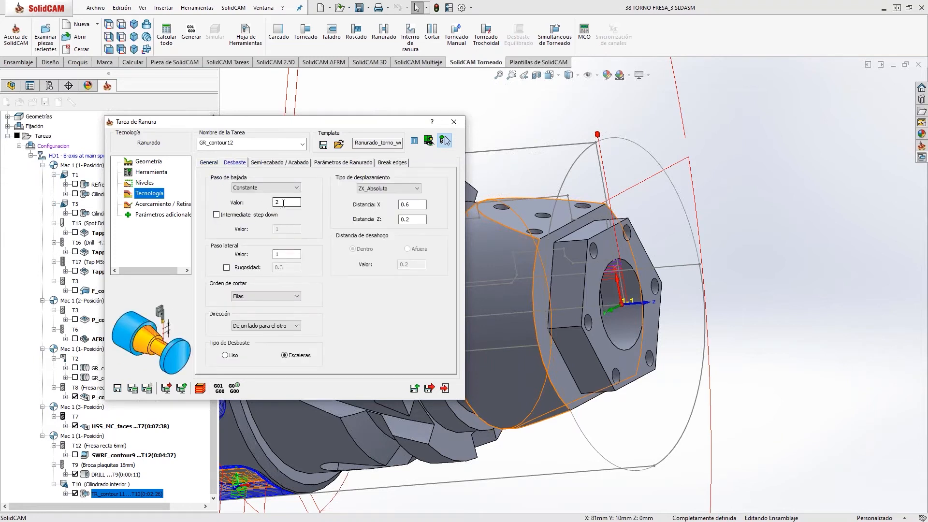
left_click(257, 164)
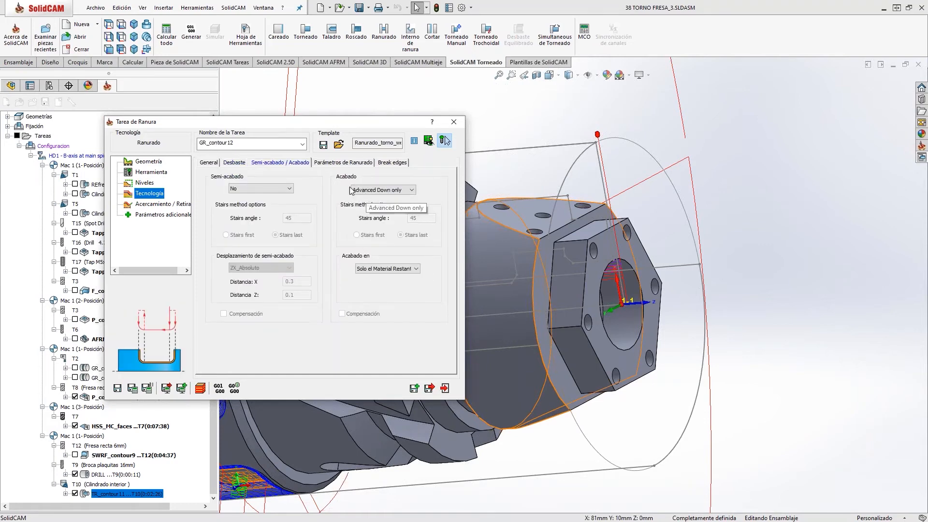
left_click(132, 389)
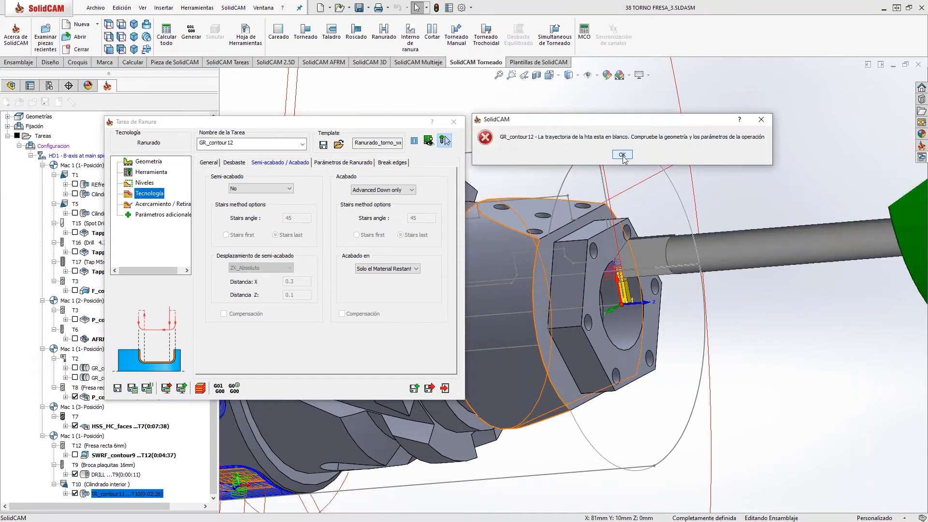
left_click(623, 155)
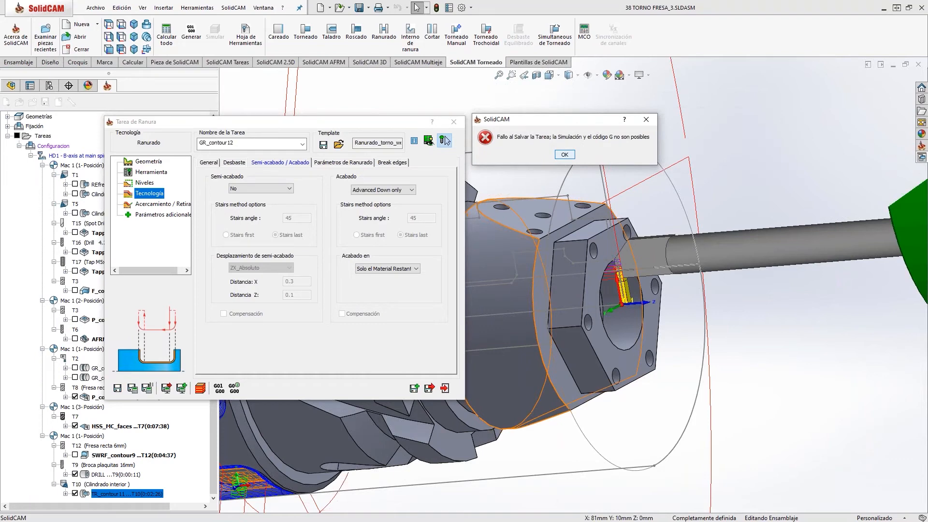
left_click(564, 155)
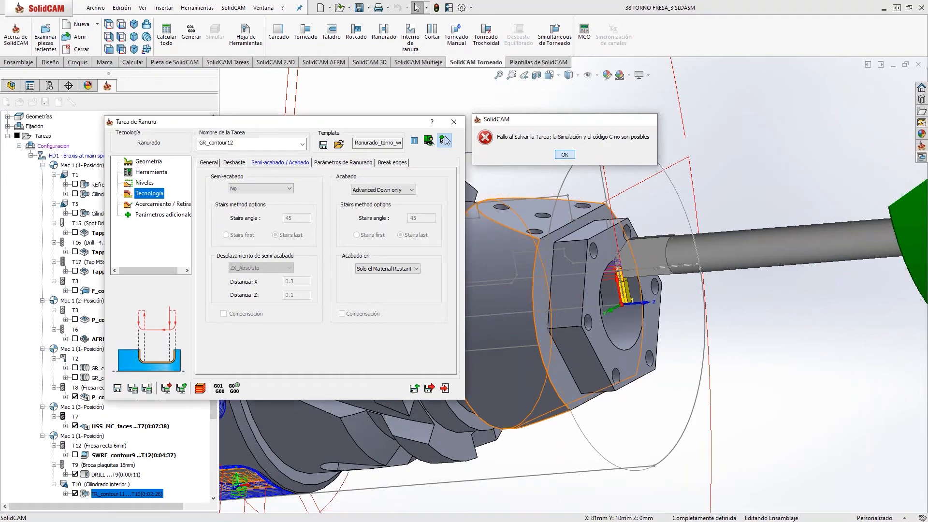
left_click(134, 387)
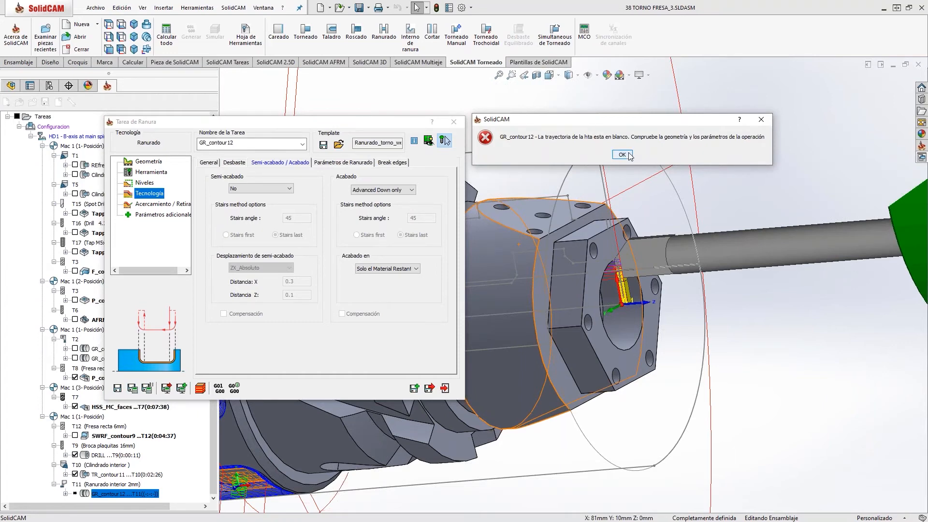
left_click(629, 153)
key("Return")
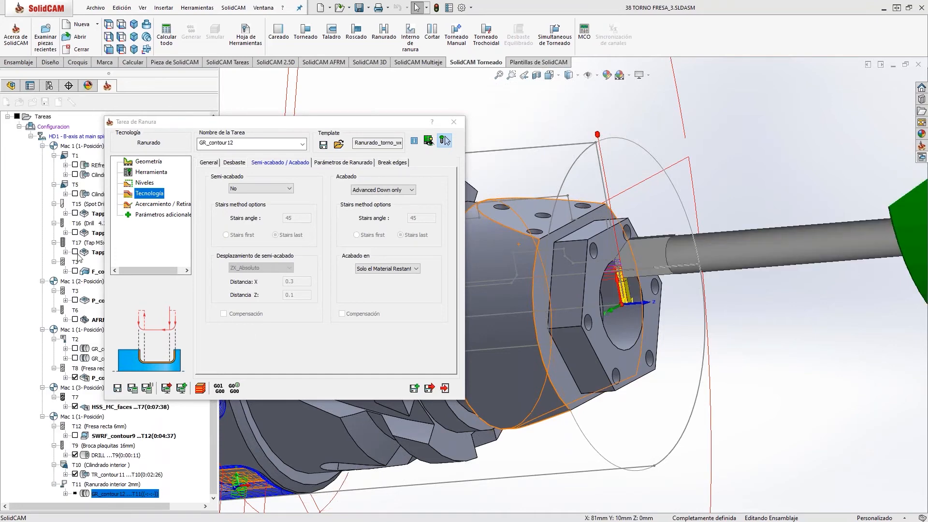
Step: Switch the grooving tool to the non-flipped orientation below the spindle axis, save and calculate the operation, and close it
left_click(152, 175)
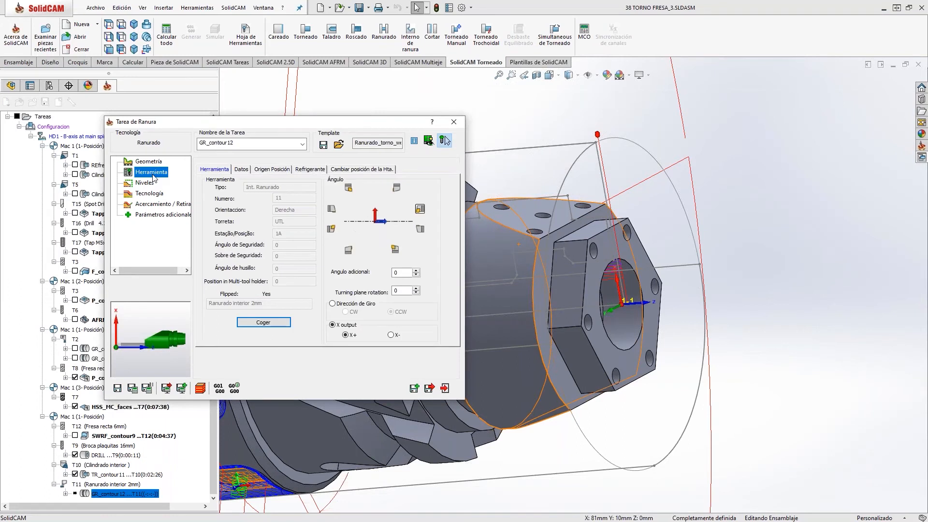
left_click(420, 229)
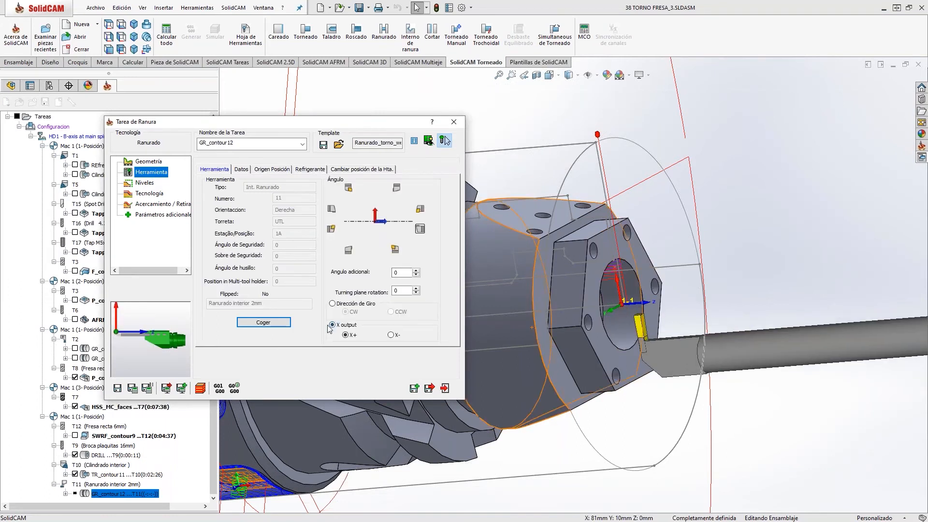
left_click(132, 388)
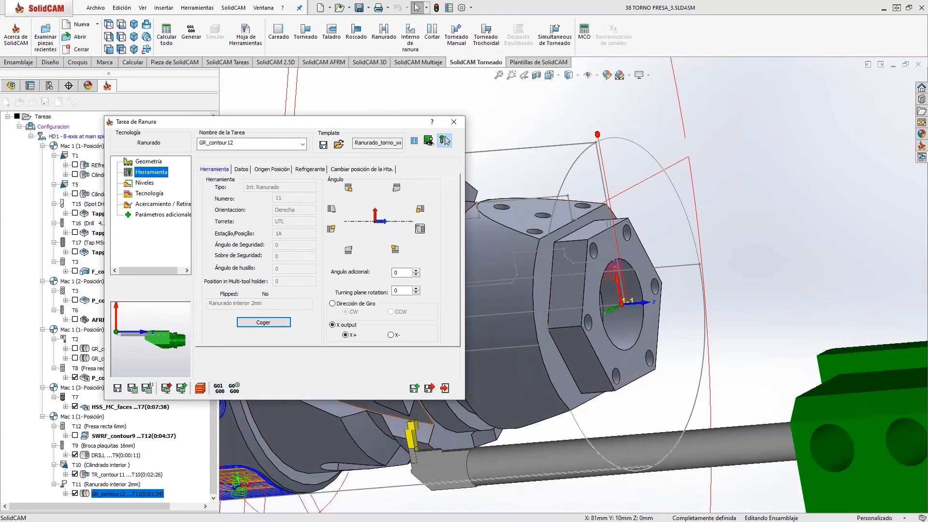
left_click(445, 388)
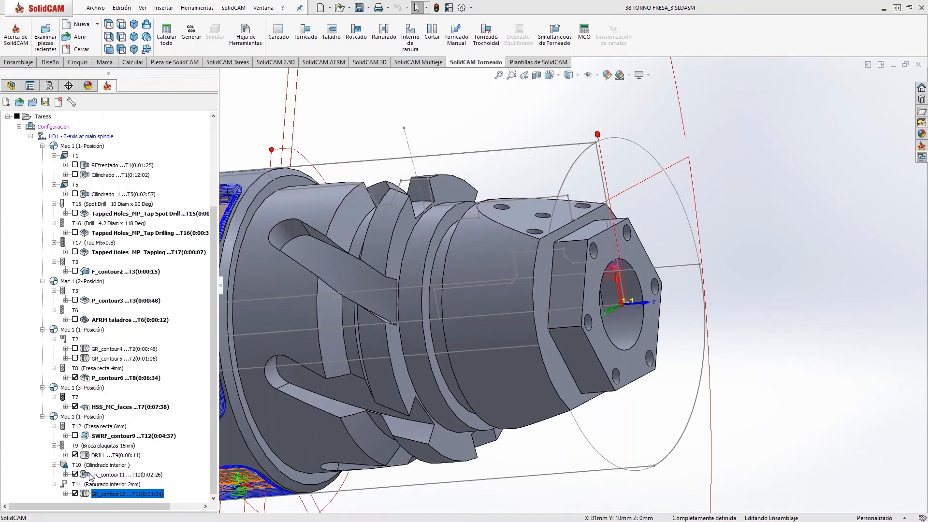
Step: Set the strategy of the internal turning operation TR_contour11 to Sin caida, save and calculate it, and close it
left_click(125, 475)
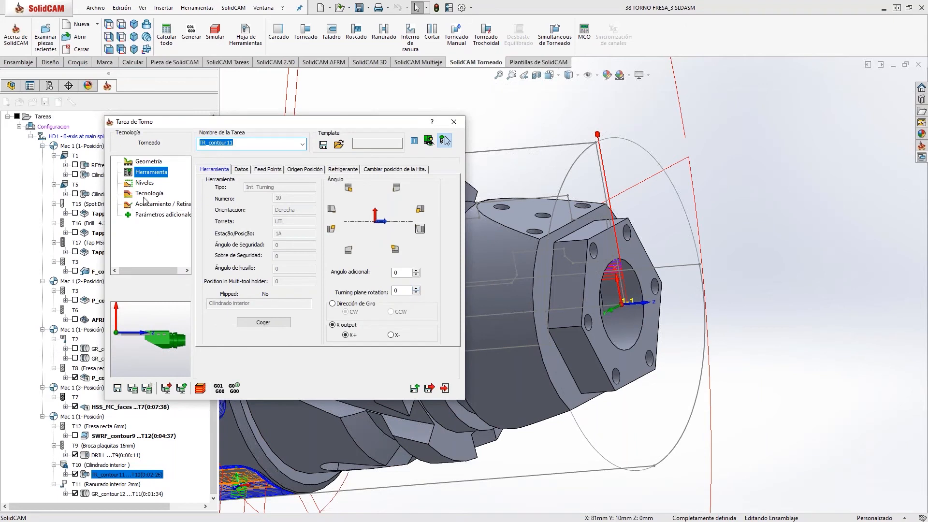
left_click(145, 194)
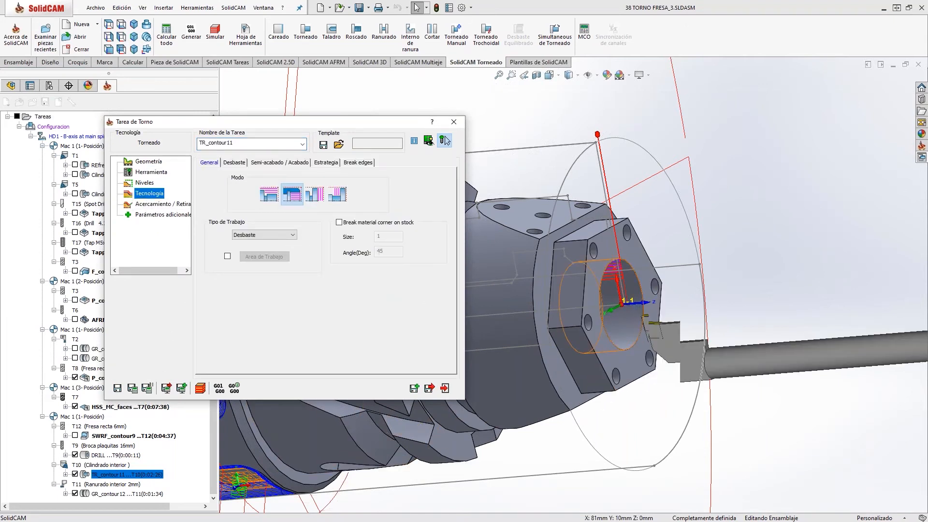
left_click(320, 163)
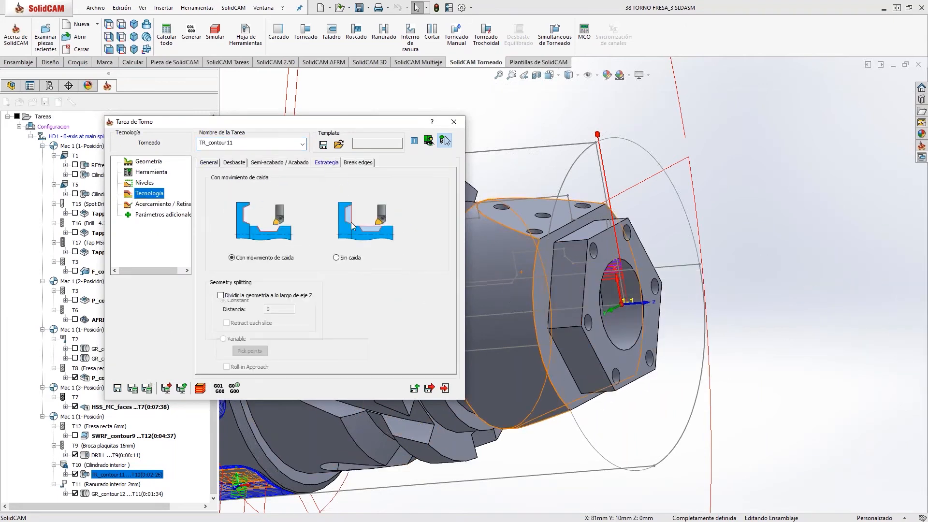
left_click(336, 258)
scroll(572, 276, "up", 3)
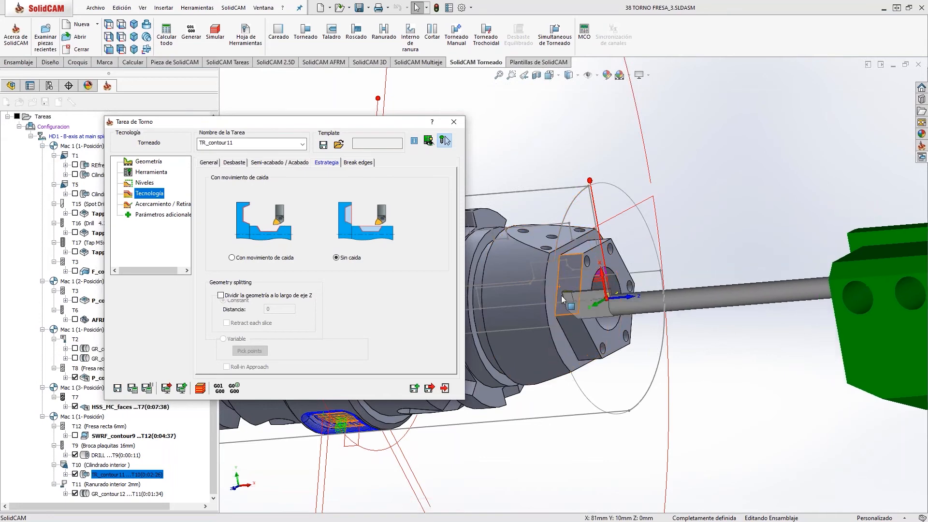
left_click(133, 389)
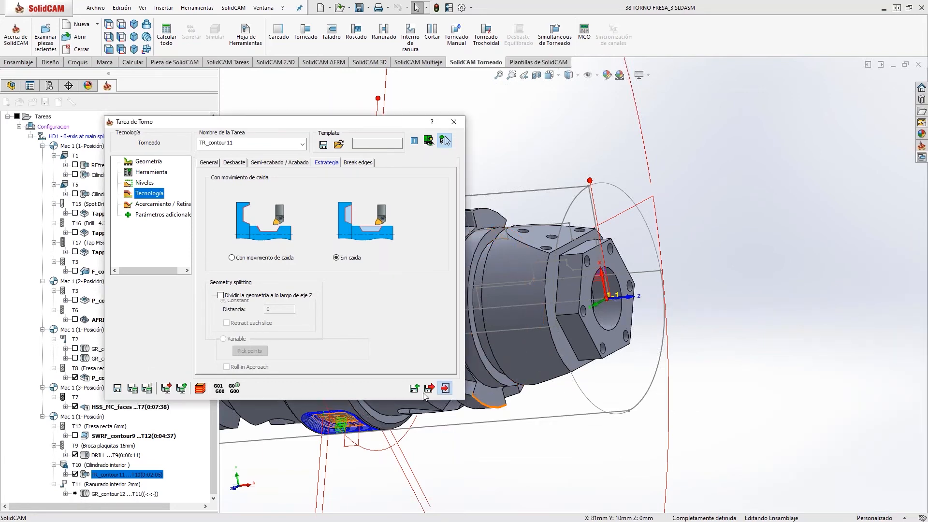
left_click(445, 388)
Step: Recalculate the internal grooving operation GR_contour12
left_click(102, 494)
right_click(102, 494)
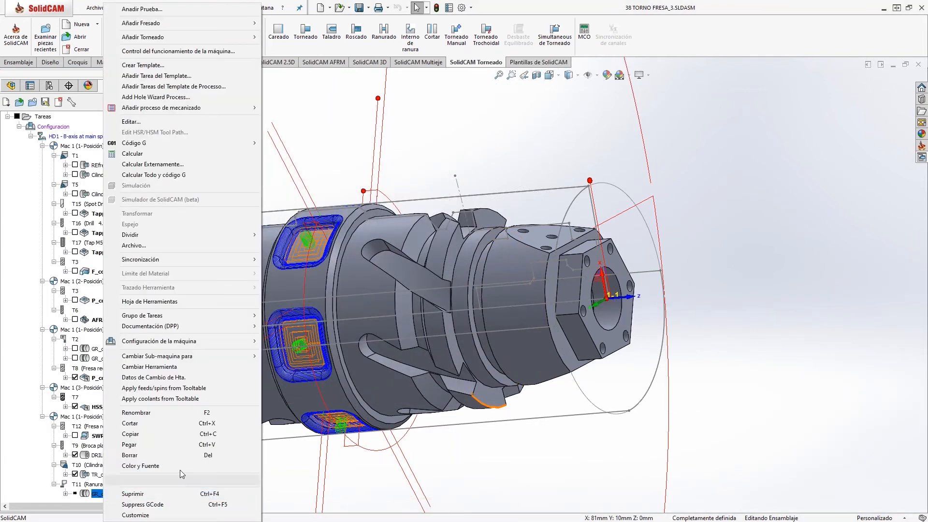
left_click(167, 155)
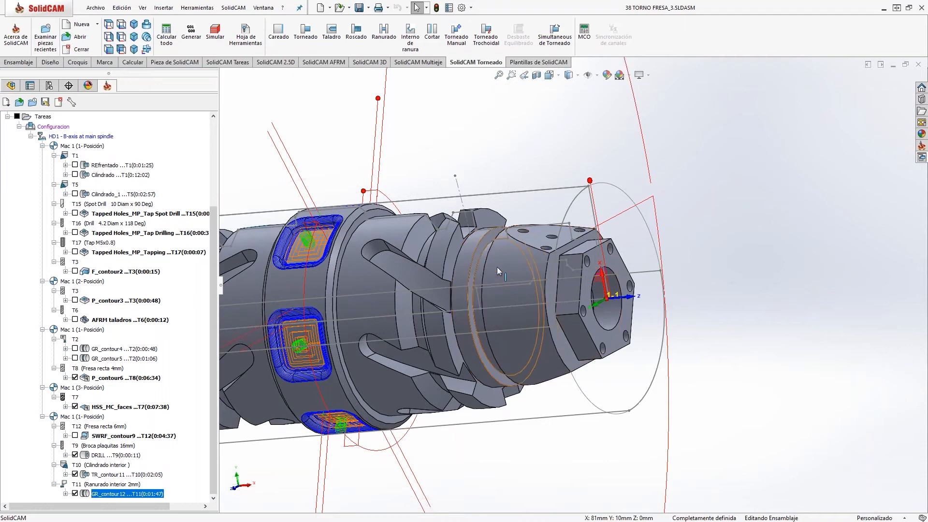
scroll(526, 313, "down", 4)
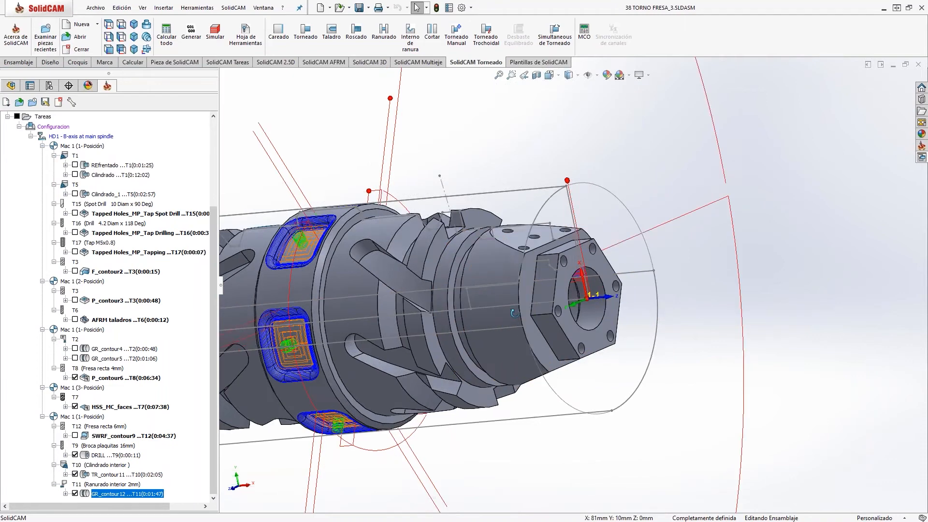
Step: Run the turning simulation of the DRILL, TR_contour11 and GR_contour12 operations together, and close it
scroll(526, 307, "down", 1)
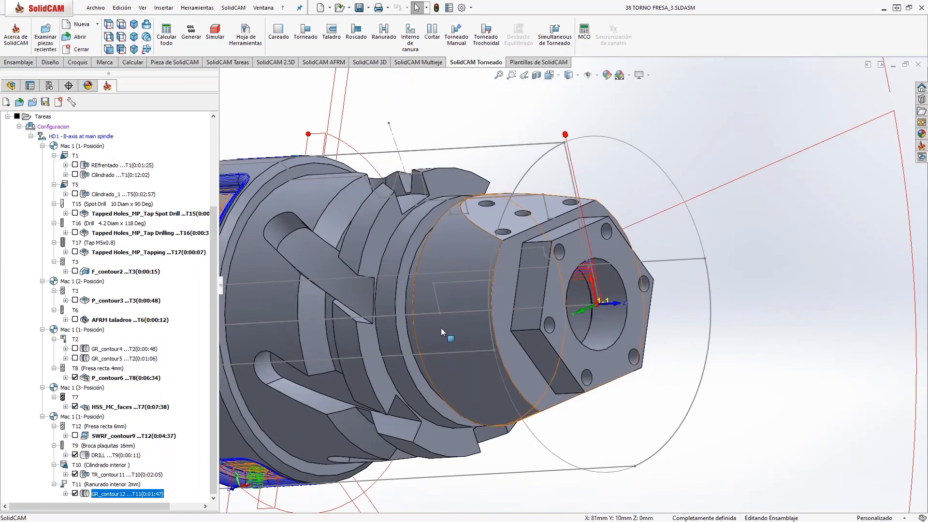
middle_click_drag(444, 329, 427, 338)
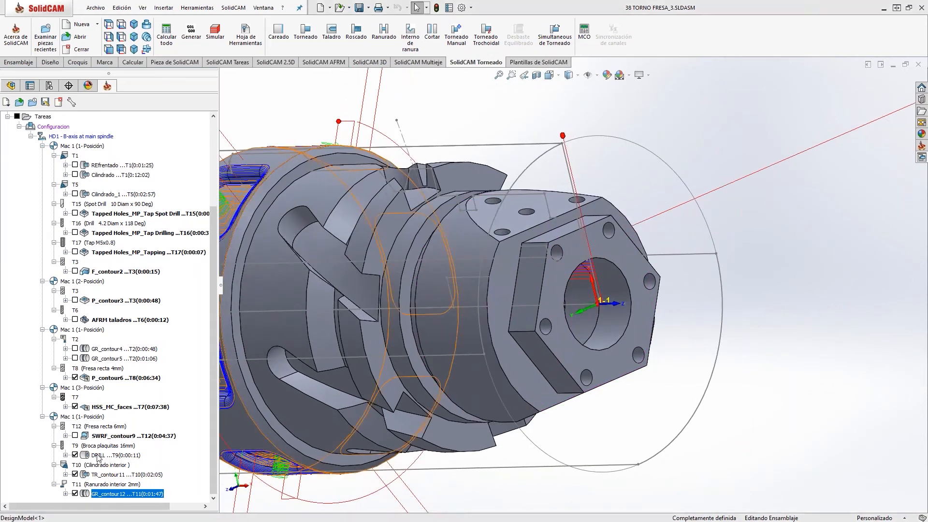
left_click(98, 455)
left_click(109, 494, "shift")
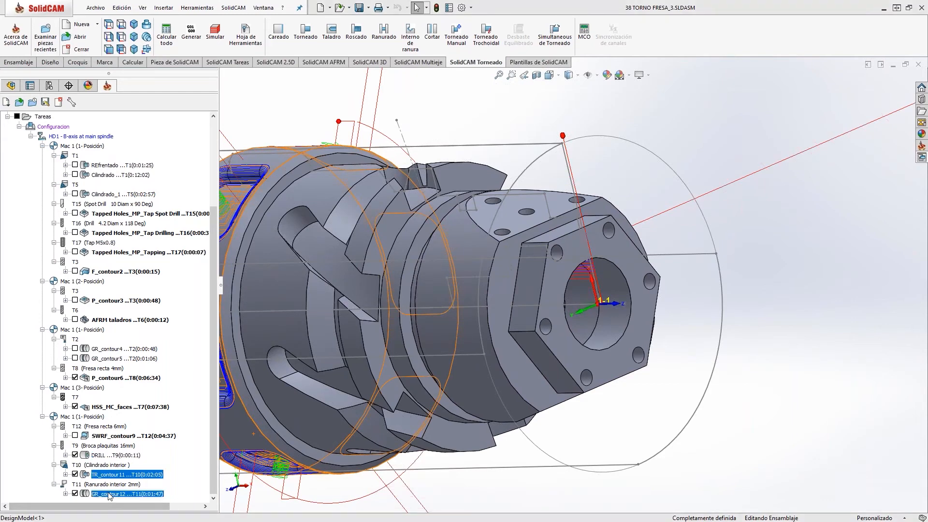
right_click(109, 494)
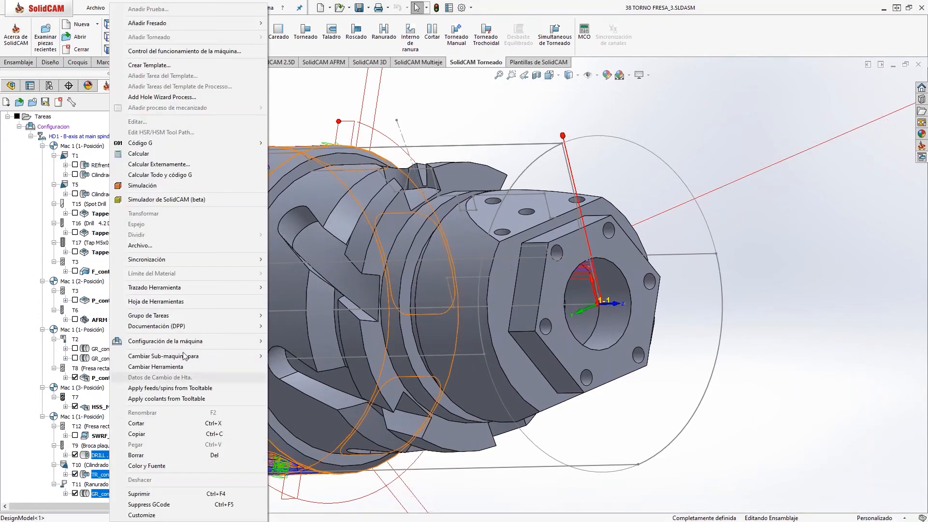
left_click(189, 186)
left_click(133, 74)
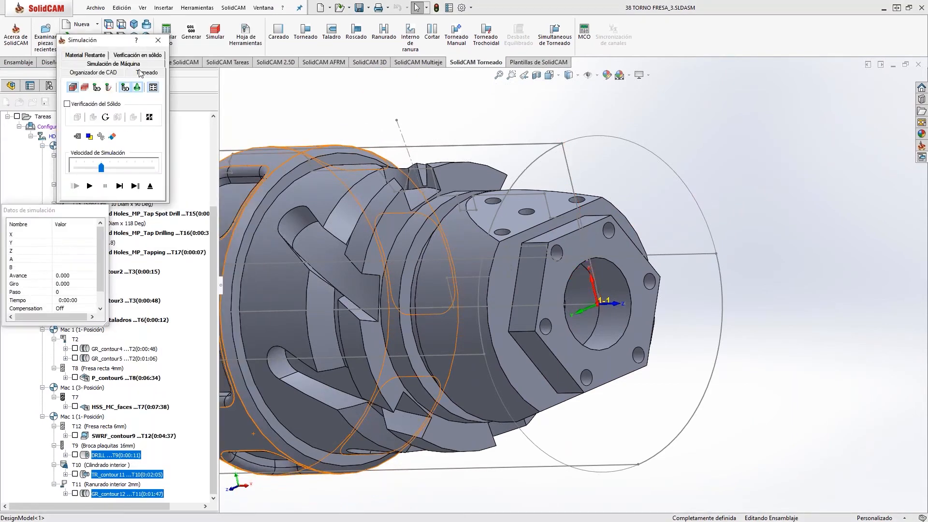
left_click(90, 186)
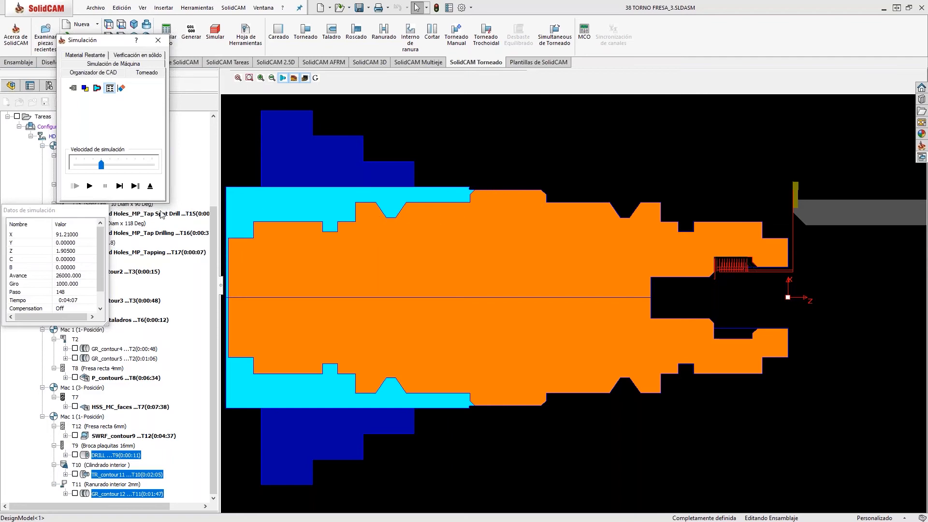
left_click(149, 185)
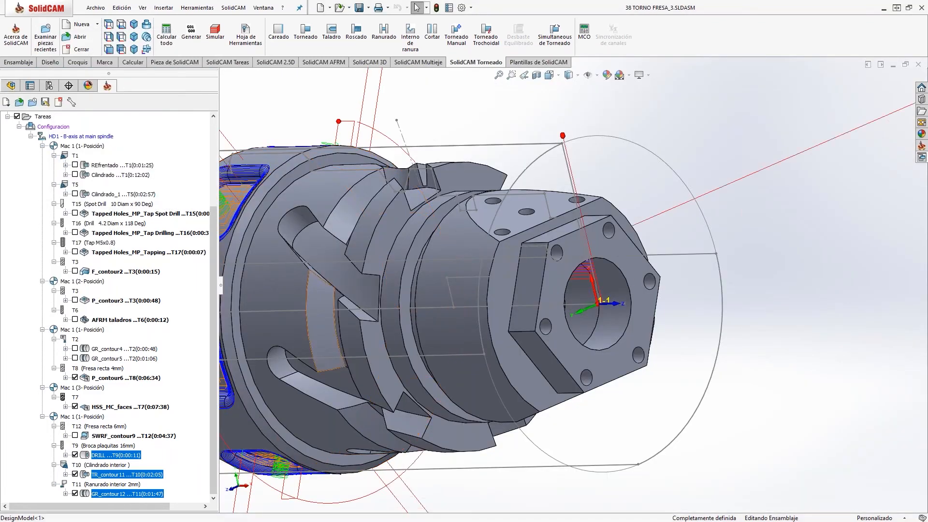
Step: Add a machine control operation with the B_AXIS_TO_SAFETY technology after GR_contour12, and save and close it
scroll(551, 294, "up", 1)
scroll(338, 386, "up", 3)
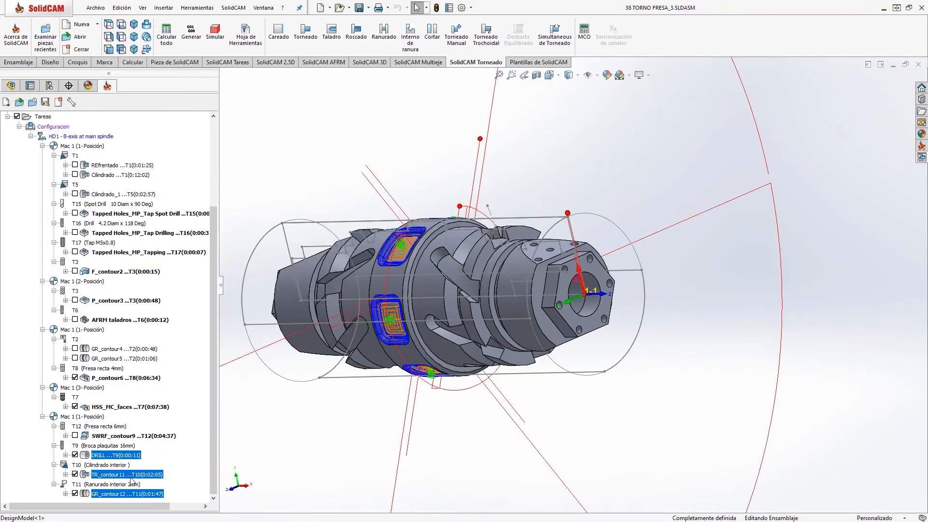
left_click(111, 494)
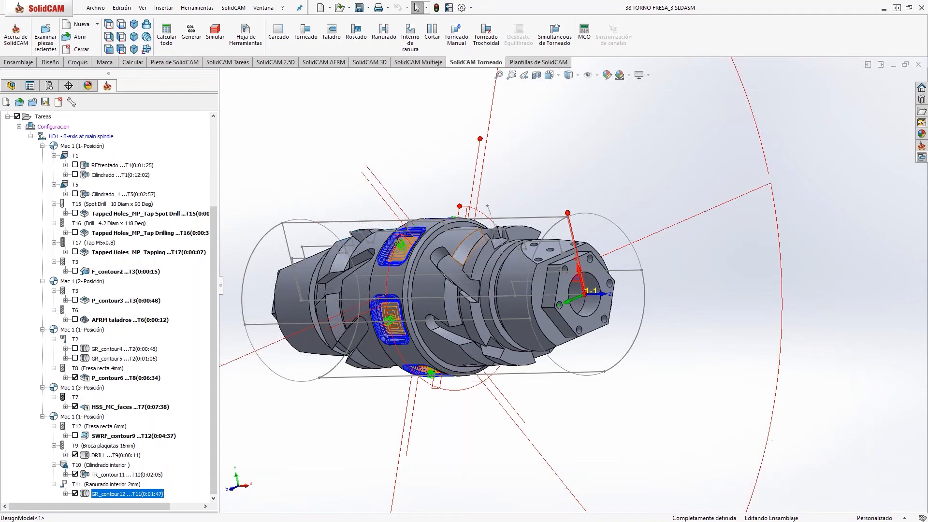
scroll(504, 248, "up", 3)
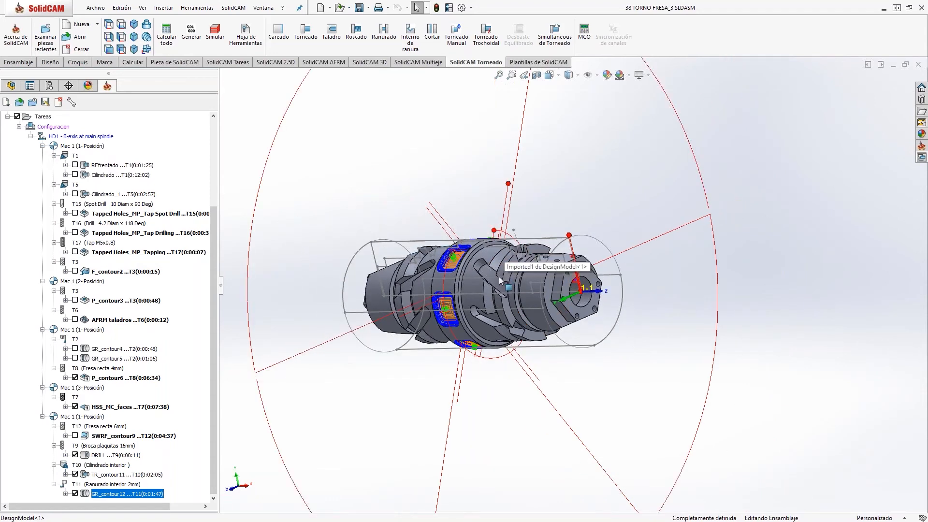
middle_click_drag(499, 276, 503, 282)
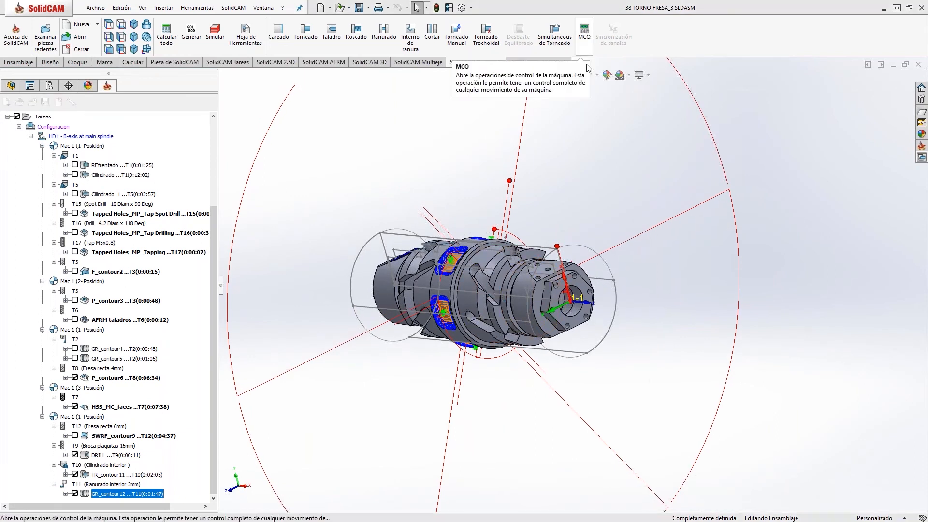
left_click_drag(280, 105, 437, 167)
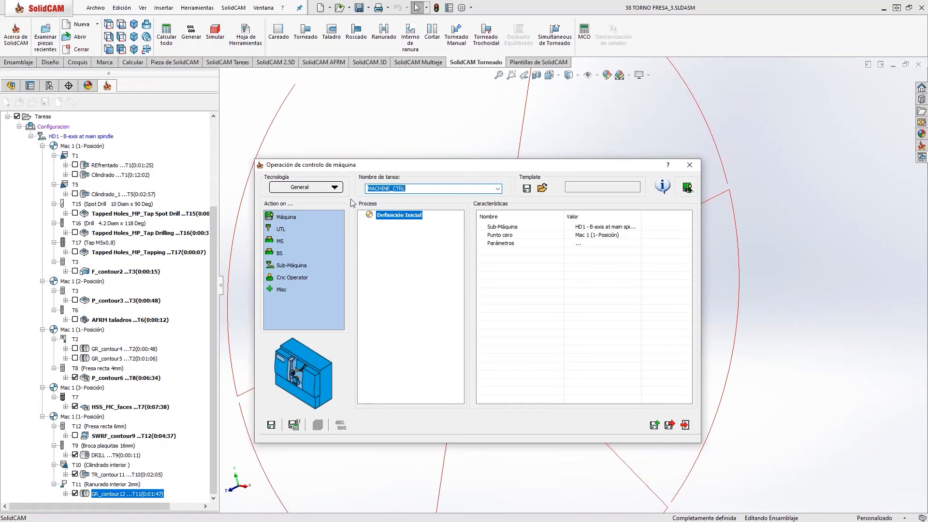
left_click(336, 188)
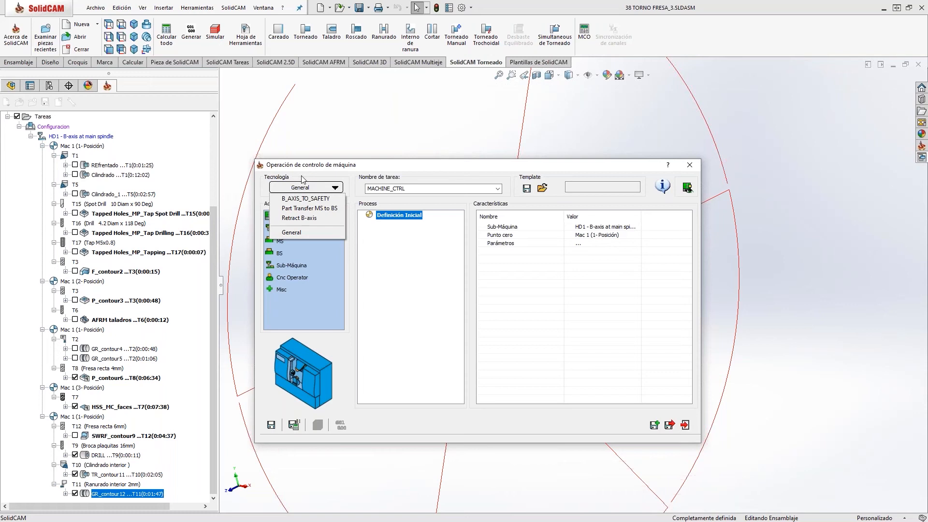
left_click(310, 199)
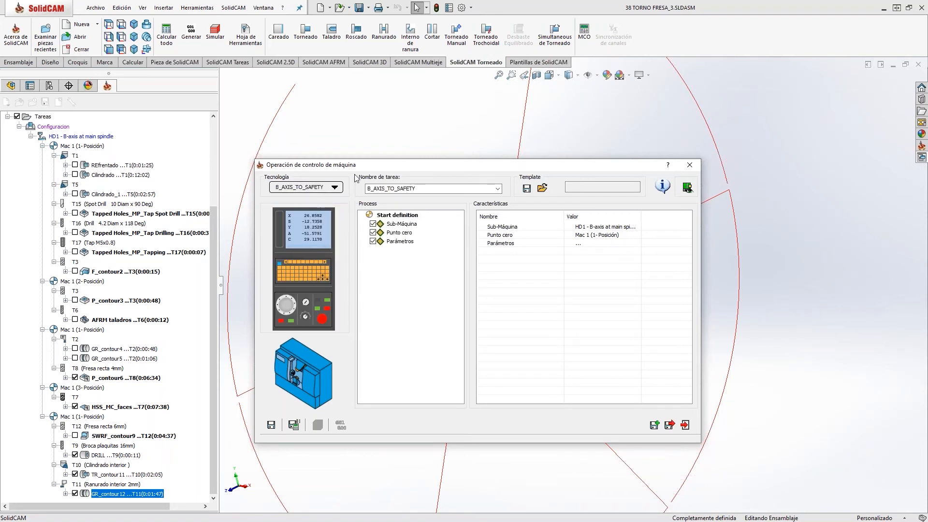
left_click_drag(360, 167, 328, 185)
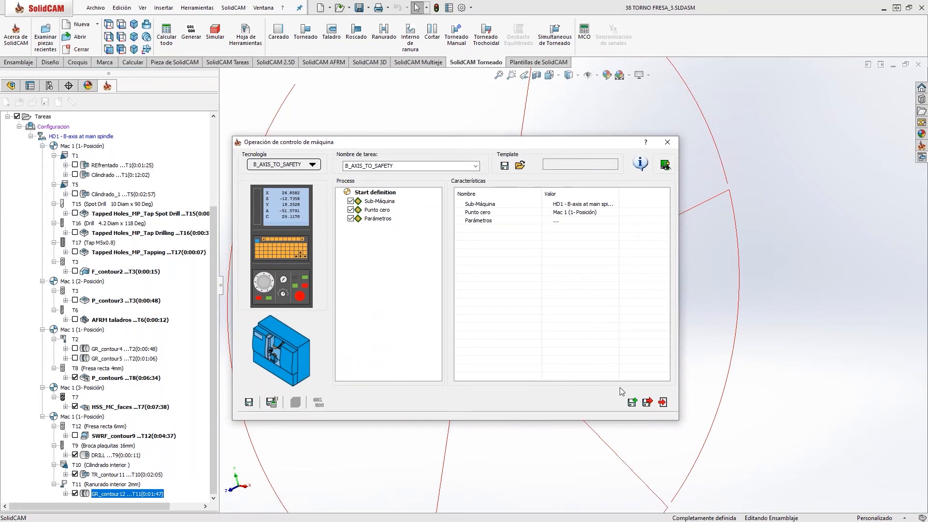
left_click(646, 402)
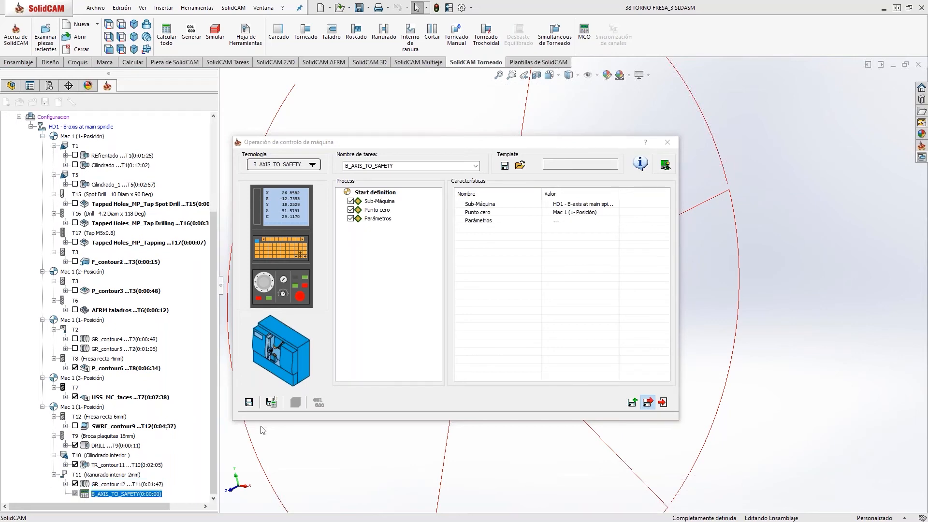
Step: Start another machine control operation using the Part Transfer MS to BS technology
left_click(590, 39)
left_click(293, 166)
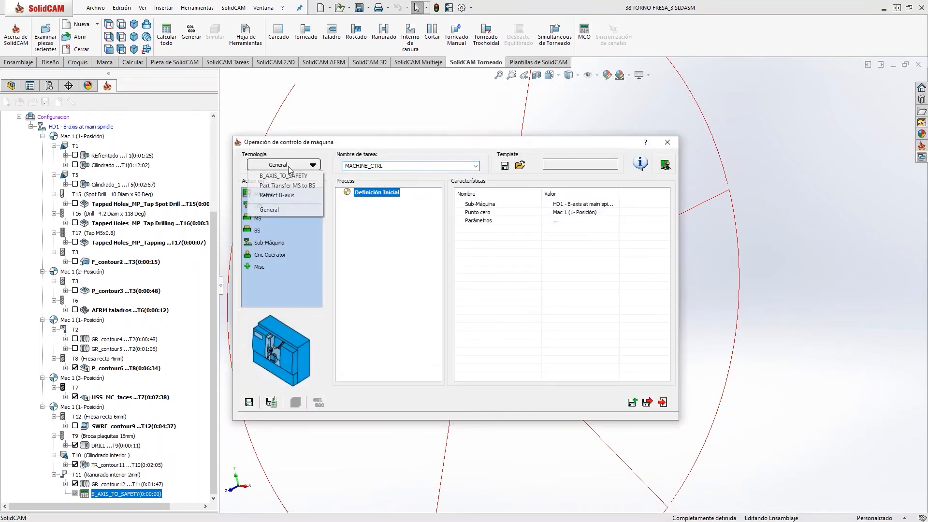
left_click(284, 187)
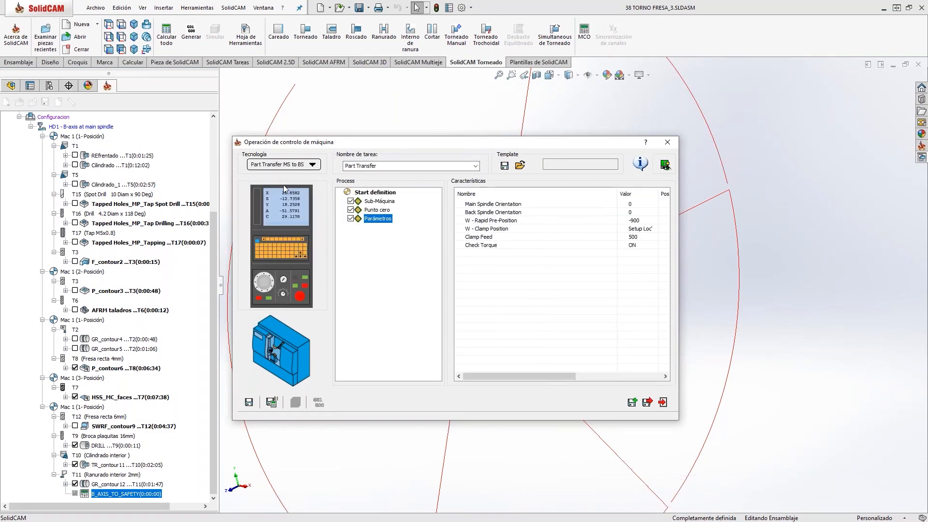
left_click_drag(466, 147, 254, 76)
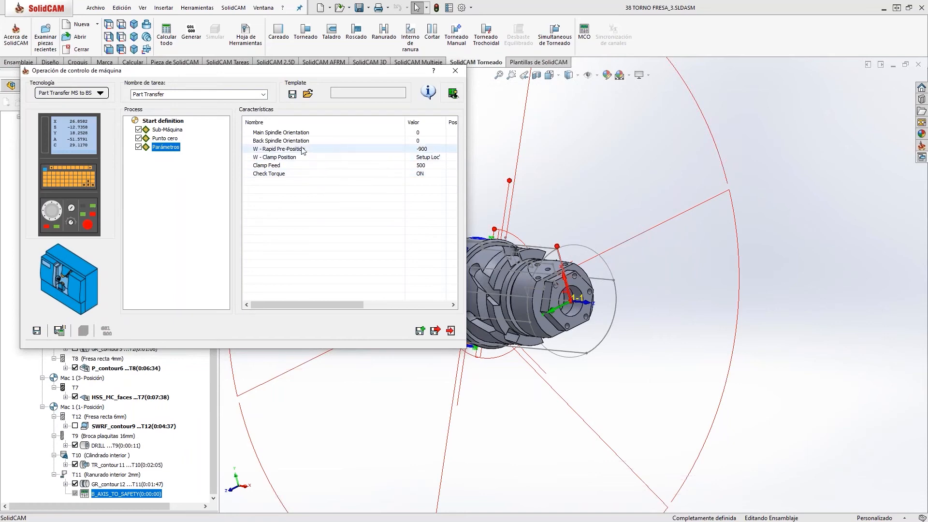
Step: Open the machine preview and examine where the W - Rapid Pre-Position places the back spindle relative to the part and jaws
left_click(452, 94)
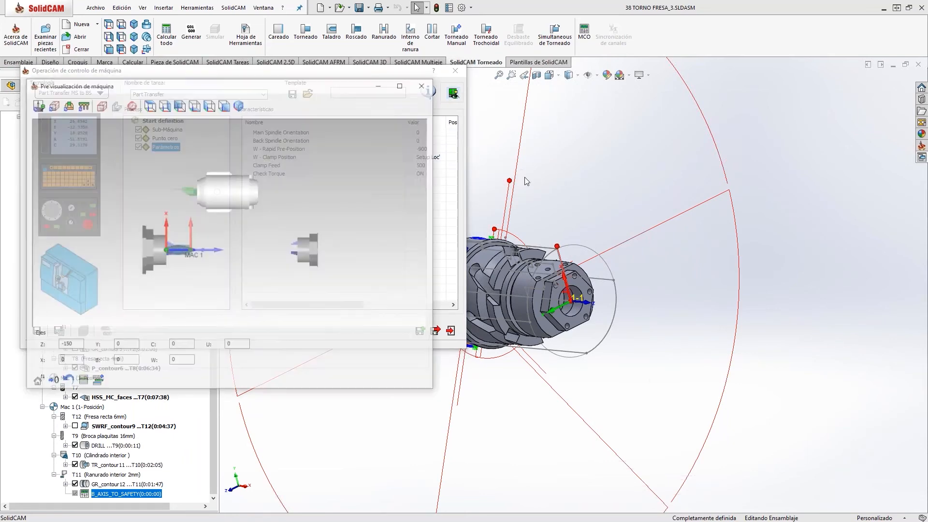
left_click_drag(388, 90, 809, 123)
scroll(636, 294, "up", 4)
scroll(670, 258, "down", 1)
scroll(671, 261, "down", 1)
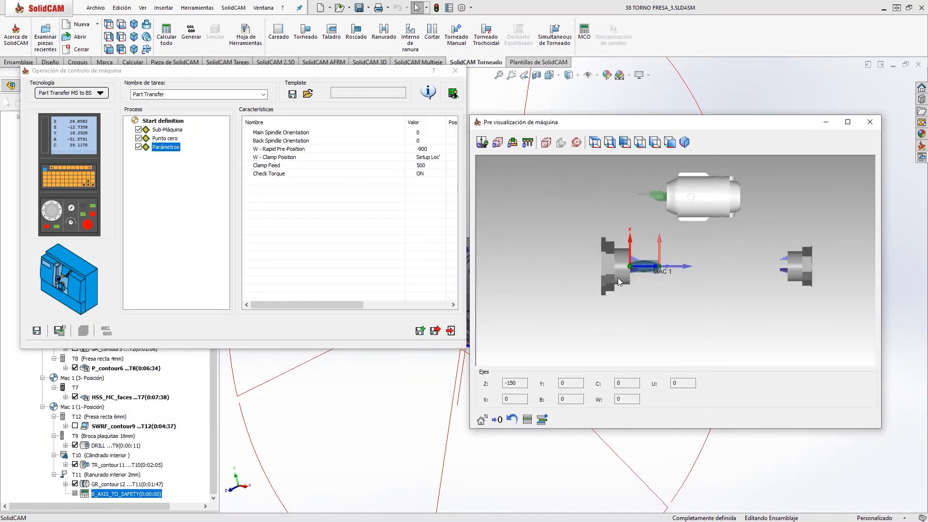
scroll(677, 249, "up", 1)
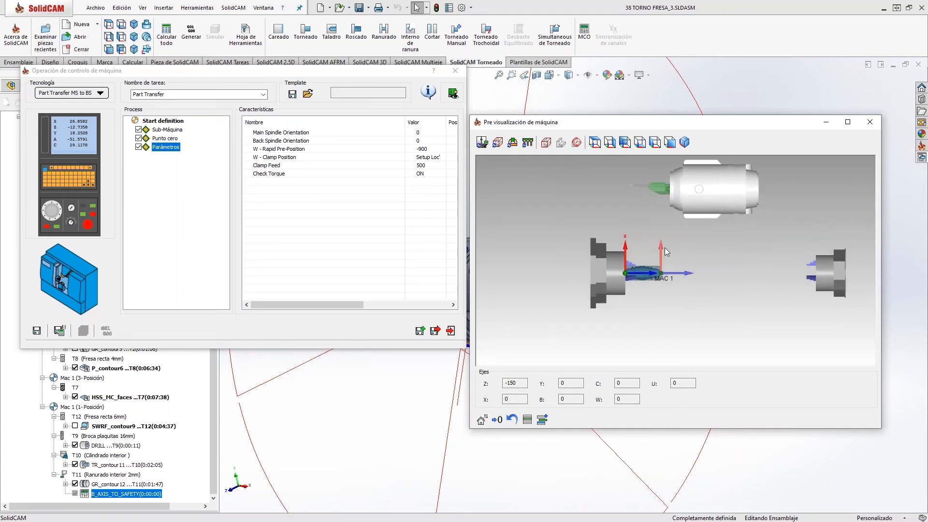
left_click(319, 151)
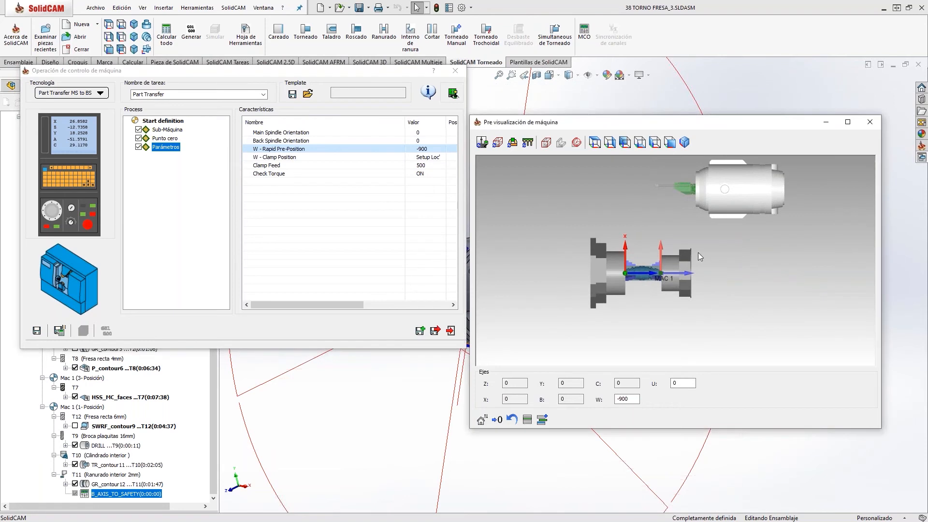
scroll(698, 253, "up", 2)
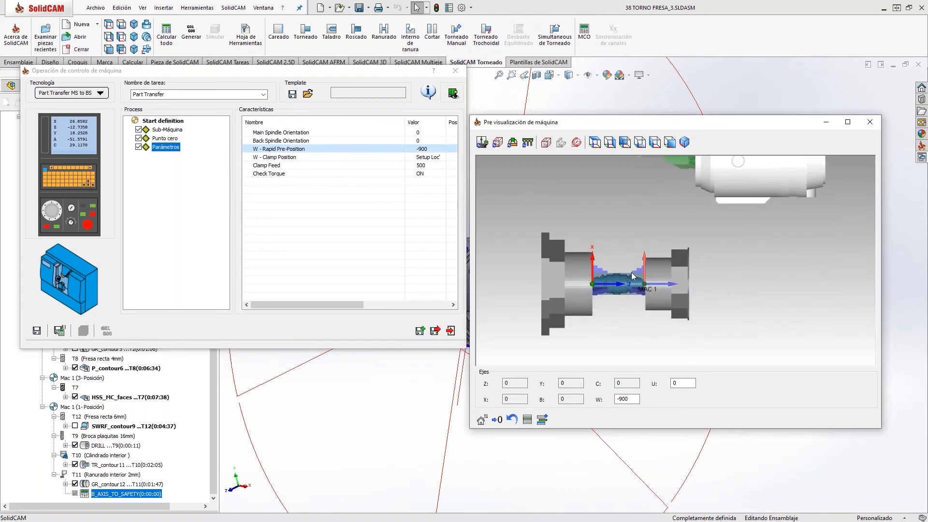
scroll(632, 277, "up", 3)
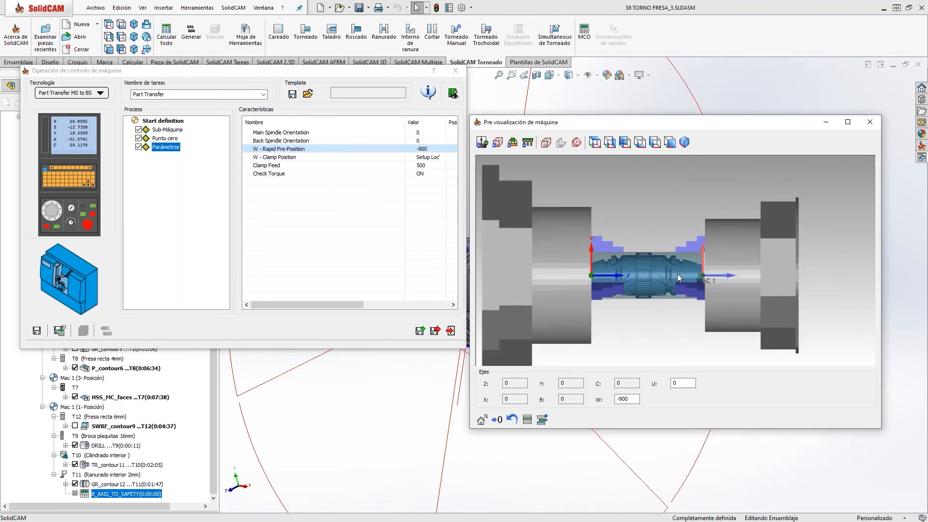
scroll(703, 264, "up", 3)
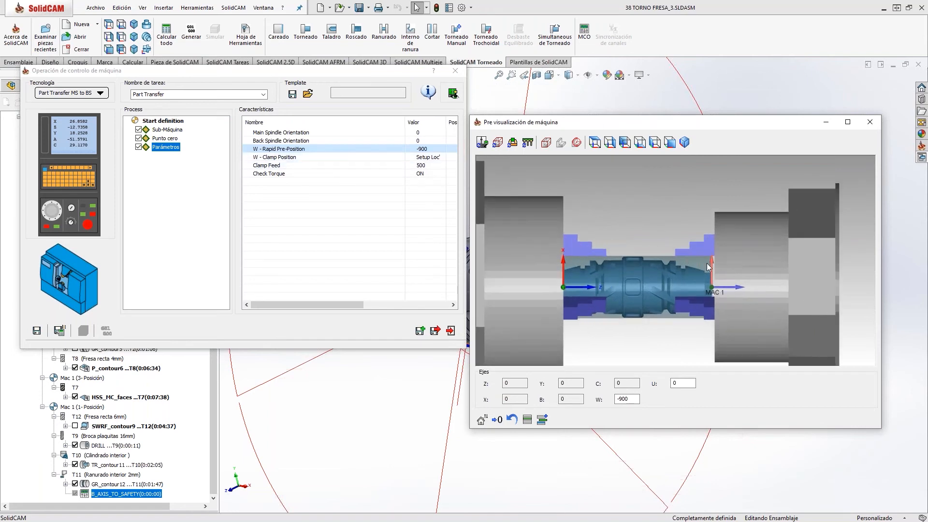
middle_click_drag(691, 270, 695, 273)
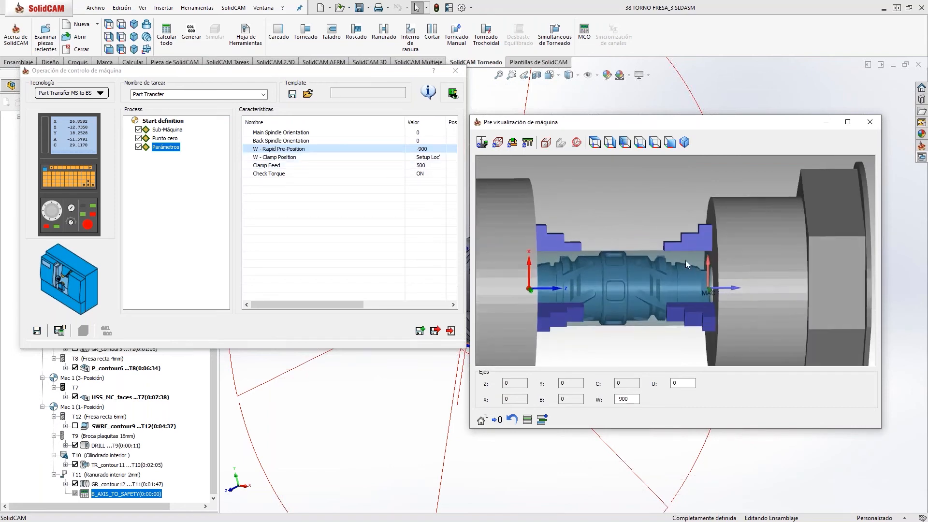
middle_click_drag(695, 283, 585, 242)
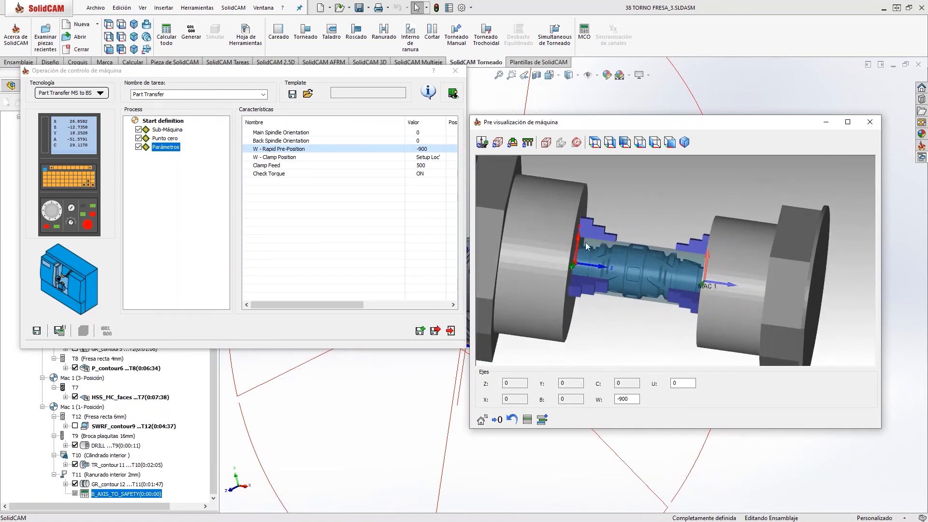
Step: Set the part transfer's W - Rapid Pre-Position to -850, check it in the machine preview, and save and close the operation
left_click(418, 149)
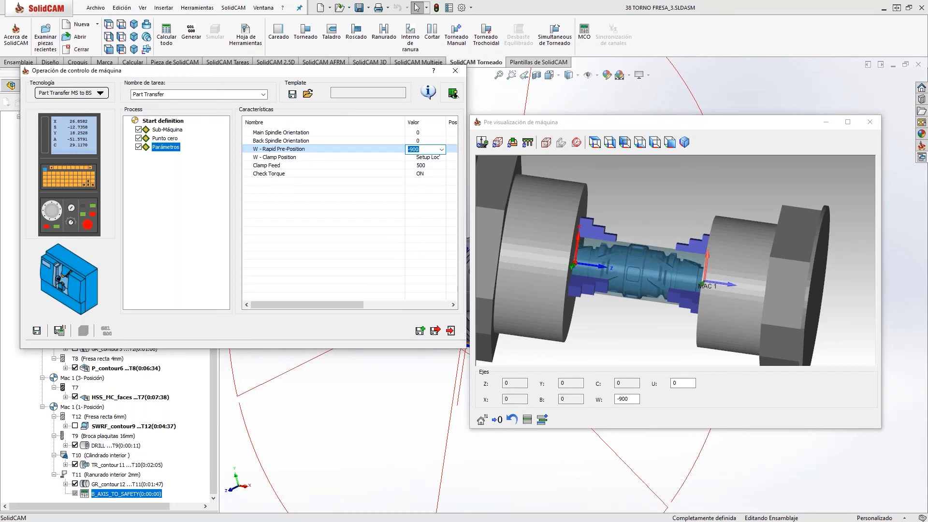
type("-5")
left_click(295, 247)
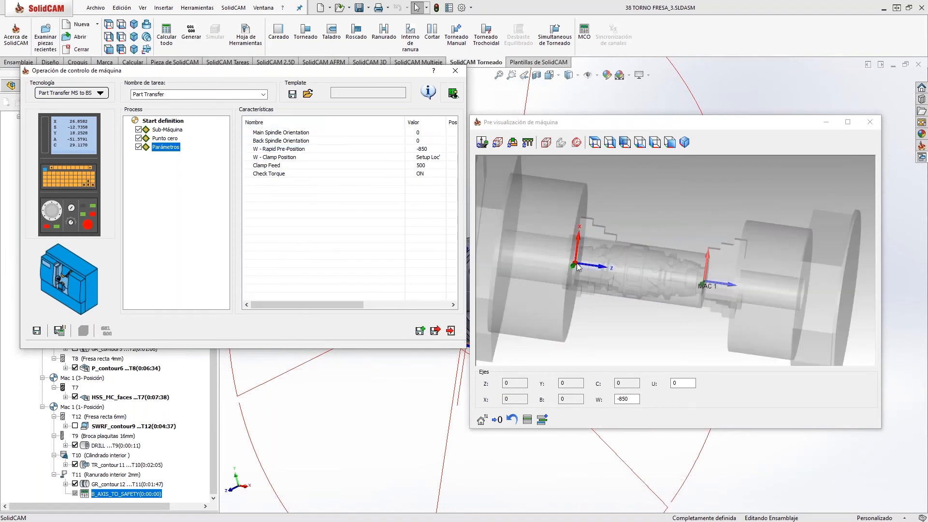
scroll(688, 264, "down", 4)
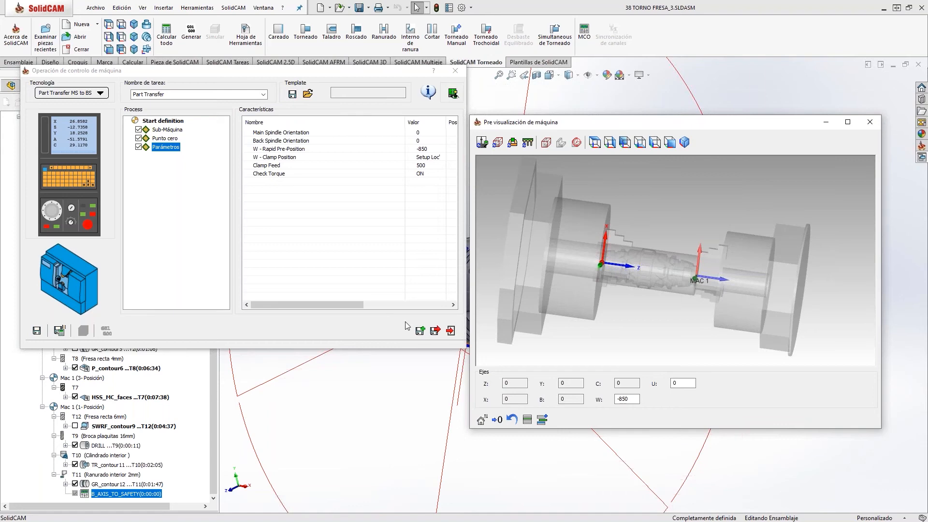
left_click(433, 330)
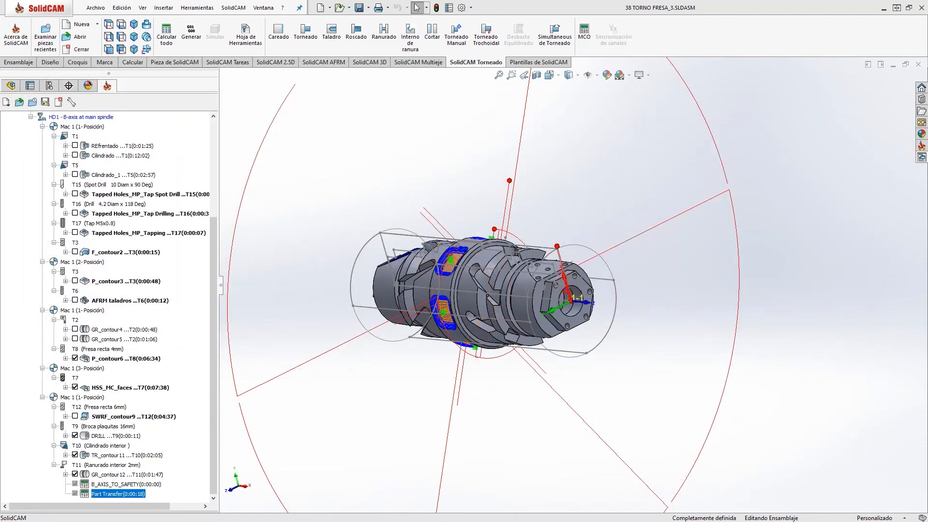
scroll(483, 345, "down", 3)
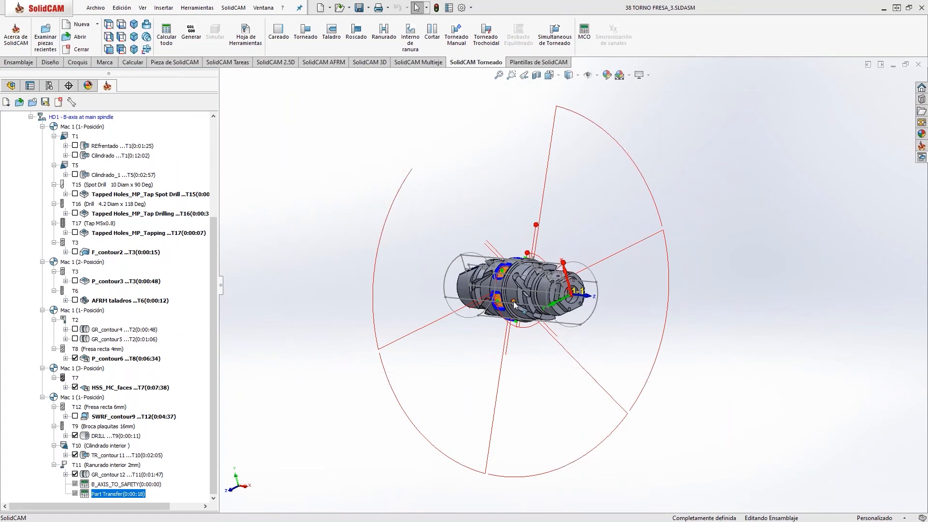
middle_click_drag(515, 305, 771, 290)
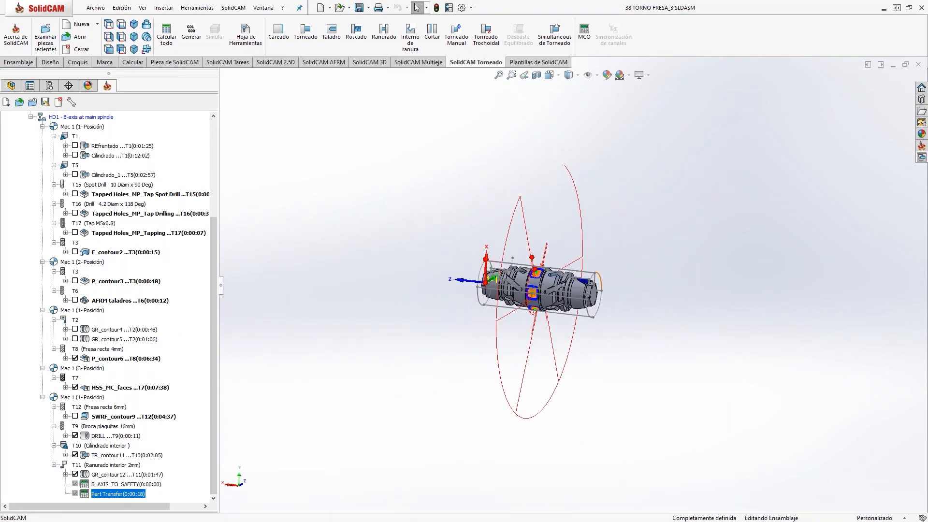
scroll(605, 288, "up", 3)
scroll(565, 300, "up", 3)
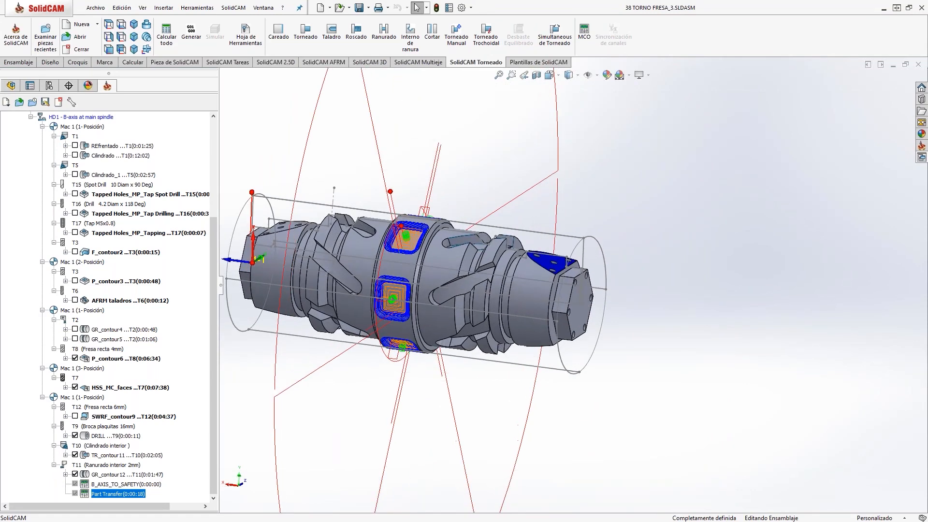
Step: Start a face turning operation on the short vertical line at the part's solid end face, auto-extending the contour's start to the stock
scroll(573, 292, "down", 1)
scroll(580, 289, "up", 2)
scroll(584, 289, "down", 3)
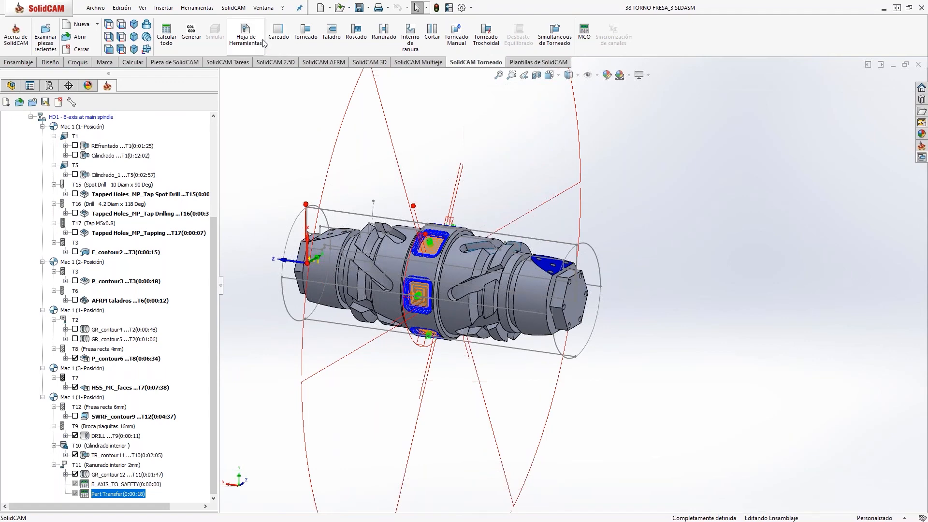
left_click(279, 33)
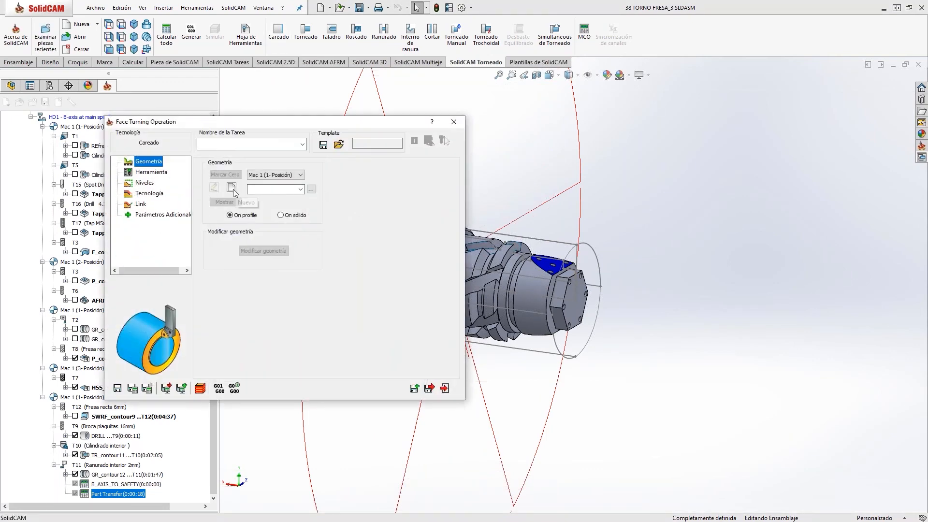
left_click(232, 189)
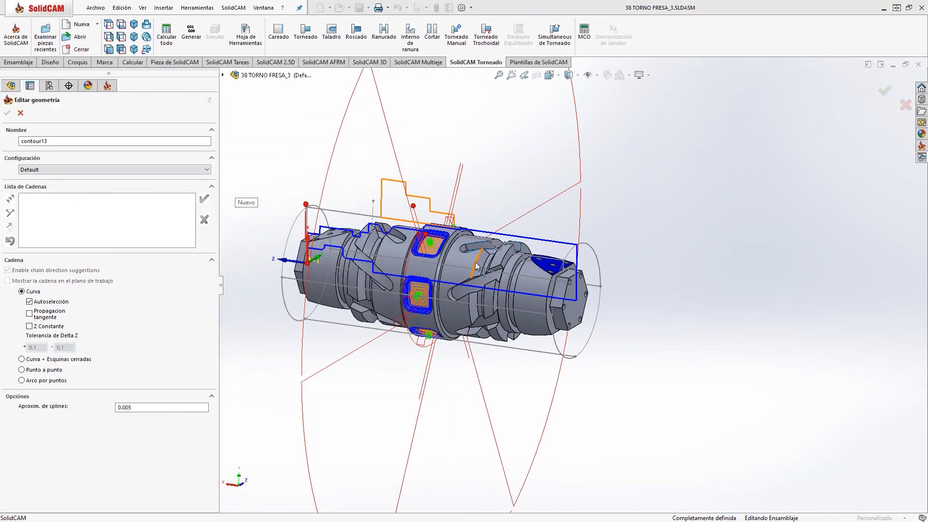
scroll(573, 285, "down", 6)
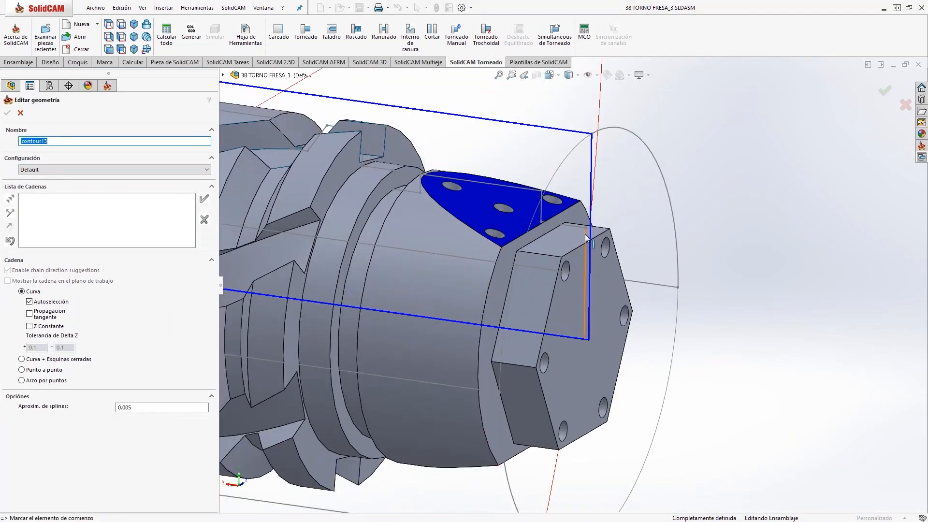
left_click(586, 238)
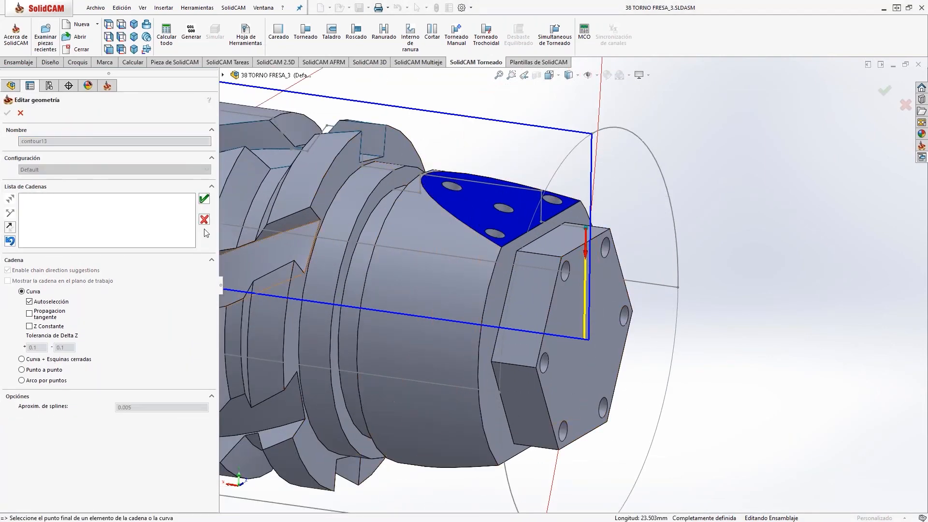
left_click(204, 199)
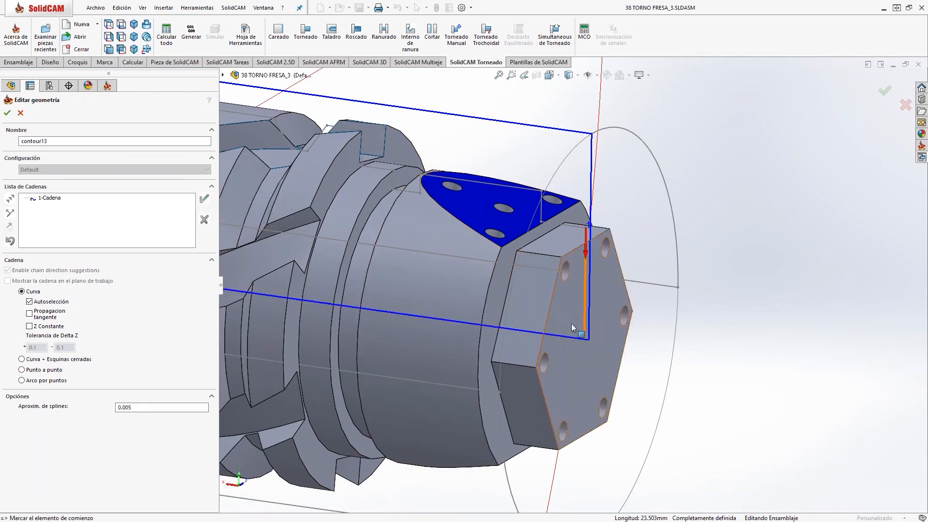
left_click(7, 113)
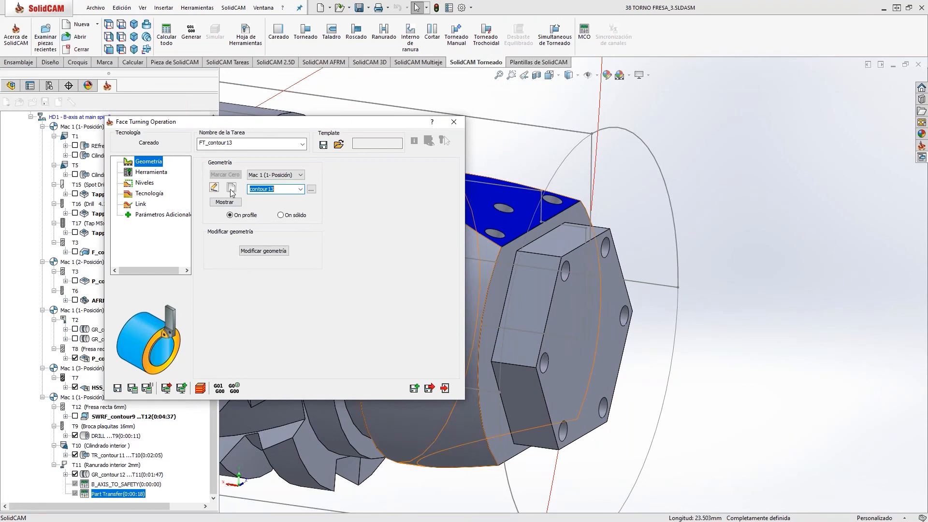
left_click(263, 250)
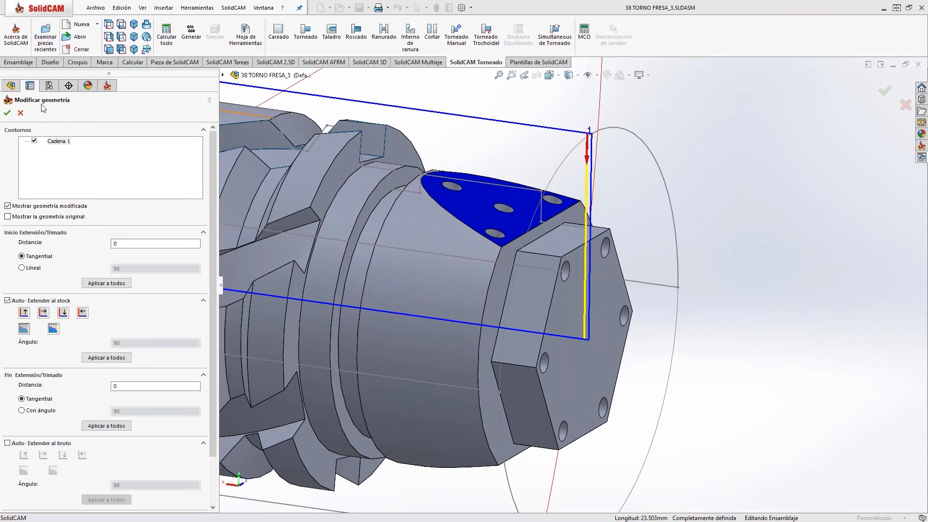
left_click(7, 113)
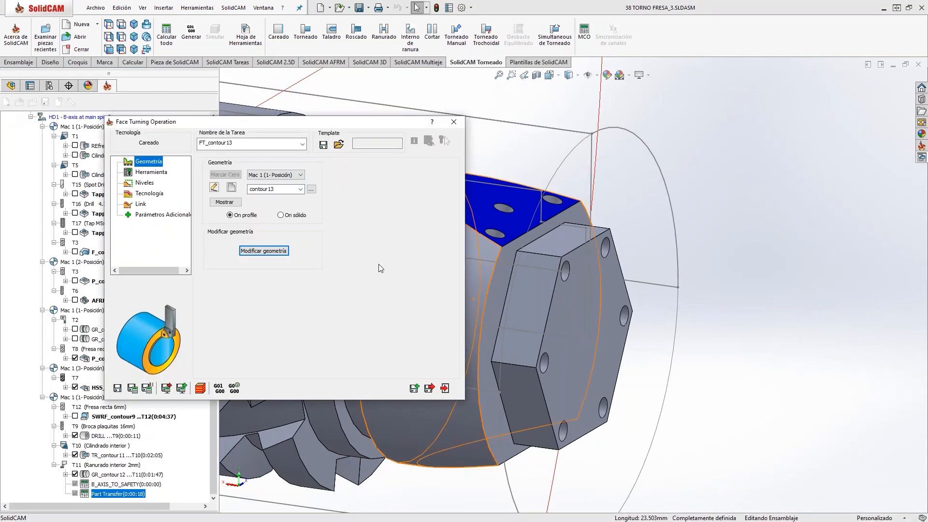
Step: Assign external turning tool 1 with the CNMG 120402 insert in station 1B to the facing operation, mounted vertically for the back spindle side
left_click(152, 172)
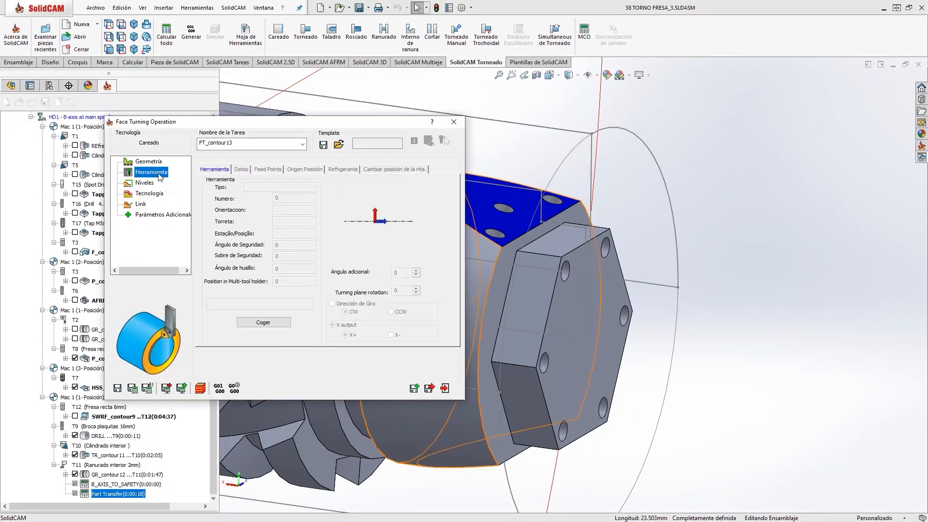
left_click(267, 321)
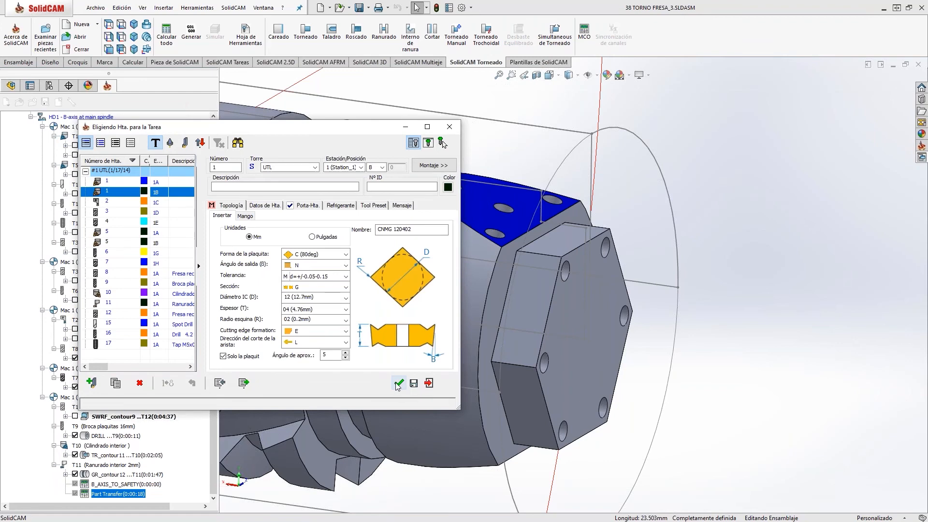
left_click(398, 383)
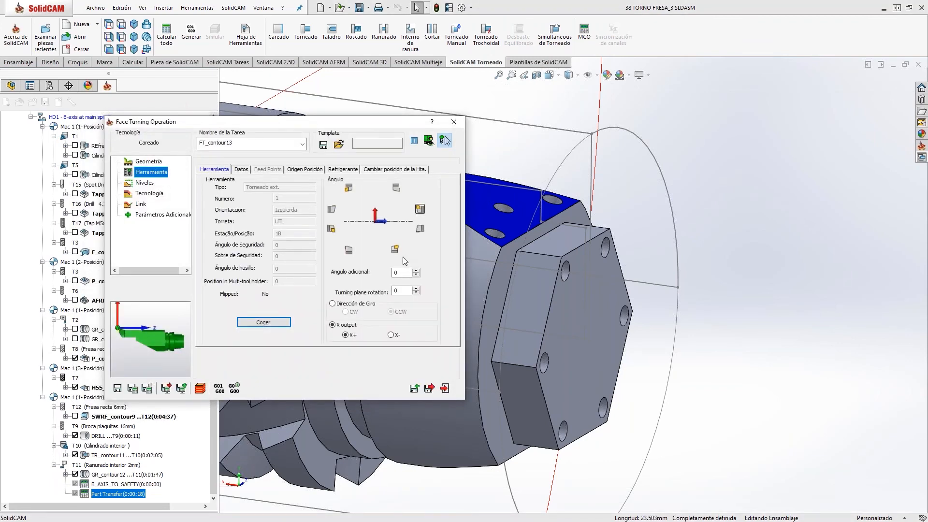
left_click(395, 188)
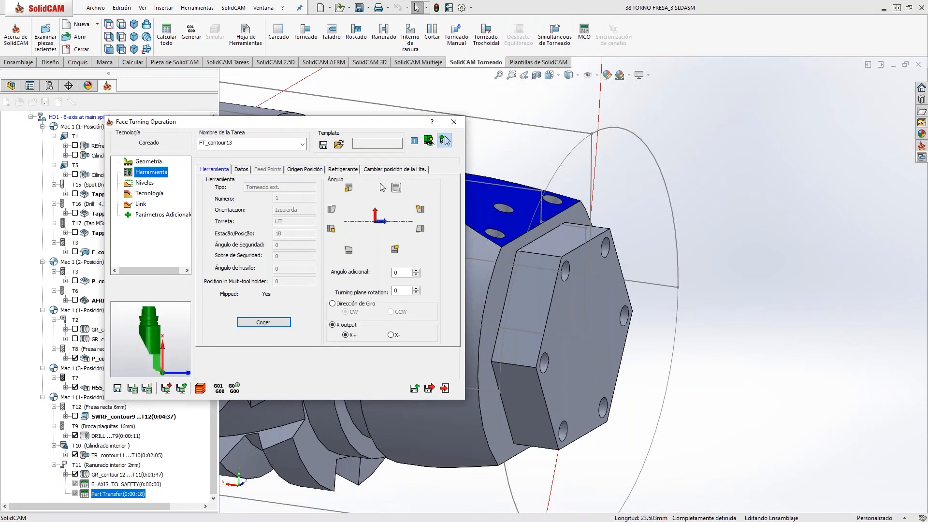
Step: Save and calculate the facing operation, enable its finishing pass (Acabado), recalculate it and close it
left_click(137, 185)
left_click(143, 194)
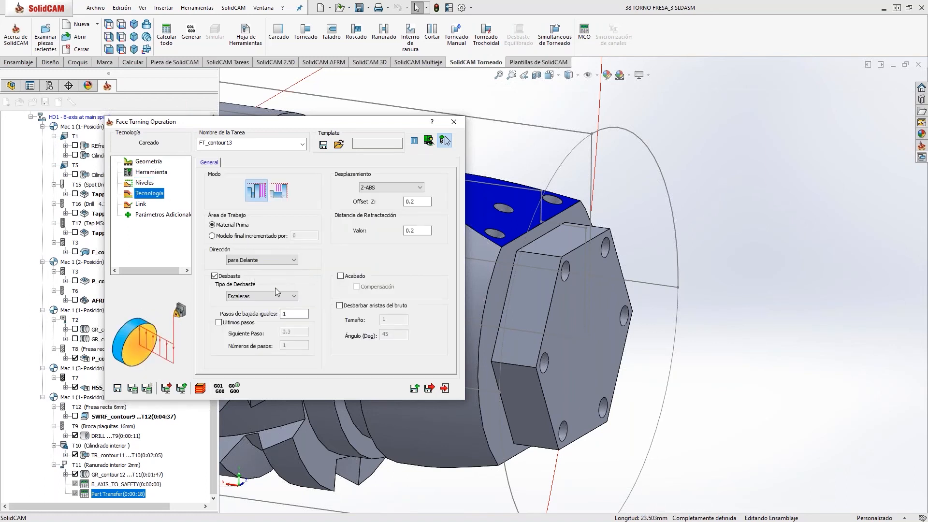
left_click(132, 388)
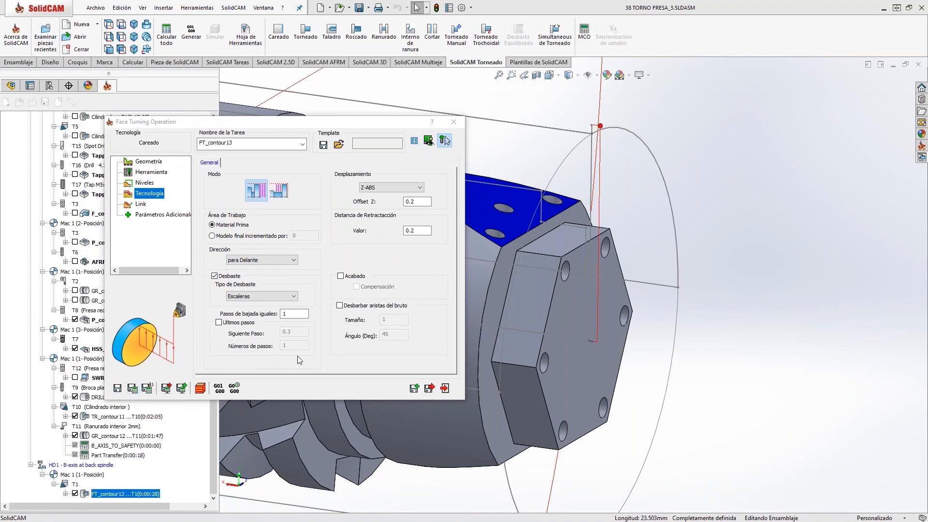
mouse_move(622, 216)
middle_mouse_down()
mouse_move(607, 204)
mouse_move(630, 205)
middle_mouse_up()
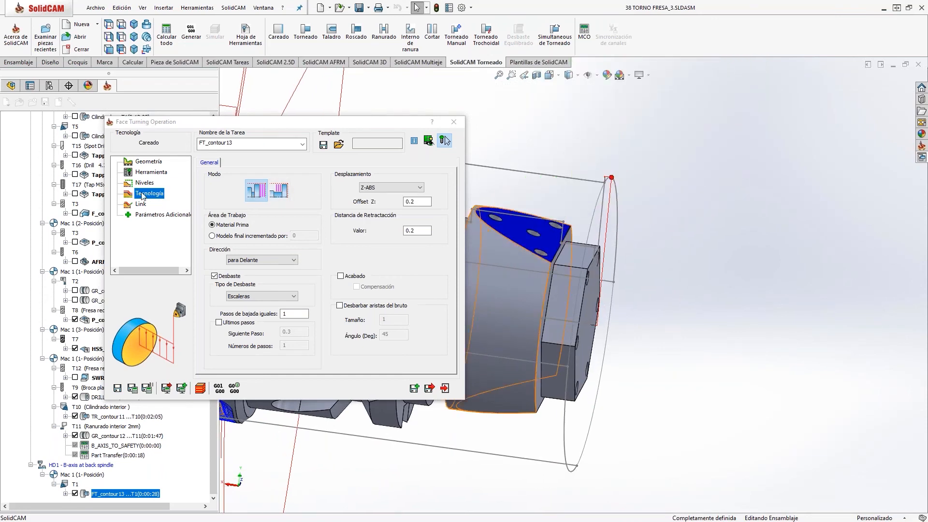
left_click(340, 276)
left_click(130, 389)
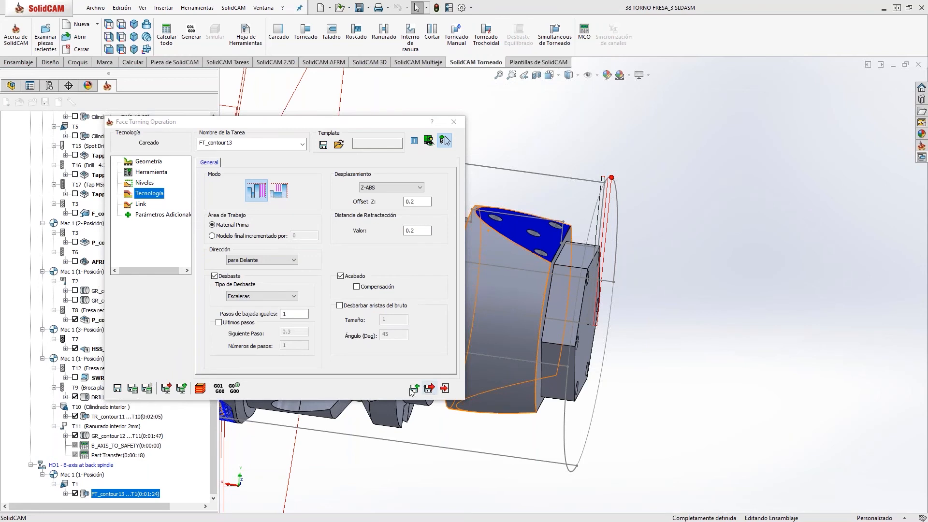
left_click(133, 389)
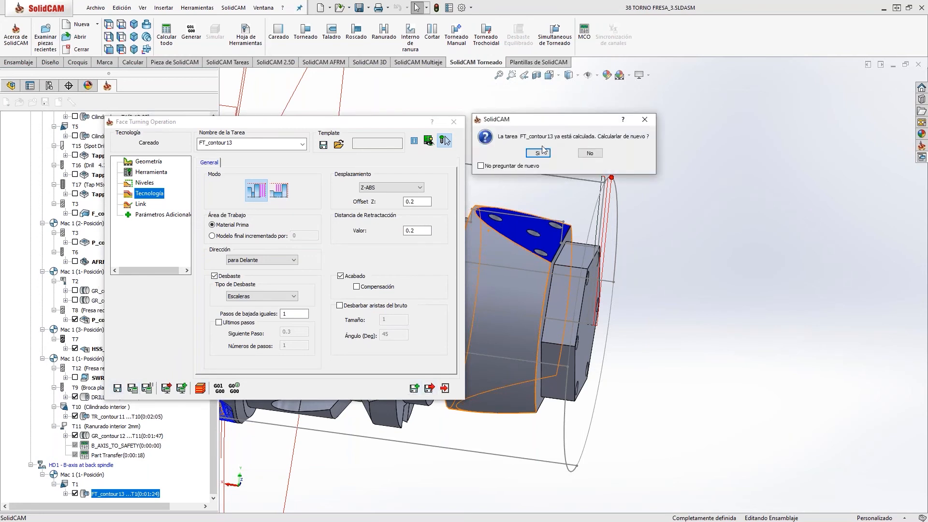
key("Return")
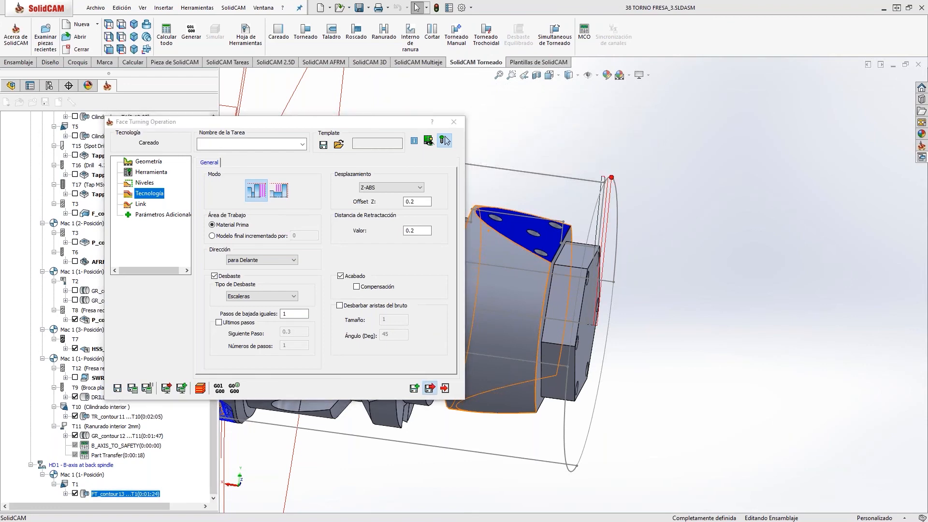
left_click(428, 388)
Step: Examine the back-spindle facing toolpath and the oblique flat with its holes next to the solid hexagonal end
middle_click_drag(451, 349, 531, 263)
scroll(527, 289, "down", 6)
scroll(522, 313, "up", 8)
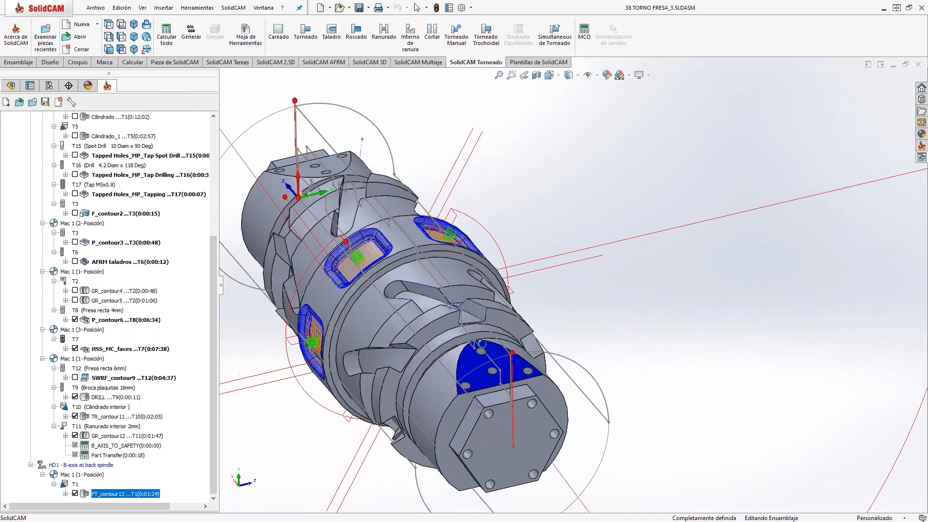
middle_click_drag(497, 328, 516, 330)
scroll(521, 327, "down", 6)
scroll(562, 321, "up", 2)
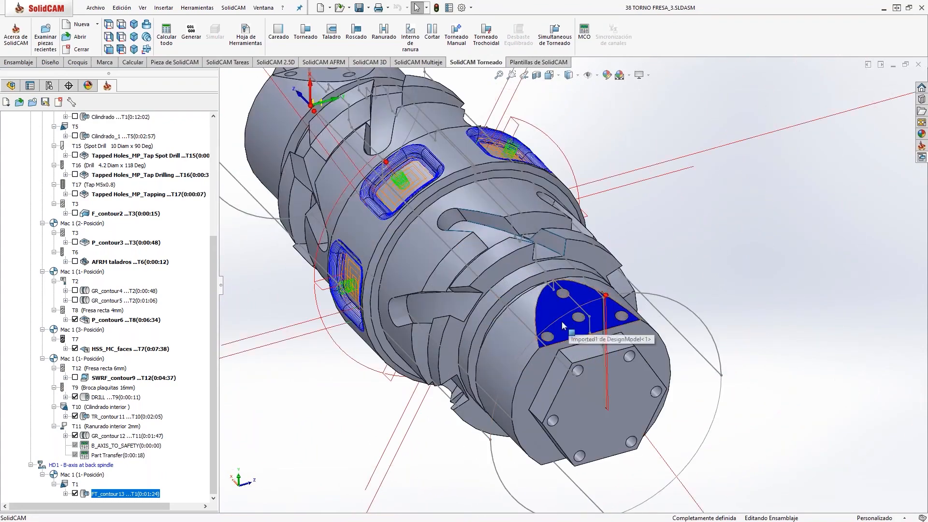
scroll(562, 321, "up", 2)
middle_click_drag(562, 321, 515, 304)
scroll(527, 315, "up", 2)
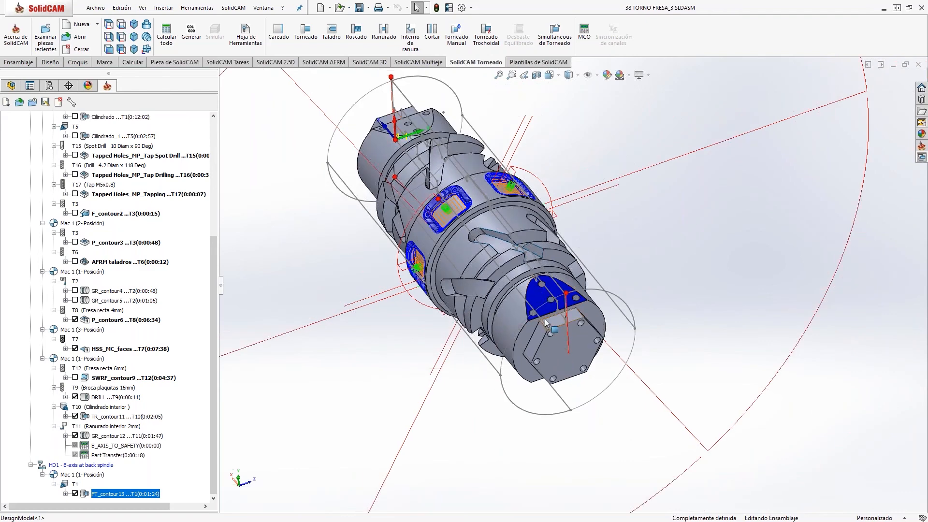
scroll(546, 323, "down", 3)
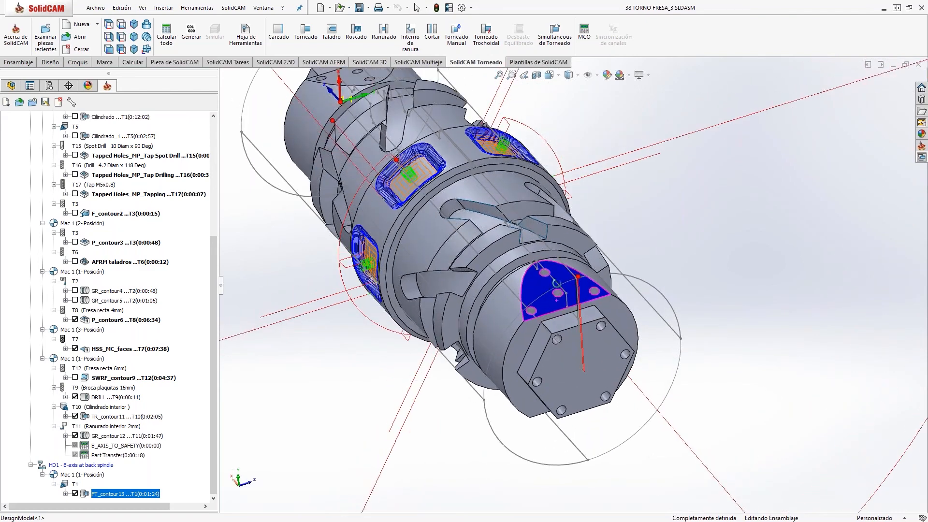
Step: Apply the Cajera template cajera_plana_oblicua_webinar38 to the blue oblique flat beside the solid hexagonal end
middle_click_drag(556, 282, 607, 227)
left_click(922, 157)
left_click(818, 264)
left_click(810, 265)
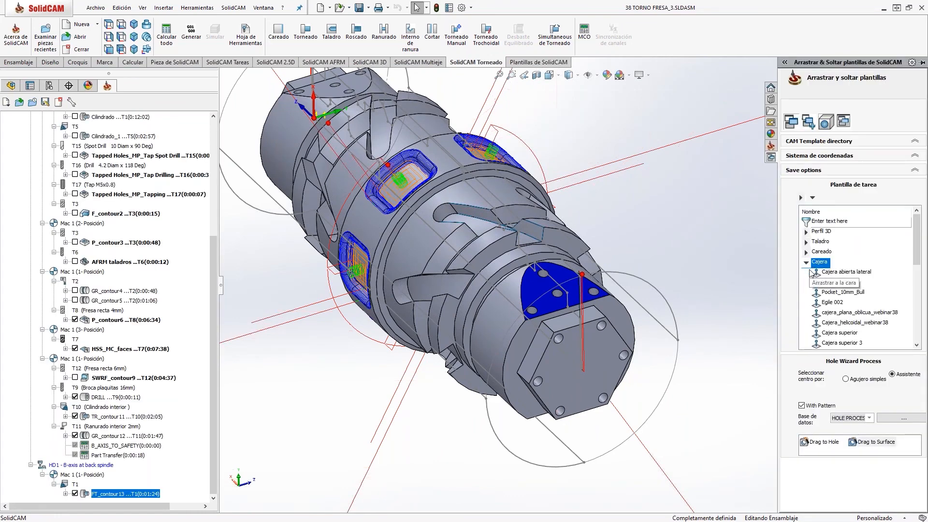
left_click(836, 317)
left_click_drag(843, 318, 540, 294)
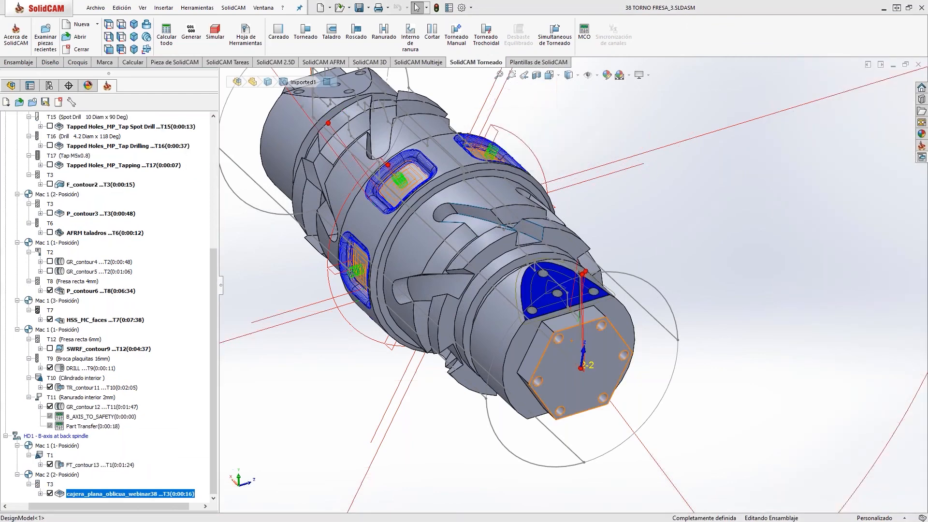
Step: Examine the pocket toolpath on the oblique flat together with the facing toolpath at the hexagonal end
scroll(571, 331, "up", 2)
middle_click_drag(571, 324, 676, 291)
scroll(596, 287, "down", 5)
scroll(610, 292, "up", 2)
middle_click_drag(594, 308, 621, 299)
scroll(607, 277, "down", 2)
scroll(575, 307, "up", 1)
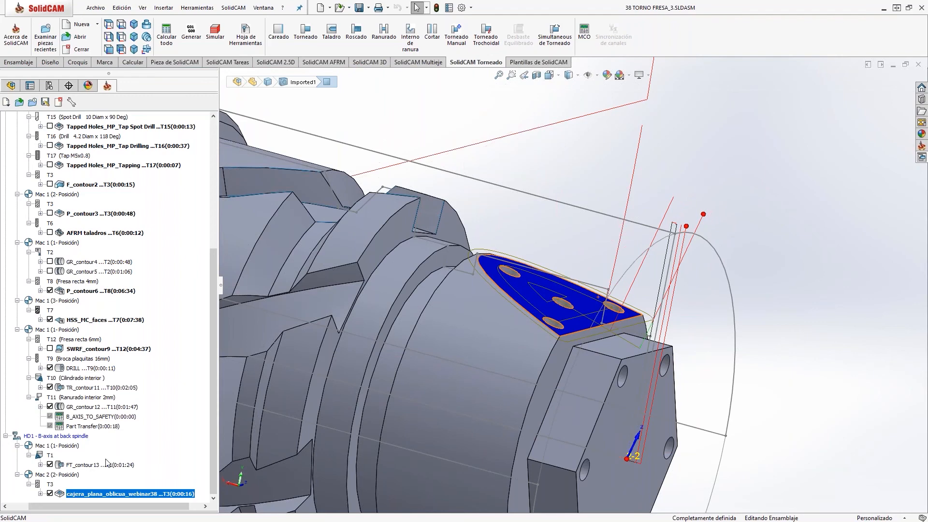
Step: Hide the toolpaths of FT_contour13 and cajera_plana_oblicua_webinar38
left_click(50, 465)
left_click(50, 493)
left_click(77, 466)
scroll(575, 295, "up", 5)
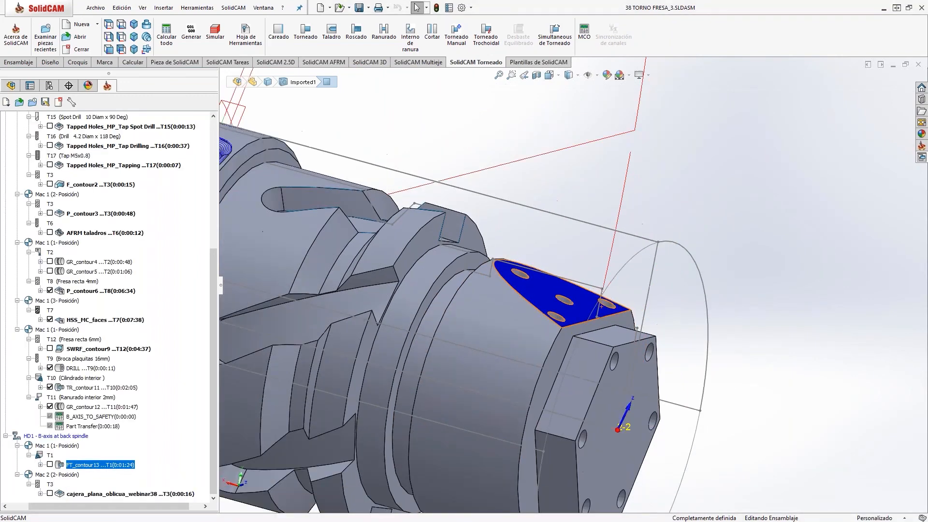
Step: Try to apply the Perfil template F_contour10_webinar38 to a side face of the solid hexagonal end
scroll(659, 298, "up", 4)
middle_click_drag(617, 317, 556, 290)
scroll(540, 257, "down", 1)
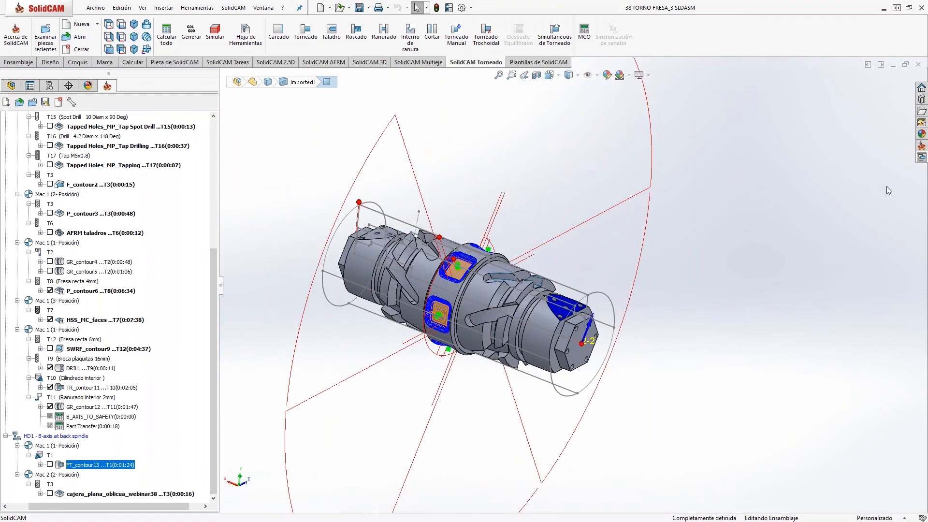
left_click(922, 157)
left_click_drag(853, 312, 851, 306)
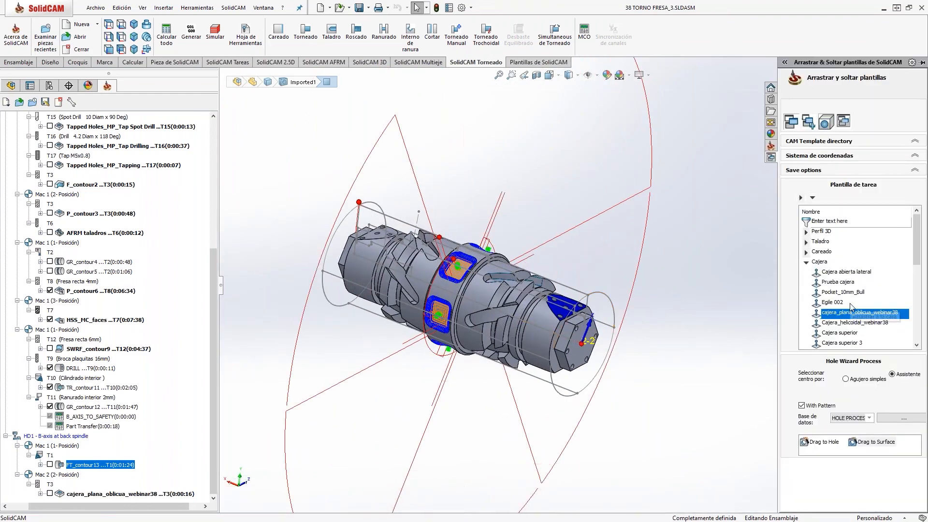
left_click(806, 263)
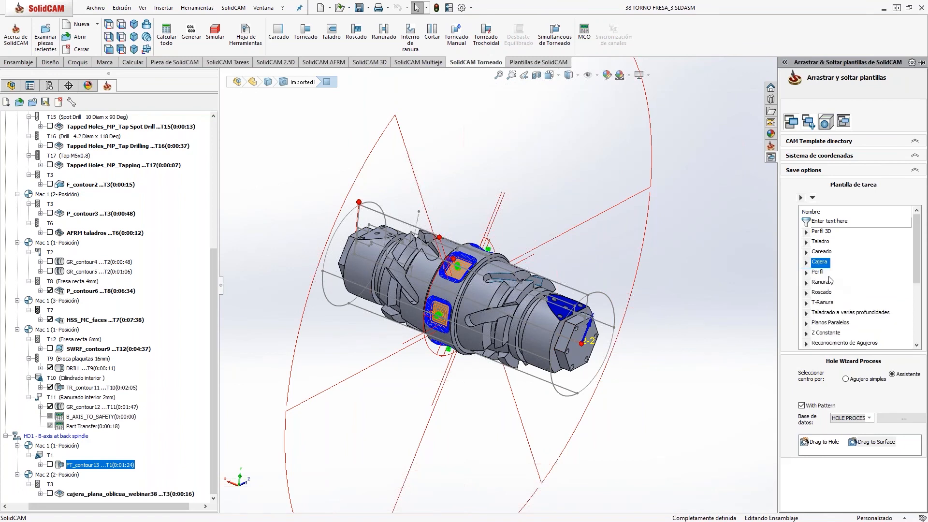
left_click(818, 275)
double_click(818, 275)
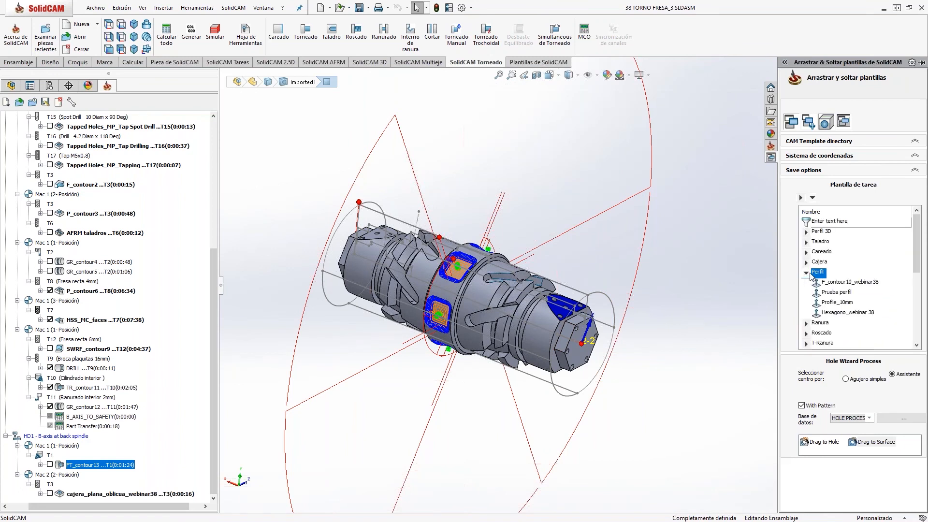
left_click(830, 283)
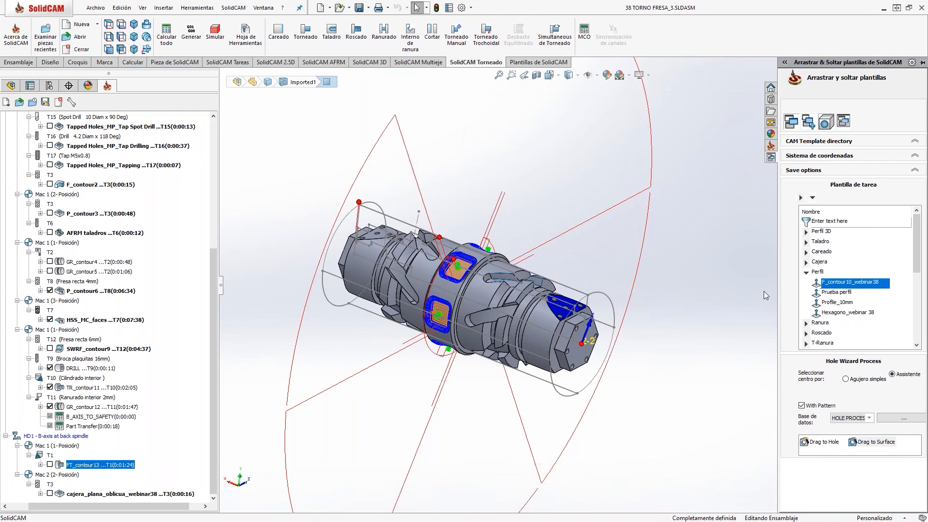
left_click(822, 278)
left_click_drag(822, 279, 561, 338)
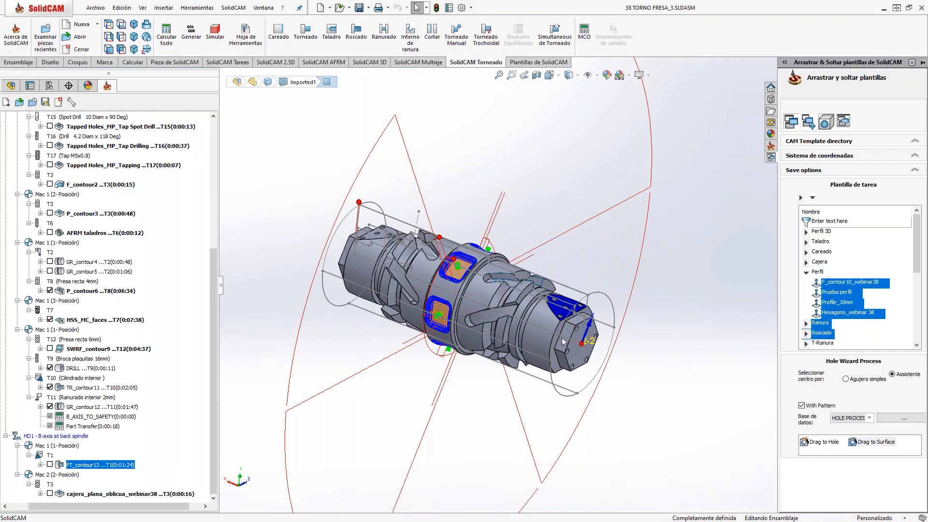
left_click(833, 281)
left_click_drag(833, 285, 557, 342)
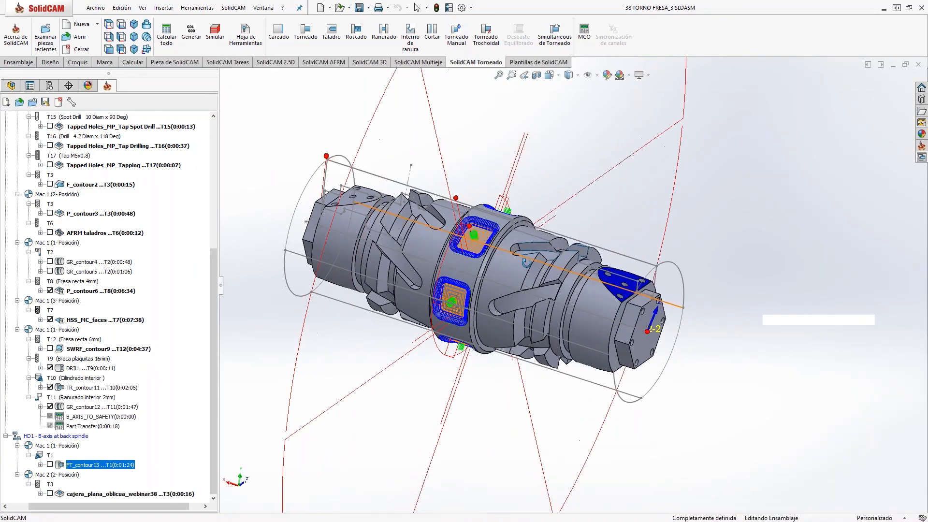
middle_click_drag(546, 267, 609, 241)
middle_click_drag(500, 249, 460, 263)
scroll(457, 261, "down", 1)
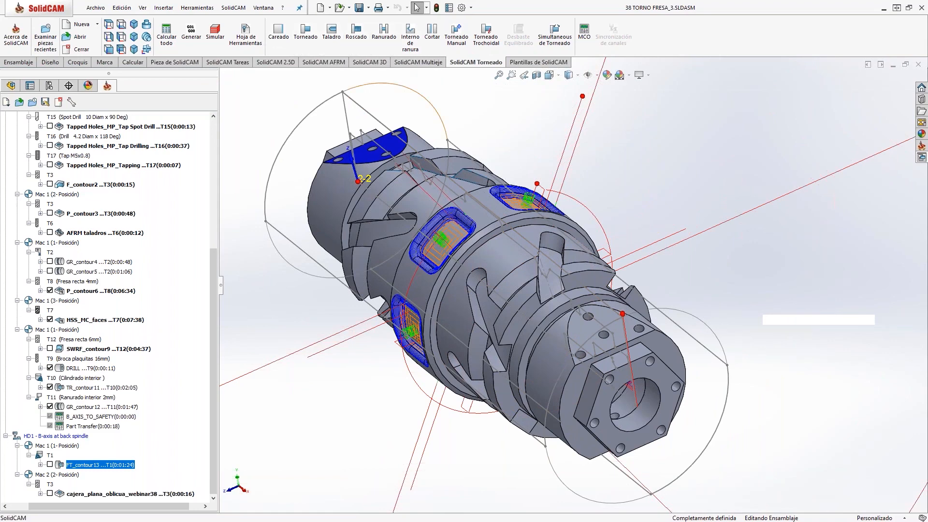
Step: Examine the whole turn-mill part from several angles, including the rounded pockets with their toolpaths and the drilled hexagonal end
scroll(620, 290, "up", 3)
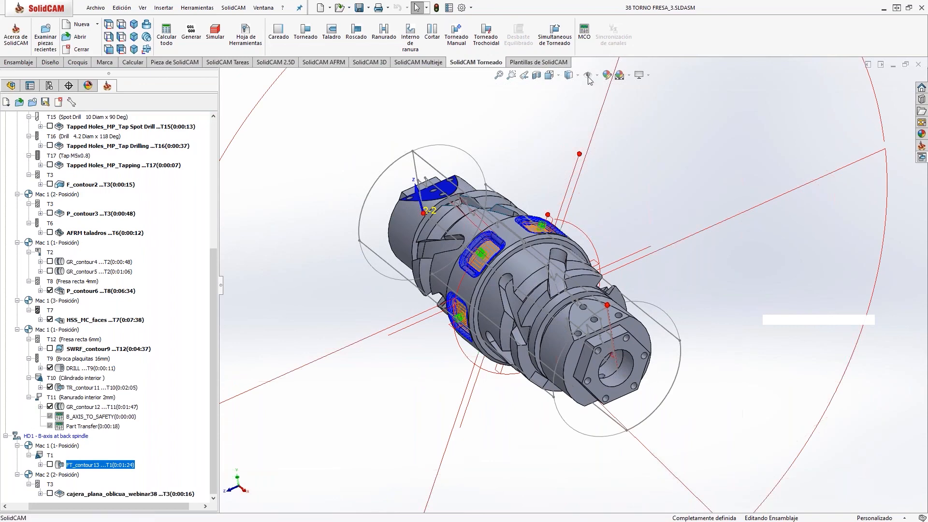
scroll(585, 307, "up", 3)
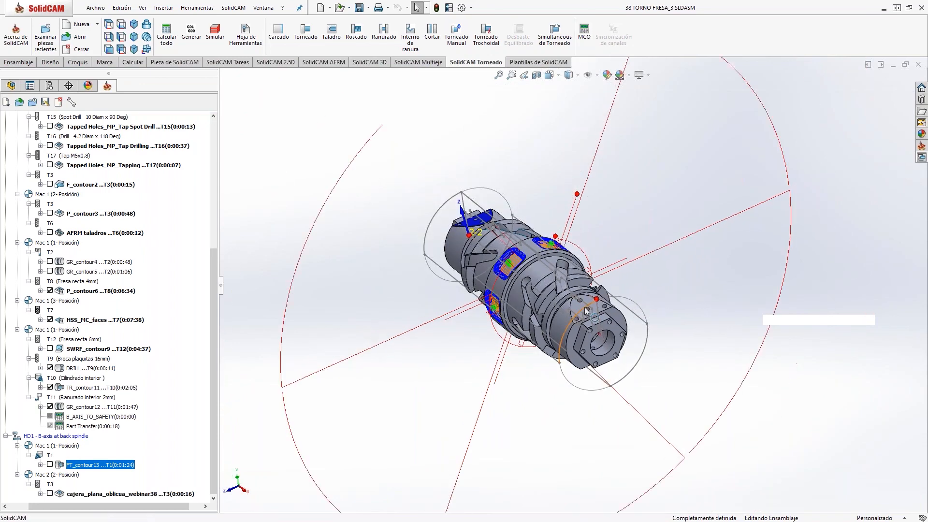
scroll(585, 306, "down", 4)
middle_click_drag(584, 307, 587, 282)
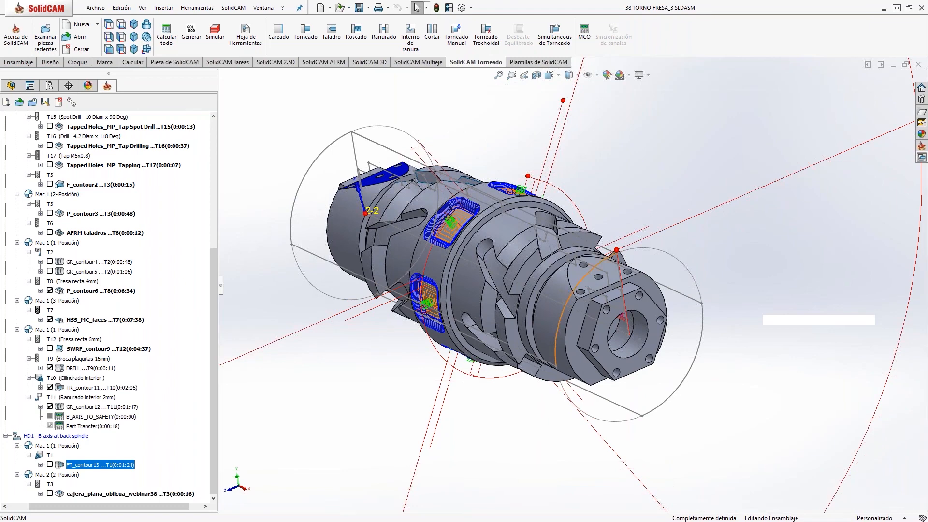
scroll(587, 283, "down", 4)
scroll(618, 179, "up", 2)
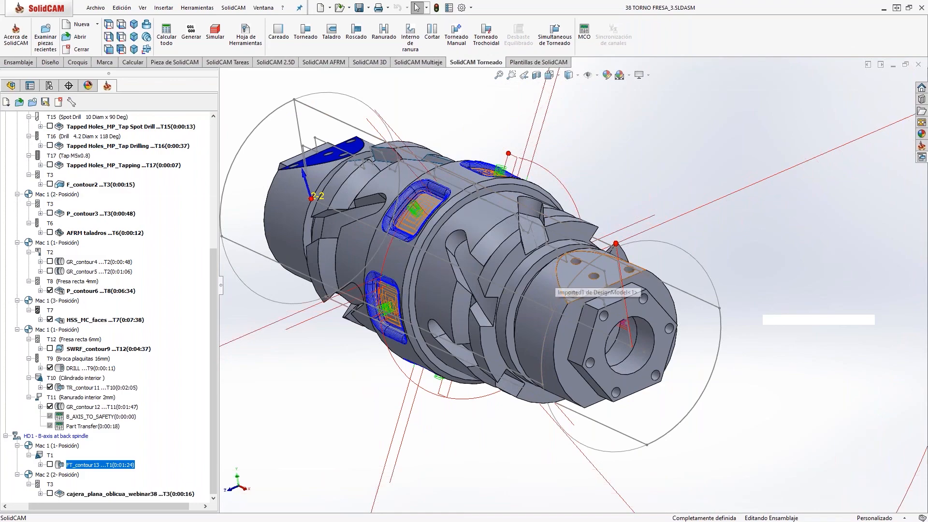
scroll(474, 234, "up", 3)
middle_click_drag(485, 232, 441, 251)
scroll(532, 256, "down", 2)
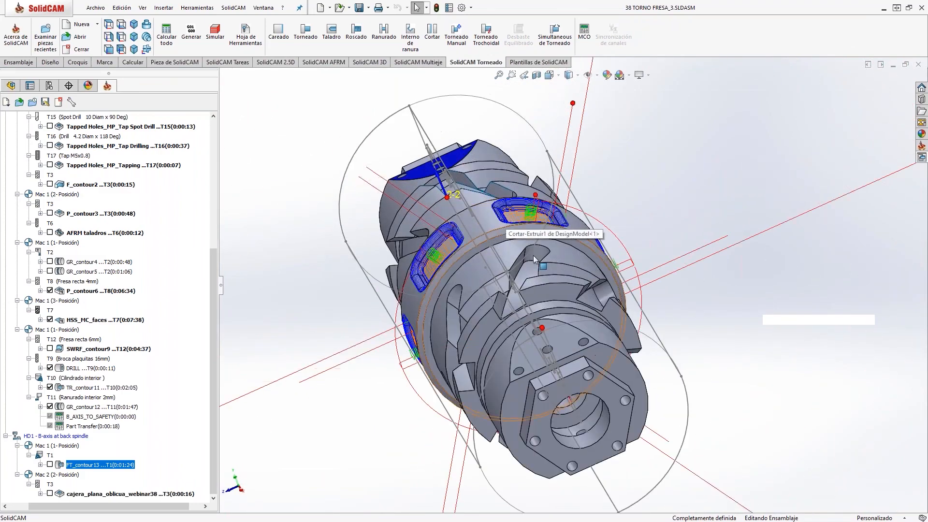
middle_click_drag(561, 325, 588, 314)
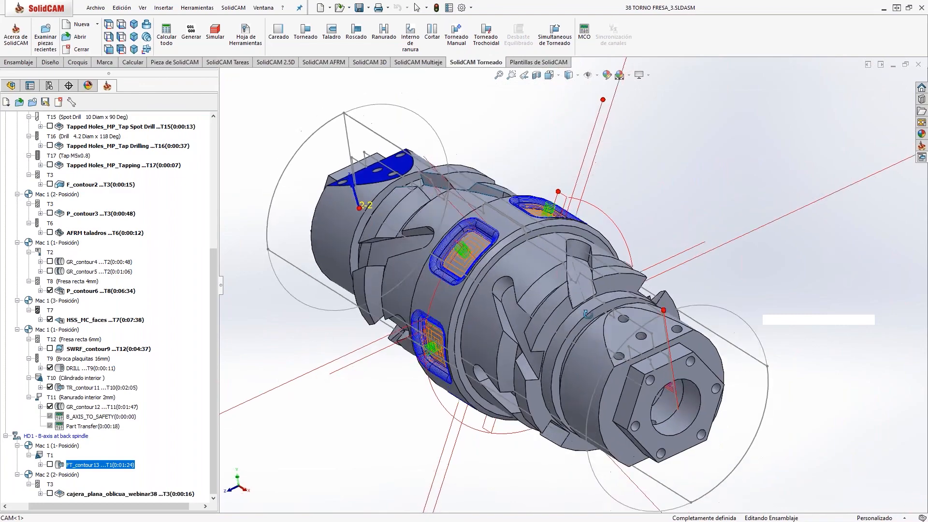
scroll(587, 314, "down", 4)
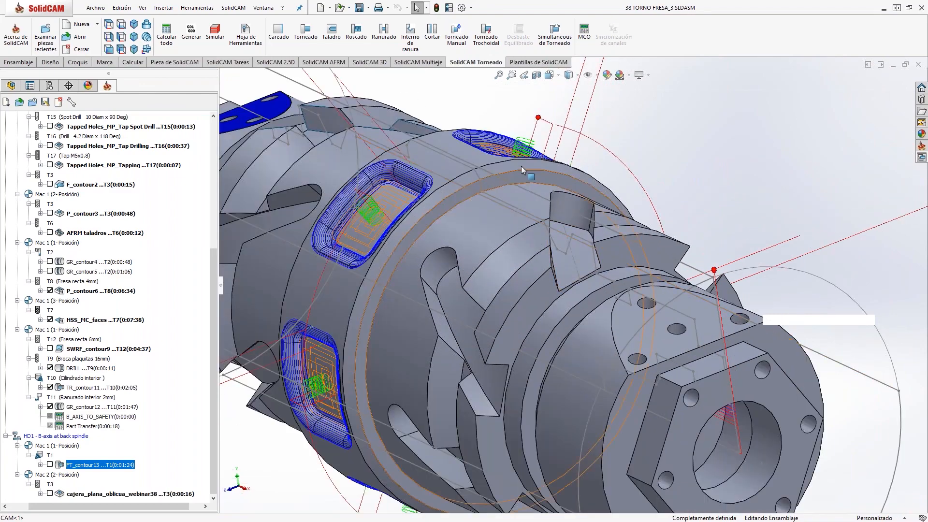
scroll(515, 225, "up", 5)
scroll(516, 225, "down", 3)
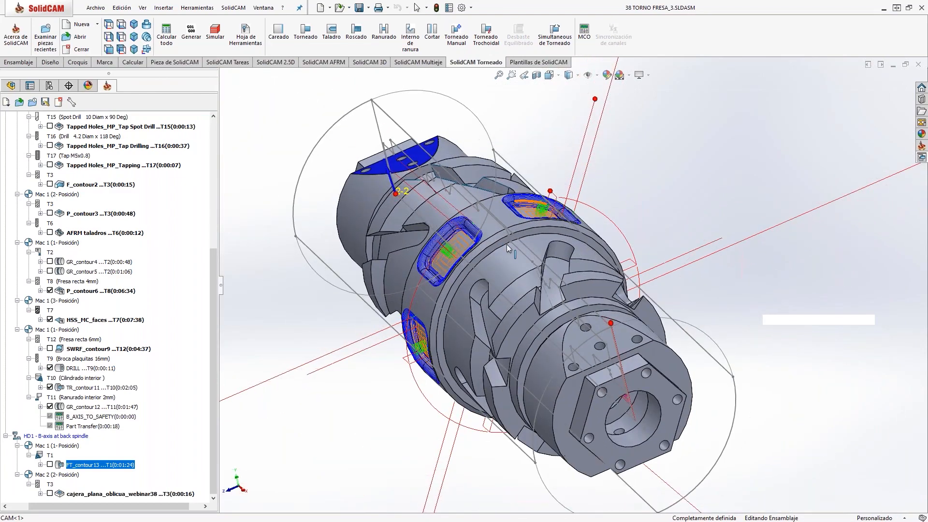
scroll(507, 244, "down", 4)
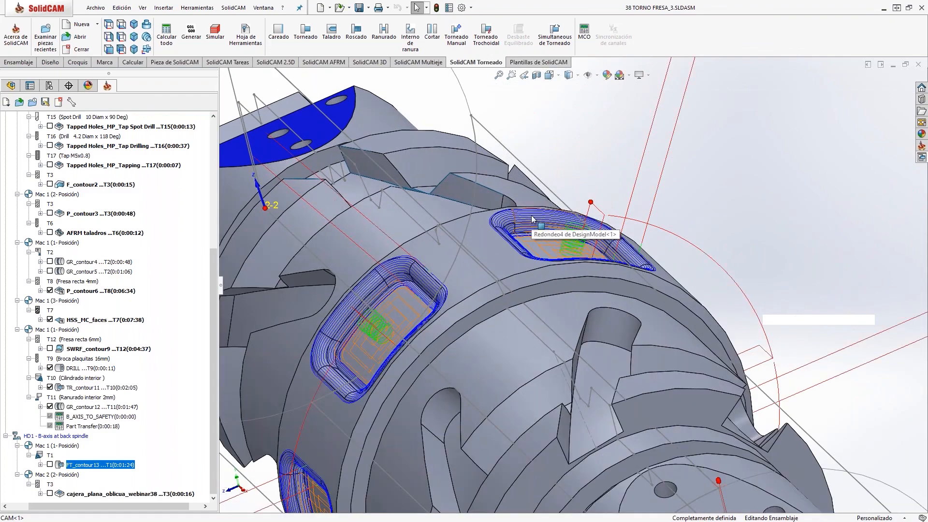
scroll(533, 219, "down", 1)
scroll(636, 290, "up", 6)
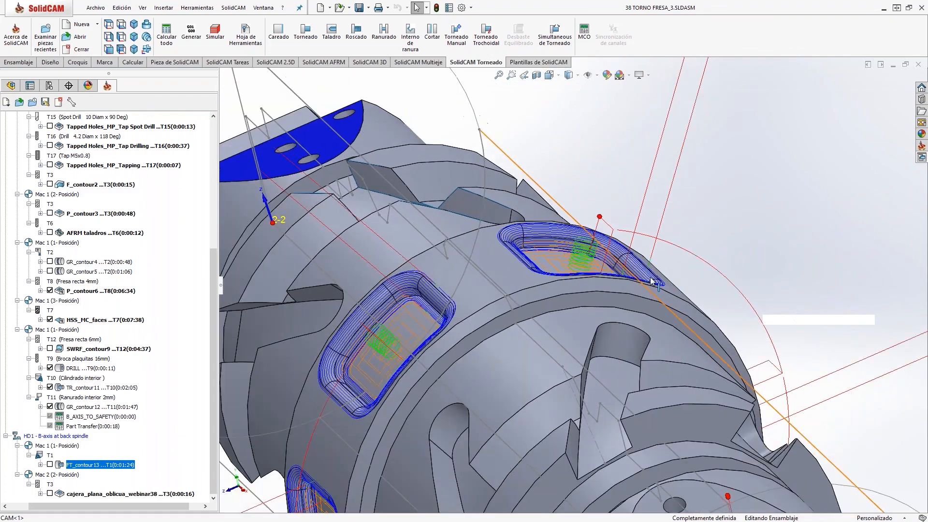
mouse_move(635, 291)
middle_mouse_down()
mouse_move(652, 298)
mouse_move(624, 299)
middle_mouse_up()
Step: Show the available SolidCAM 3D milling operations and inspect the slanted grooves between the pockets and the drilled hexagonal end
left_click(388, 64)
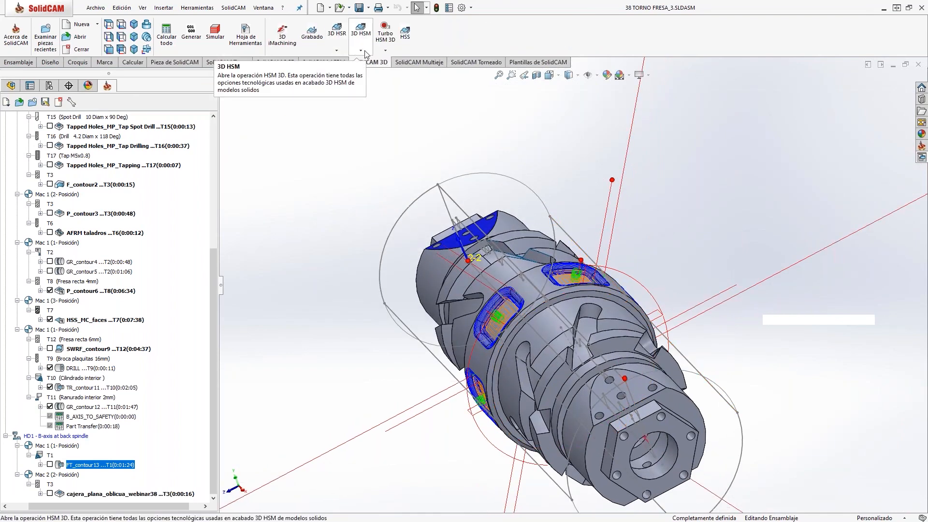
scroll(583, 309, "down", 2)
middle_click_drag(589, 340, 616, 326)
scroll(578, 337, "up", 2)
scroll(577, 338, "down", 4)
scroll(565, 319, "down", 1)
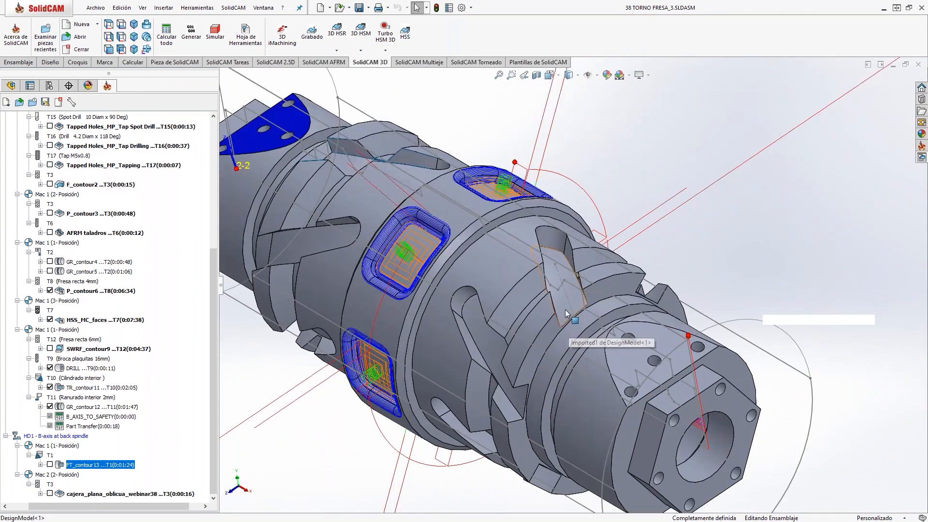
scroll(564, 309, "down", 2)
middle_click_drag(564, 312, 561, 290)
scroll(558, 304, "up", 3)
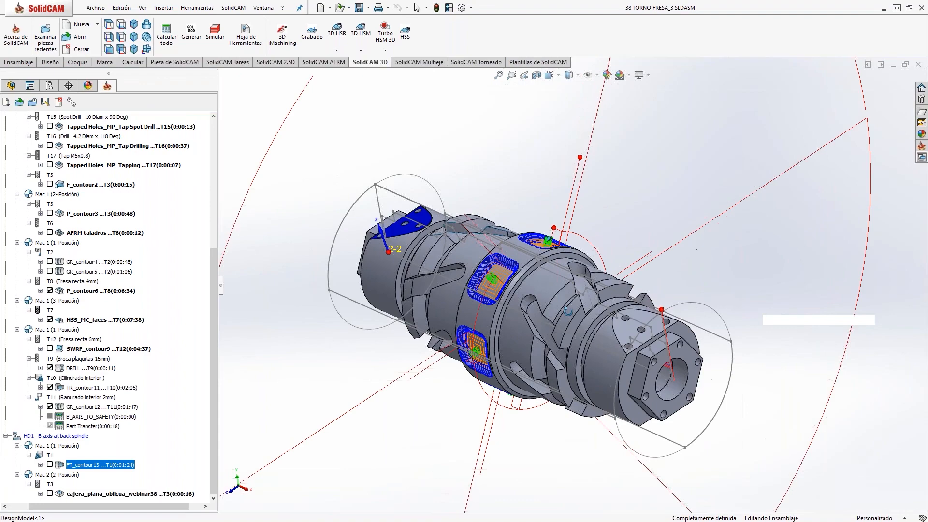
scroll(561, 304, "down", 3)
scroll(595, 301, "down", 2)
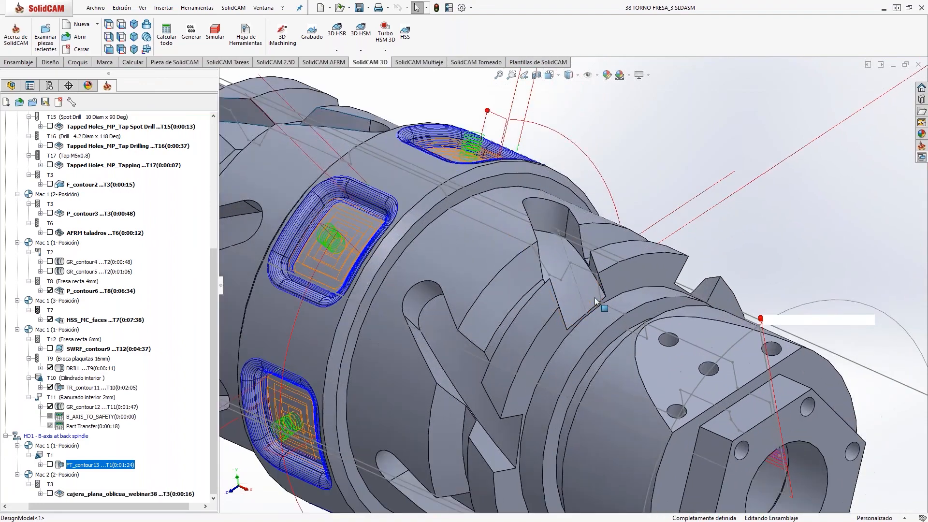
scroll(596, 300, "up", 3)
scroll(584, 298, "up", 1)
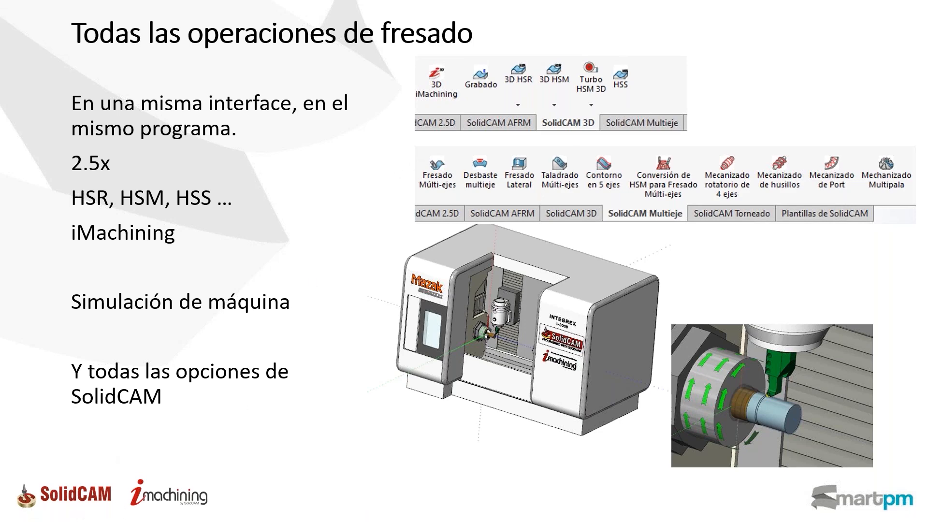
key("Right")
key("Right")
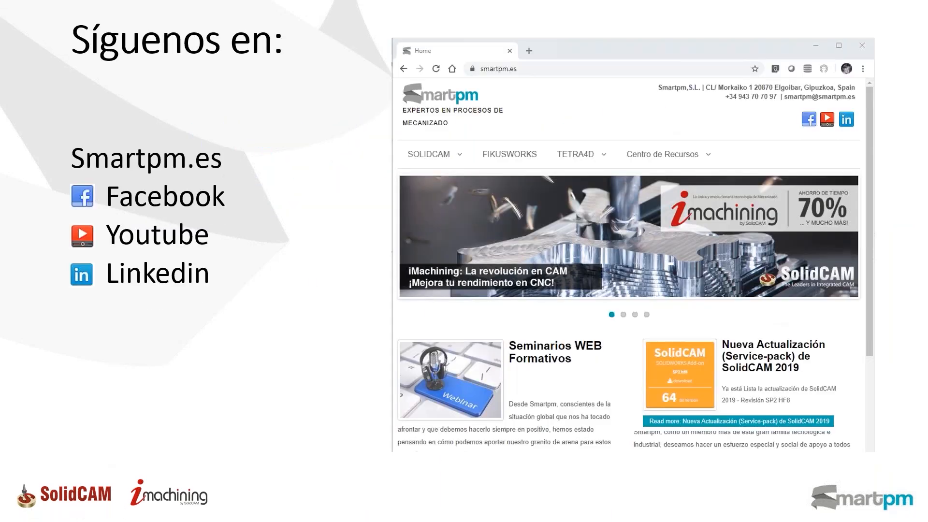